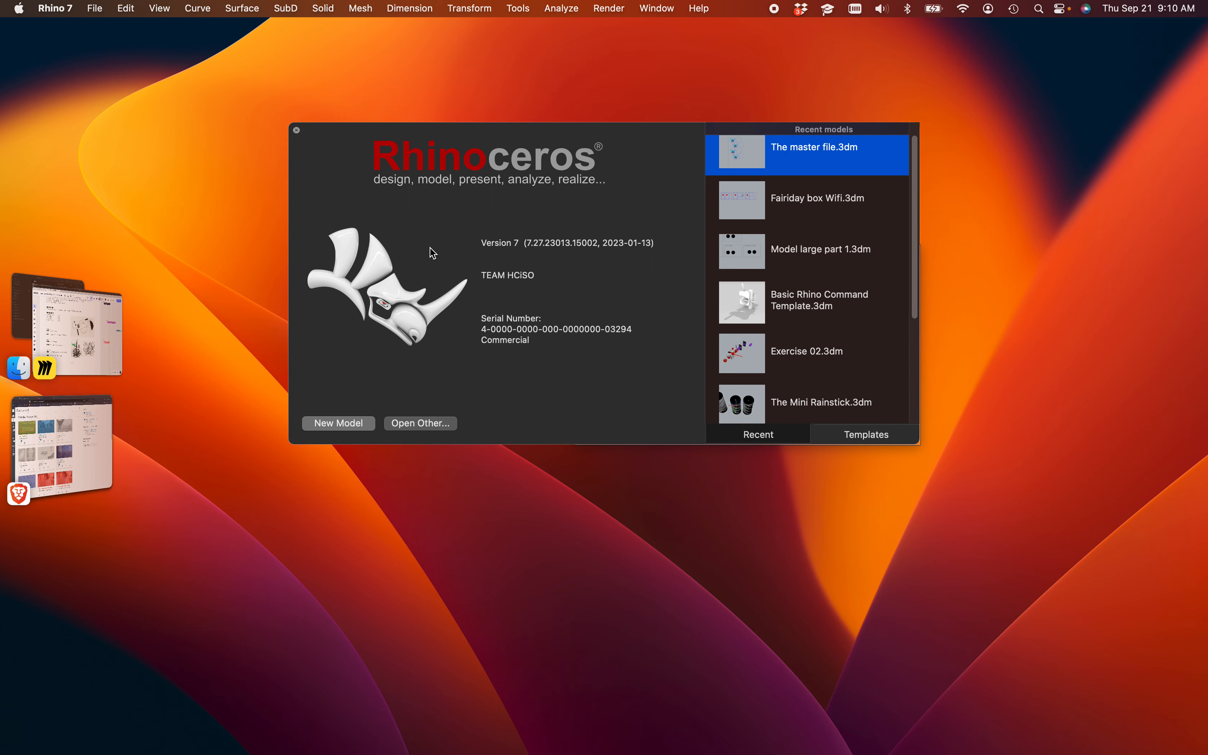
Step: Create a new blank model and close the Force Quit Applications window
click(431, 248)
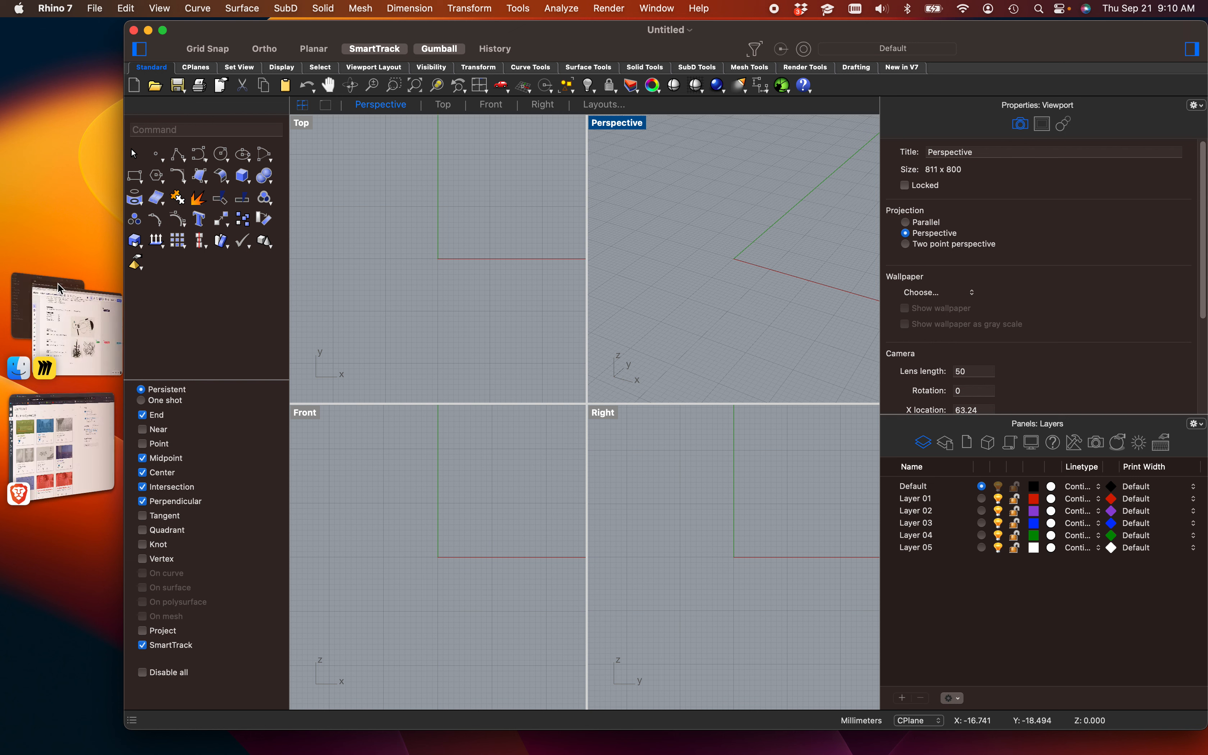
key(alt+super+Escape)
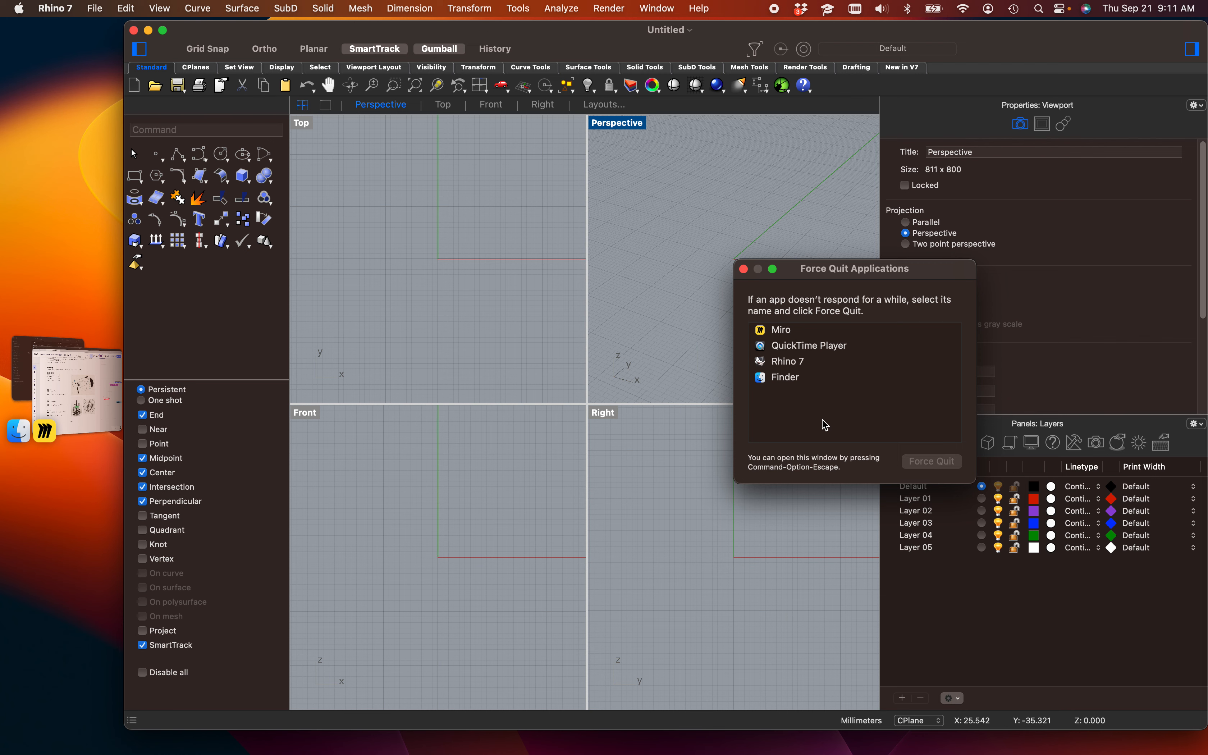
click(742, 271)
mouse_move(508, 290)
right_down()
mouse_move(444, 280)
mouse_move(434, 294)
mouse_move(534, 312)
mouse_move(505, 296)
right_up()
scroll(478, 274, down, 6)
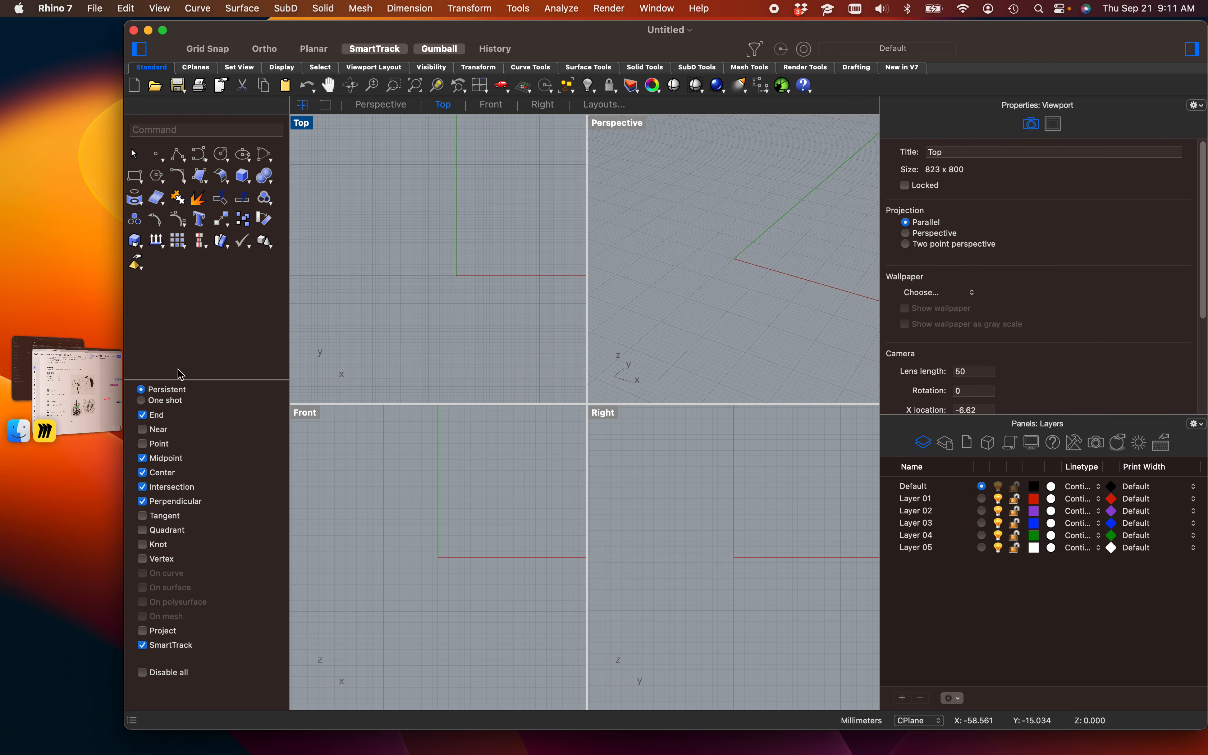
Step: Switch to the Miro board and examine the abstract composition requirements in the Exercise 03 brief
click(83, 402)
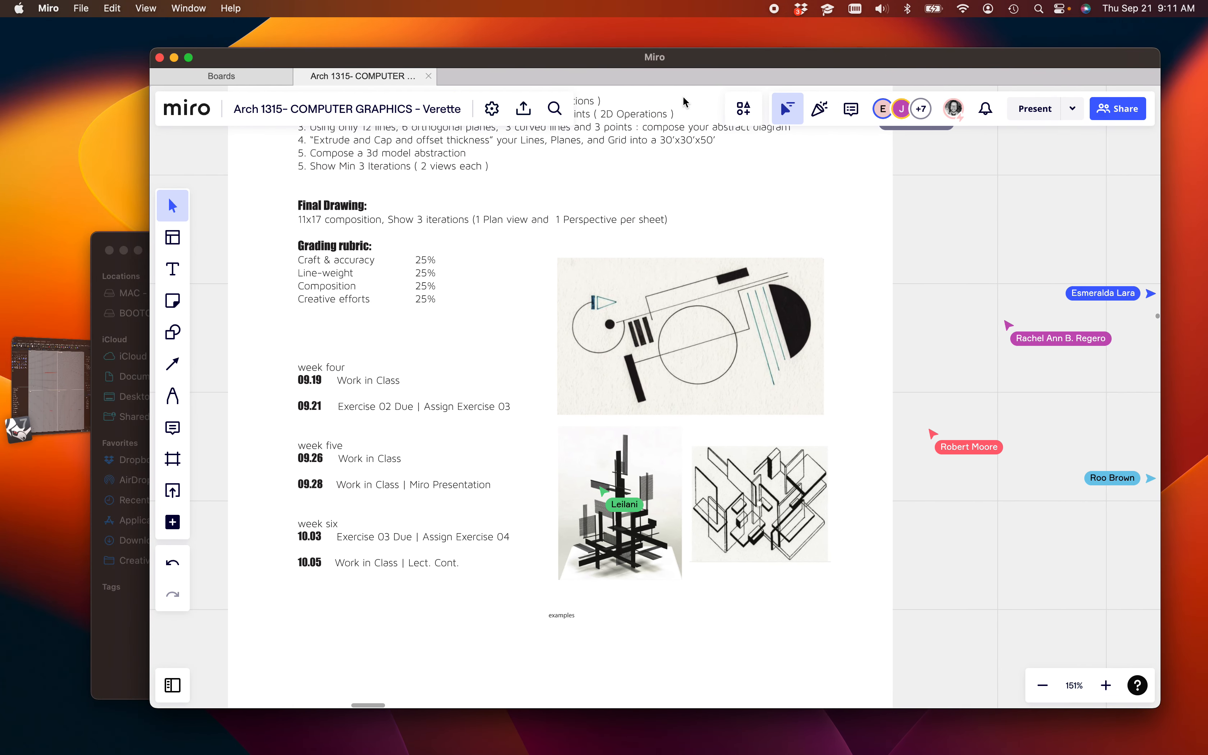
scroll(493, 248, up, 5)
right_drag(554, 399, 633, 619)
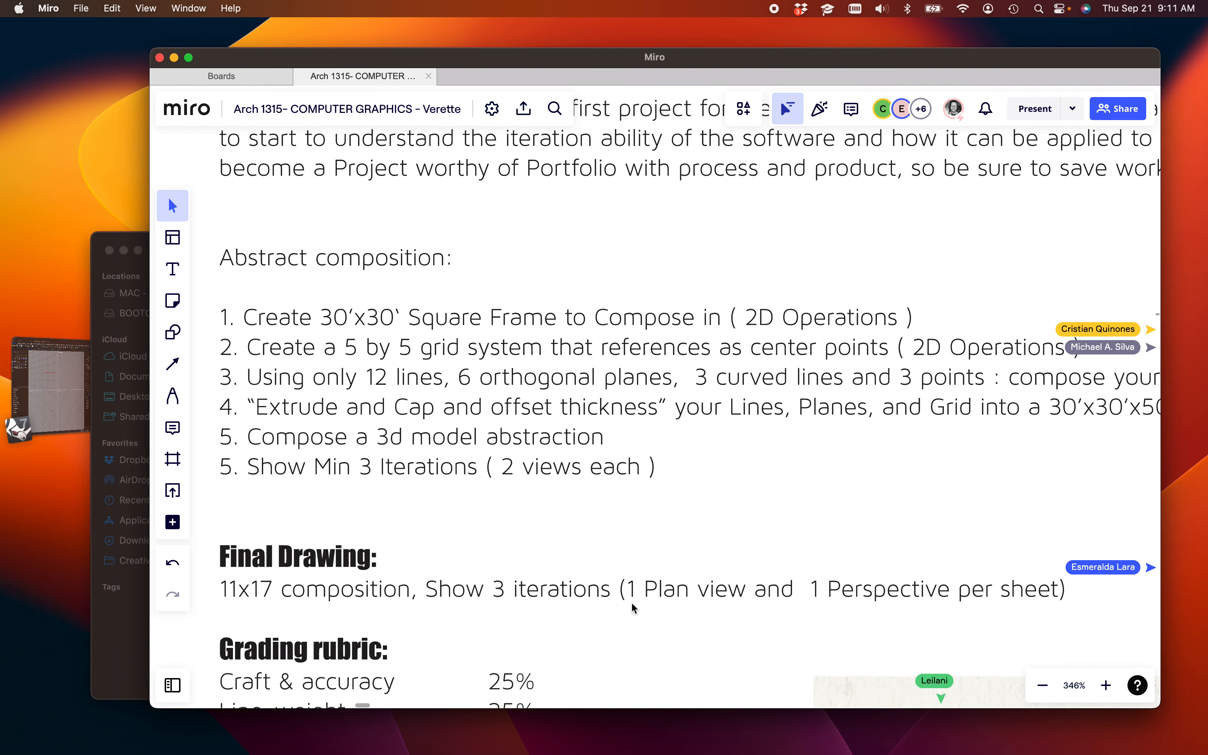
mouse_move(633, 543)
right_down()
mouse_move(624, 561)
mouse_move(633, 551)
right_up()
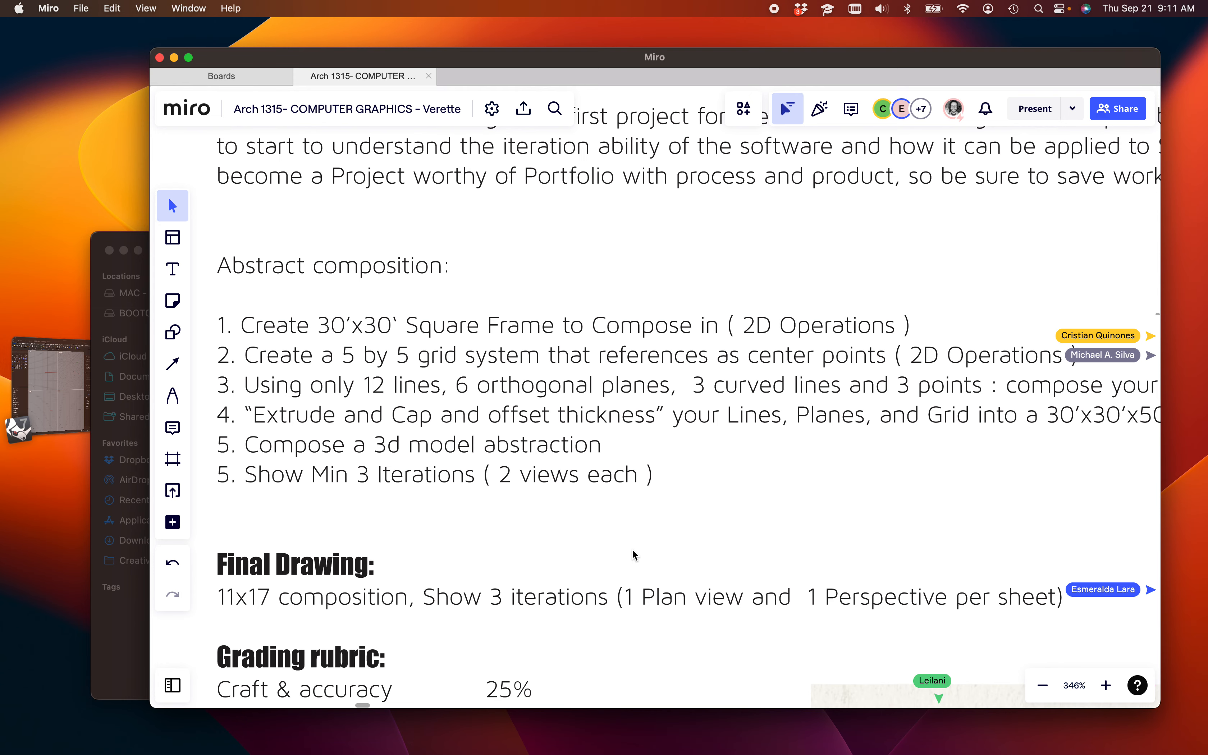
scroll(712, 557, down, 8)
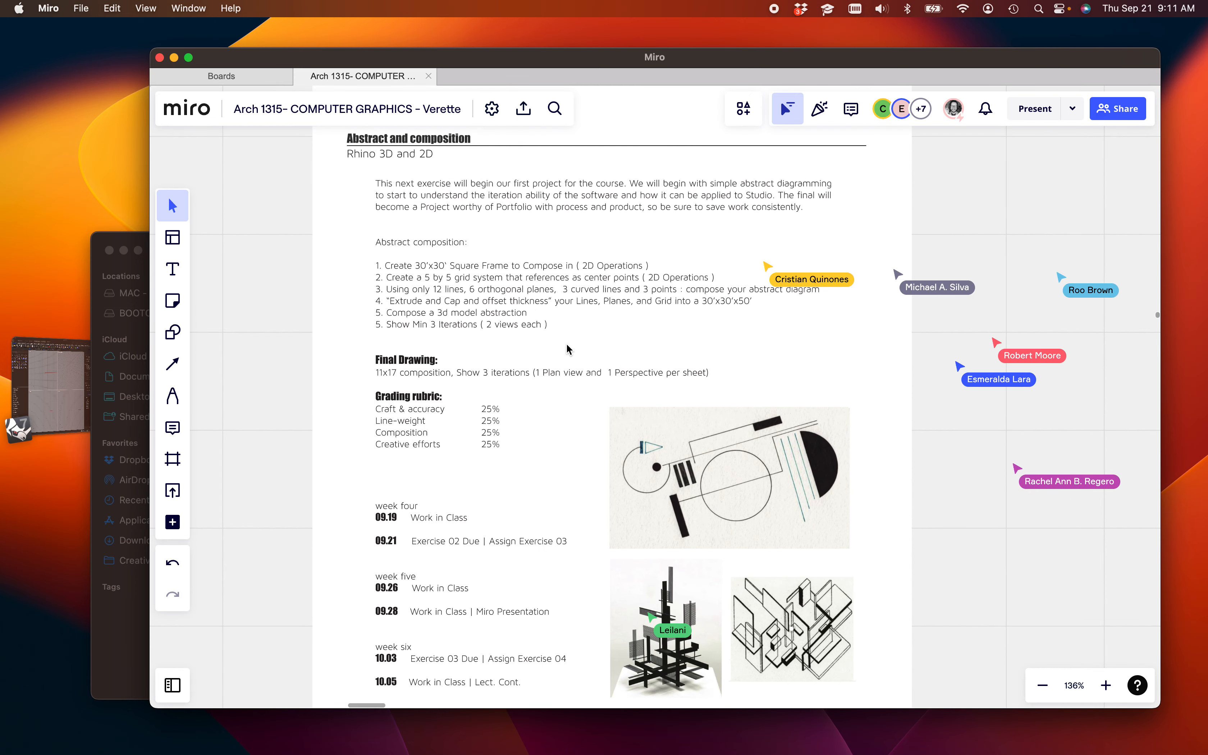
drag(567, 349, 603, 397)
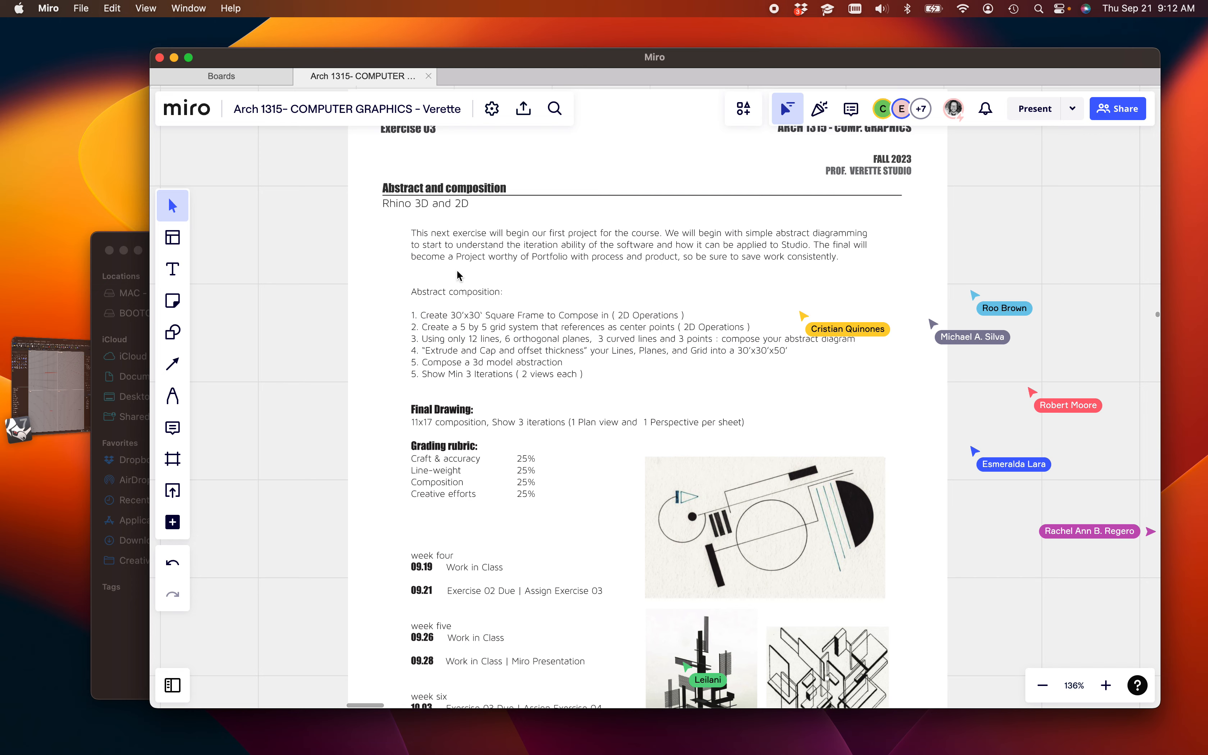
ctrl+scroll(437, 308, up, 5)
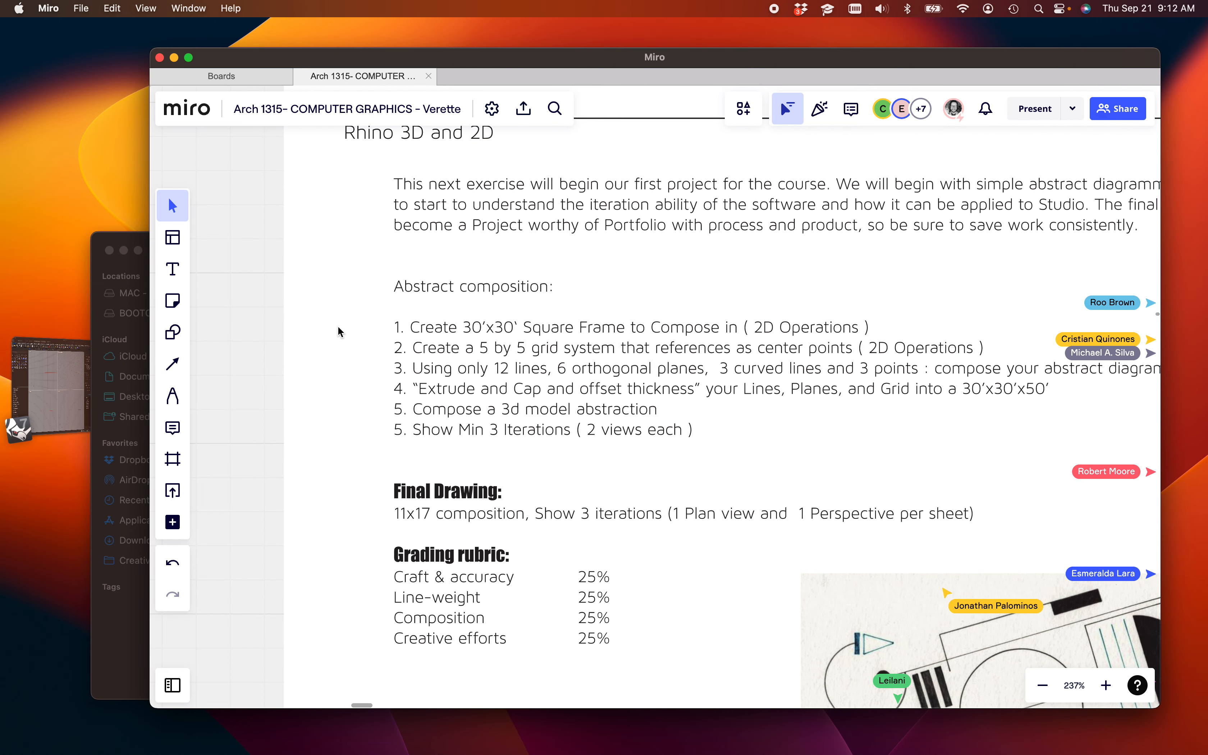
Step: Switch back to Rhino and maximize the Top viewport
click(20, 424)
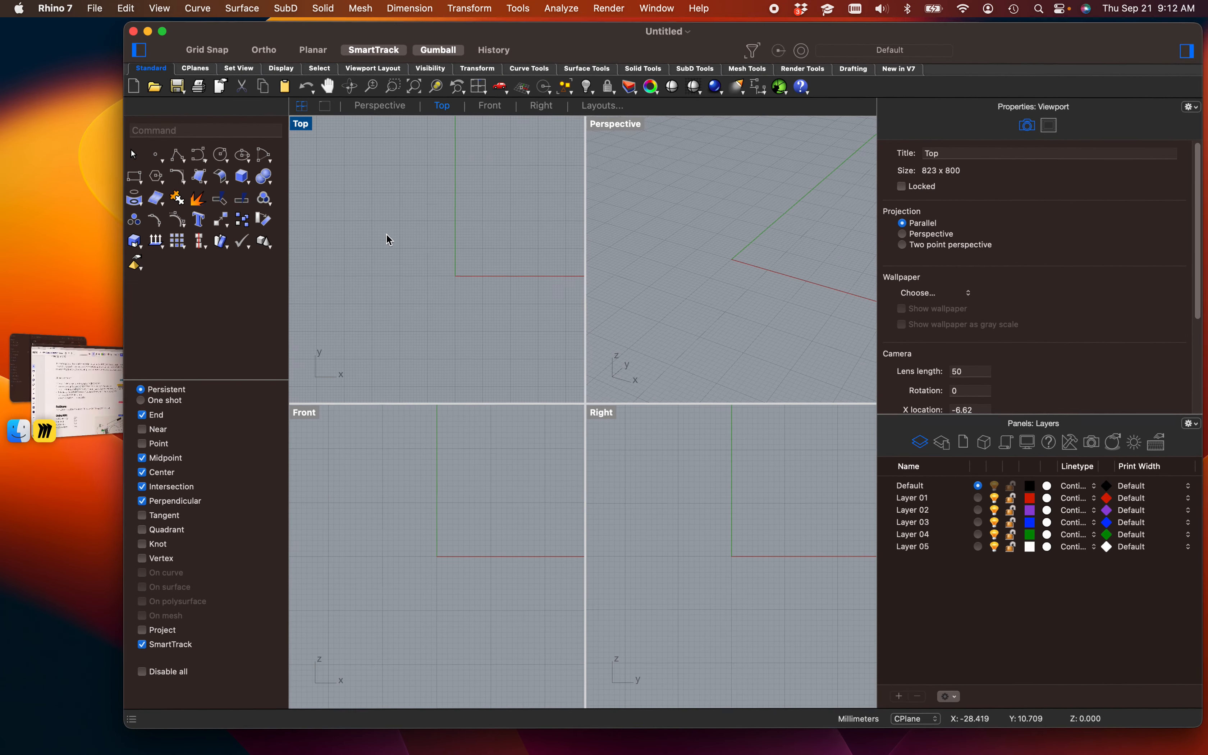
double_click(299, 124)
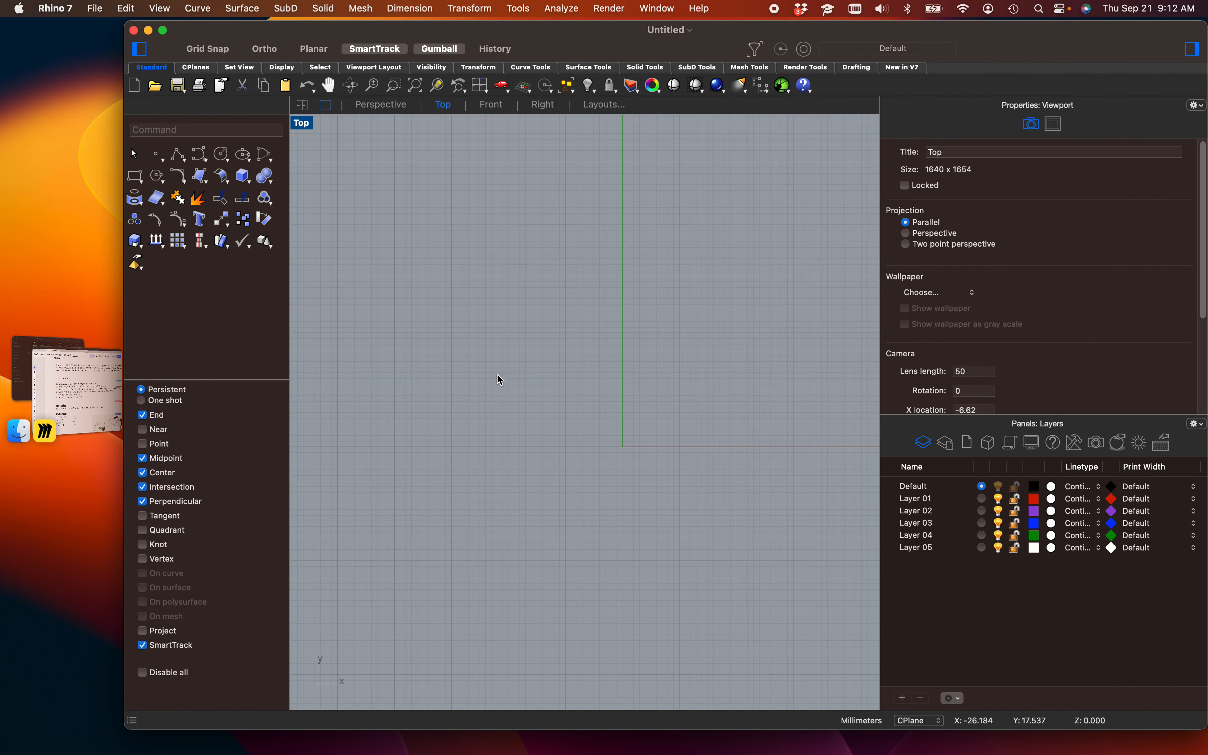
right_drag(504, 387, 504, 398)
Step: Draw a 30' by 30' square frame in the Top viewport with the Rectangle command
text(rec)
key(Return)
click(469, 413)
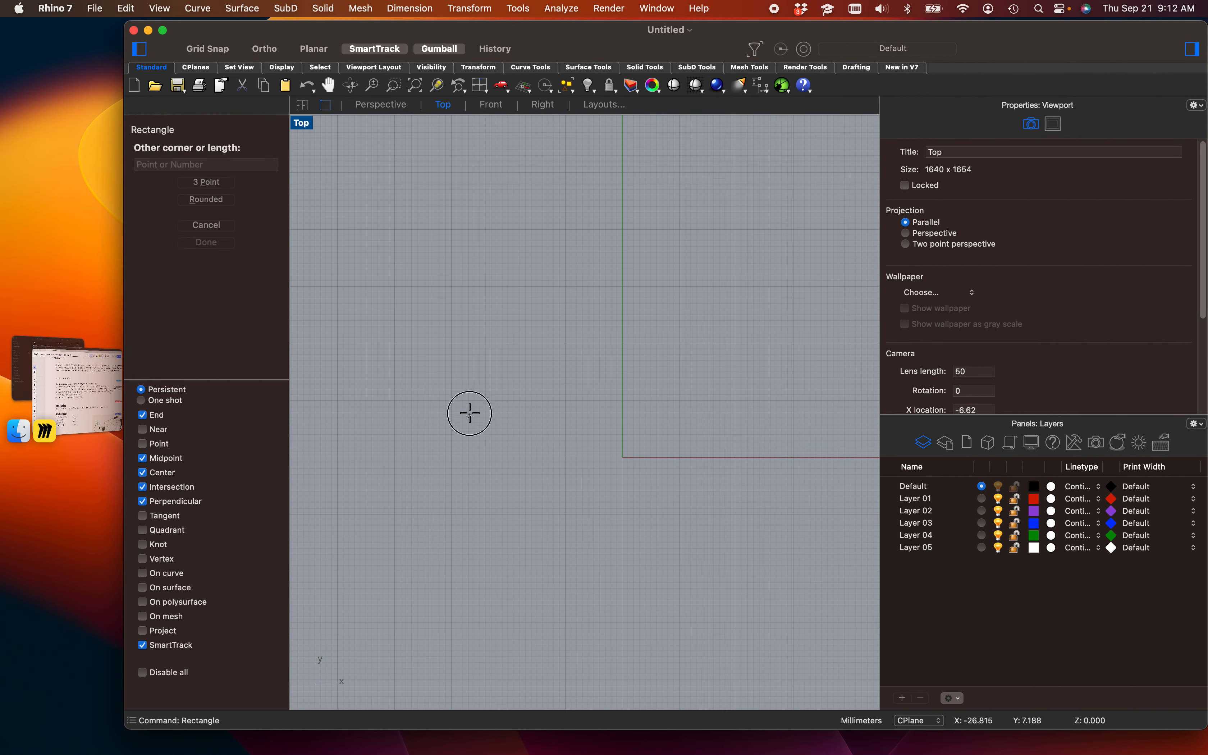
text(120)
key(Return)
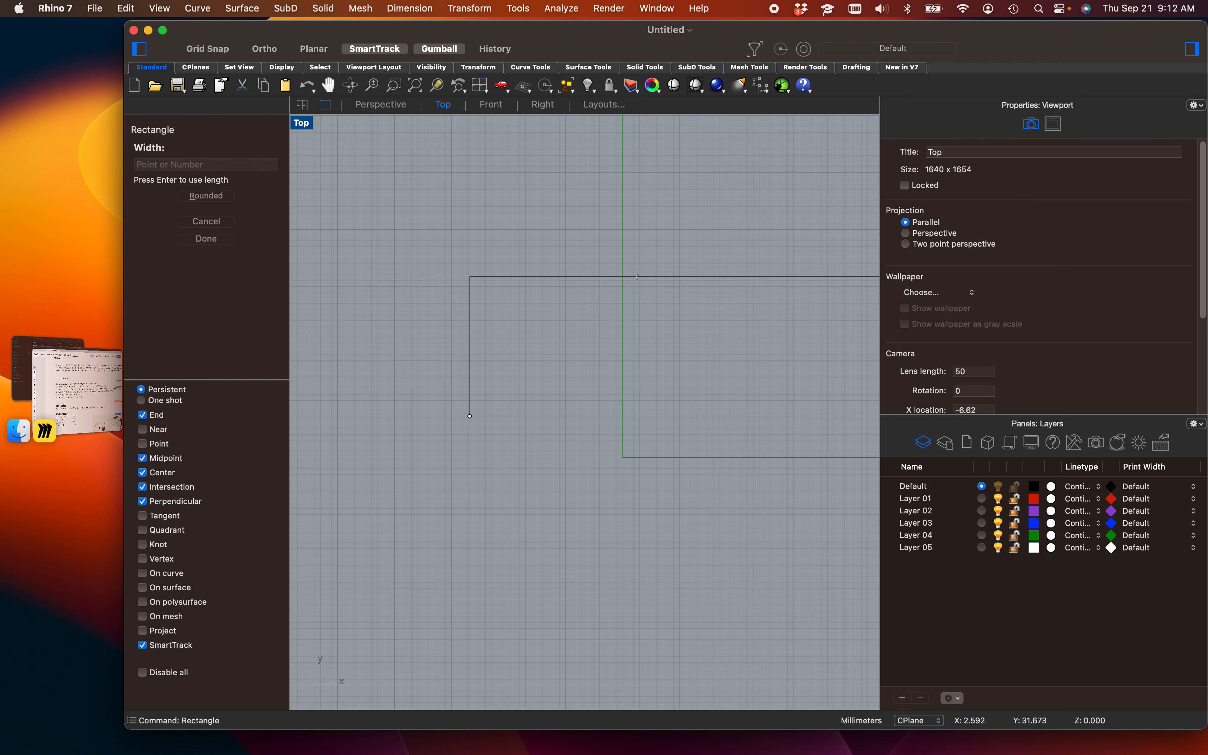
text(100)
key(Return)
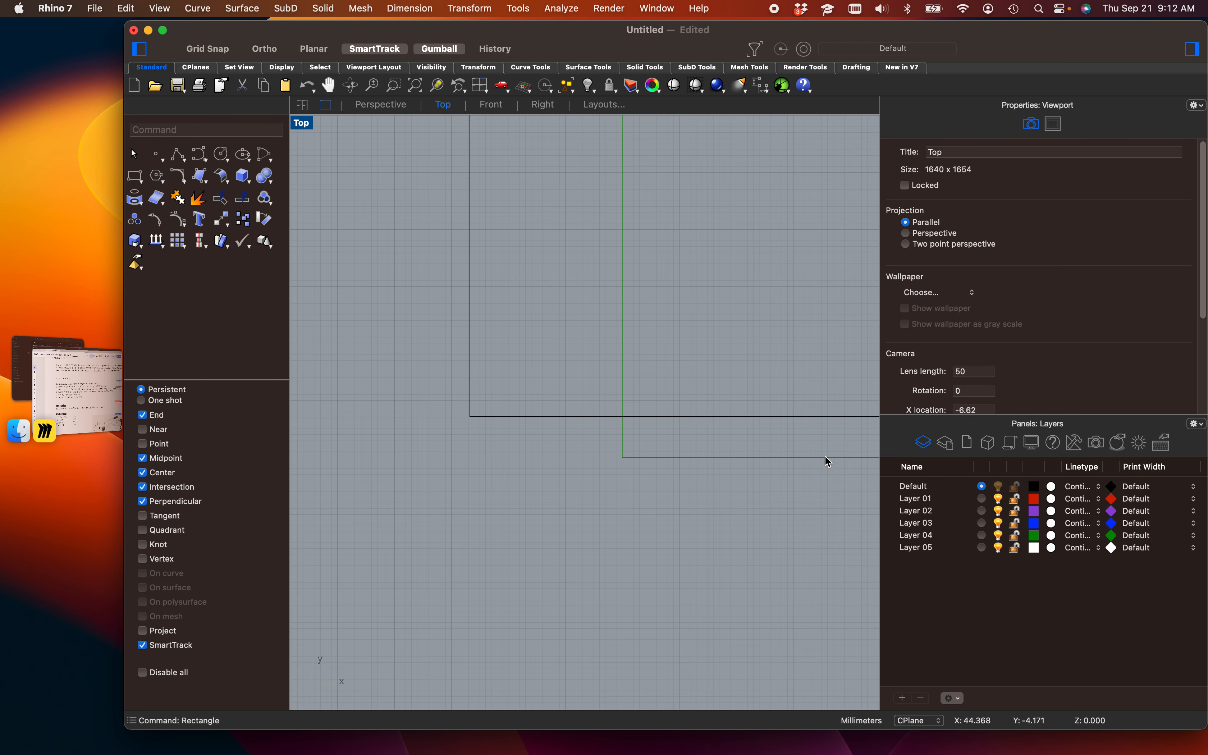
Step: Bring the entire square frame into view in the Top viewport
scroll(595, 309, down, 4)
scroll(596, 310, down, 10)
right_drag(629, 295, 472, 444)
scroll(508, 429, down, 15)
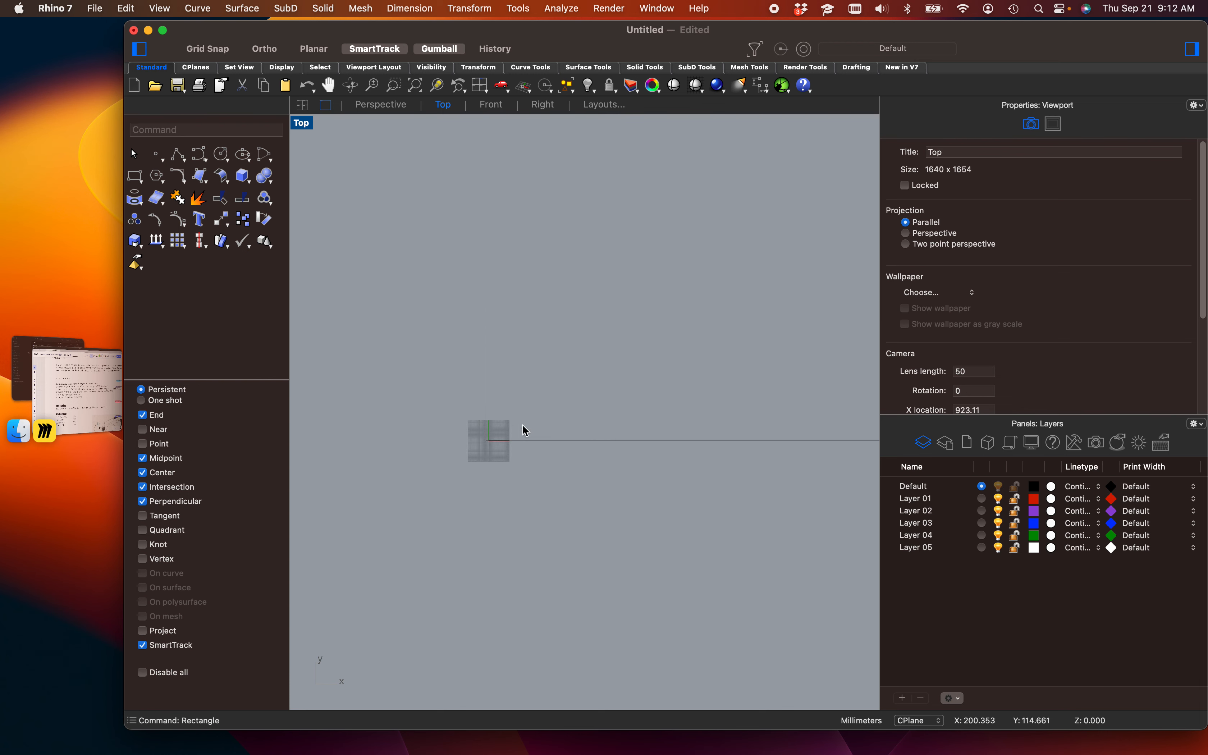
scroll(622, 408, down, 14)
scroll(645, 395, up, 12)
right_drag(646, 395, 633, 444)
scroll(527, 479, up, 4)
scroll(520, 464, down, 6)
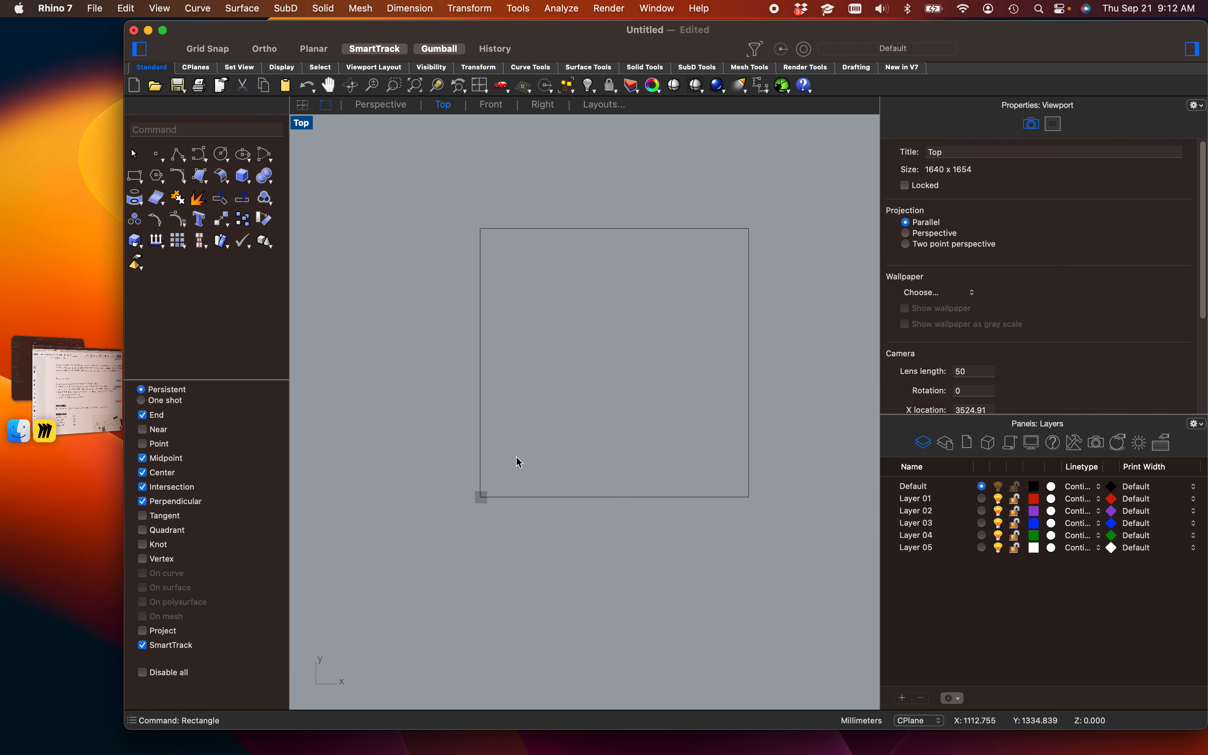
scroll(489, 322, up, 4)
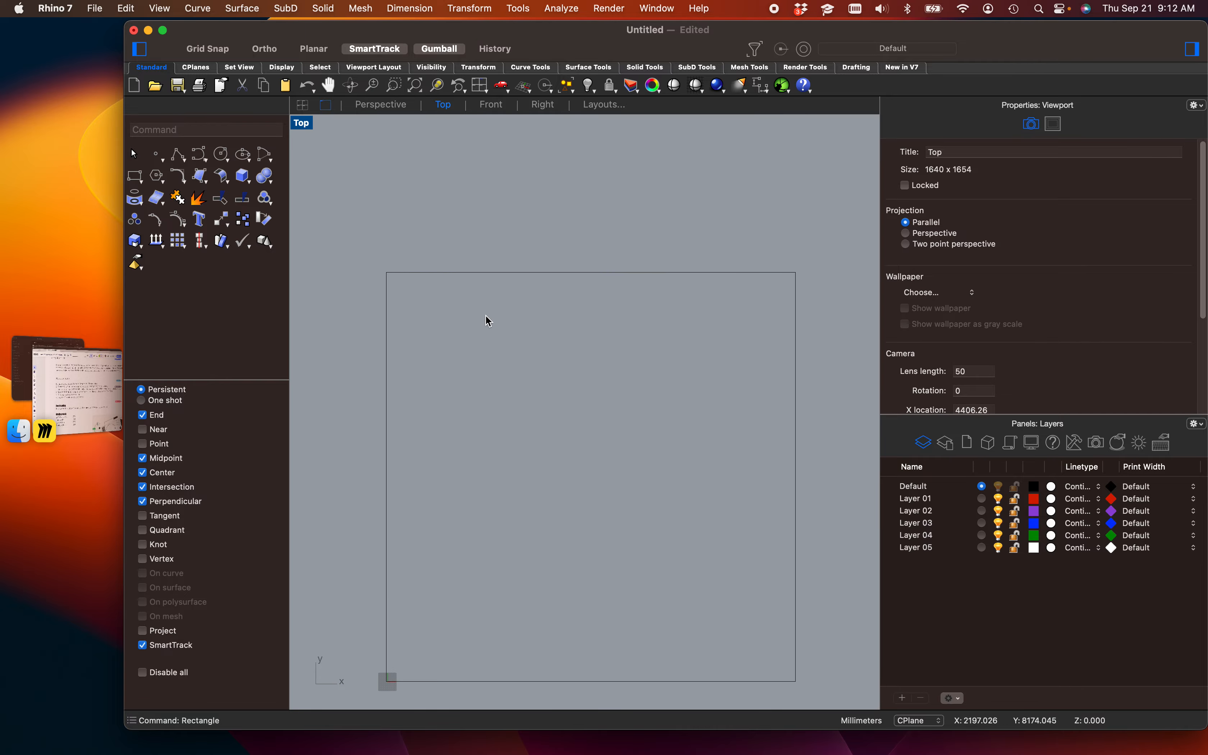
Step: Check the 5 by 5 grid requirement in the Miro brief and return to the Rhino model
click(70, 394)
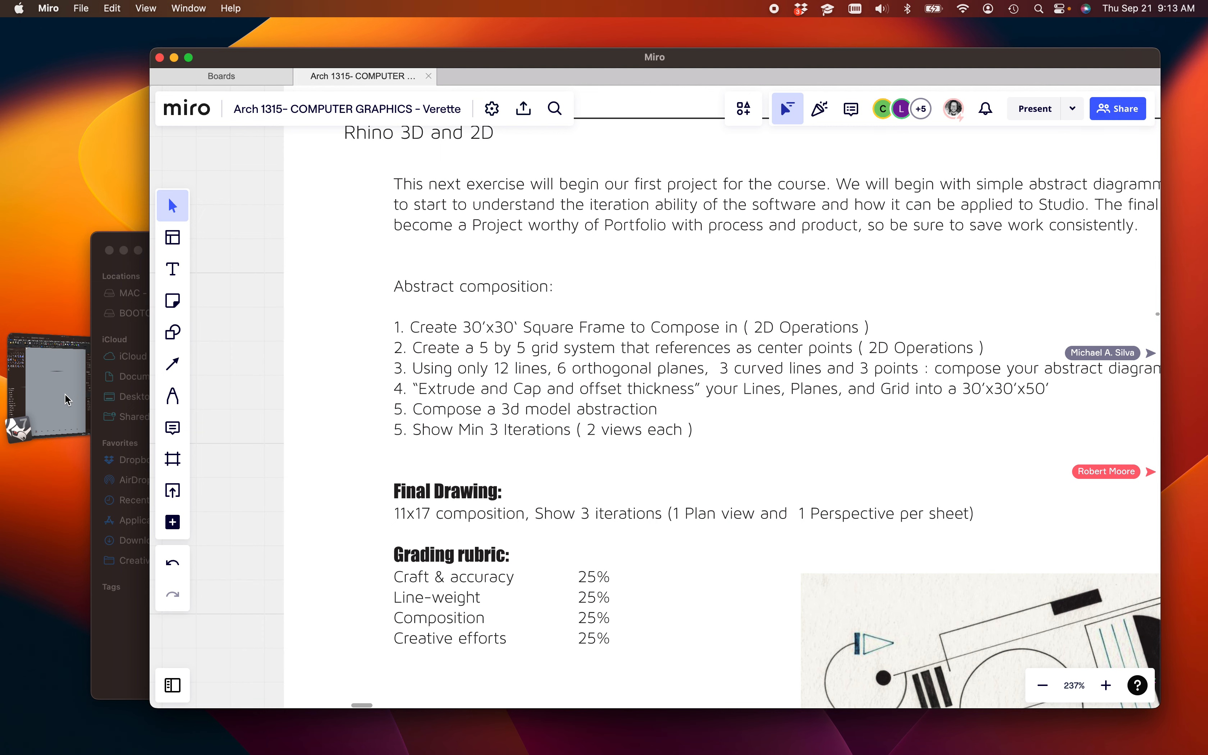
click(23, 417)
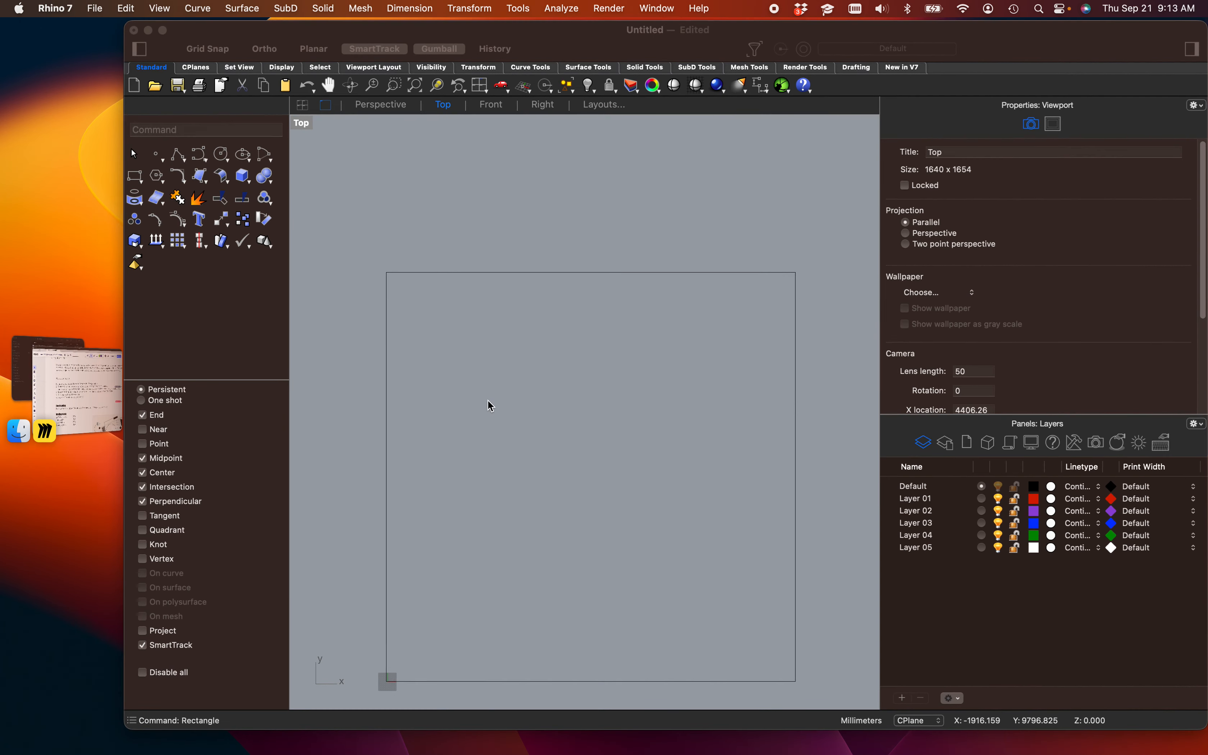
right_drag(454, 389, 455, 326)
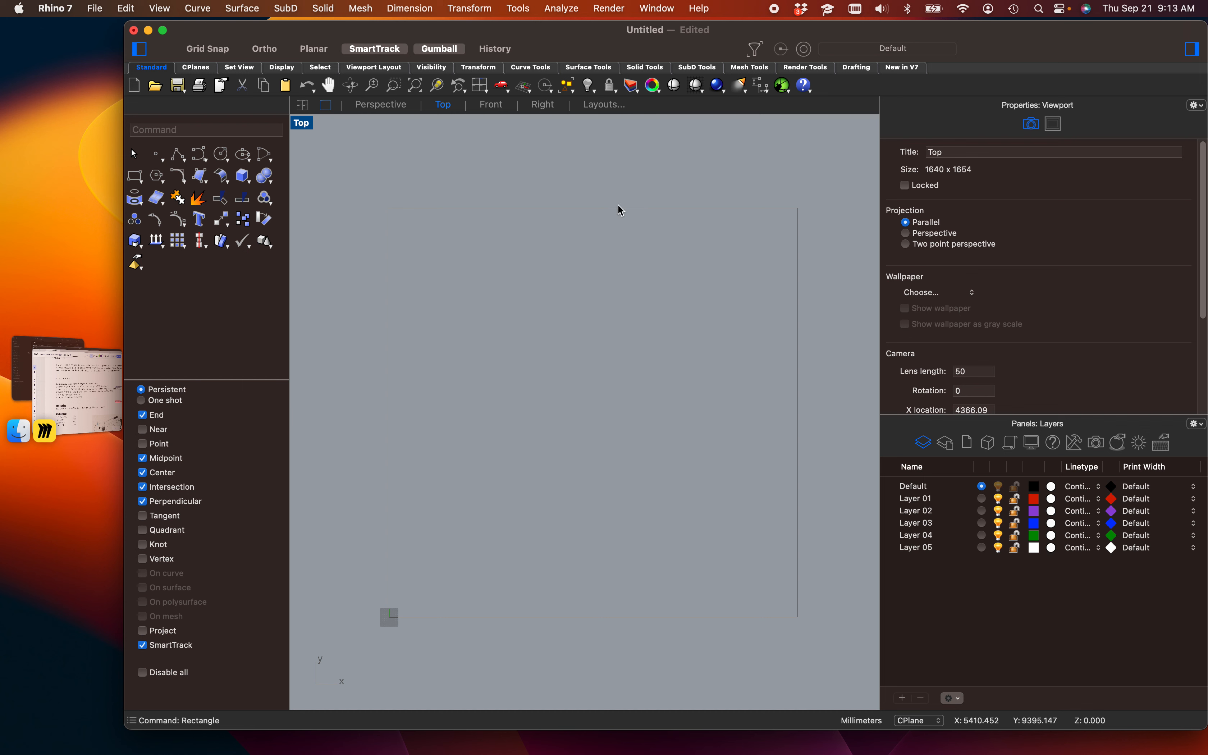
Step: Explode the square frame into separate edge curves and clear the selection
click(602, 208)
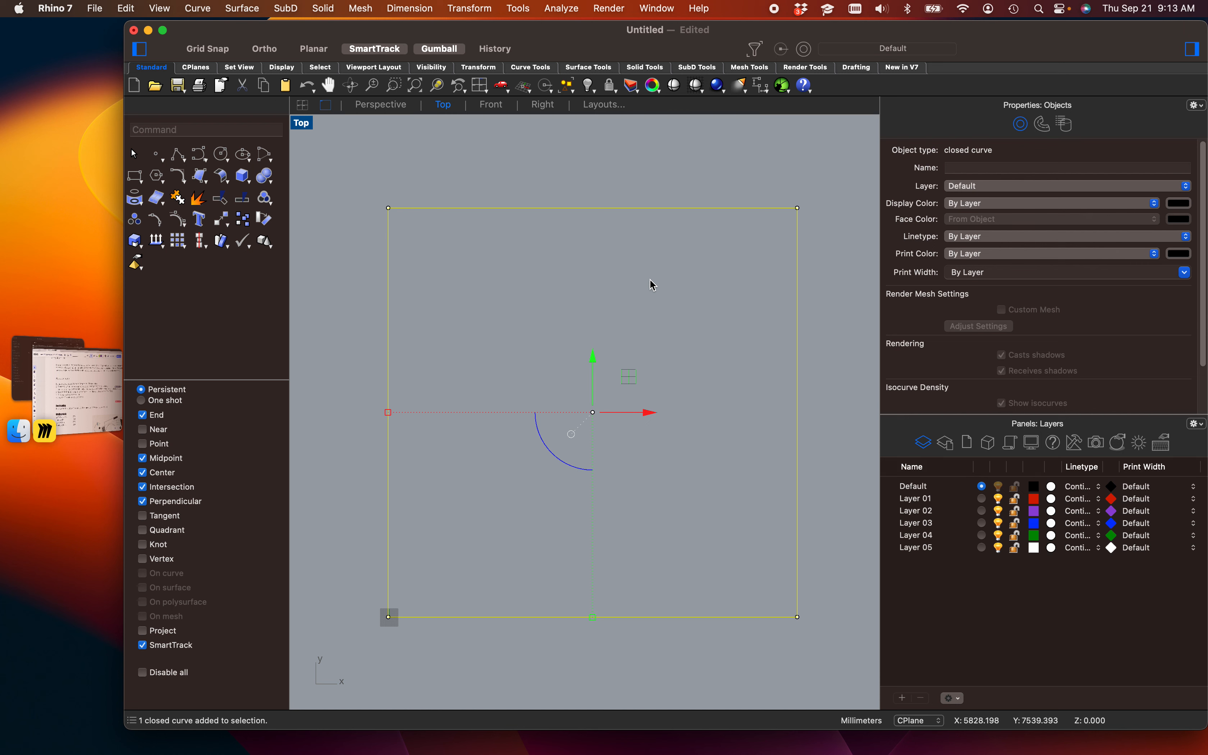
text(Explode)
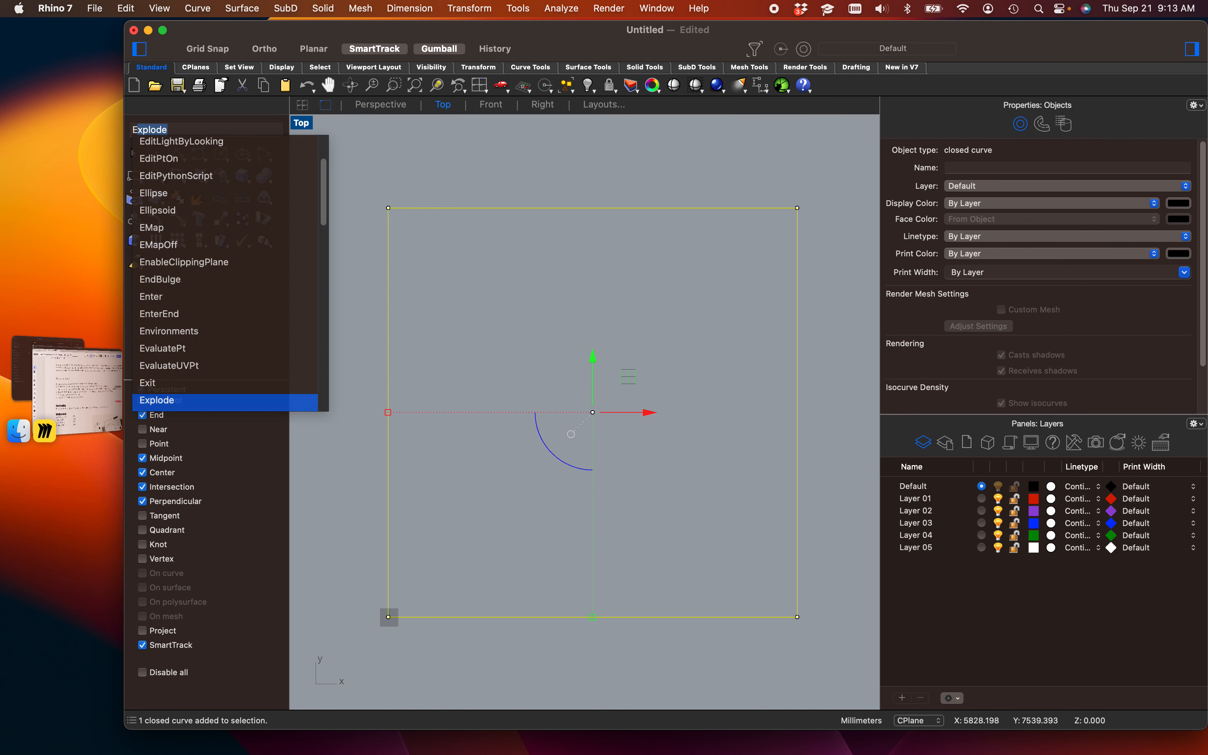
key(Return)
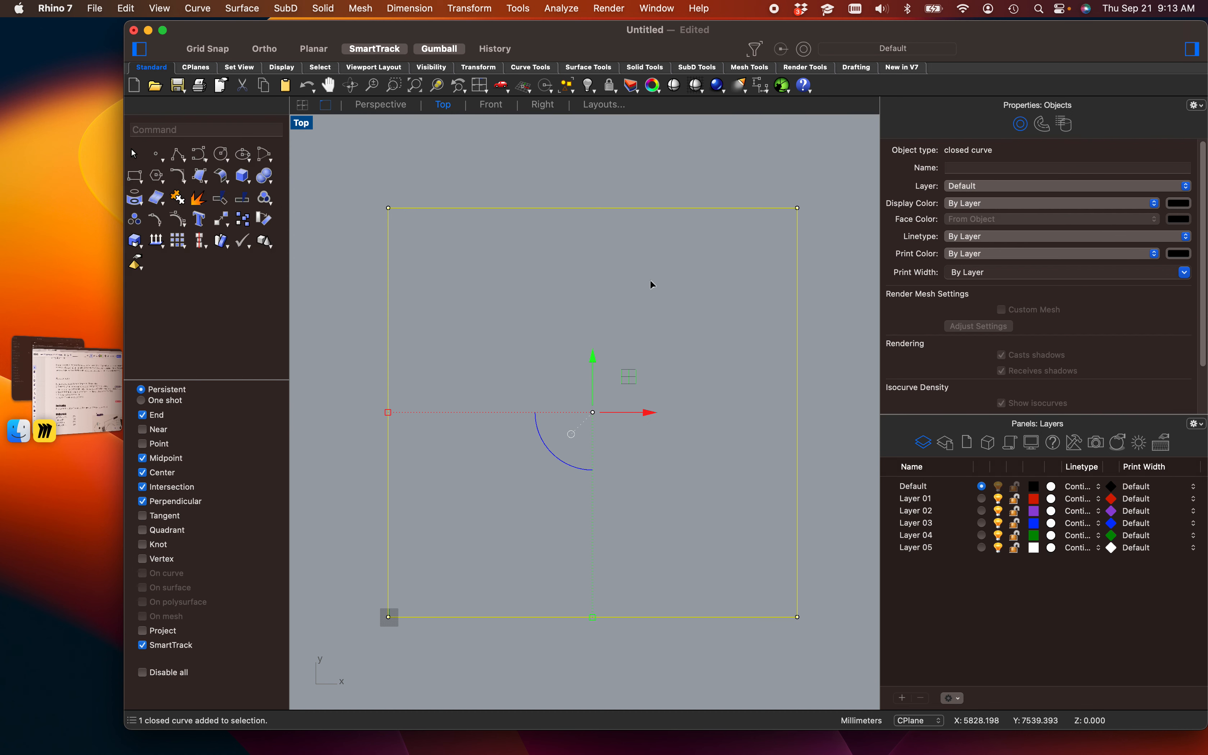
click(531, 227)
Step: Divide the square's top edge into 6 segments with points marking the divisions and both ends
click(536, 207)
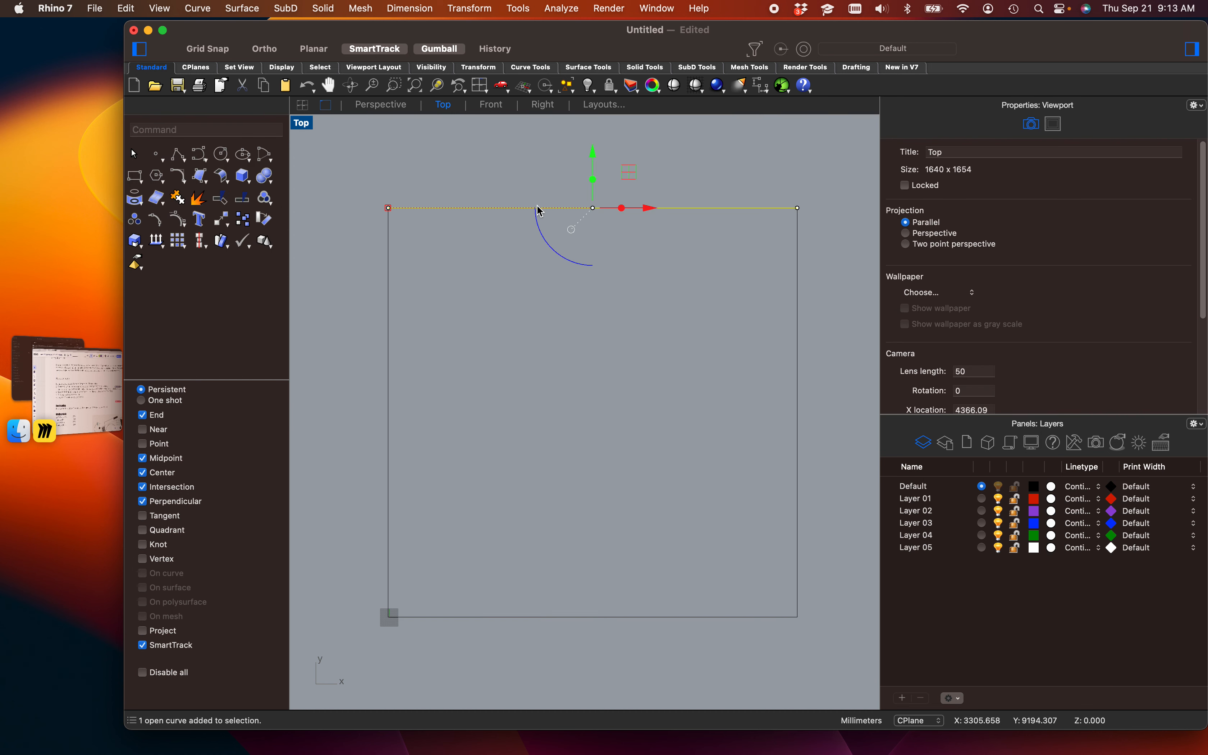
text(Divide)
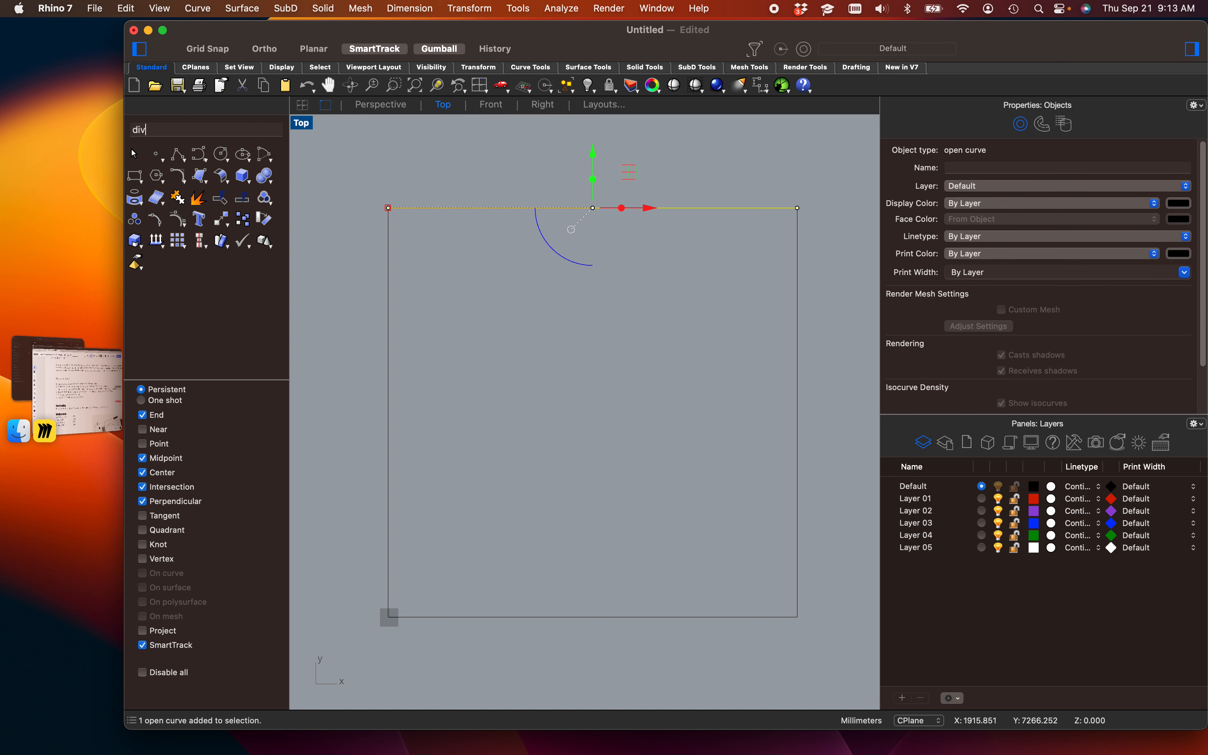
key(Return)
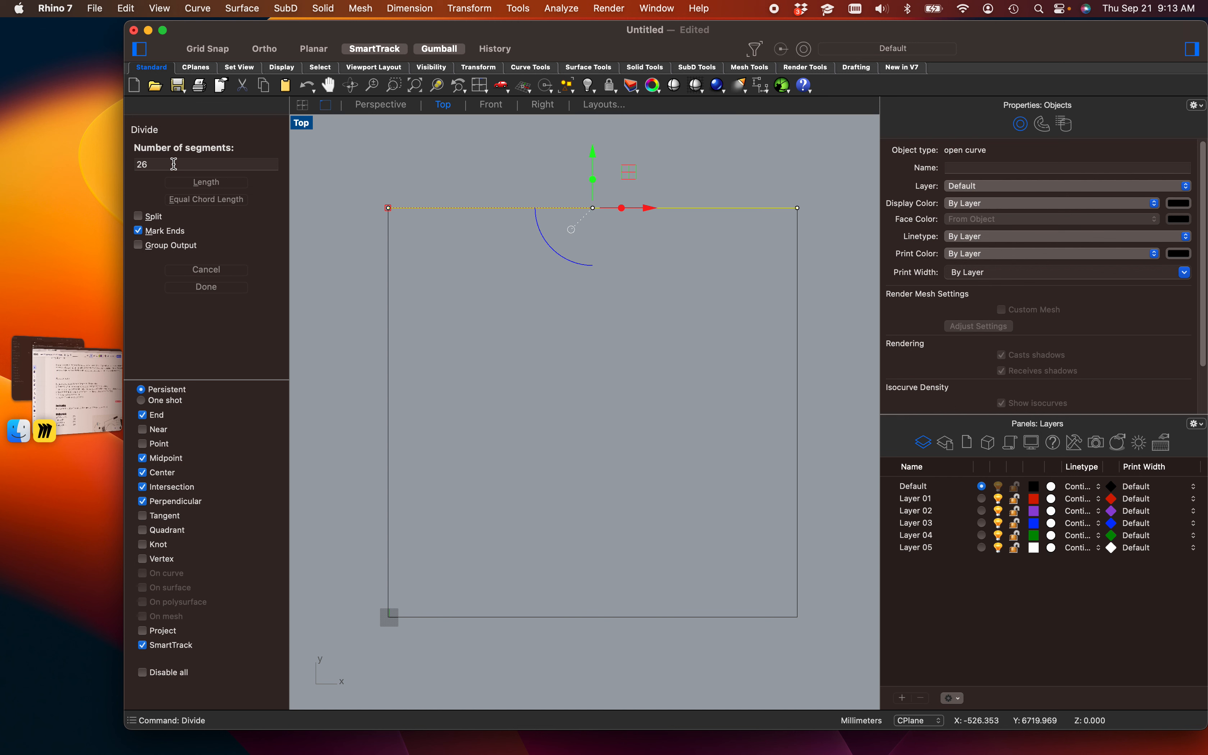
double_click(137, 163)
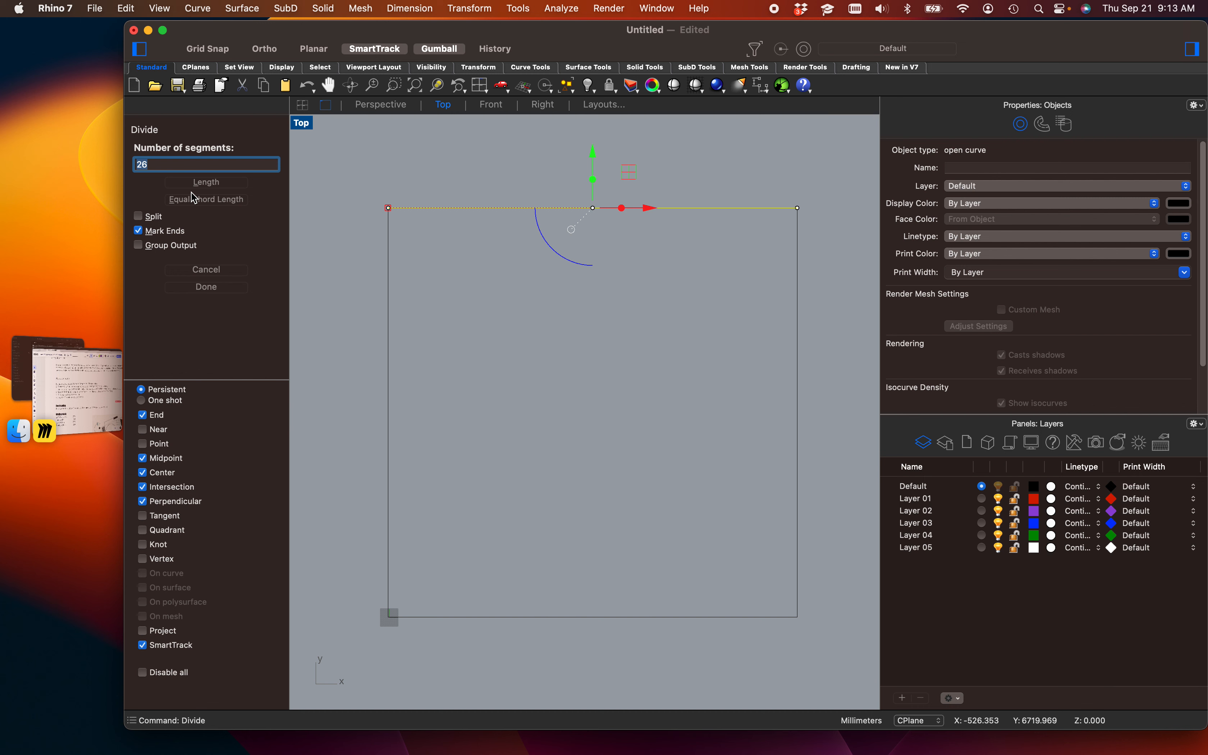
text(6)
key(Return)
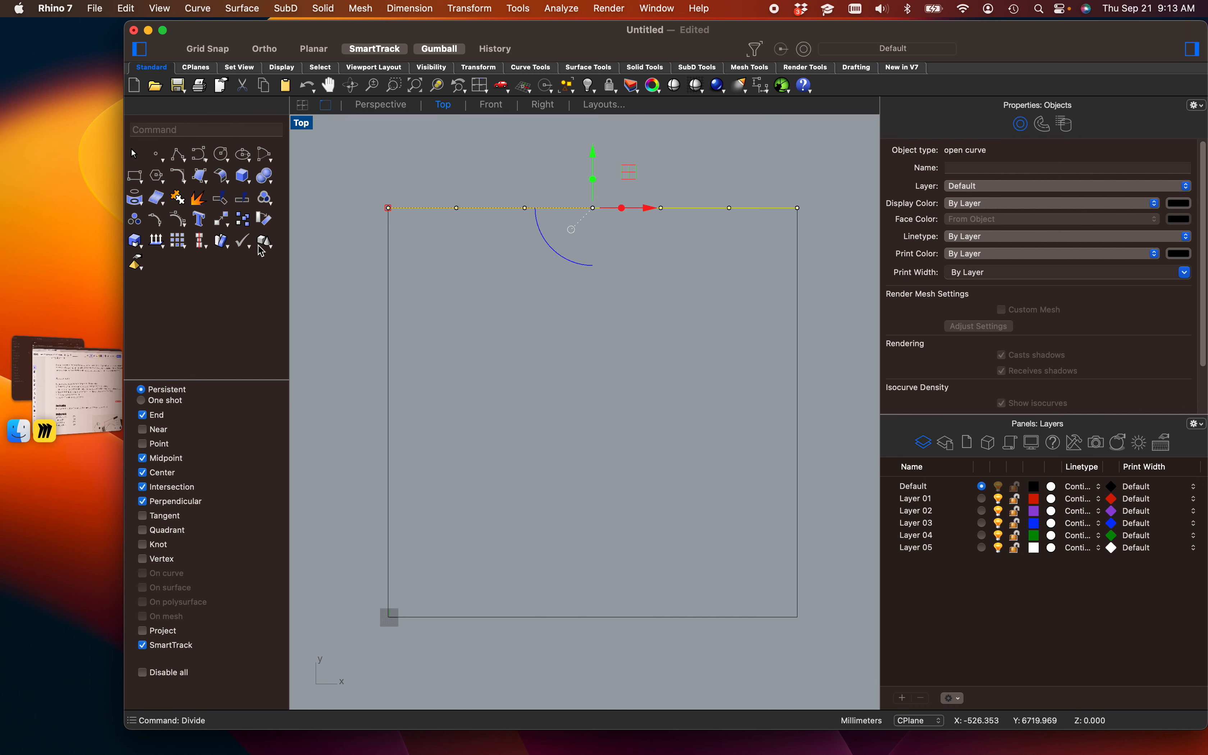
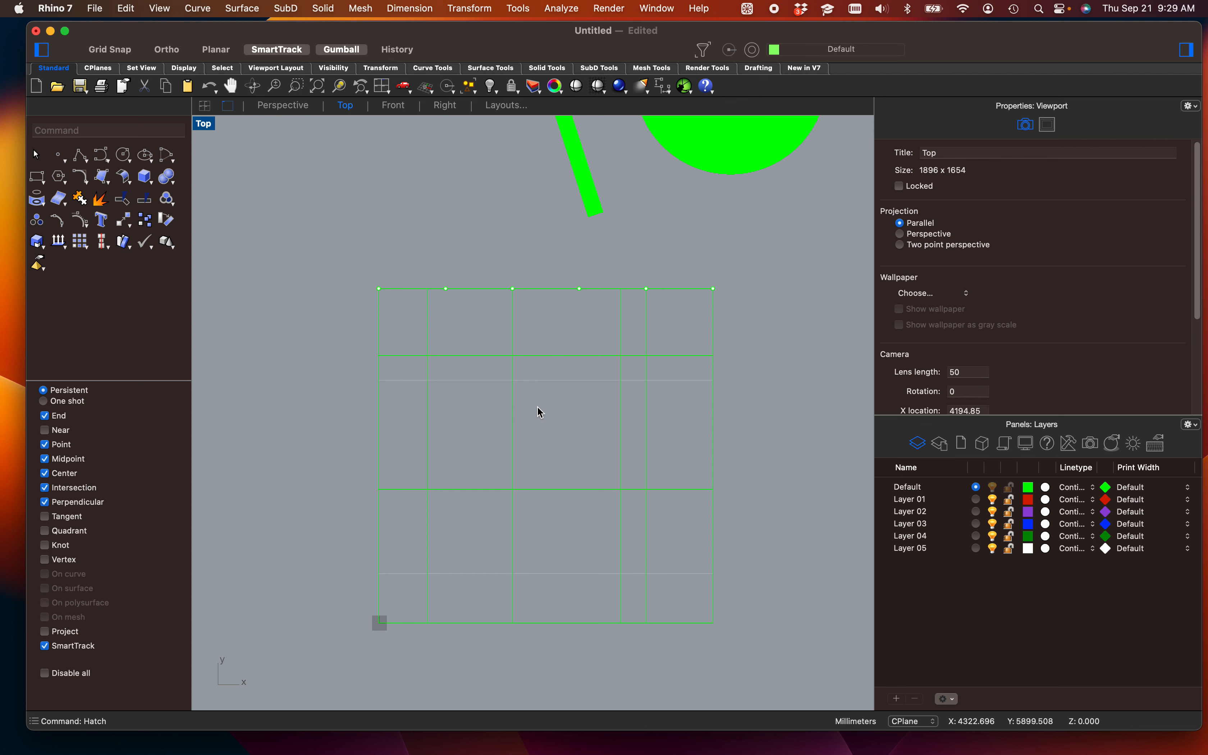
Step: Restore the four-viewport layout from the maximized Top viewport
scroll(613, 364, down, 3)
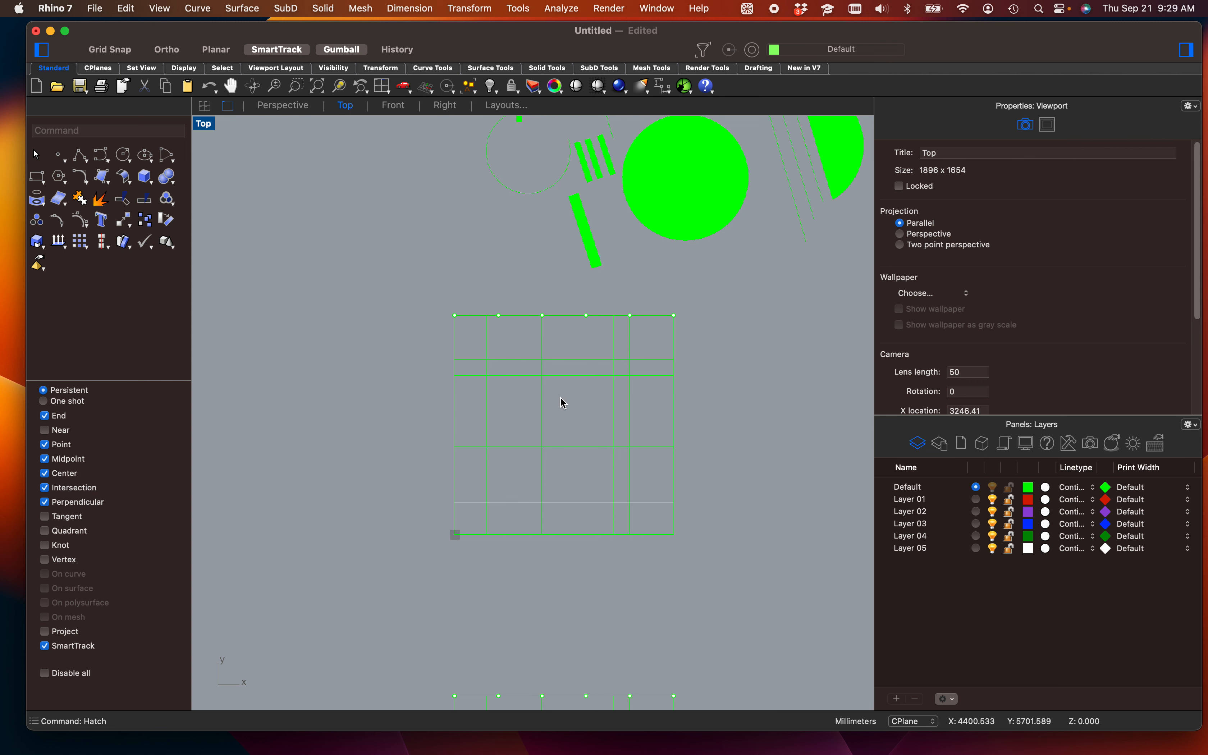
double_click(216, 131)
scroll(409, 267, down, 5)
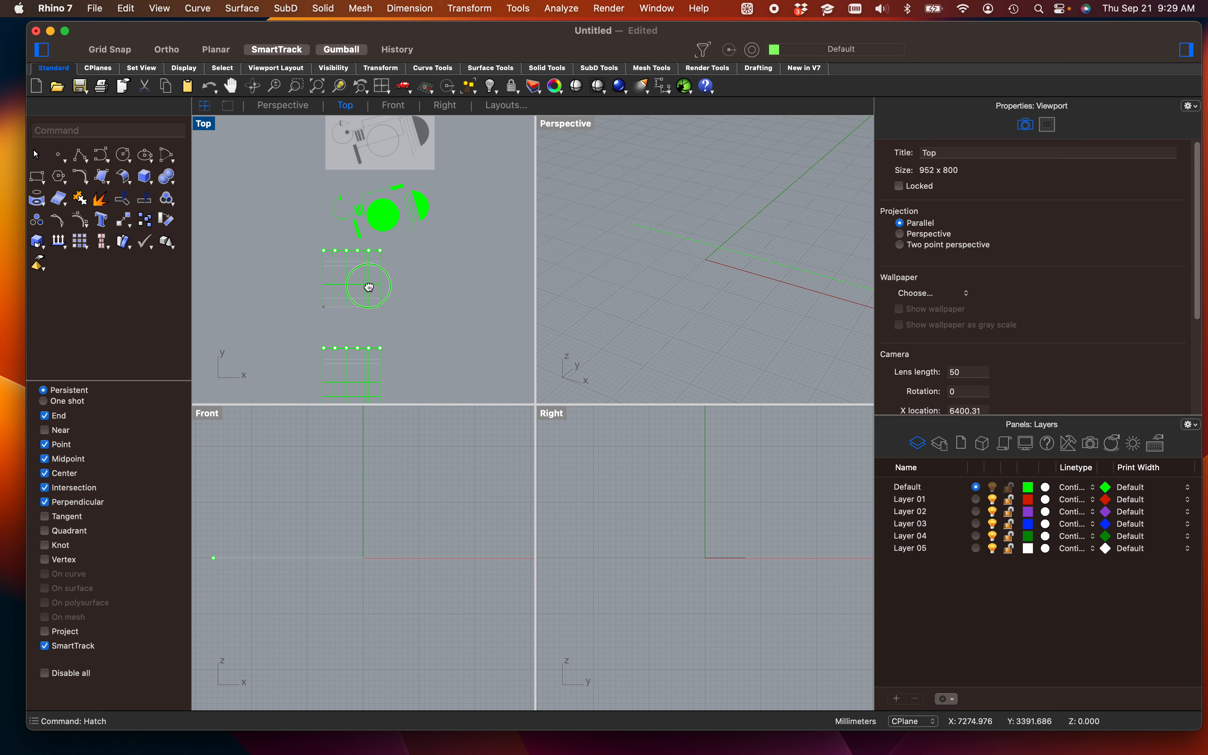
Step: Copy the upper gridded square and the hatched composition above it about 37,700 mm to the right in the Top viewport
scroll(394, 270, down, 6)
right_drag(423, 262, 402, 291)
drag(426, 306, 427, 340)
scroll(329, 259, up, 7)
right_drag(482, 339, 430, 312)
mouse_move(489, 361)
mouse_down()
mouse_move(256, 189)
mouse_move(252, 170)
mouse_up()
text(co)
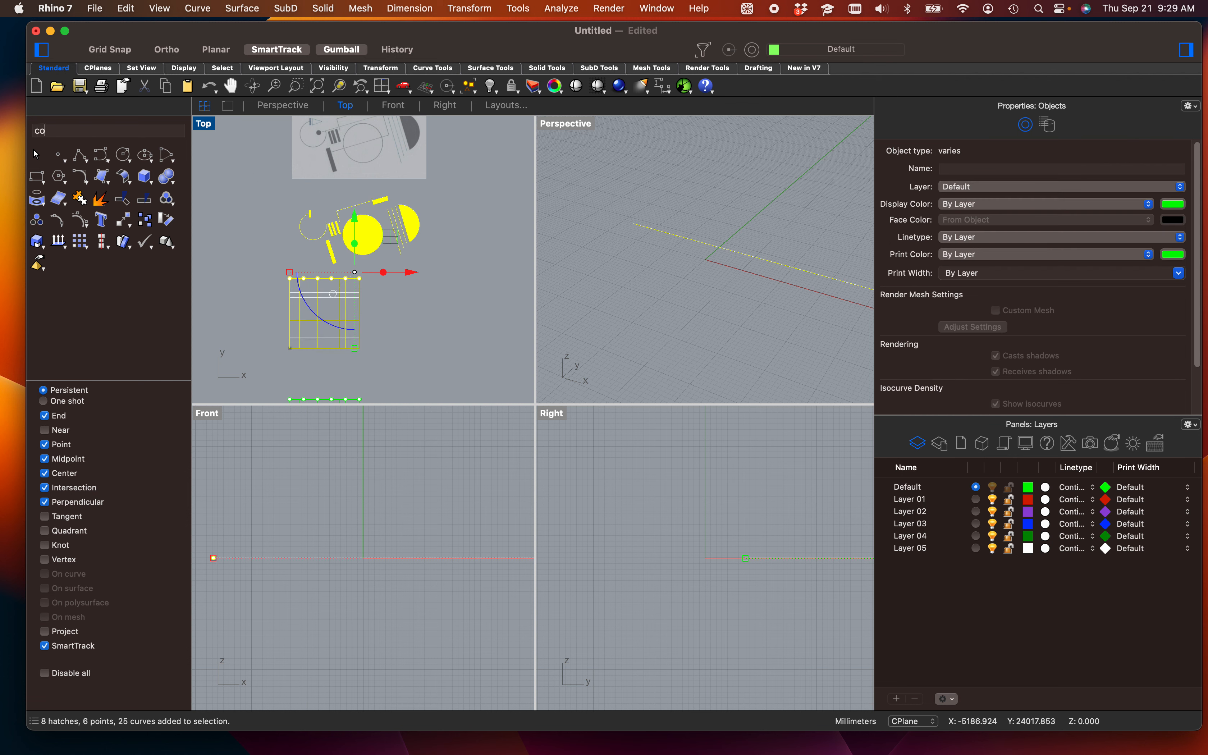
text(py)
key(Return)
click(392, 312)
scroll(414, 315, down, 6)
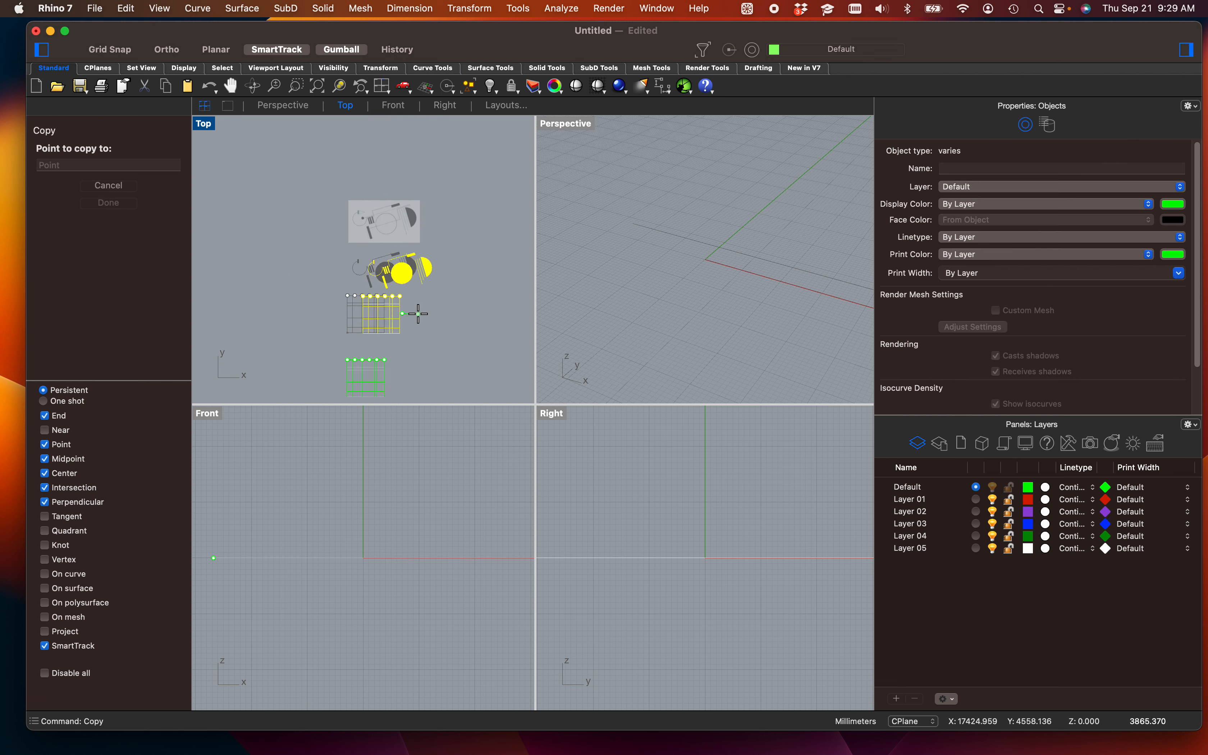
right_drag(418, 313, 285, 303)
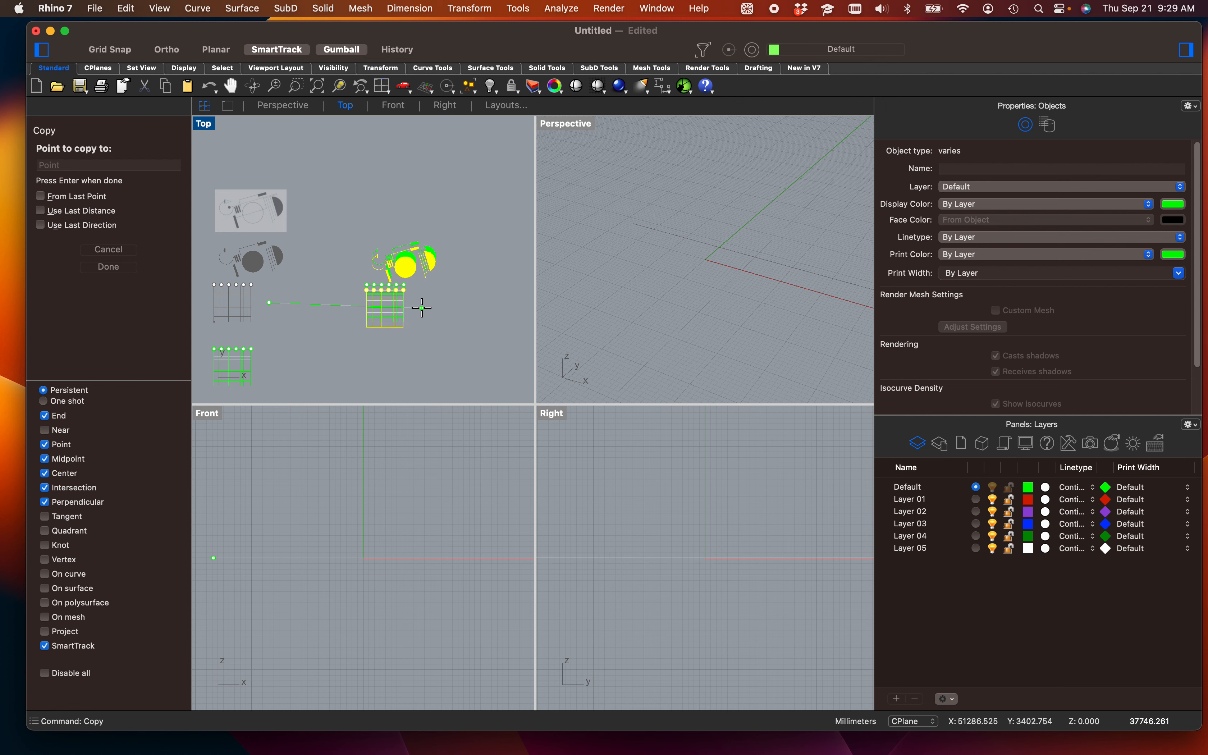
key(Escape)
key(Escape)
scroll(424, 258, up, 8)
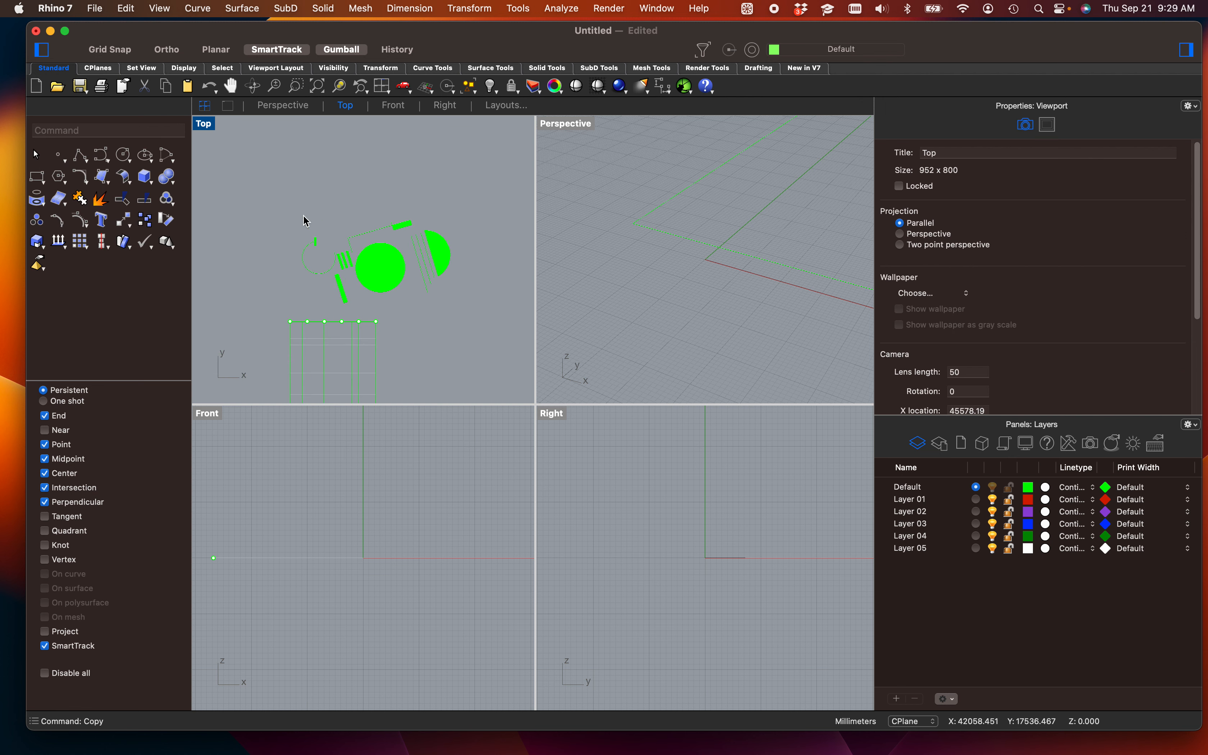
Step: Maximize the Top viewport and select the original hatched composition above the upper gridded square
double_click(207, 128)
scroll(628, 353, down, 5)
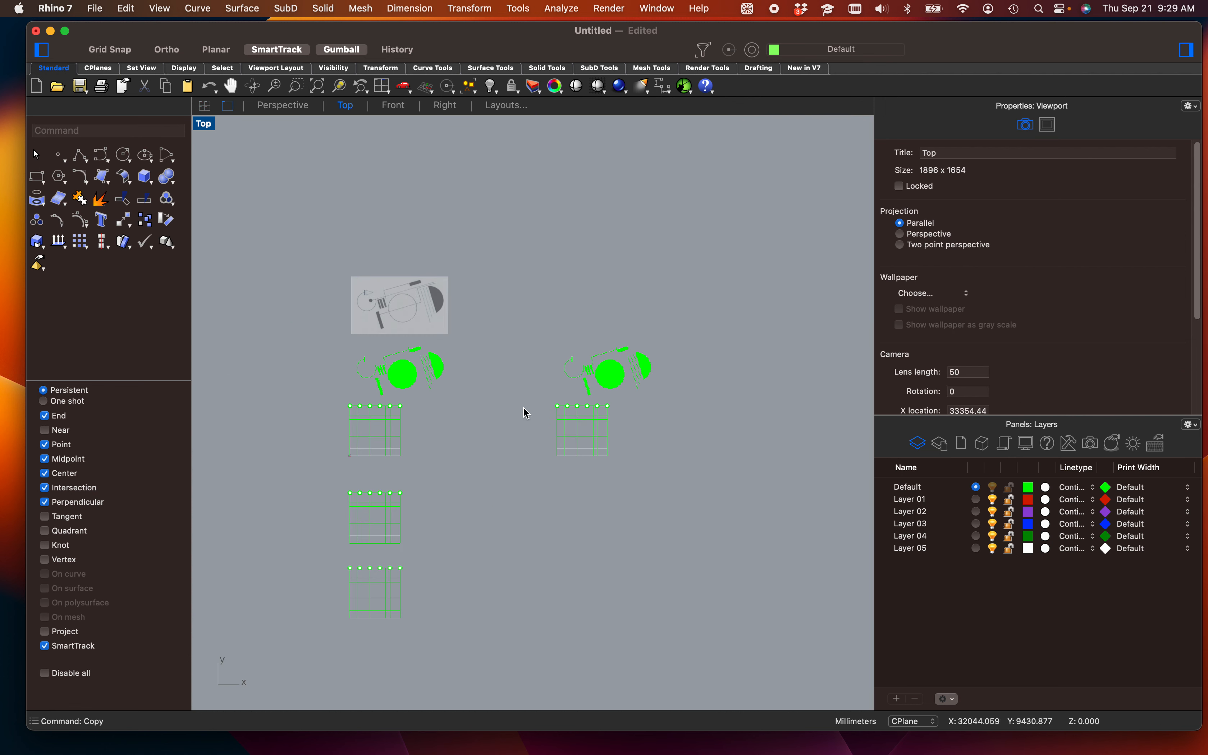
scroll(502, 359, up, 6)
right_drag(578, 461, 564, 385)
drag(593, 376, 293, 242)
Step: Try moving the hatched composition onto the upper gridded square at its original size, and undo the move
drag(482, 333, 409, 507)
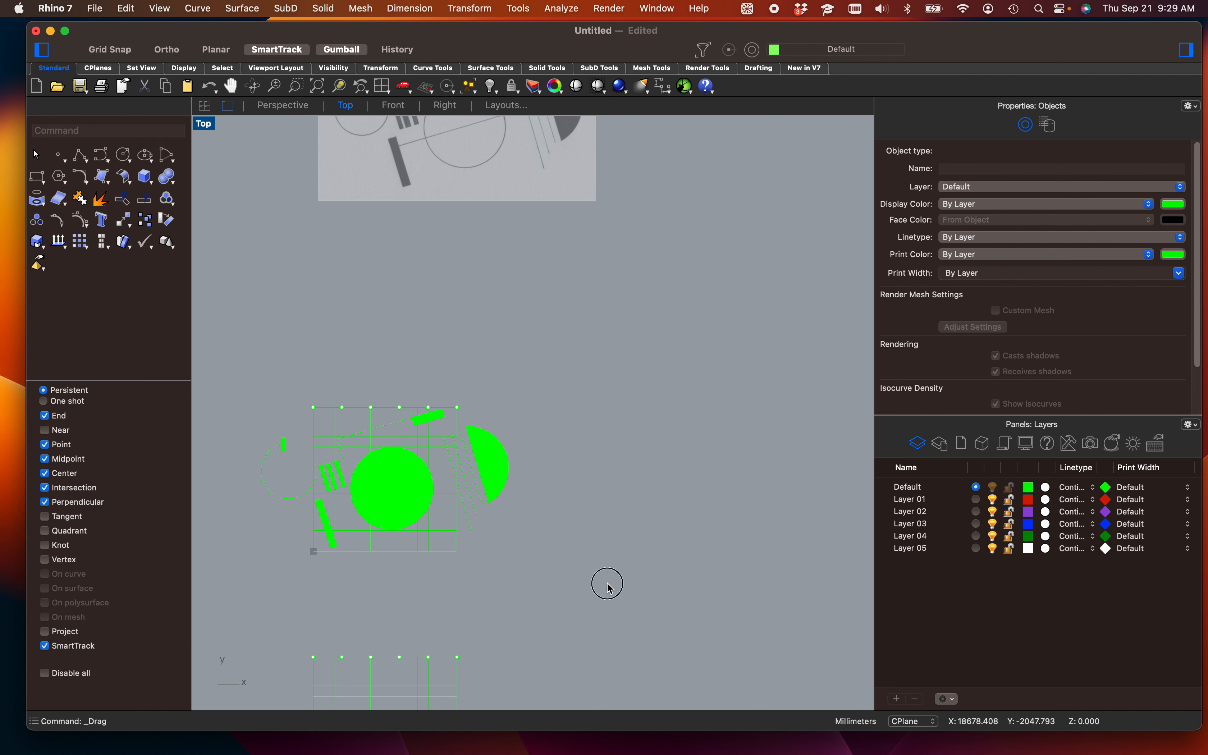
click(608, 587)
scroll(399, 520, up, 5)
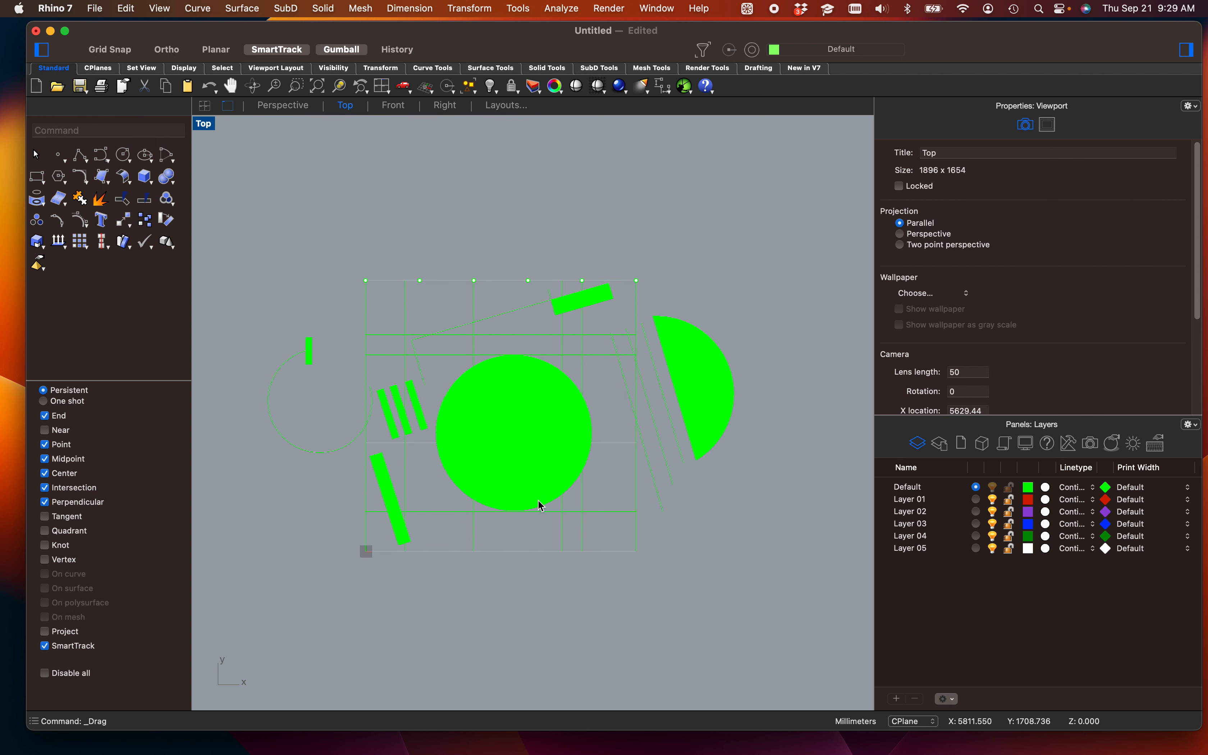
key(super+z)
Step: Scale down the hatched composition, rotate it counterclockwise and place it over the upper gridded square
scroll(608, 425, down, 8)
right_drag(624, 423, 623, 465)
scroll(608, 408, up, 6)
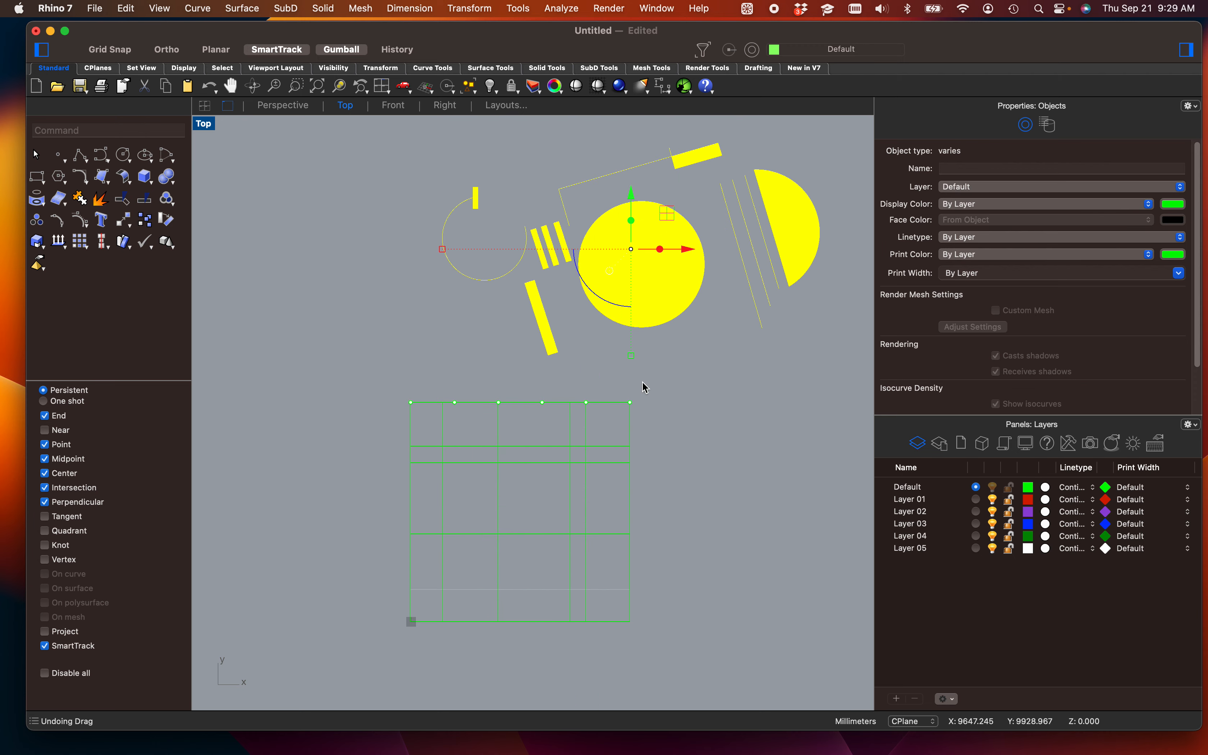
drag(632, 363, 522, 578)
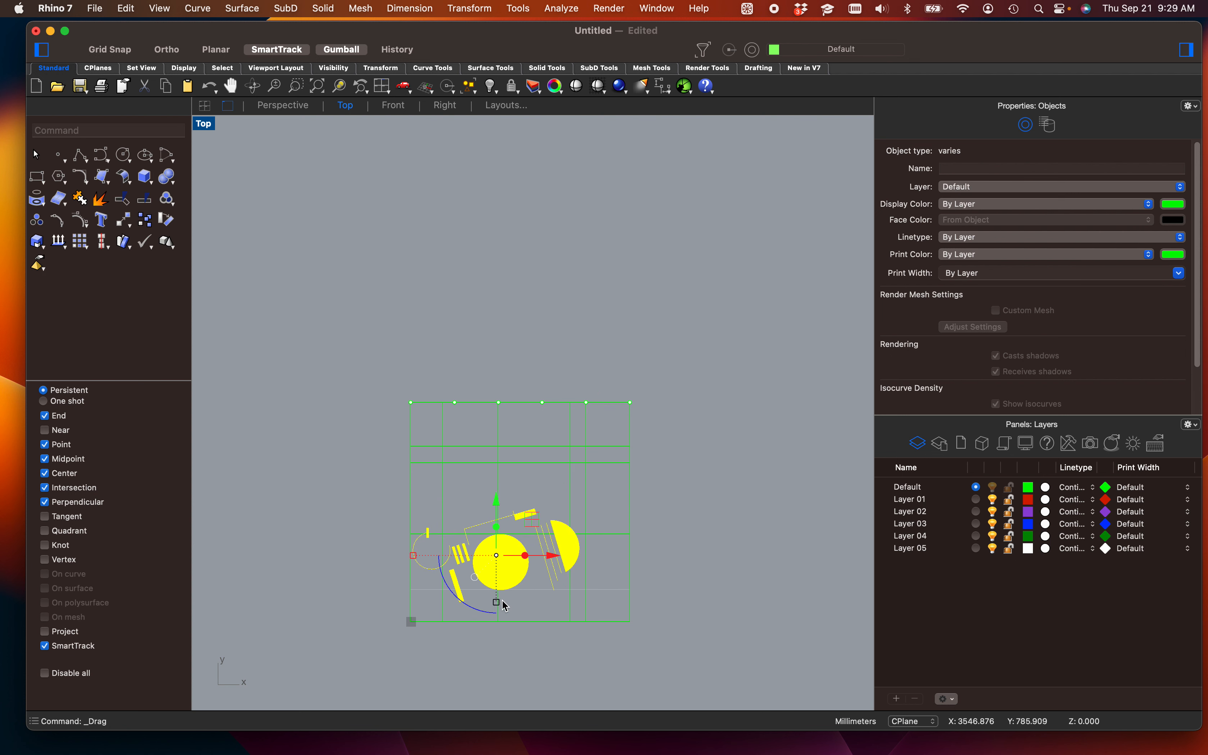
mouse_move(504, 607)
mouse_down()
mouse_move(502, 639)
mouse_move(557, 557)
mouse_move(498, 572)
mouse_move(513, 600)
mouse_up()
scroll(573, 547, up, 3)
drag(587, 543, 563, 528)
click(733, 546)
Step: Delete the earlier copy of the gridded square and hatched composition on the right
scroll(732, 546, down, 4)
right_drag(764, 558, 658, 469)
scroll(407, 464, up, 5)
scroll(413, 447, down, 5)
scroll(413, 447, down, 3)
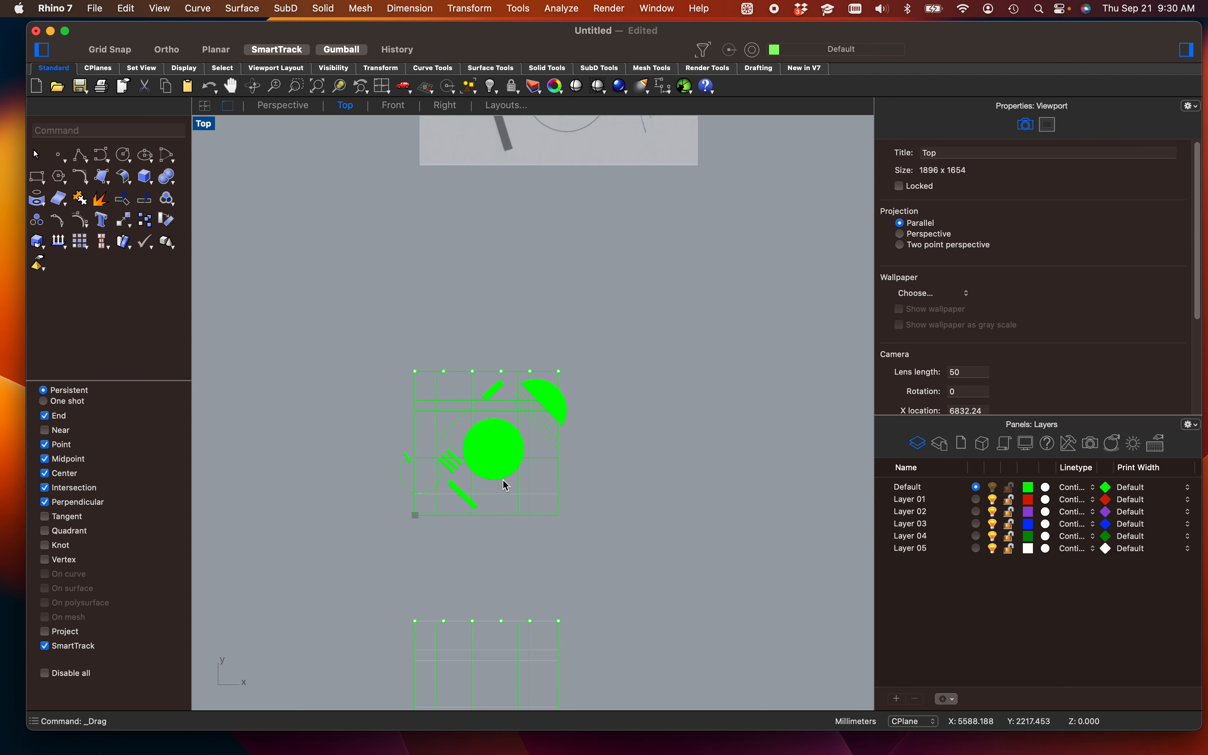
mouse_move(564, 512)
right_down()
mouse_move(475, 537)
mouse_move(452, 507)
right_up()
scroll(473, 520, down, 6)
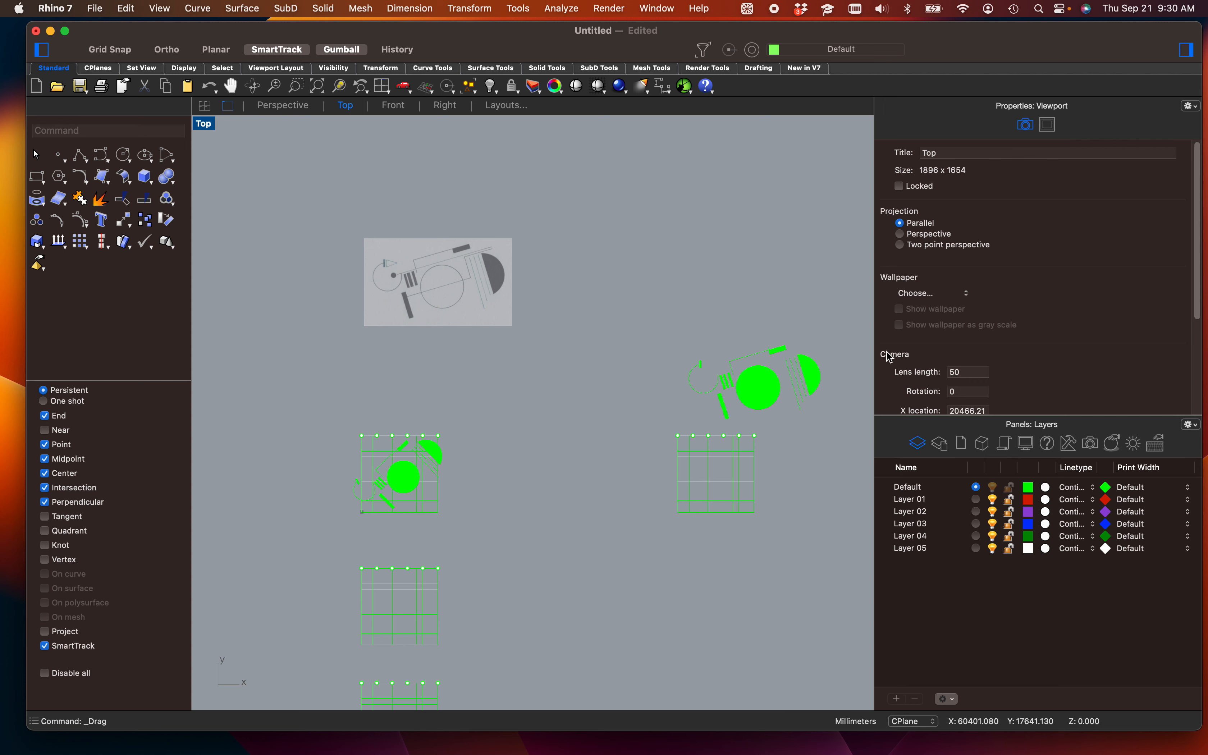
scroll(454, 439, down, 4)
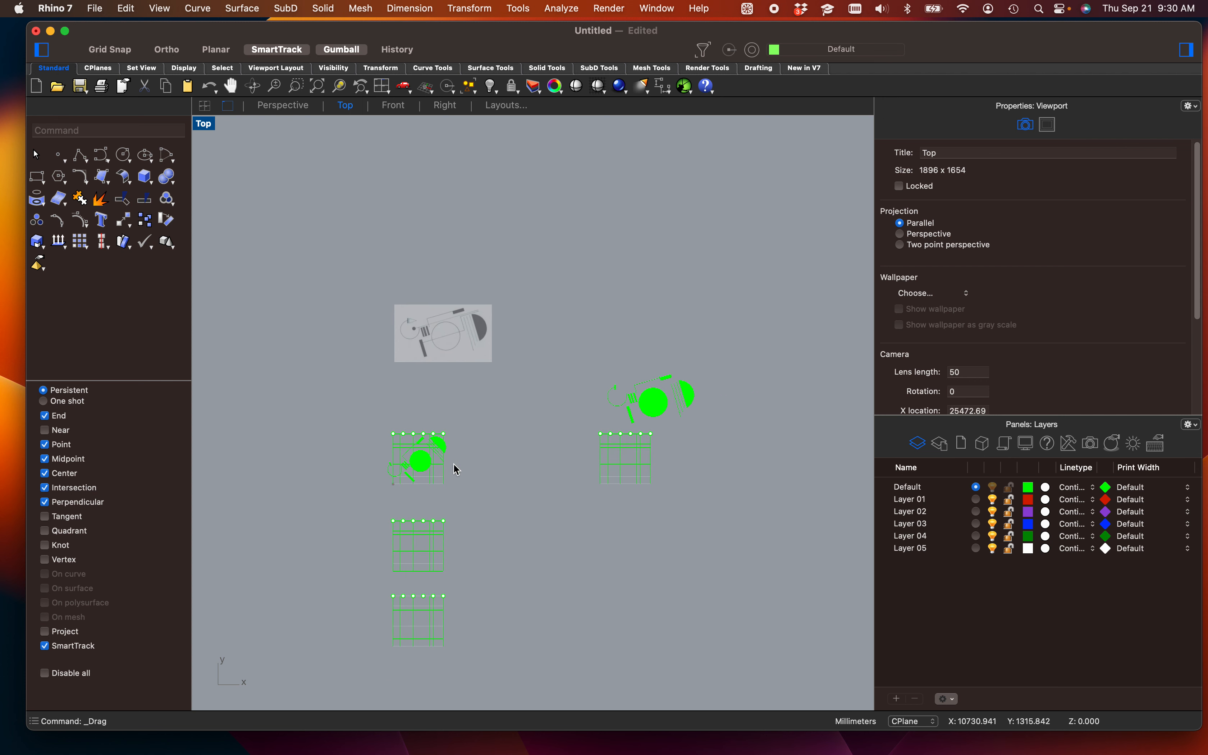
mouse_move(573, 368)
mouse_down()
mouse_move(718, 496)
mouse_move(719, 521)
mouse_up()
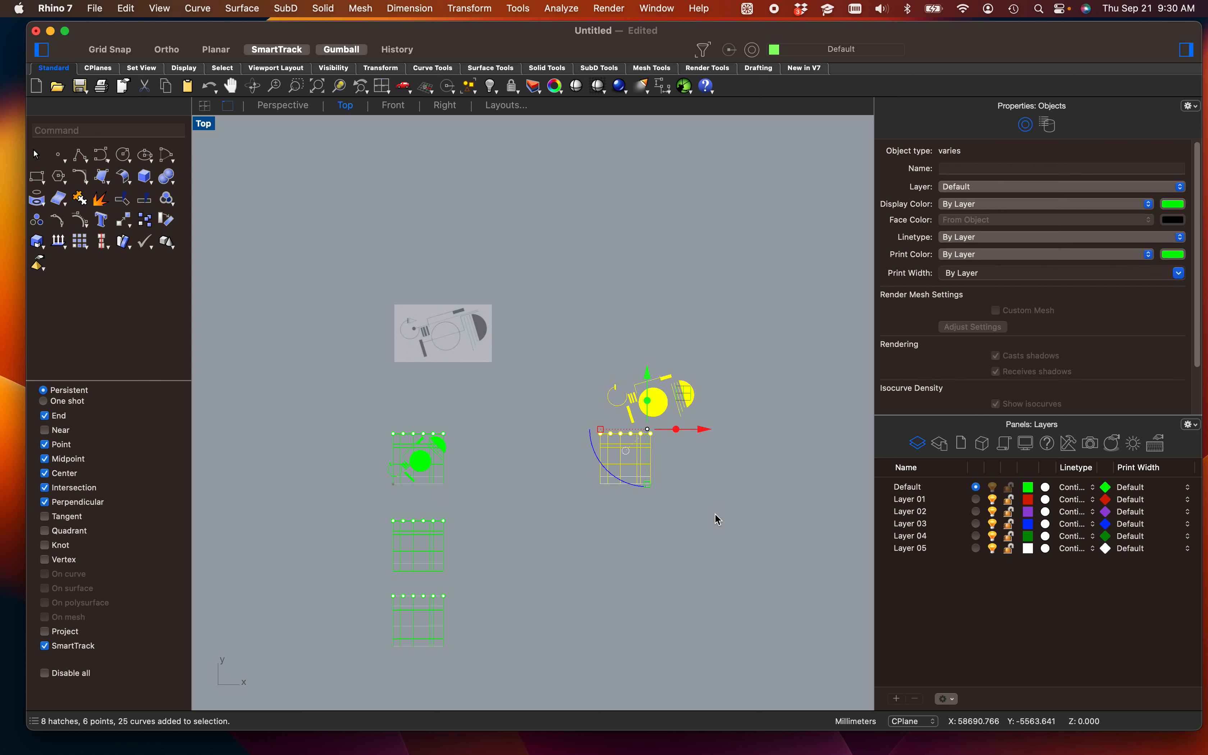
key(Delete)
Step: Copy the upper gridded square with its overlaid composition about 43,000 mm straight to the right using Ortho
drag(495, 494, 365, 413)
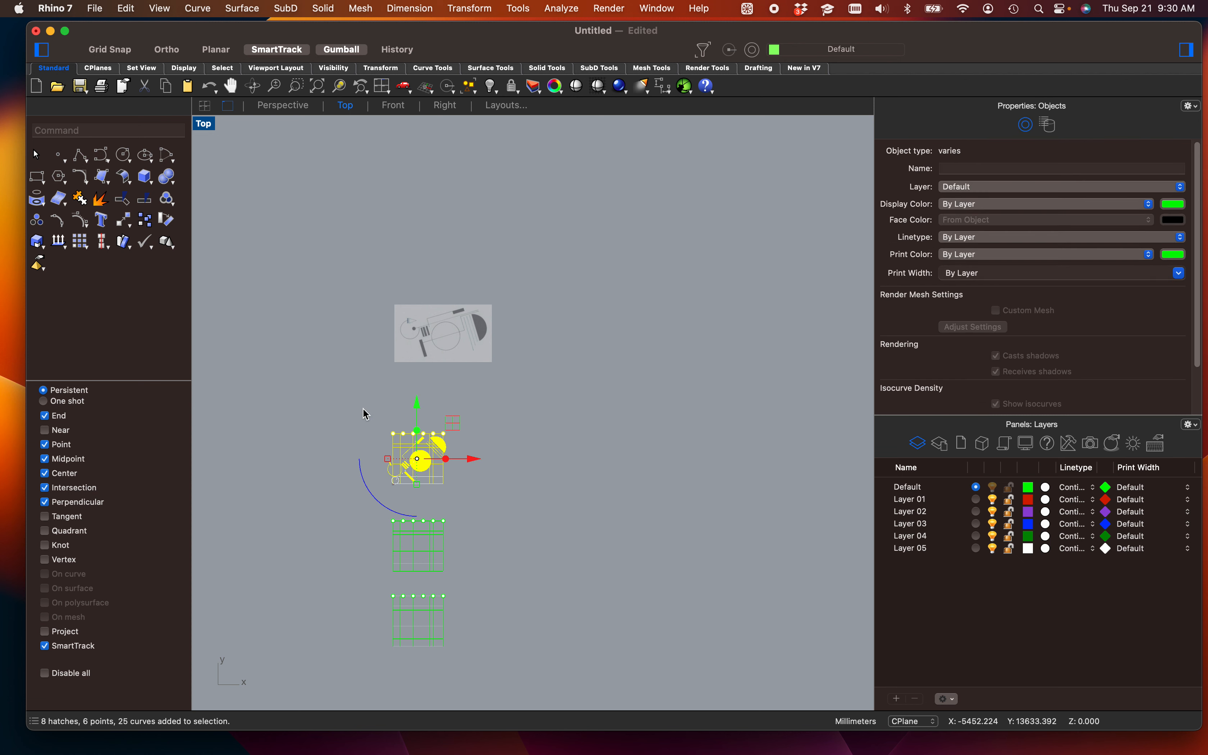
text(opy)
key(Return)
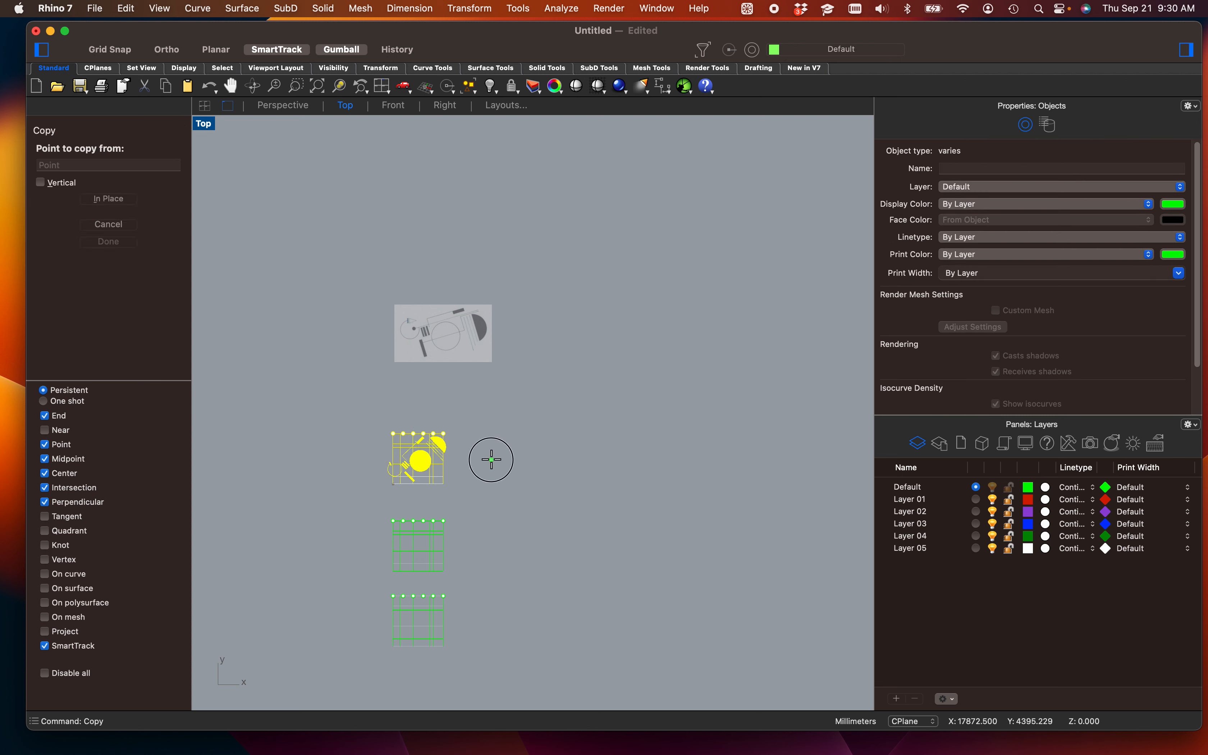
click(491, 460)
key(F8)
click(724, 463)
key(F8)
key(Return)
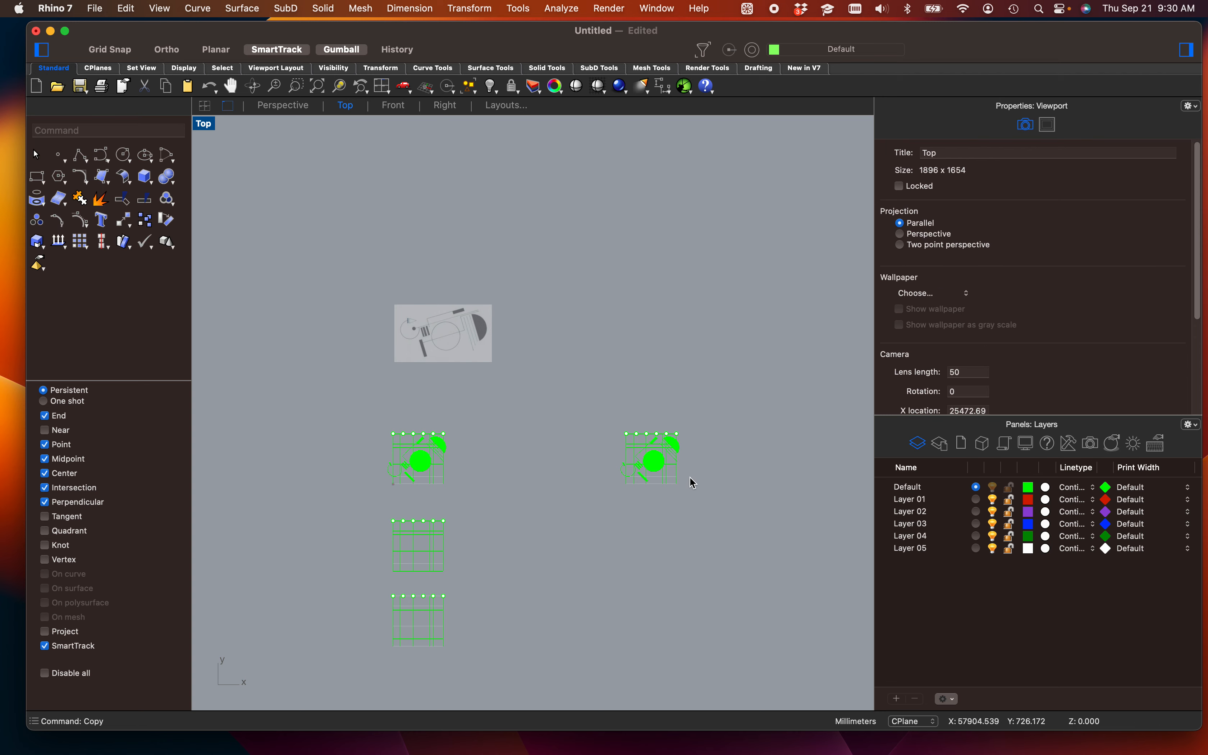
Step: Select the eight interior grid lines, four vertical and four horizontal, in the new right-hand copy
scroll(689, 479, up, 10)
right_drag(583, 452, 569, 436)
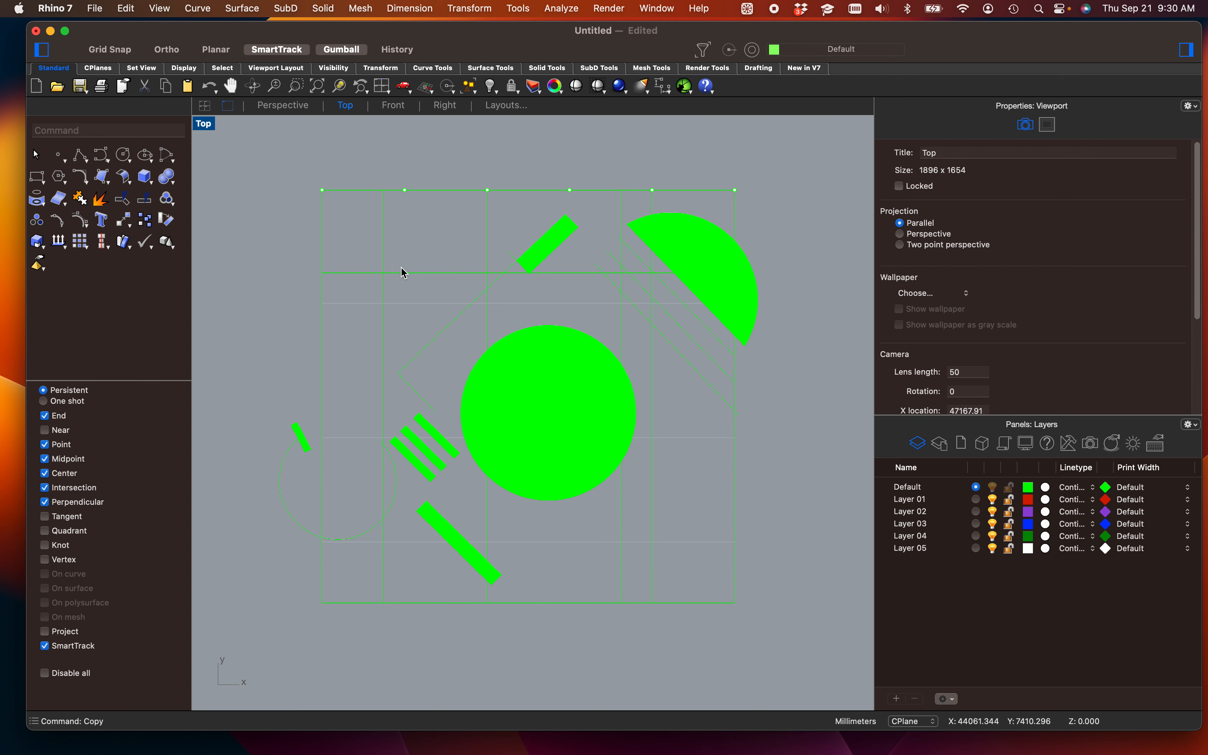
drag(419, 324, 344, 243)
shift+click(484, 236)
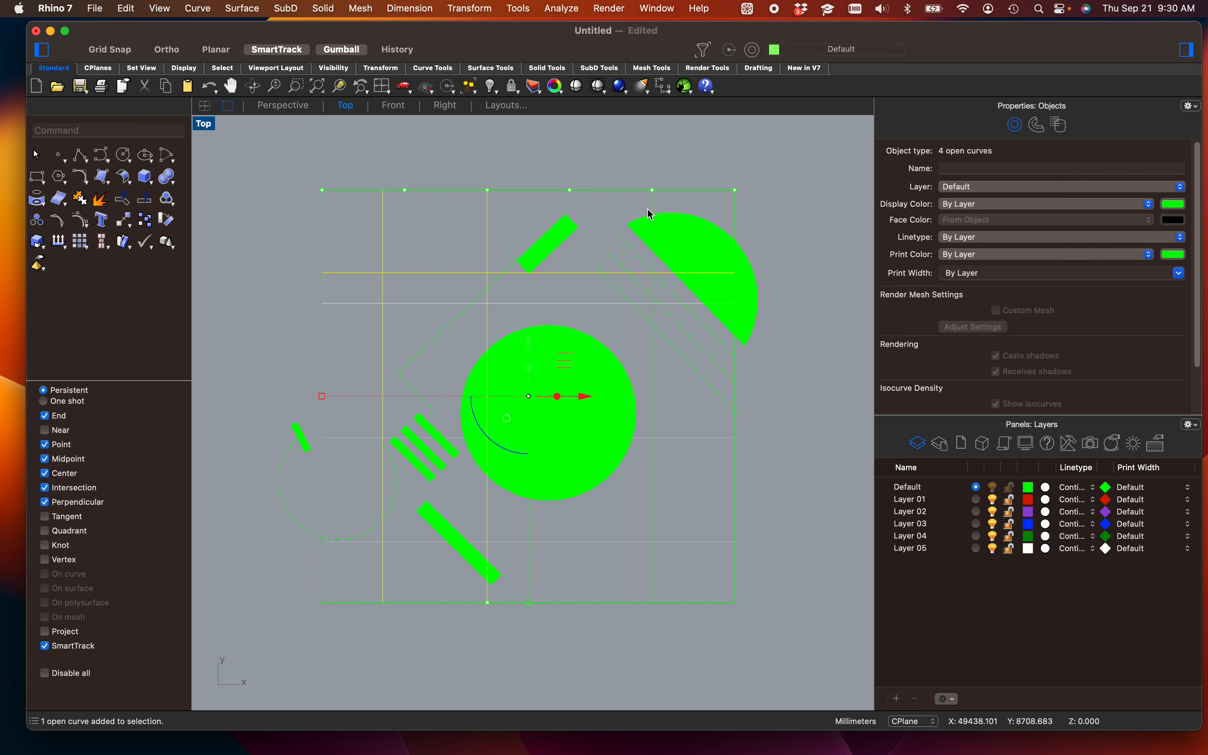
shift+drag(673, 206, 596, 205)
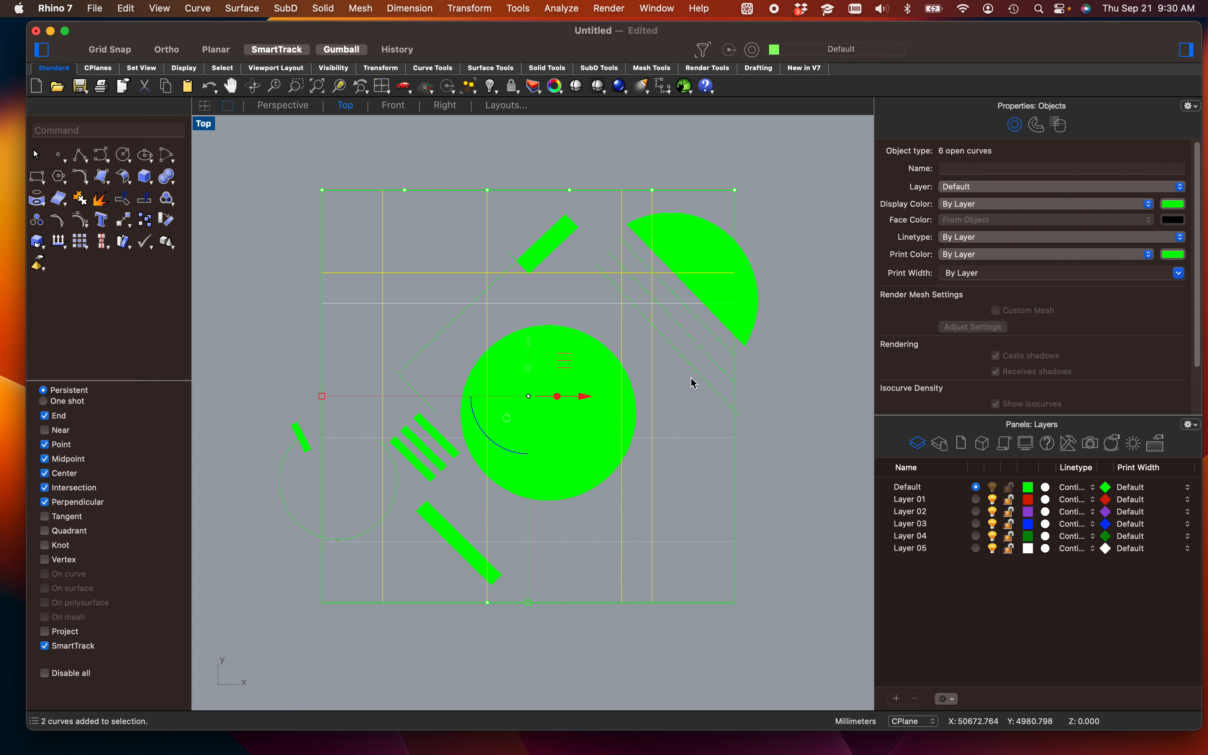
shift+drag(699, 565, 679, 422)
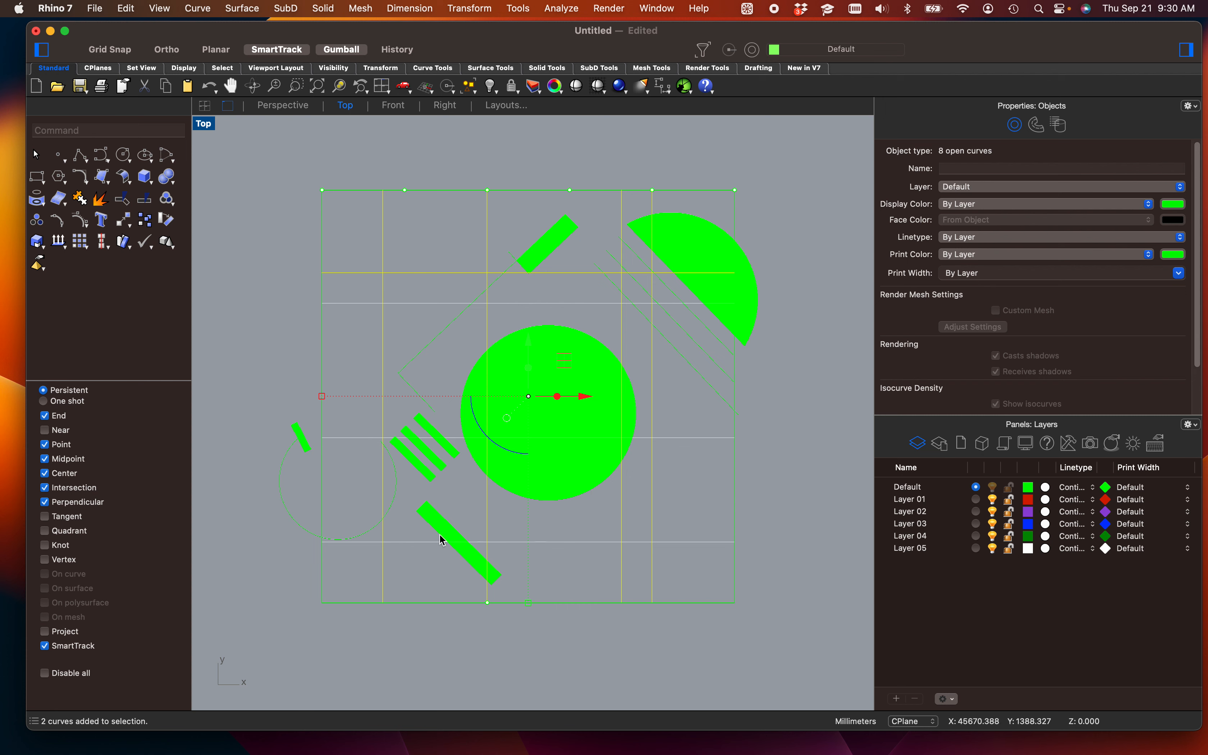
Step: Restore the four-viewport layout, frame the copied composition in Perspective and maximize that viewport
double_click(203, 123)
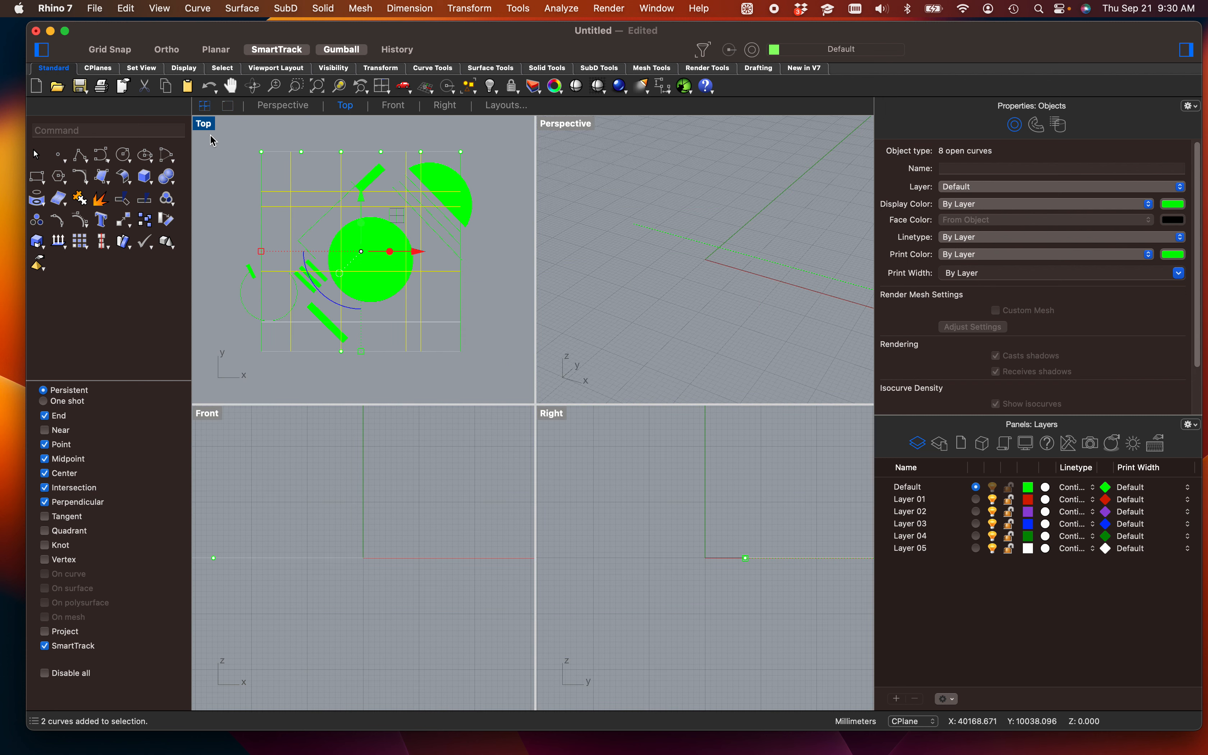
scroll(669, 265, down, 20)
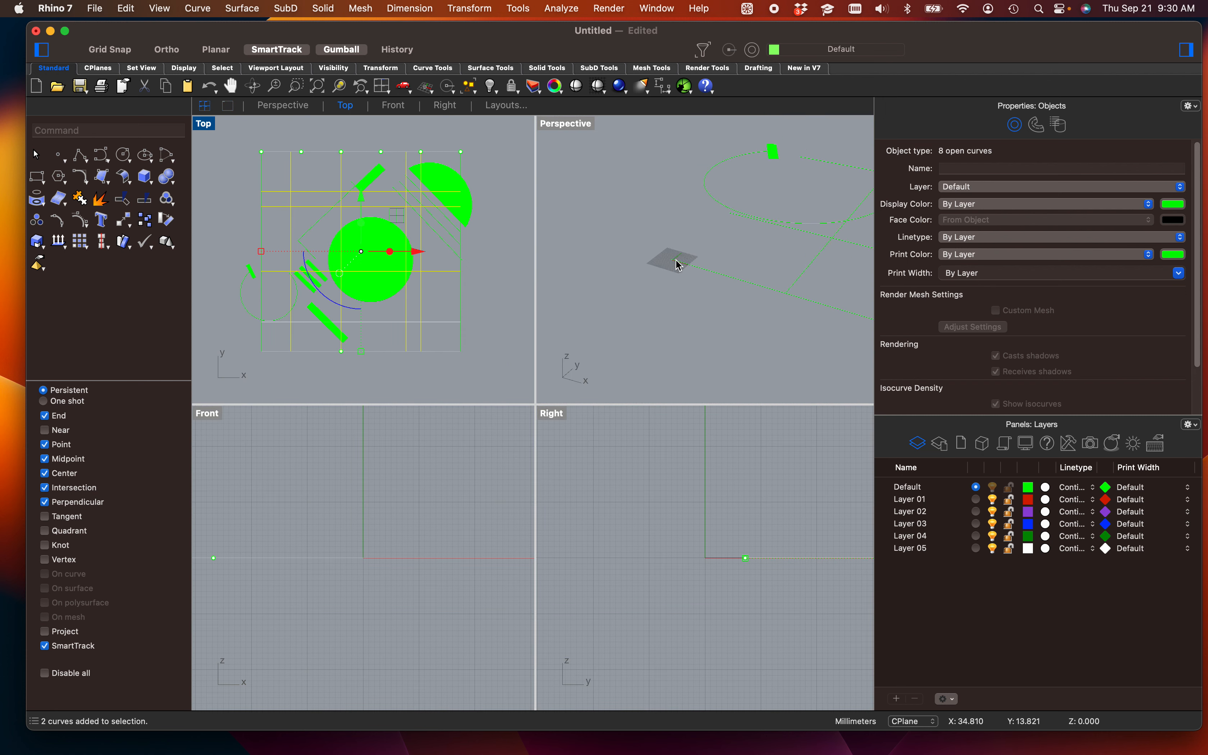
scroll(707, 264, down, 10)
shift+right_drag(734, 262, 556, 245)
scroll(631, 182, up, 15)
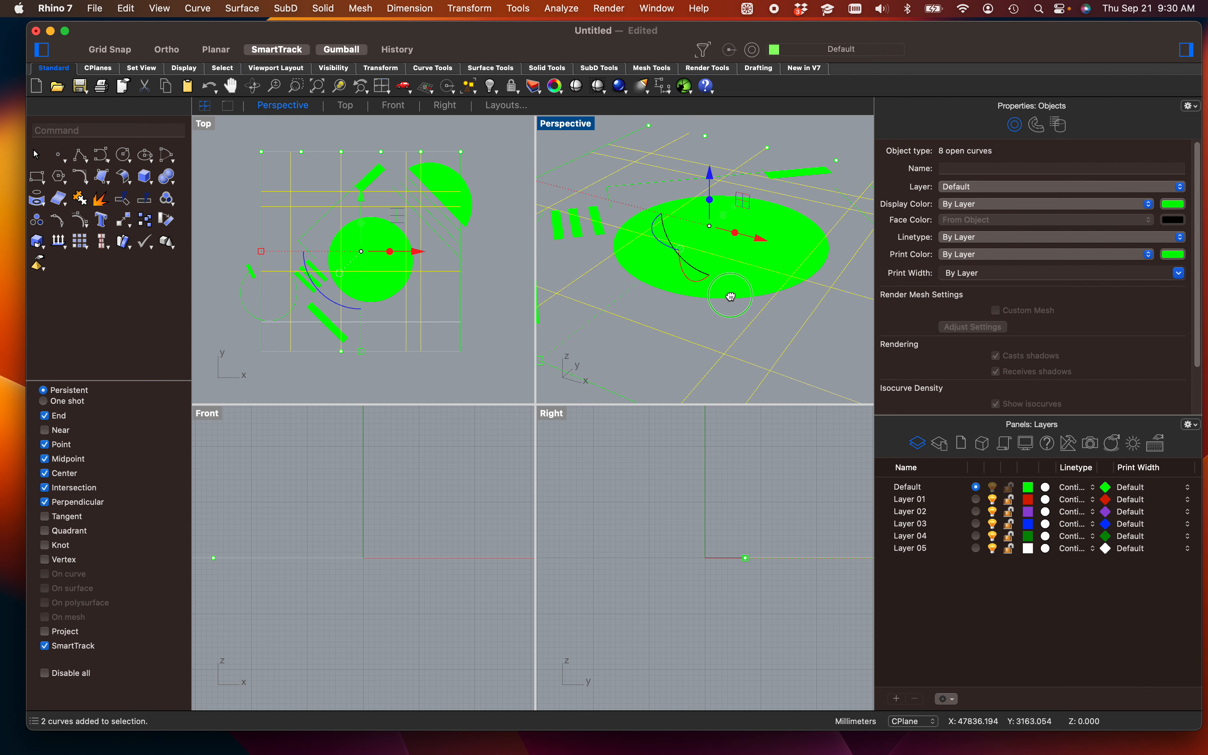
double_click(588, 130)
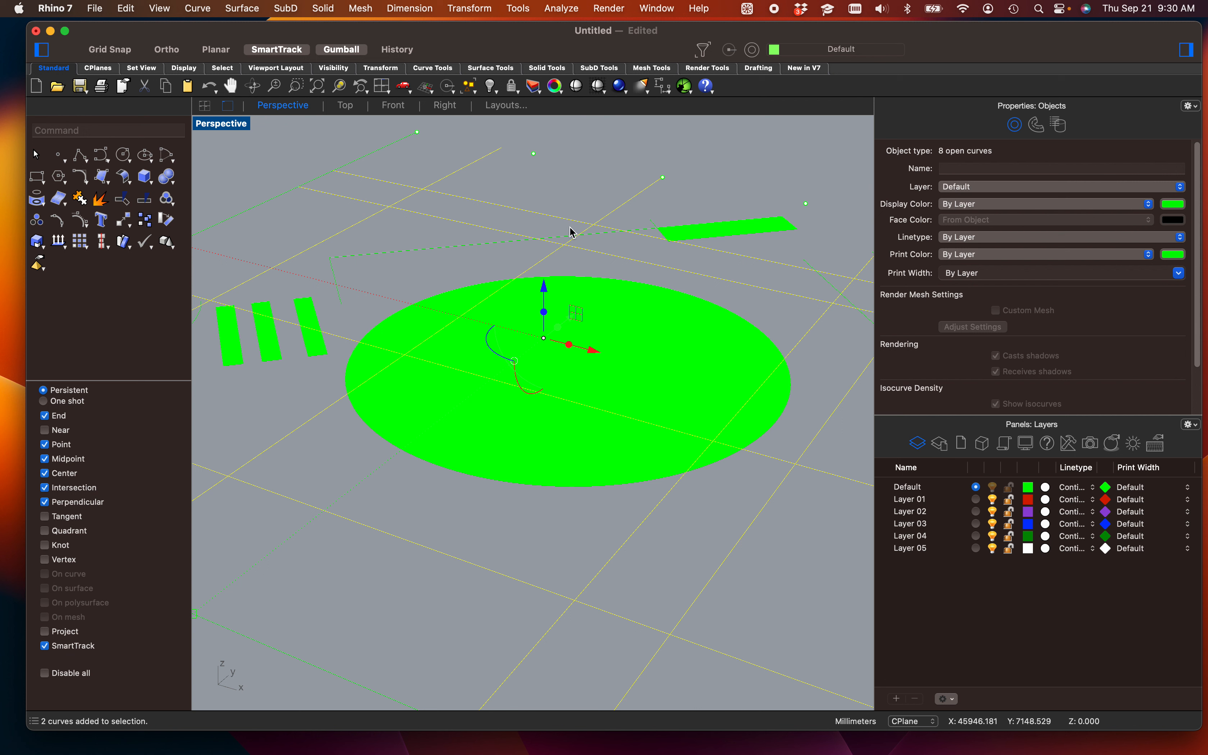
Step: Pipe the eight selected grid lines with a 3" radius and flat caps, and clear the selection
scroll(569, 234, down, 5)
scroll(569, 240, up, 5)
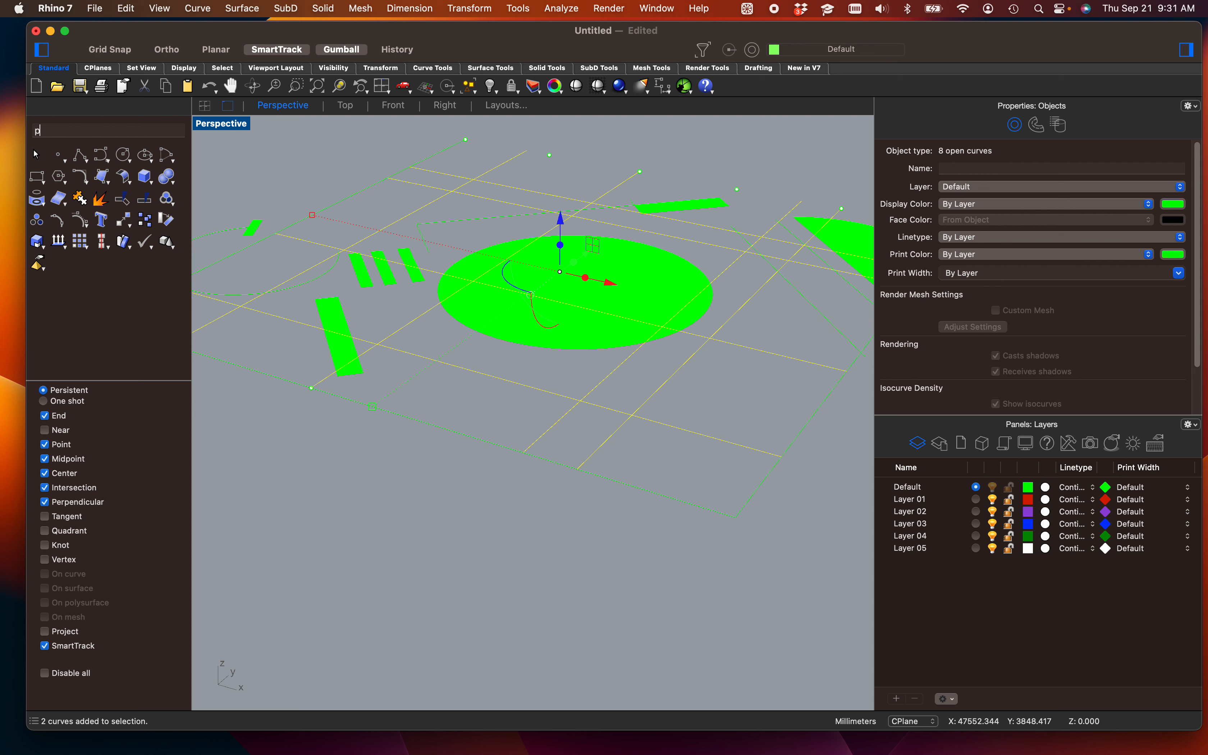
text(ipe)
key(Return)
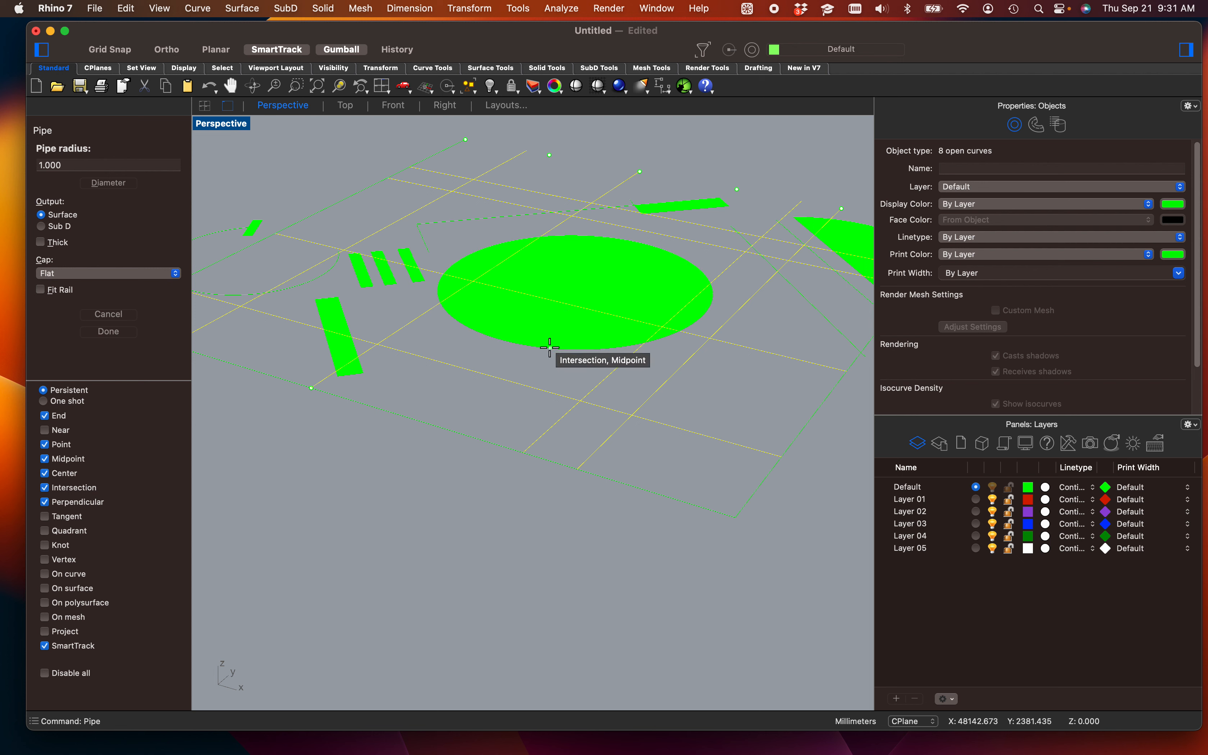
click(86, 164)
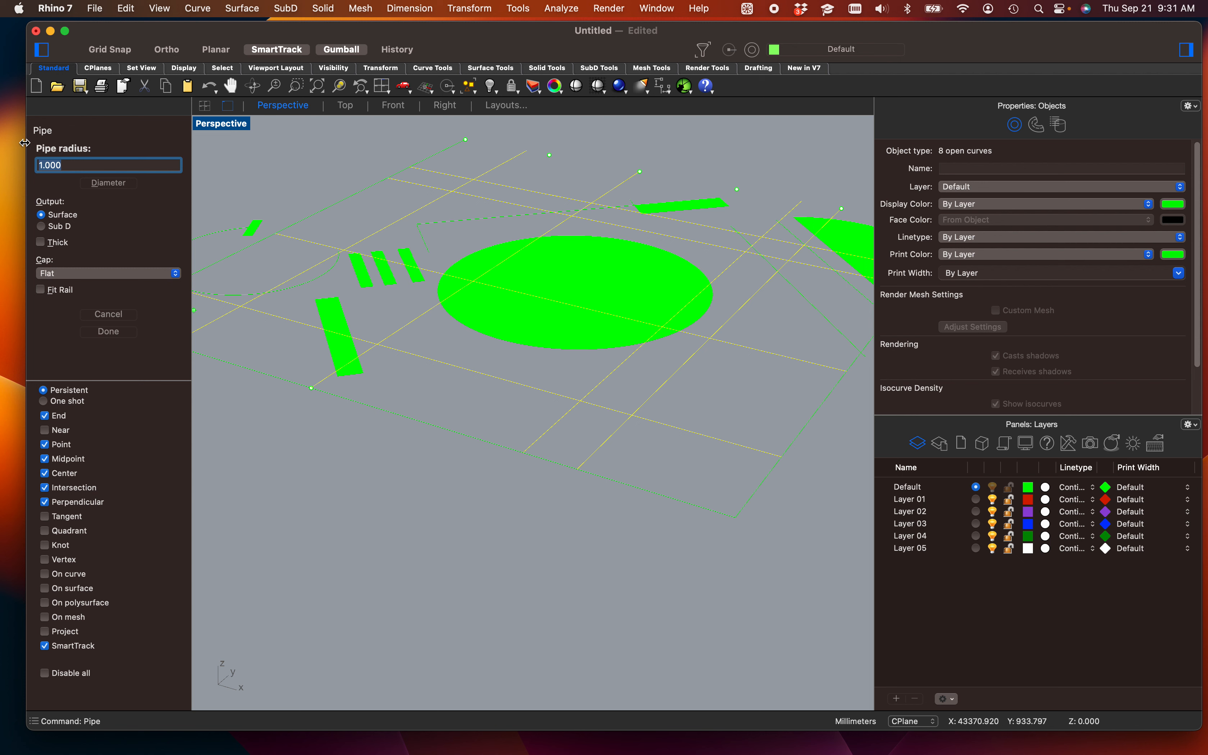
text(3")
key(Return)
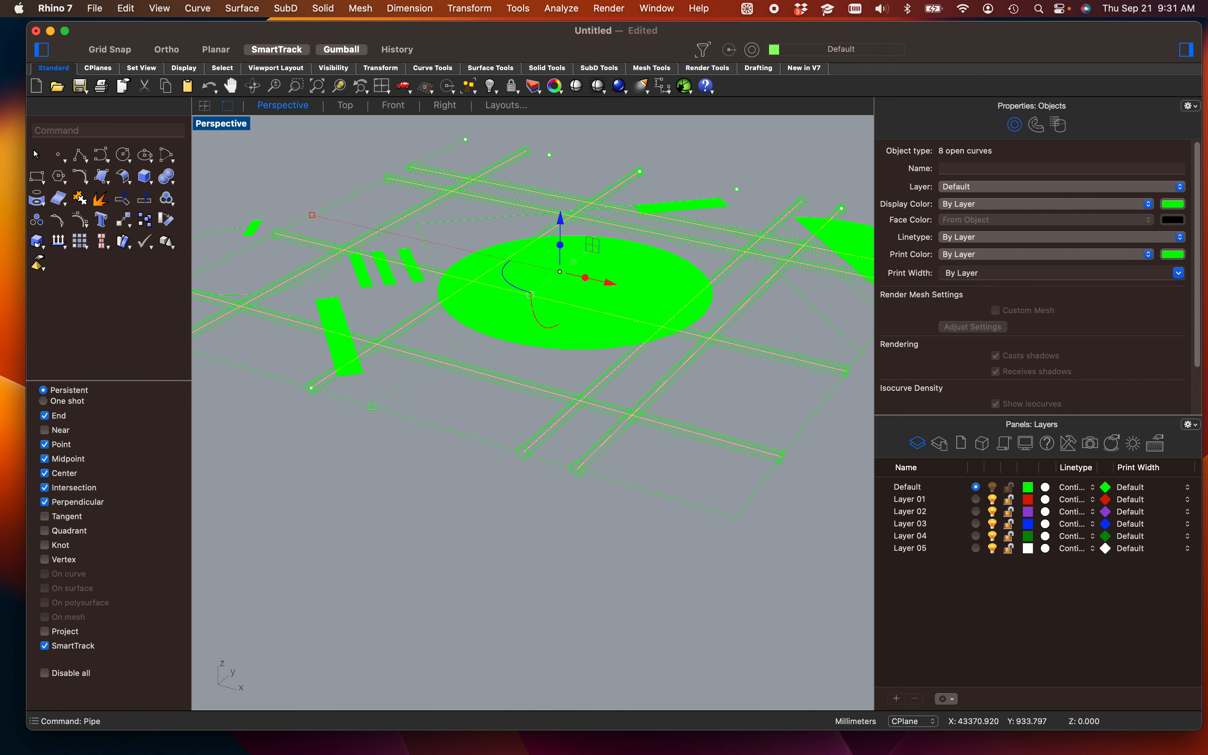
key(Return)
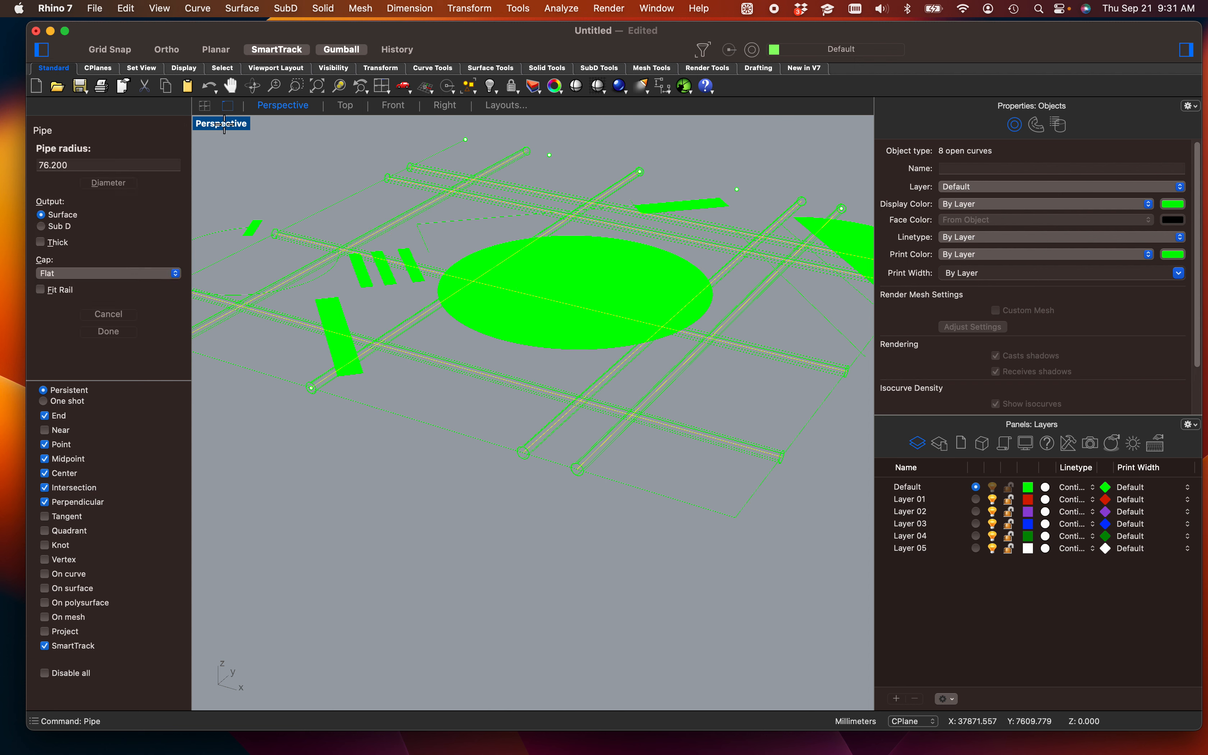
key(Escape)
key(Escape)
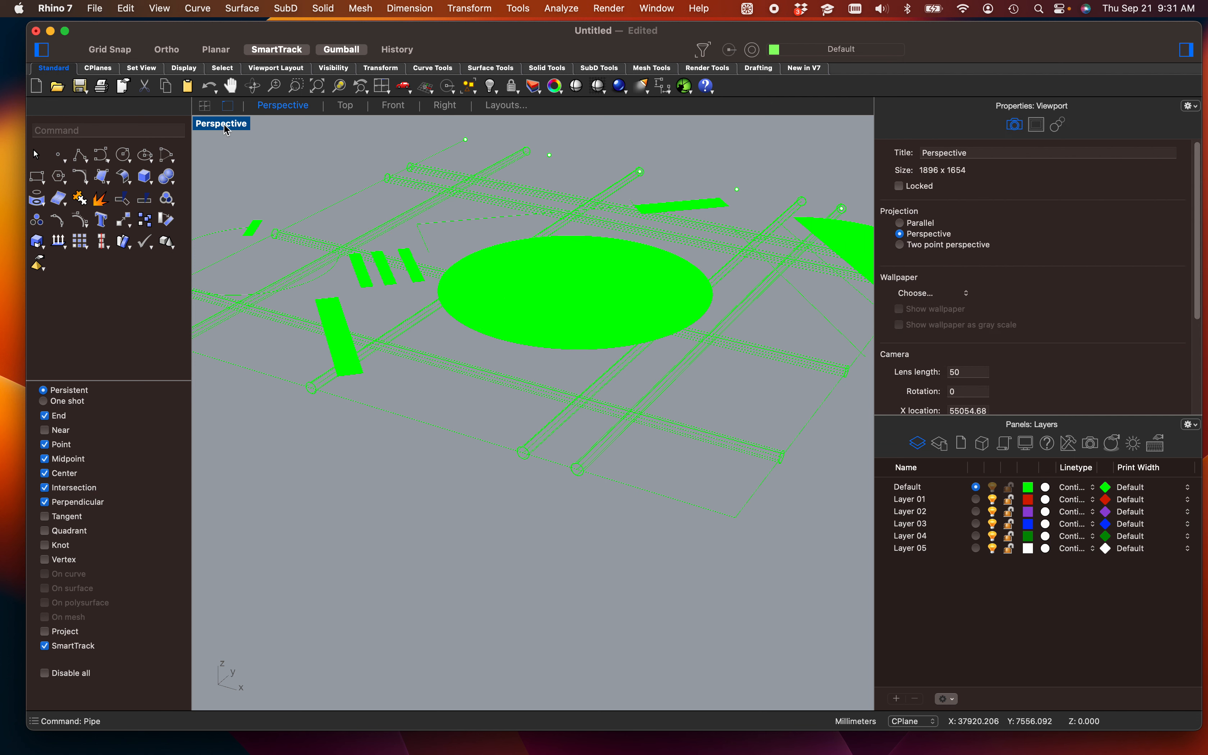
Step: Set the Perspective viewport's display mode to Shaded
right_click(225, 129)
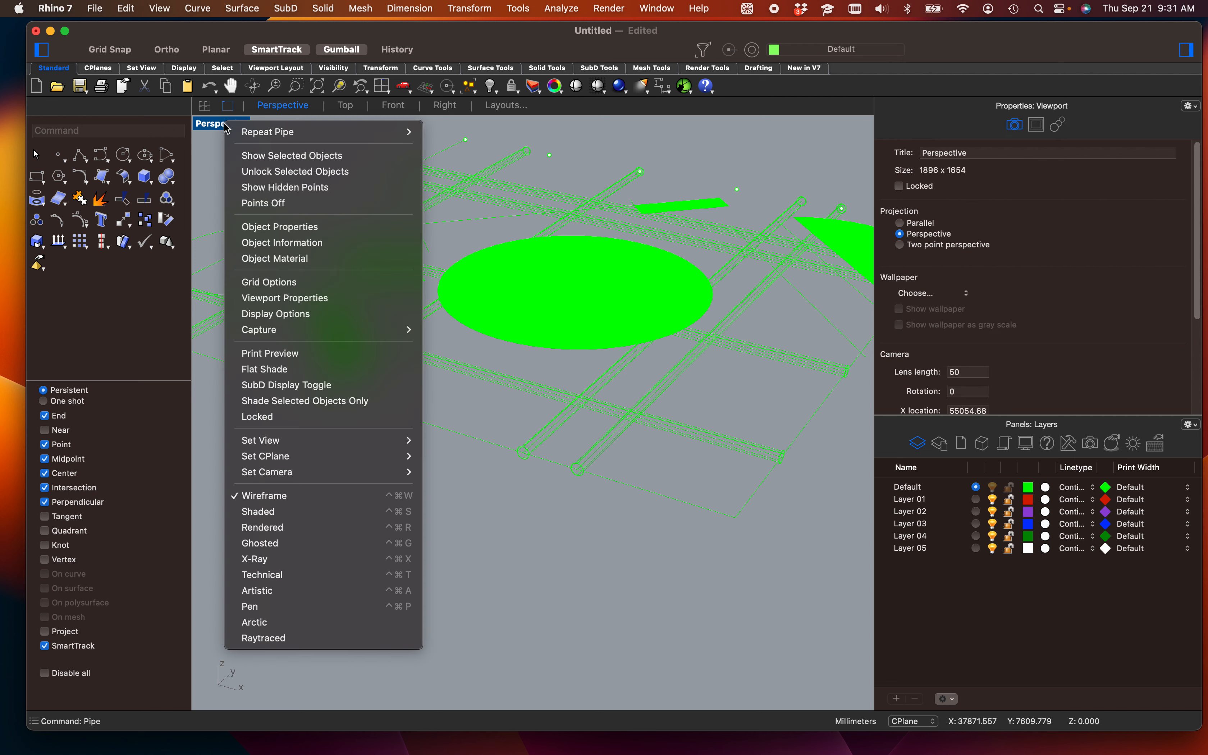
click(278, 510)
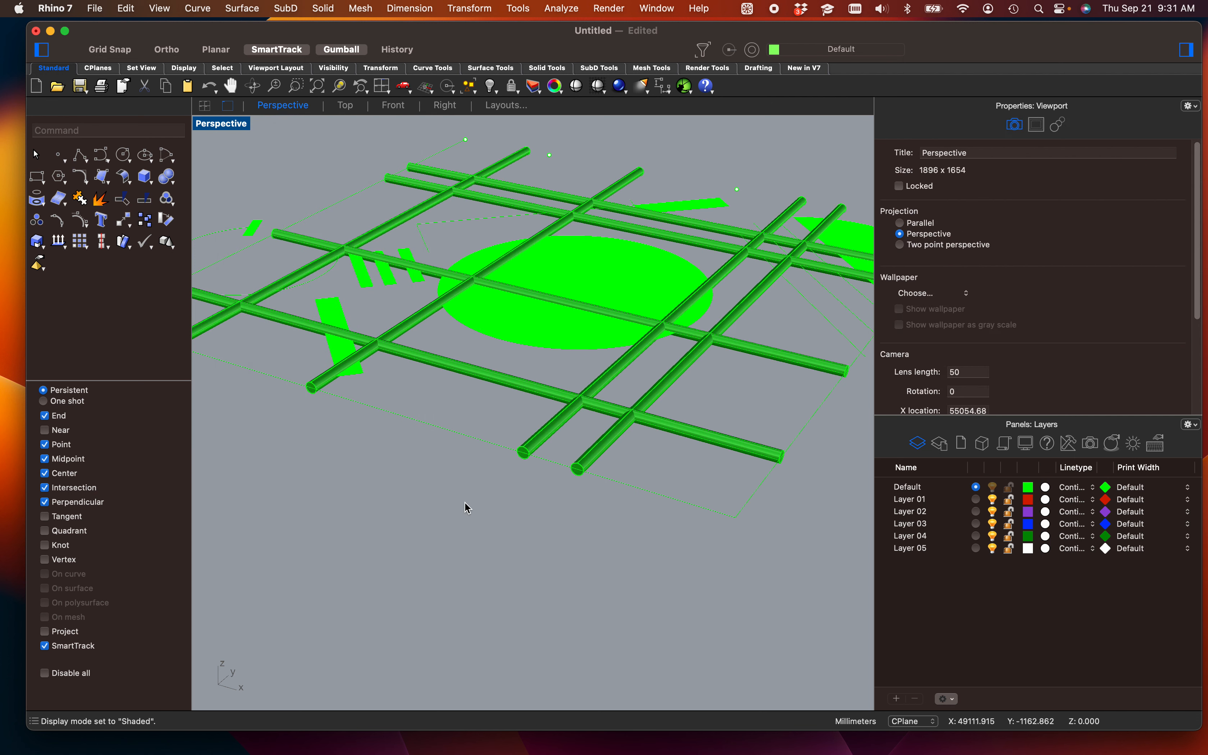
mouse_move(468, 505)
right_down()
mouse_move(542, 574)
mouse_move(481, 545)
mouse_move(556, 572)
mouse_move(475, 542)
mouse_move(559, 544)
mouse_move(531, 563)
right_up()
Step: Zoom to the whole piped composition and examine the pipes and their crossings from several angles
click(557, 457)
scroll(394, 291, down, 10)
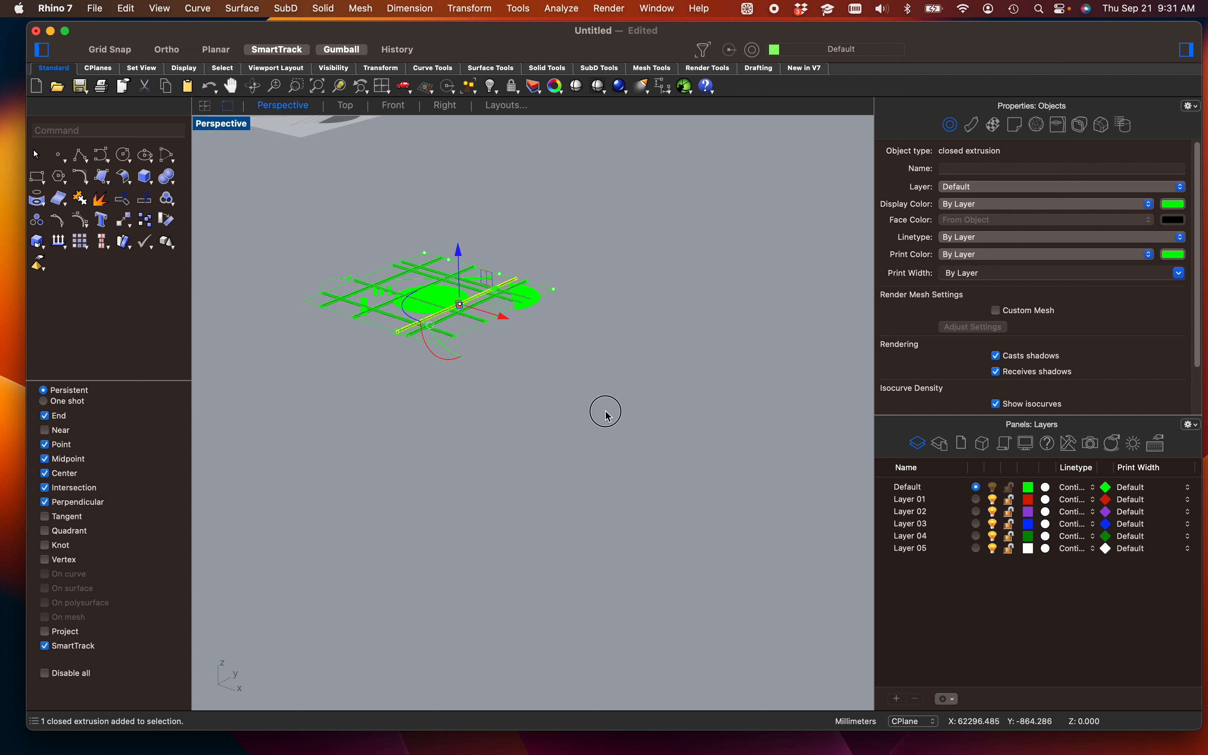
drag(615, 490, 281, 193)
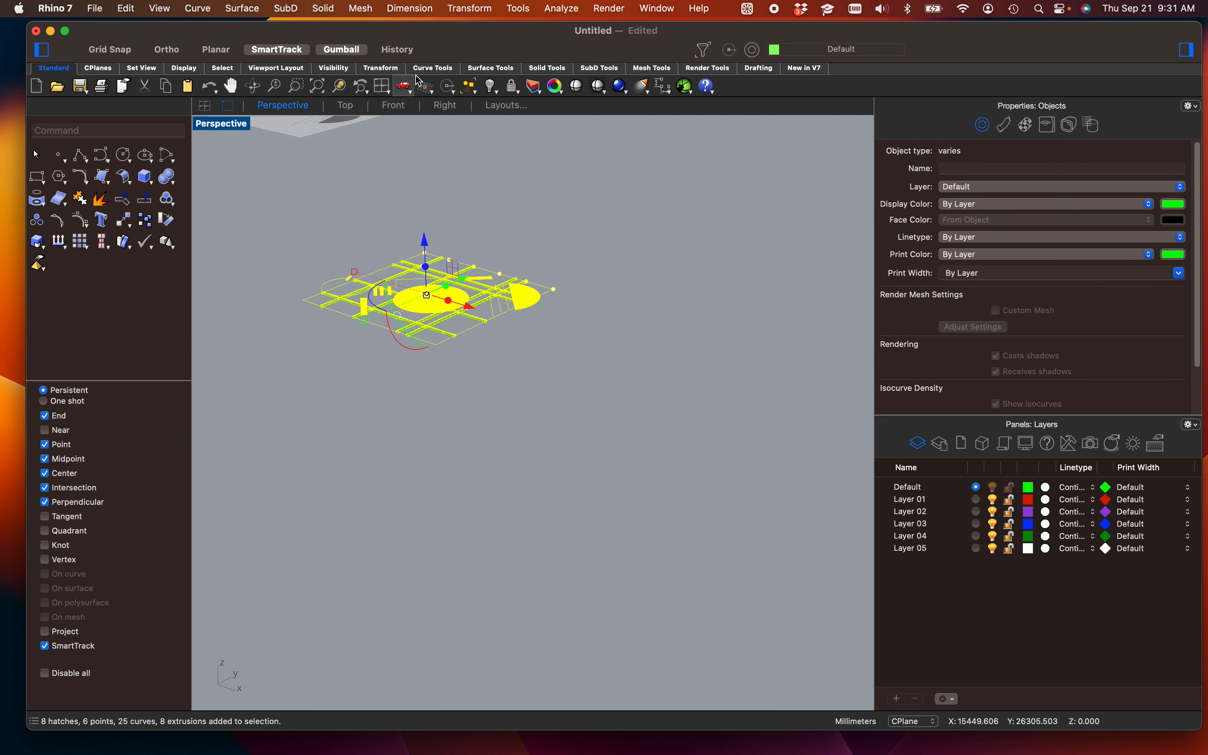
click(340, 87)
scroll(547, 480, up, 5)
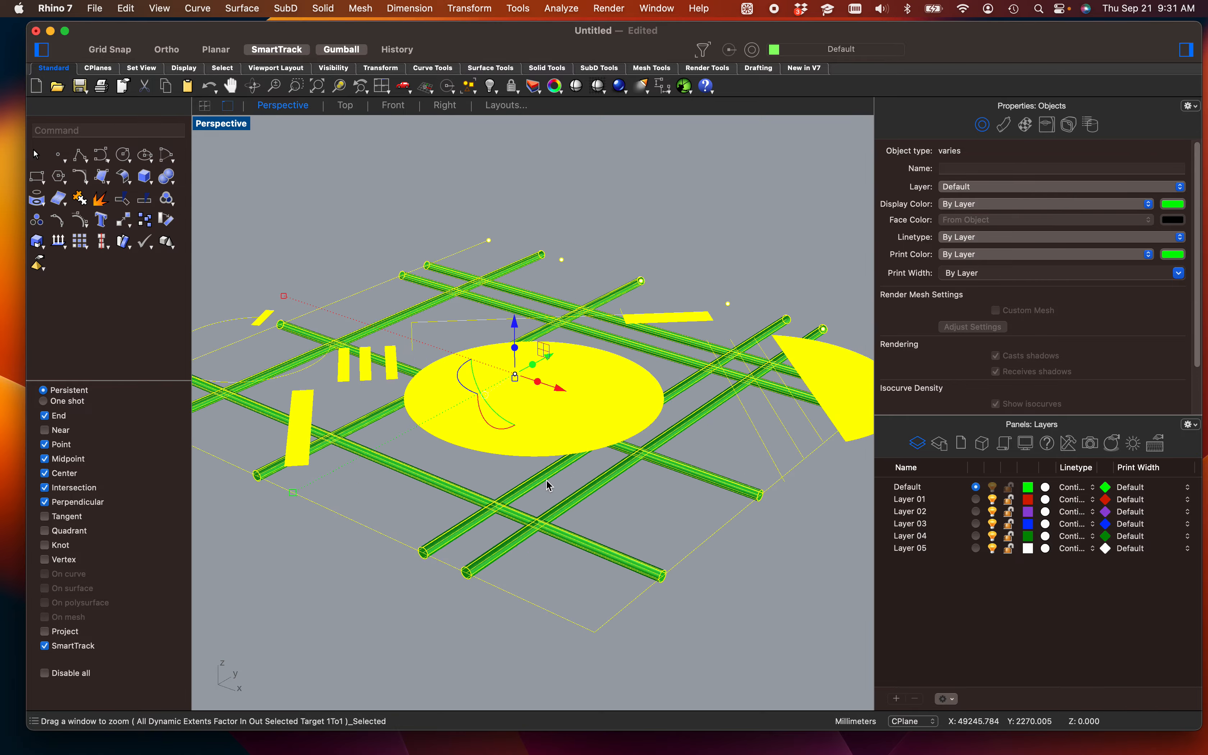
scroll(547, 480, down, 5)
shift+right_drag(547, 480, 668, 462)
scroll(548, 420, up, 5)
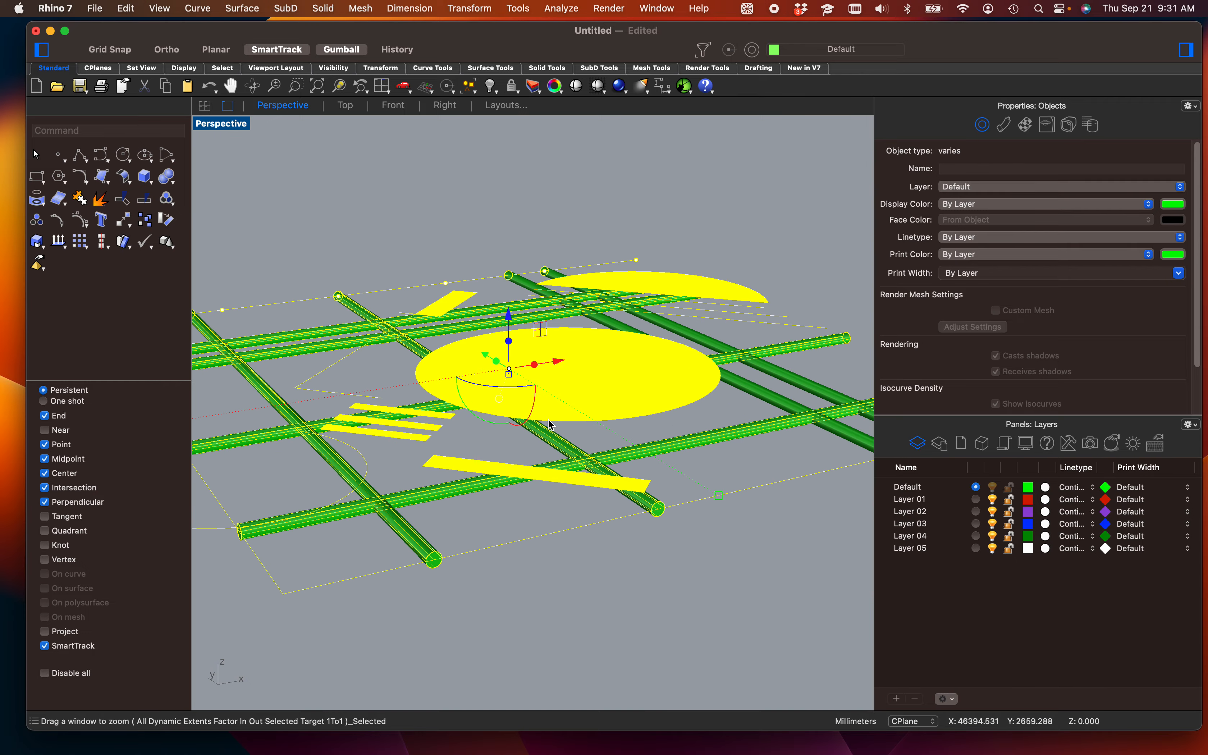
scroll(480, 457, up, 6)
shift+right_drag(480, 457, 708, 432)
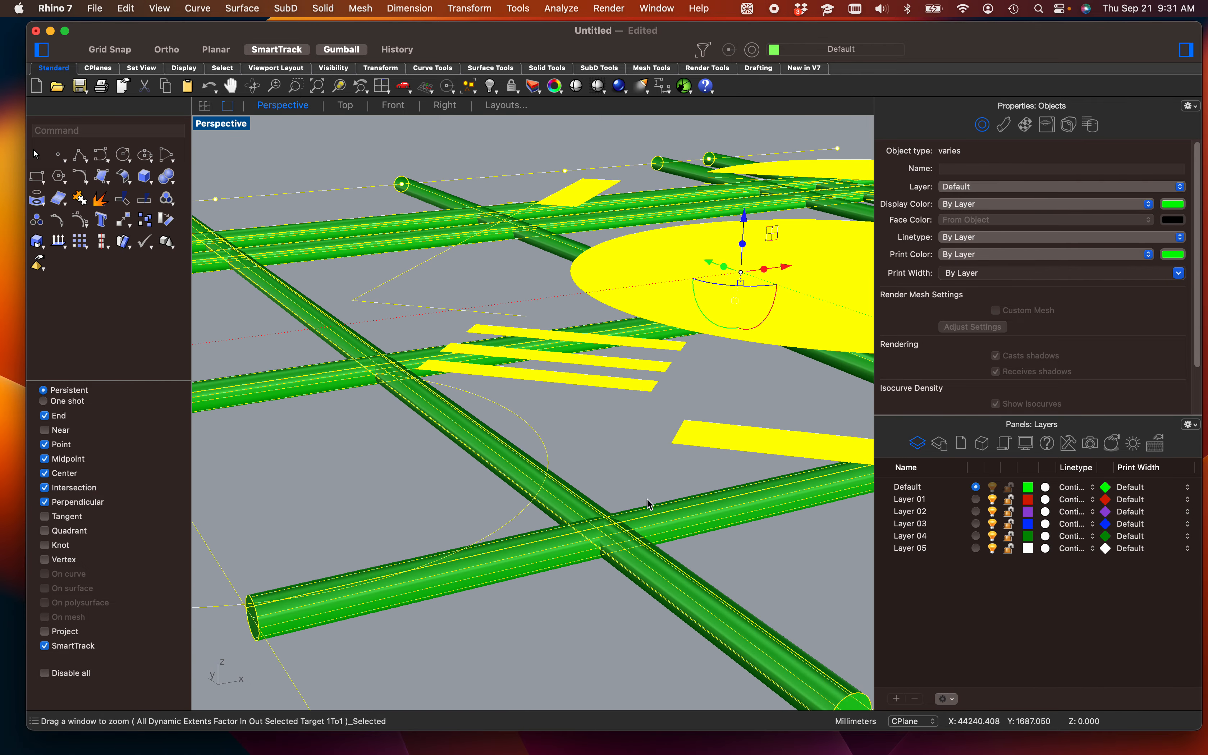
scroll(648, 505, down, 7)
scroll(647, 506, down, 2)
shift+right_drag(648, 506, 511, 521)
Step: Clear the current selection and select all eight pipes of the grid in the Perspective viewport
key(Escape)
scroll(506, 561, up, 4)
drag(507, 559, 359, 462)
shift+click(306, 451)
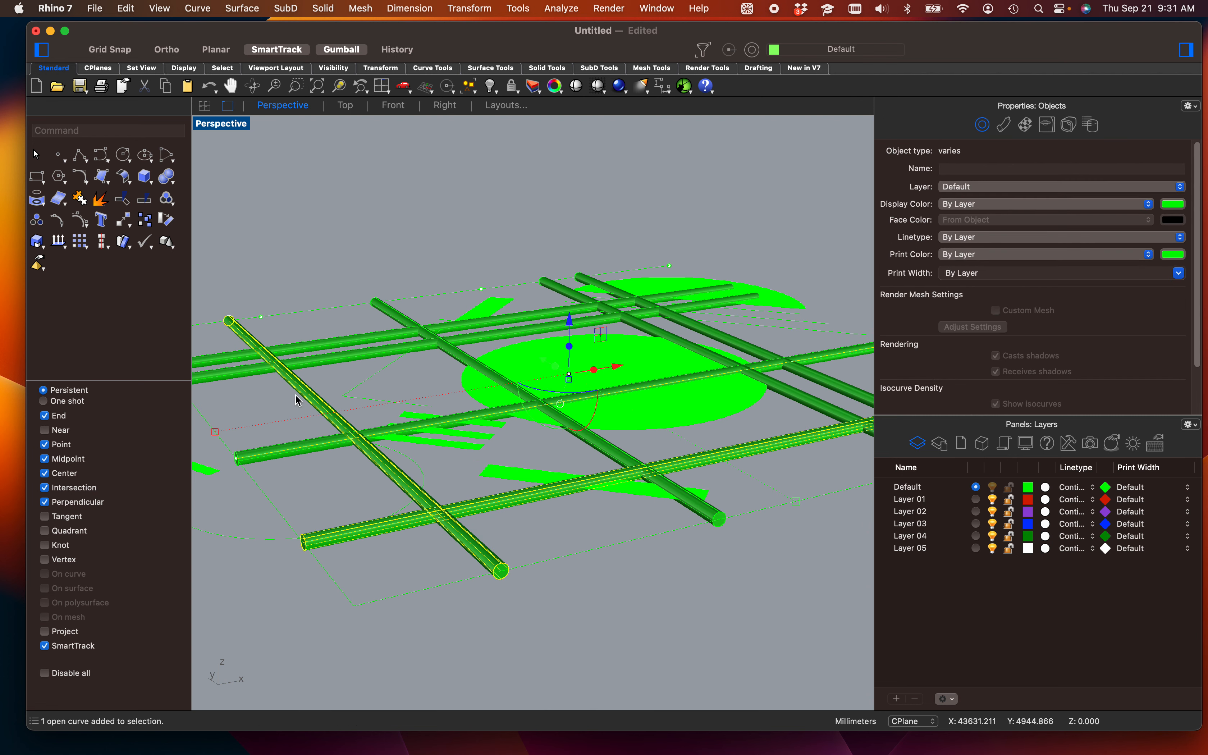
shift+click(245, 368)
shift+click(236, 358)
shift+click(270, 454)
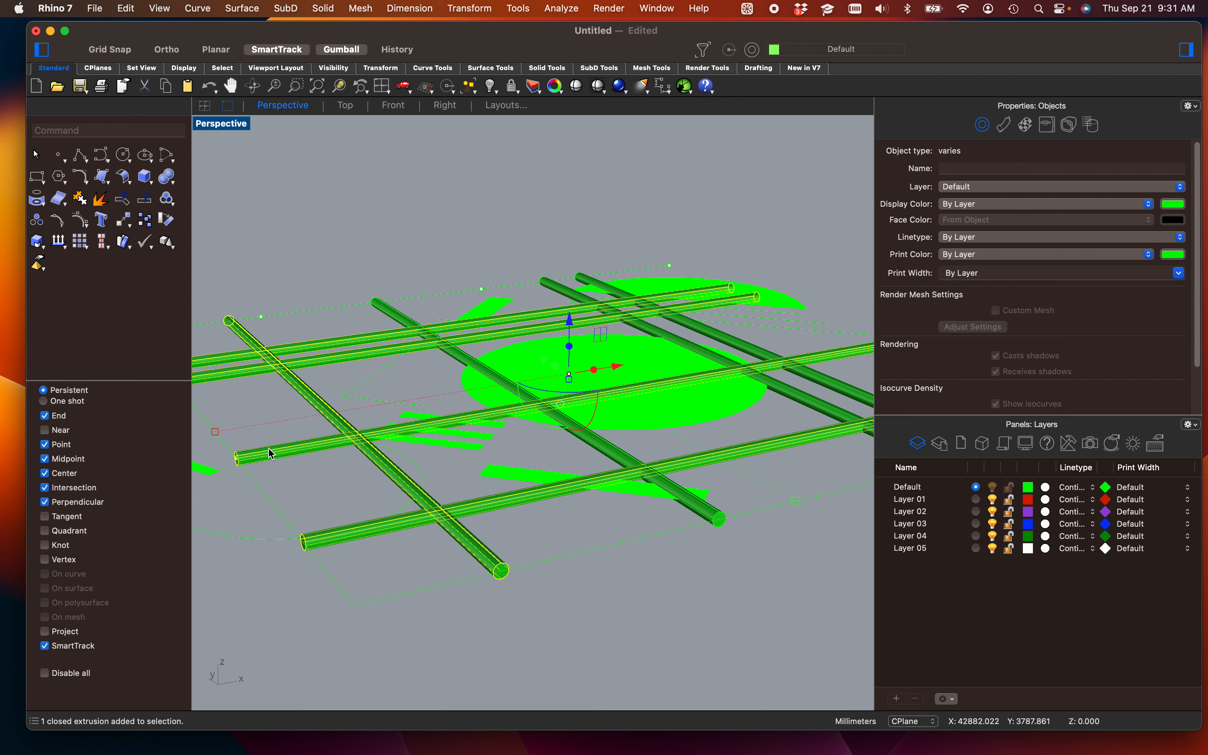
shift+click(455, 357)
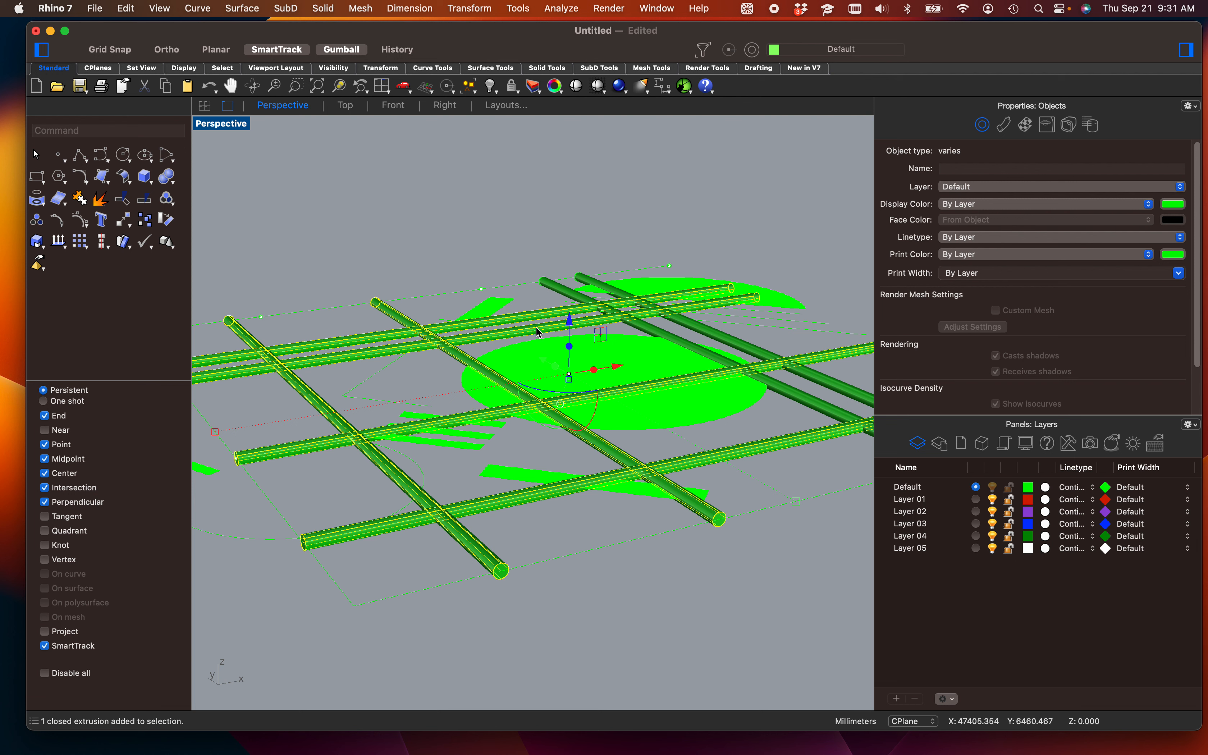
shift+click(563, 295)
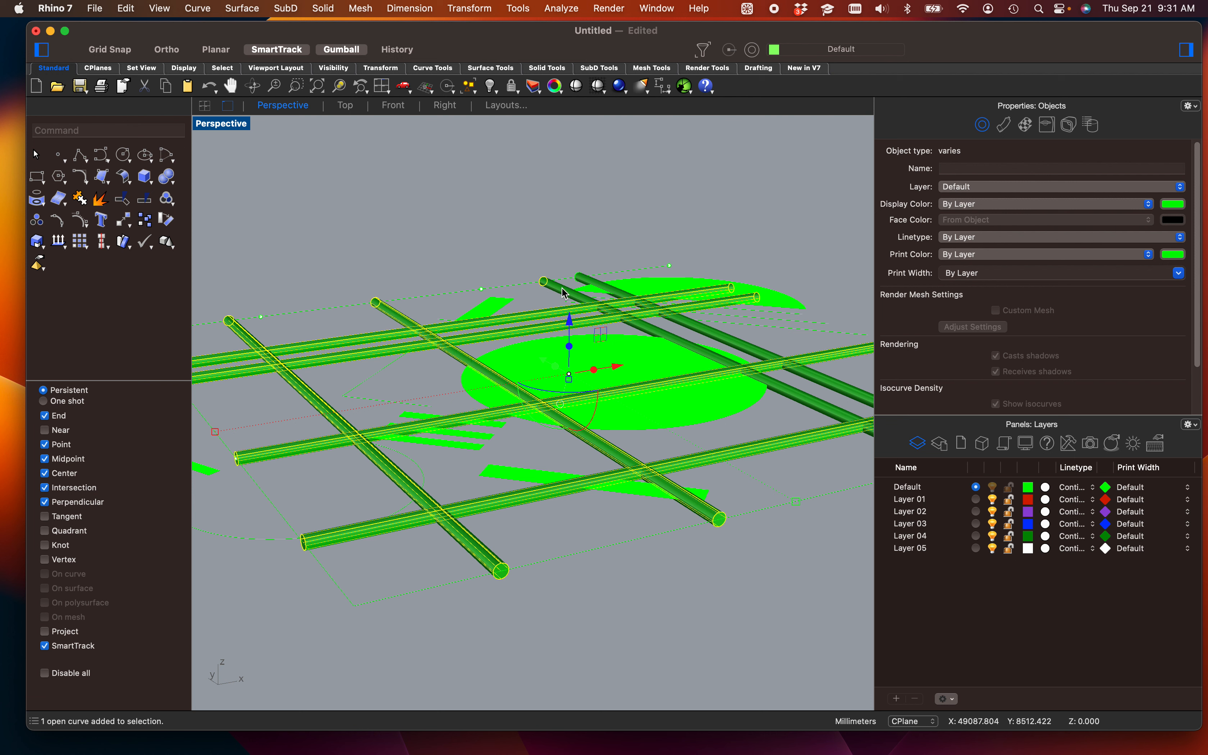
shift+click(797, 395)
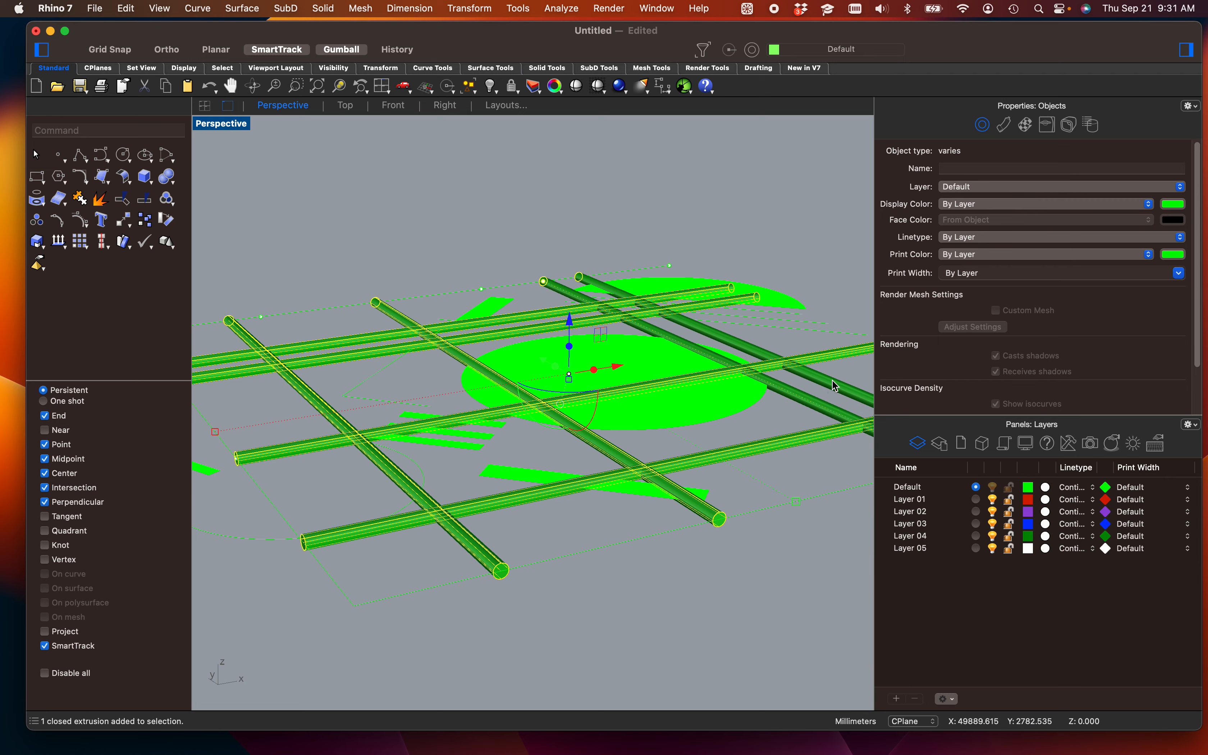
shift+click(823, 403)
Step: Move the selected pipes vertically 10' above the flat composition, working in the Right viewport, and clear the selection
scroll(775, 401, down, 6)
shift+right_drag(775, 404, 640, 459)
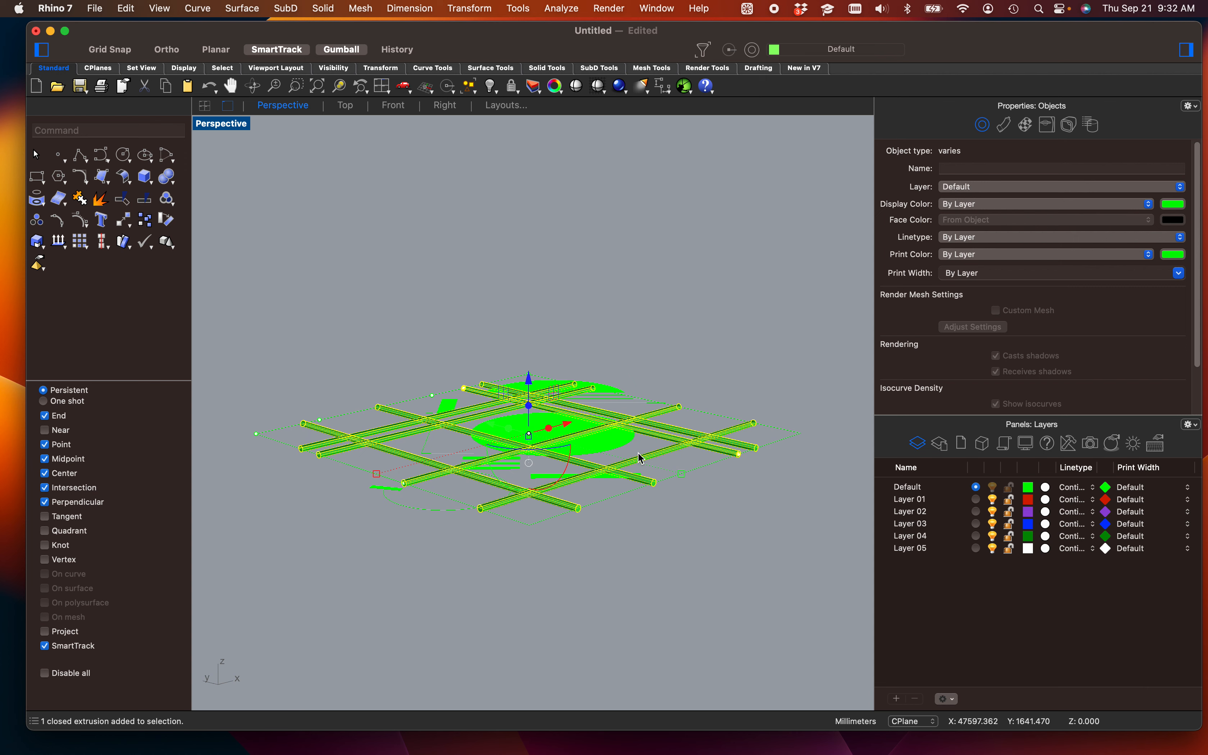
text(mov)
key(Return)
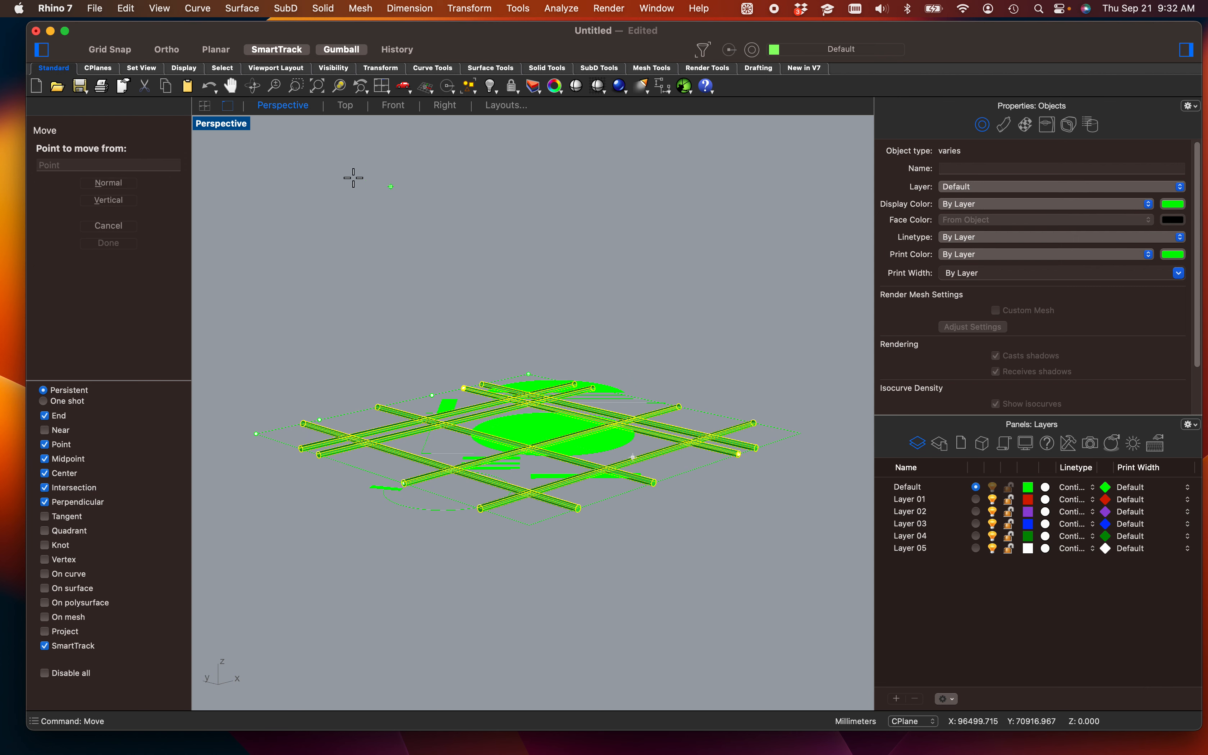
double_click(241, 124)
scroll(624, 564, down, 3)
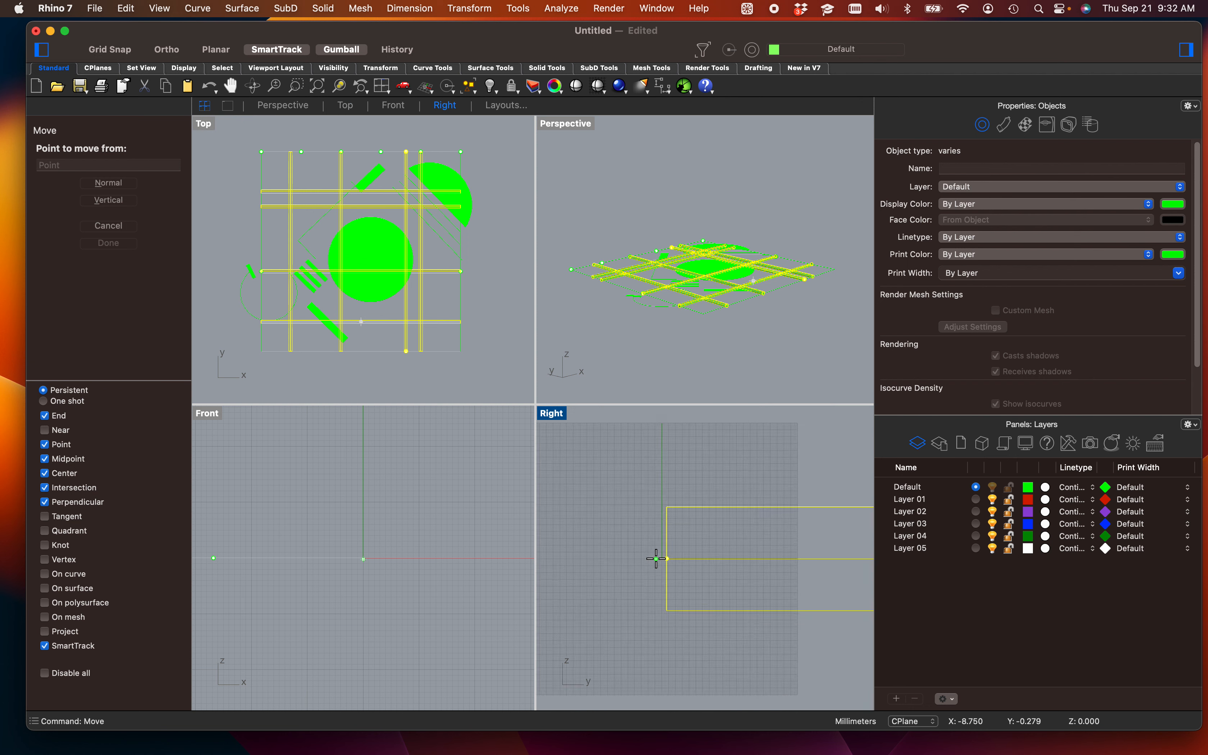
scroll(656, 558, down, 8)
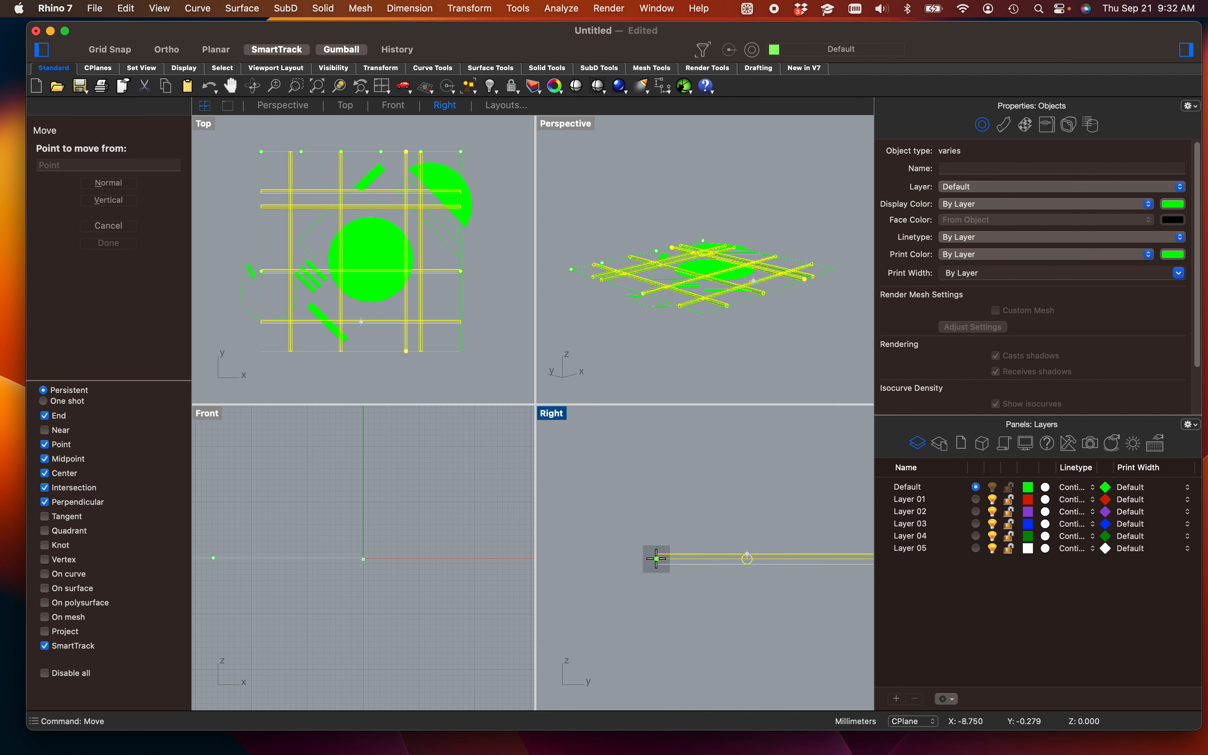
click(750, 620)
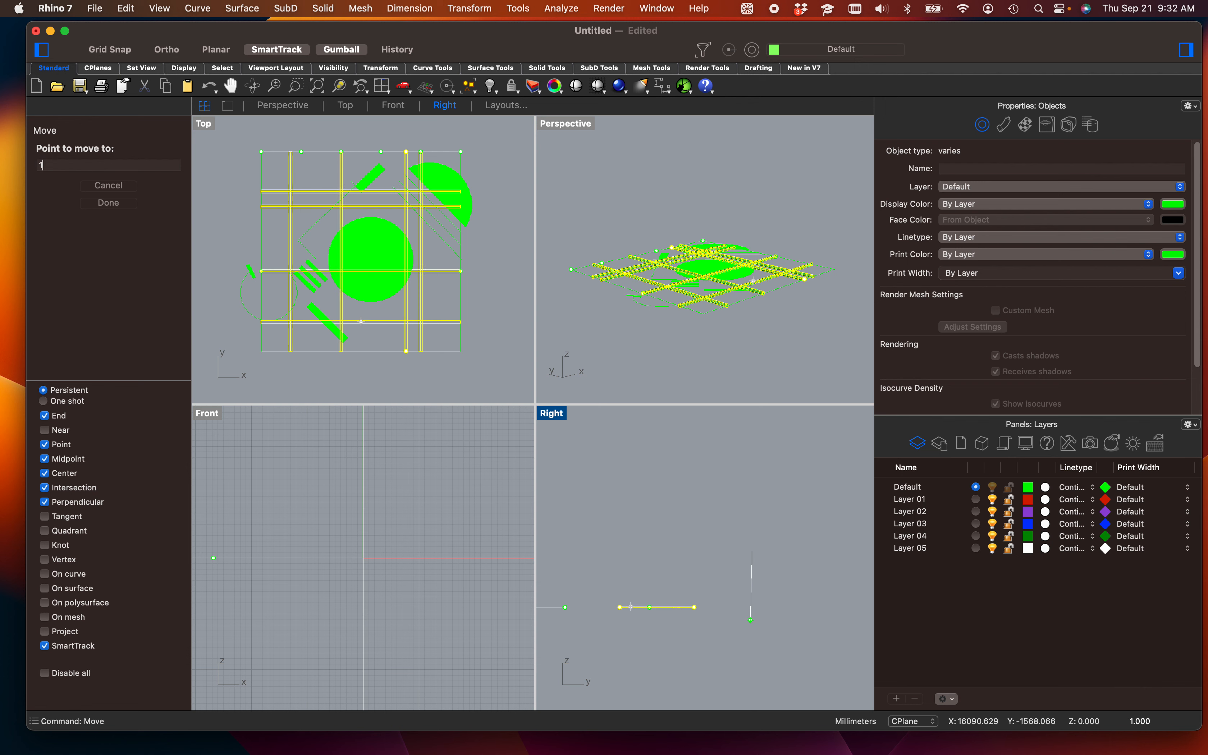
text(10')
key(Return)
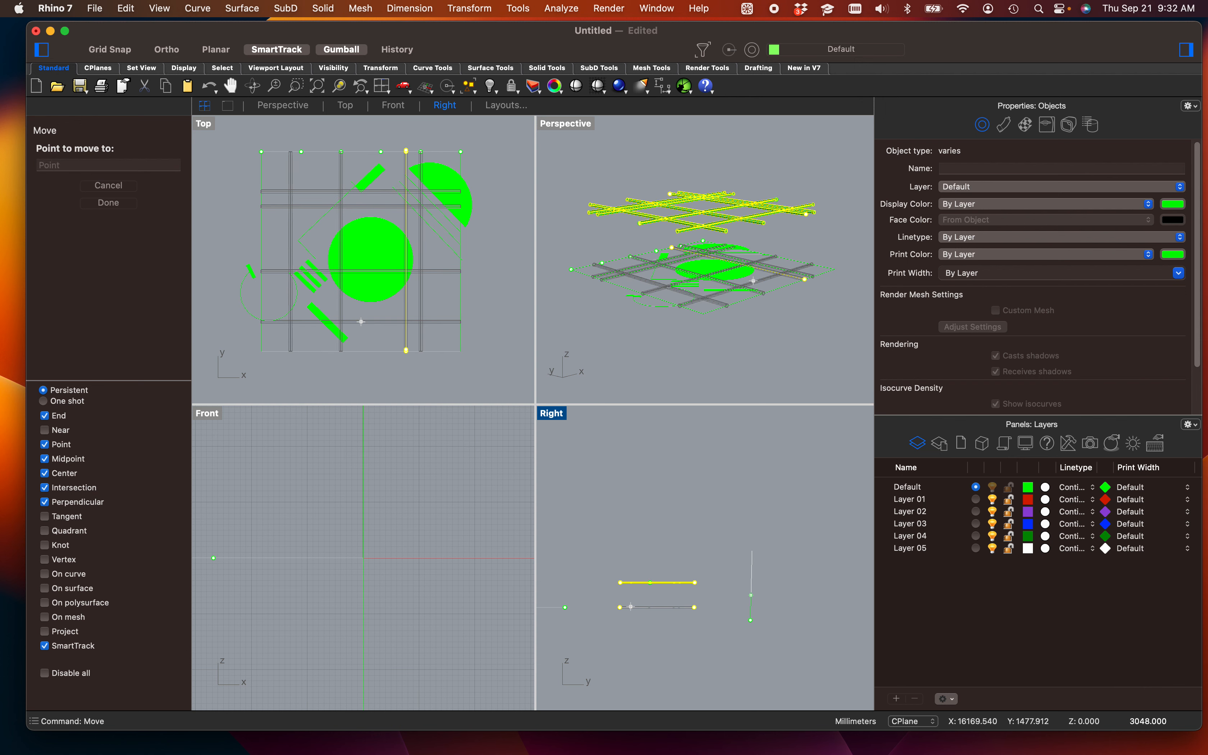
key(F8)
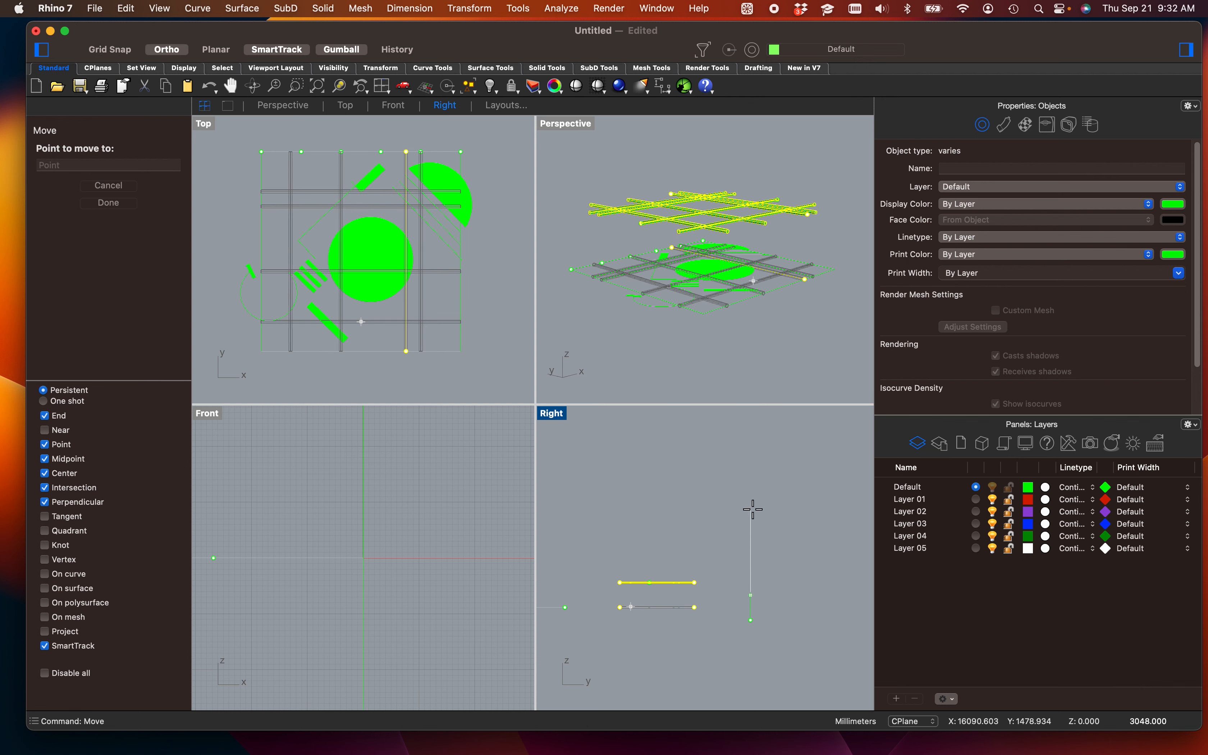
key(Escape)
click(735, 555)
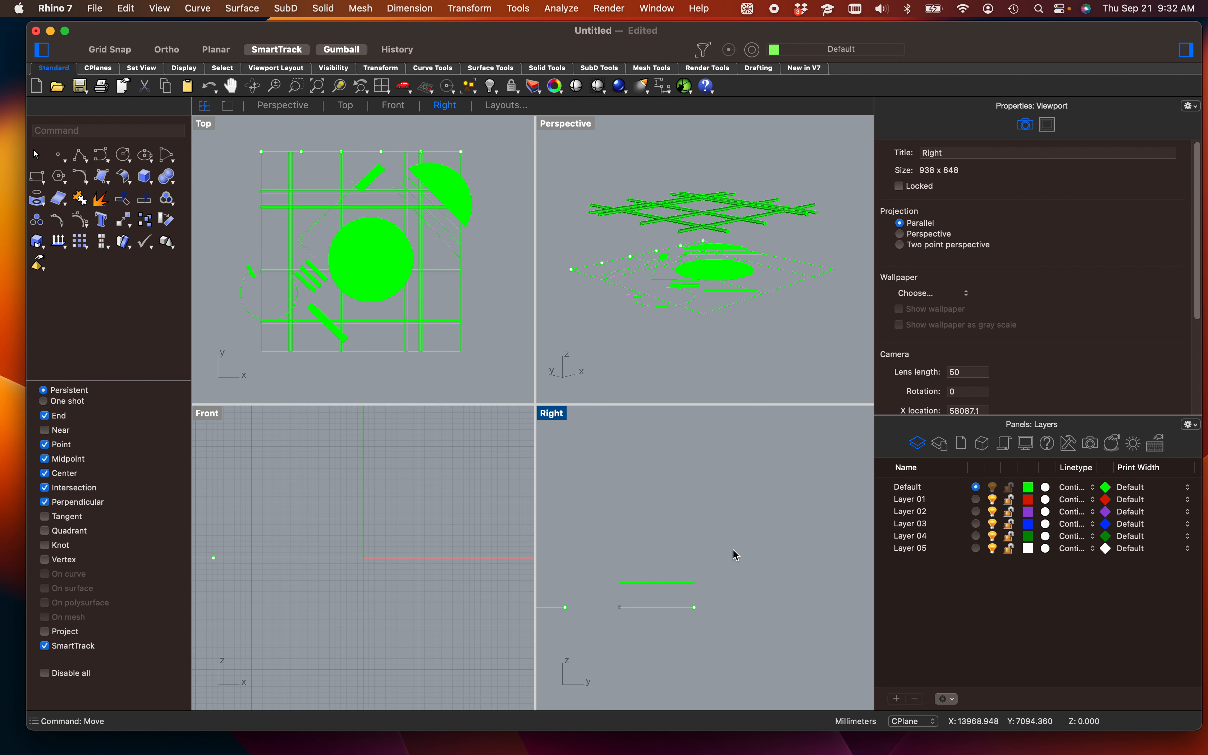
Step: Select the raised pipe grid in the Right viewport and copy it vertically upward by 10' and 20'
drag(675, 589, 727, 588)
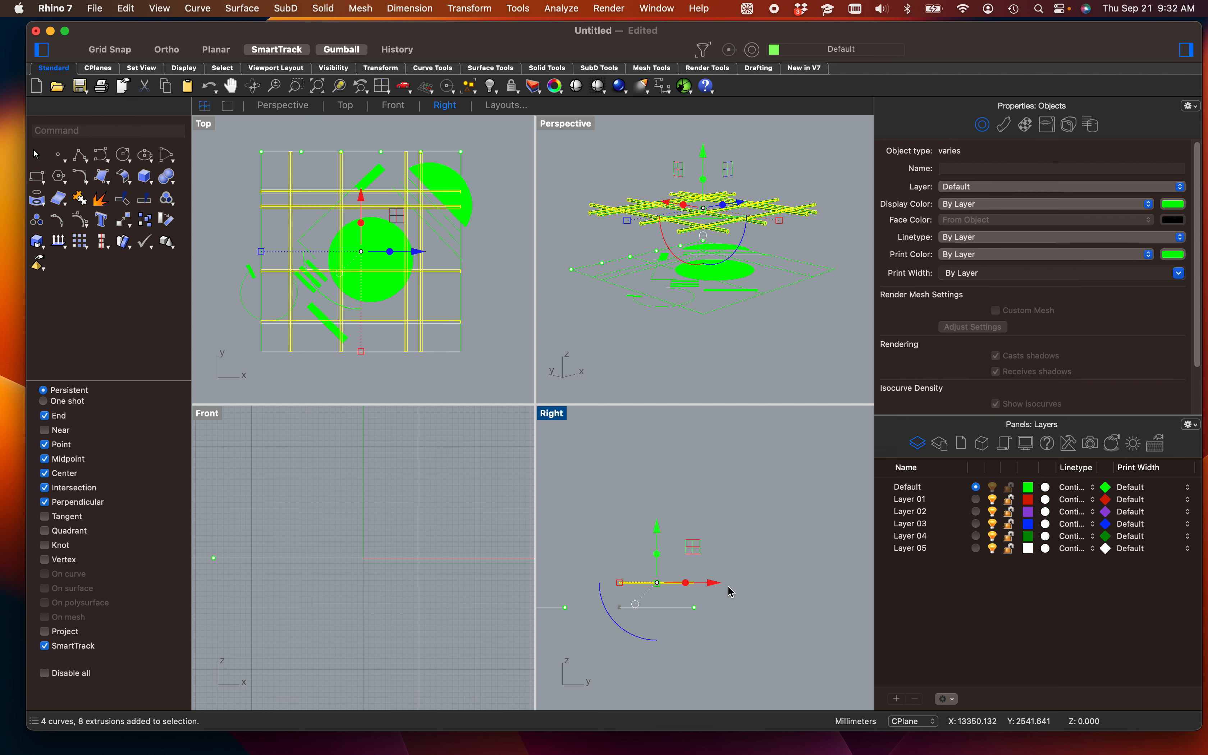
key(Return)
click(740, 595)
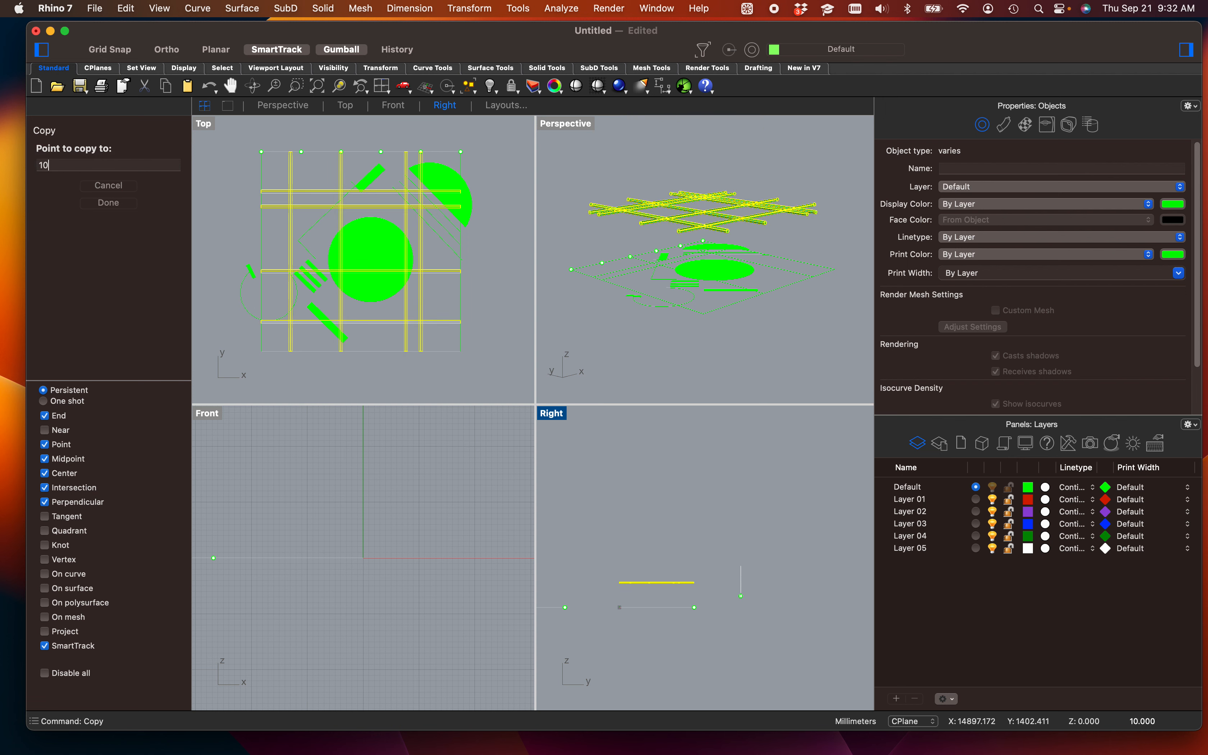
click(744, 527)
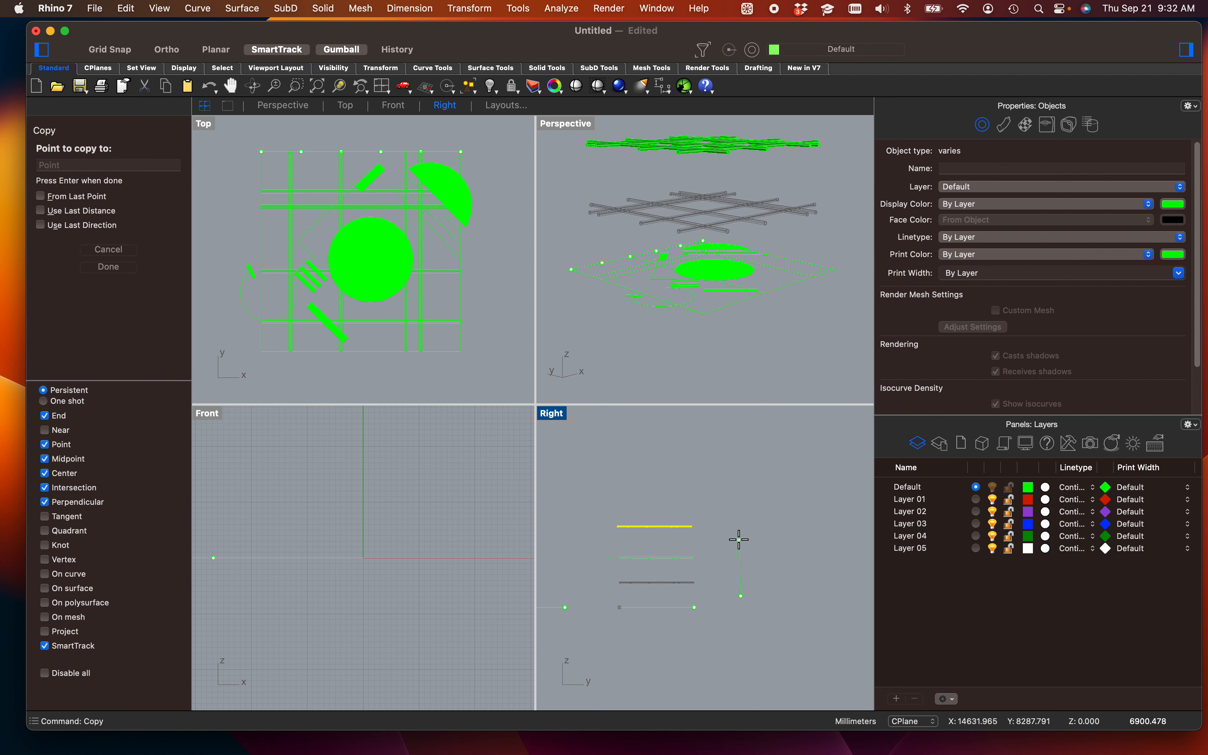
text(20')
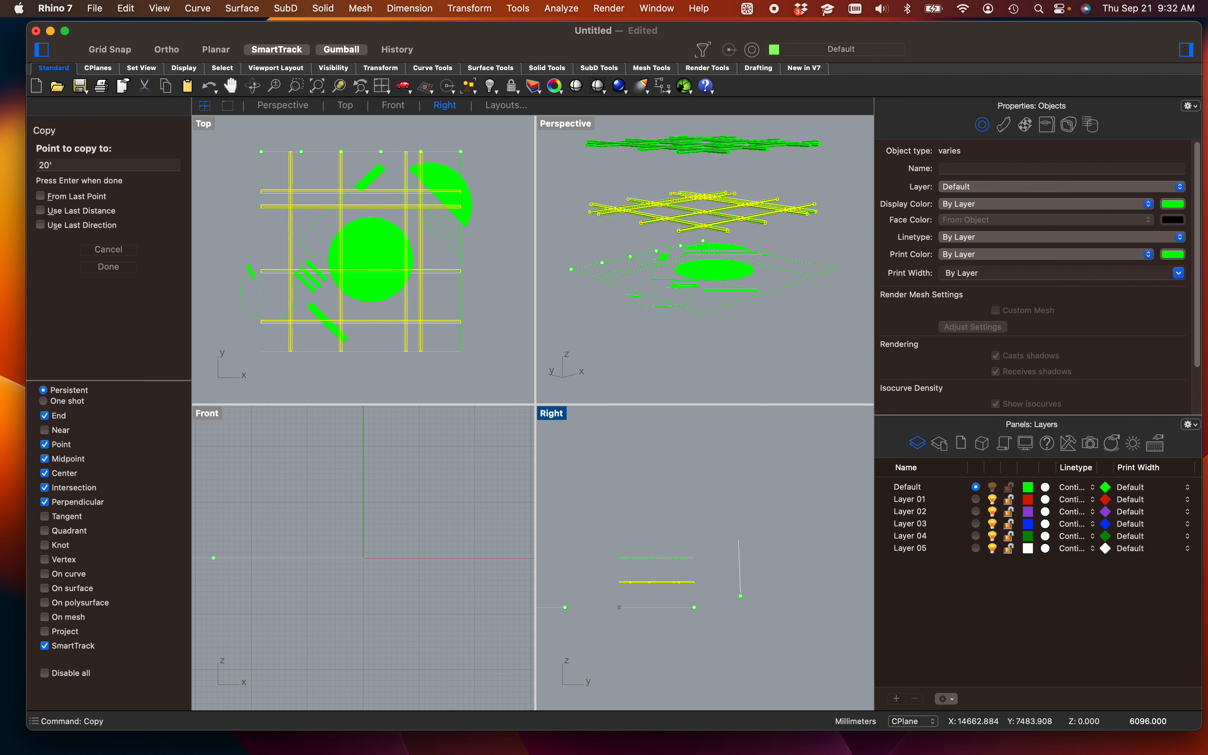
key(Return)
shift+click(751, 523)
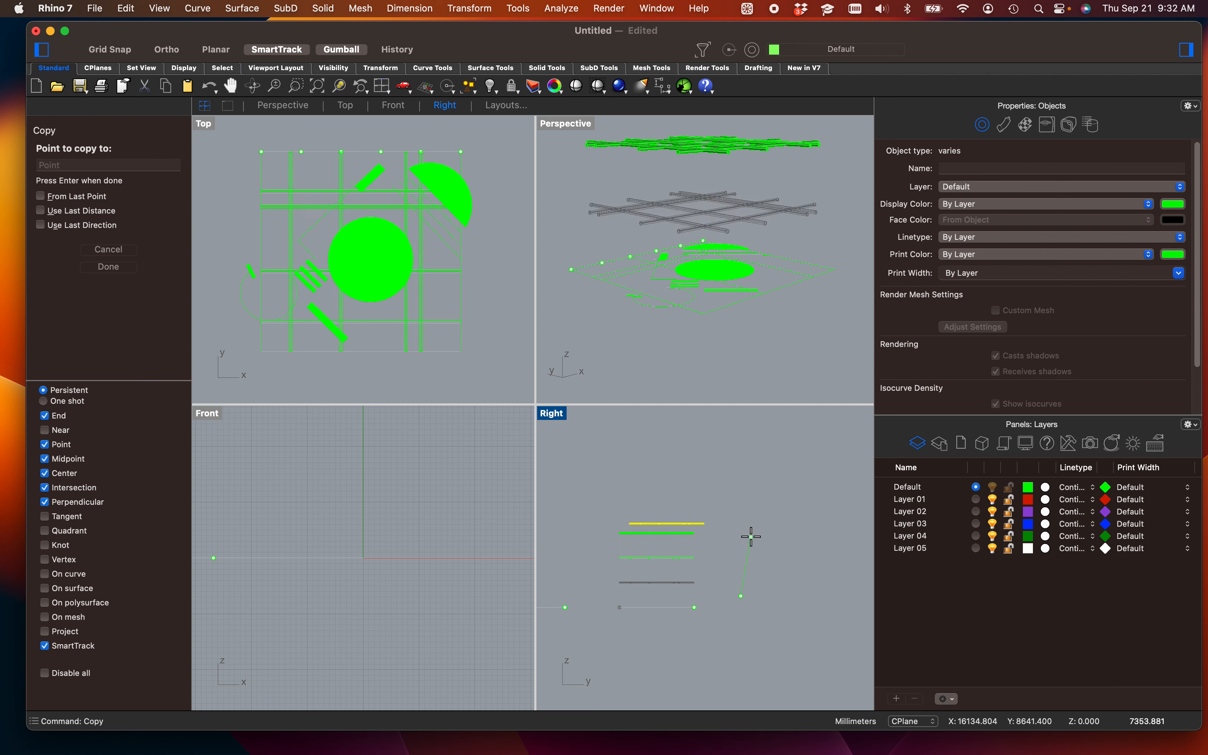
key(Return)
Step: Draw a rectangle in the Top viewport around the crossing of the leftmost vertical pipe and the second horizontal pipe from the top
mouse_move(753, 282)
right_down()
mouse_move(645, 354)
mouse_move(749, 350)
mouse_move(656, 351)
mouse_move(731, 357)
mouse_move(742, 232)
mouse_move(809, 340)
mouse_move(781, 267)
right_up()
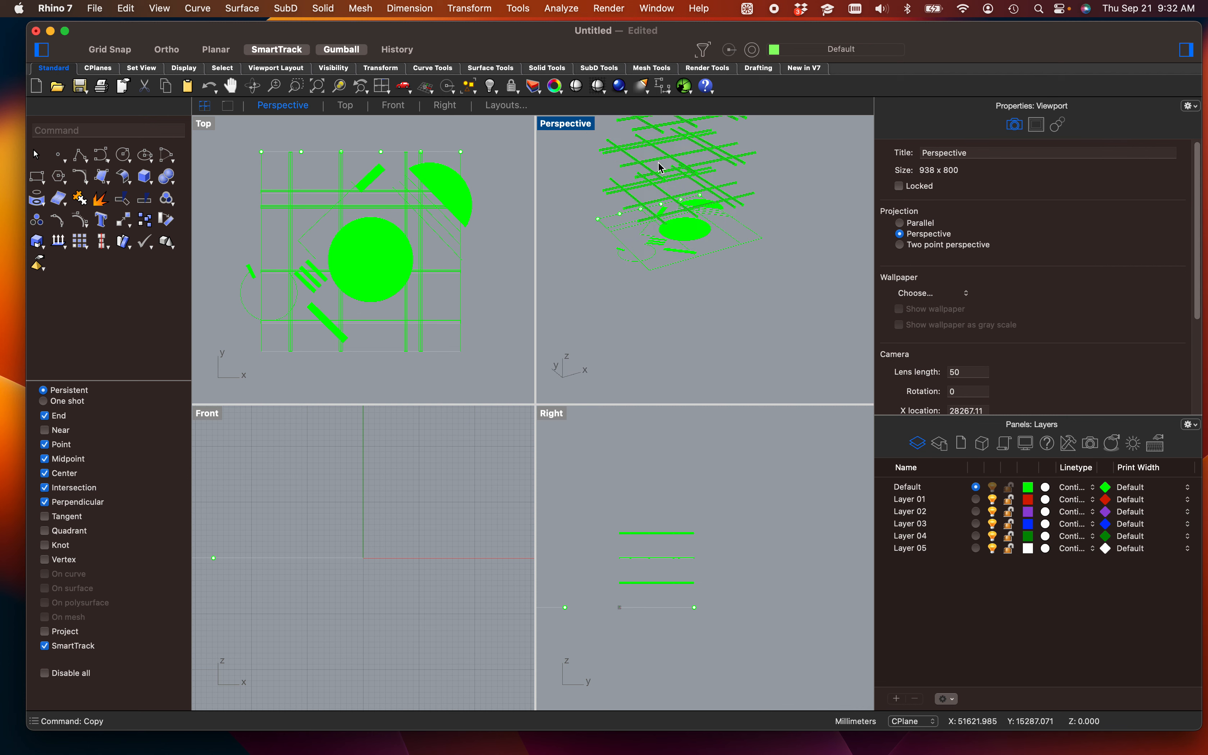
scroll(654, 206, up, 8)
mouse_move(665, 298)
right_down()
mouse_move(739, 296)
mouse_move(660, 290)
right_up()
right_drag(759, 296, 614, 319)
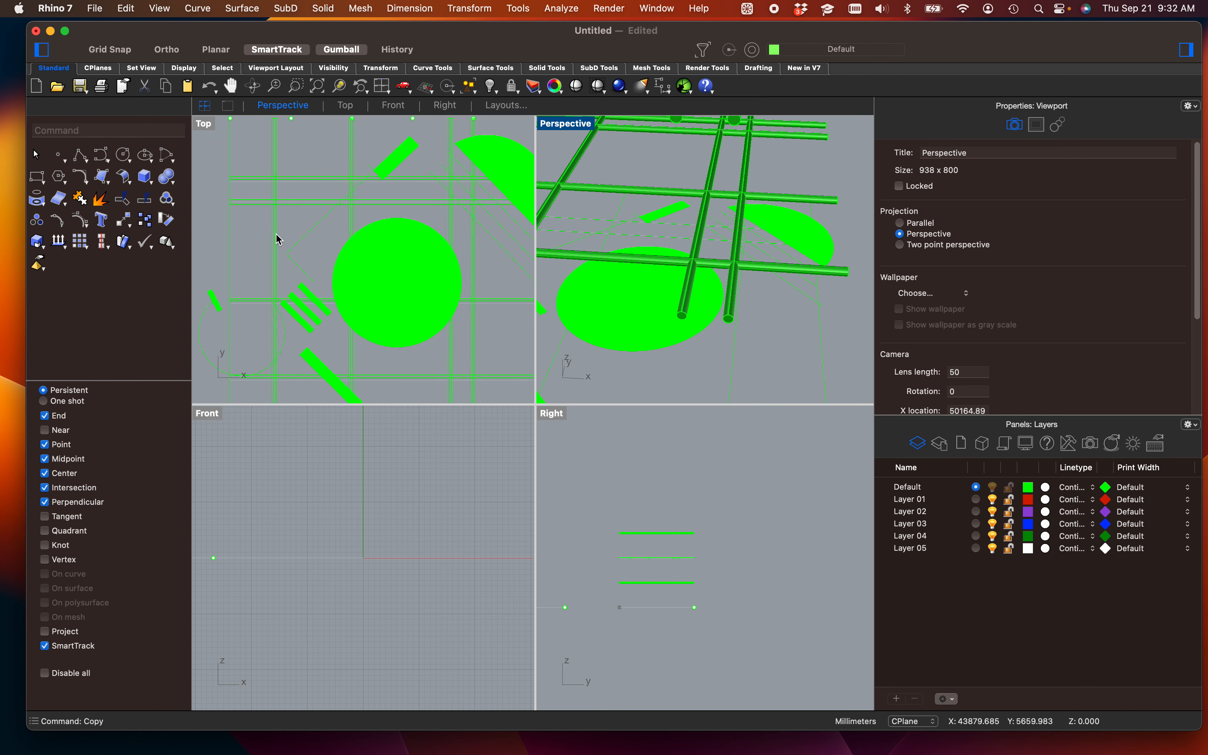
scroll(276, 233, down, 2)
click(267, 218)
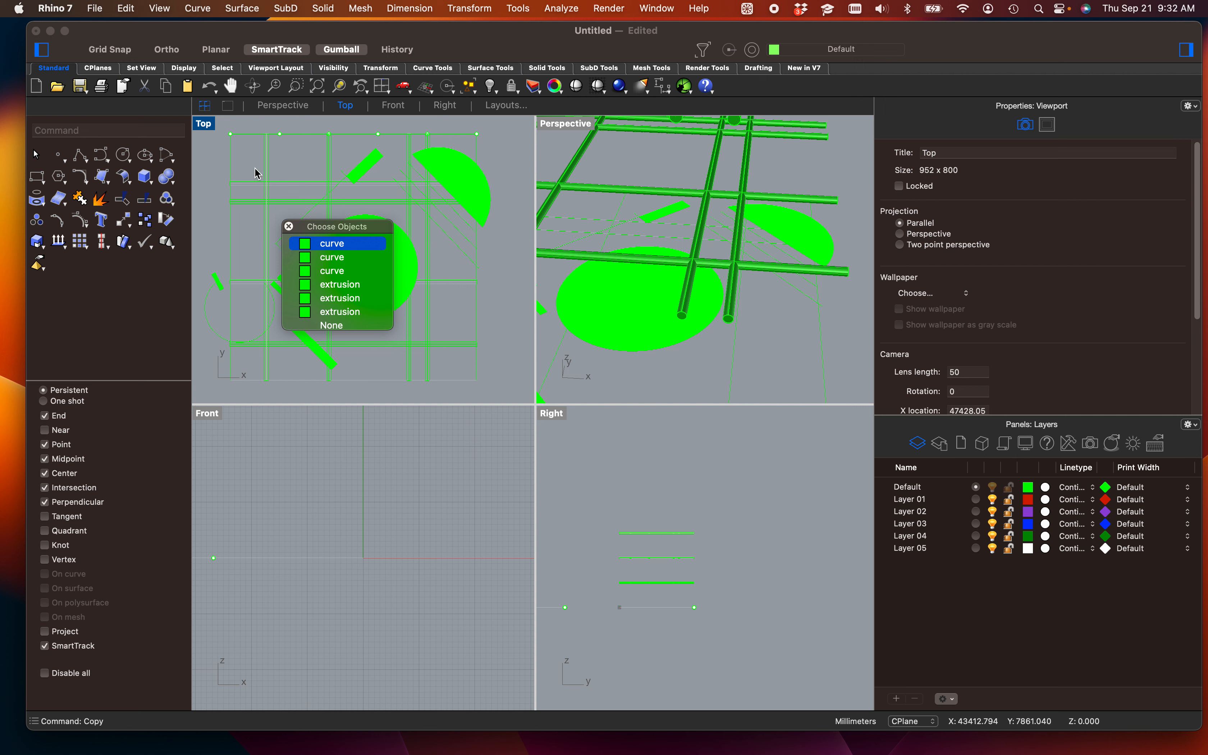
click(232, 223)
scroll(254, 216, up, 6)
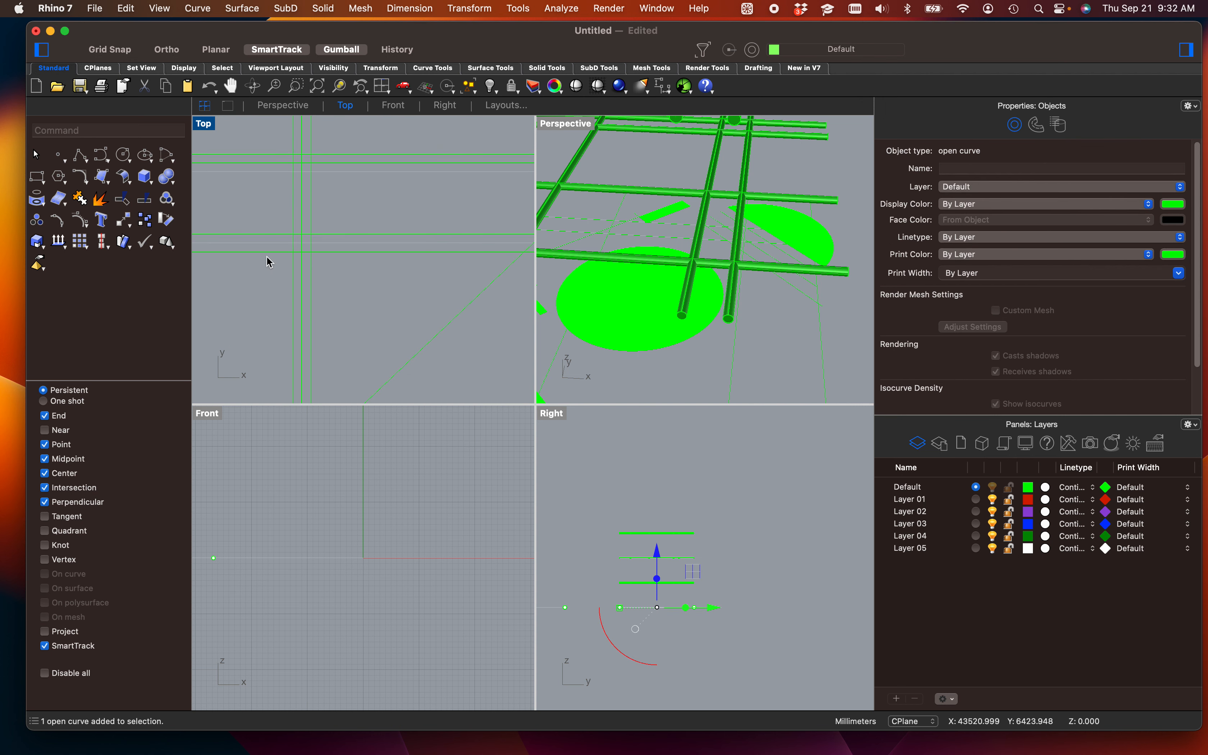
text(rec)
key(Return)
scroll(330, 196, up, 1)
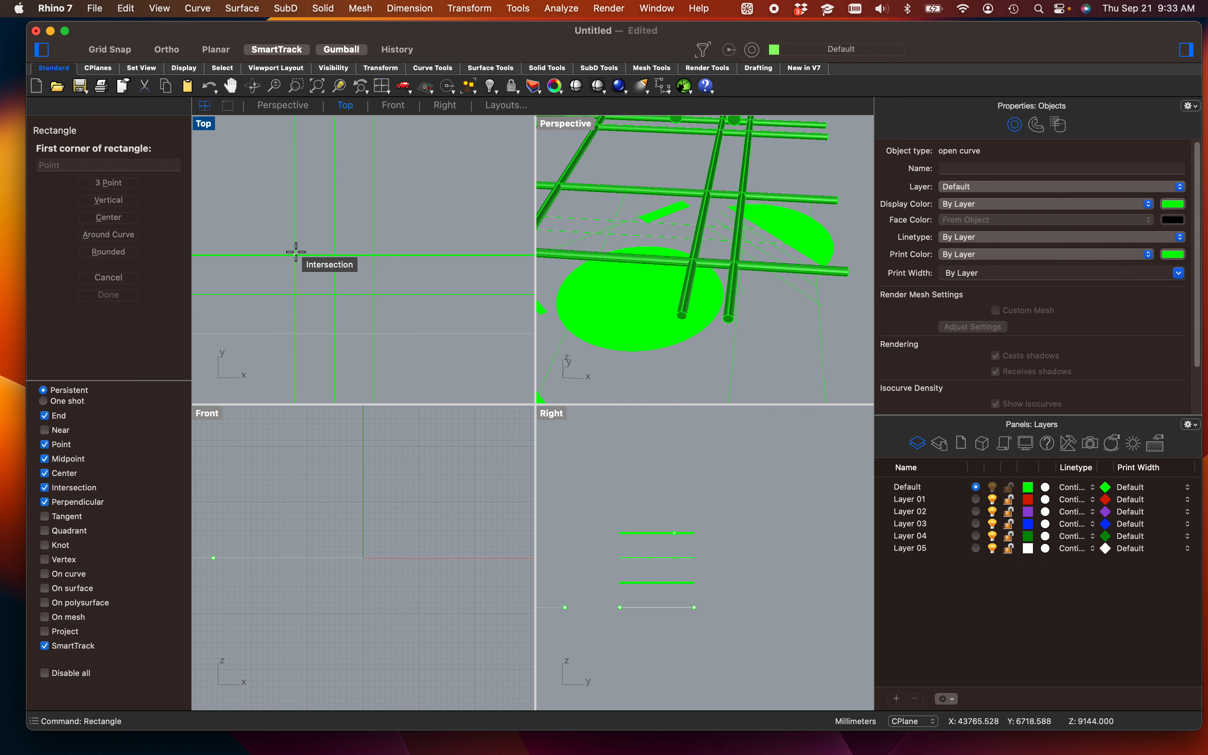
click(294, 256)
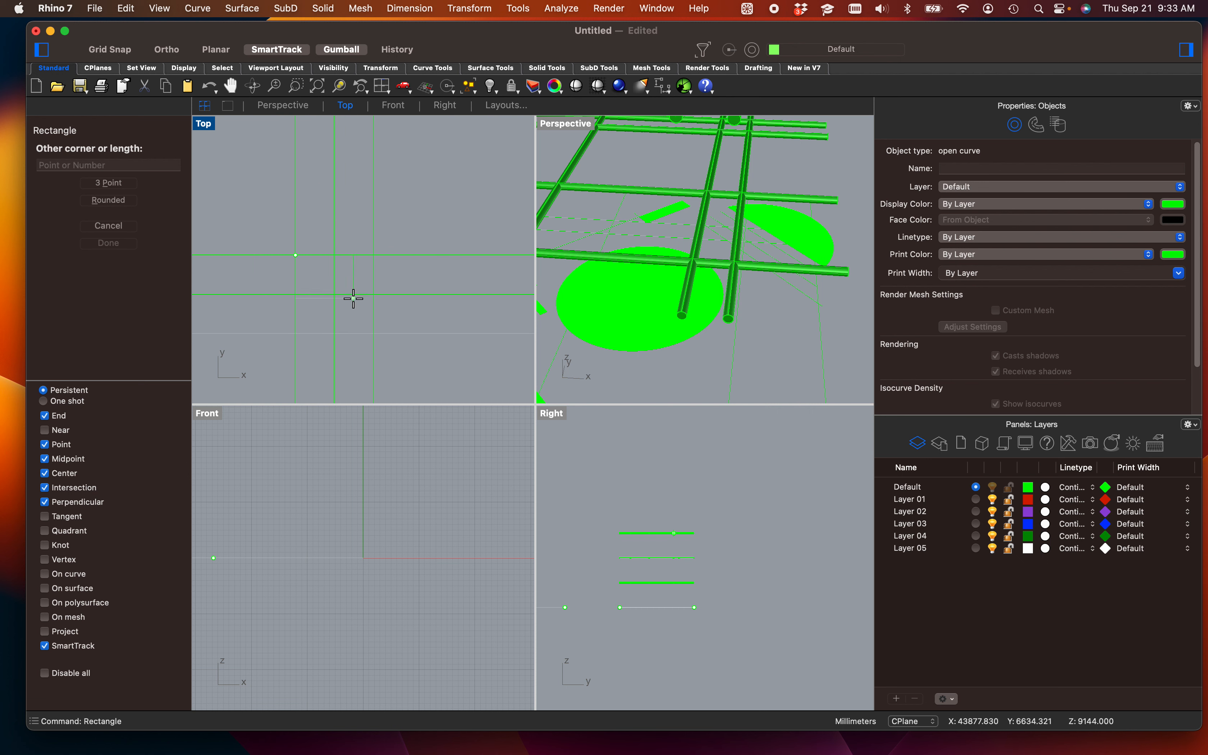
click(380, 327)
scroll(406, 279, down, 1)
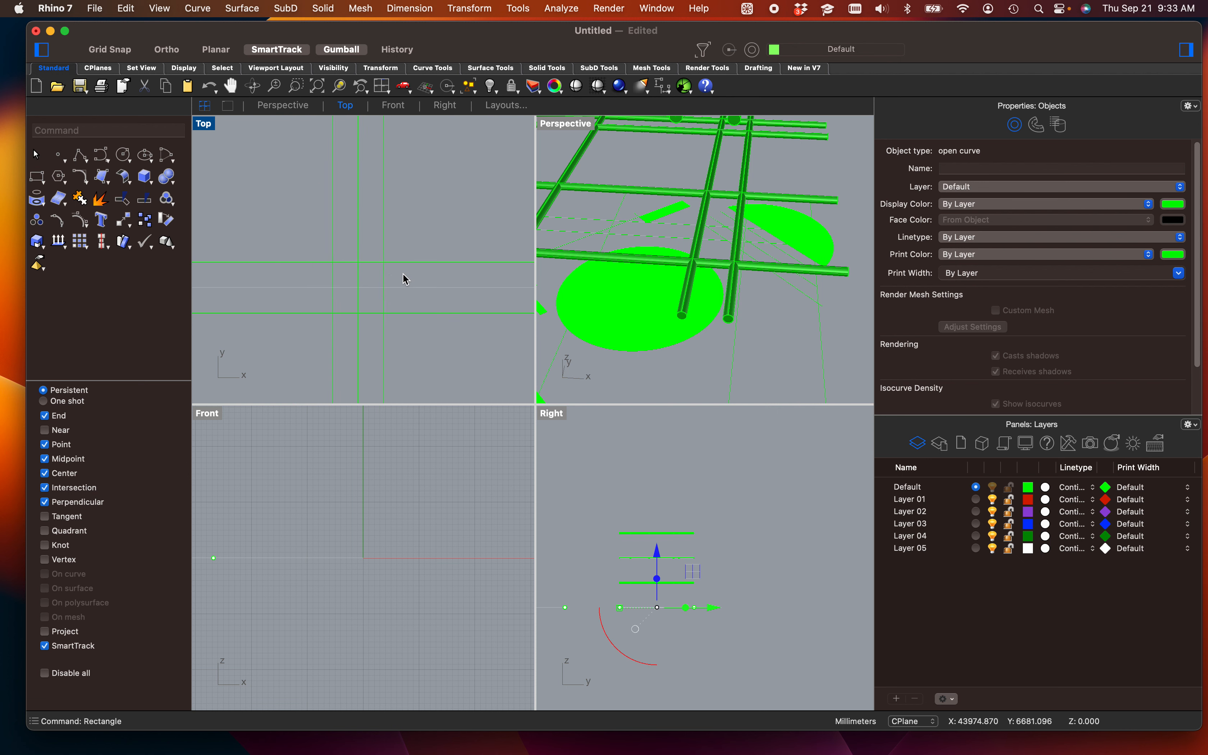
Step: Select the small rectangle at the pipe crossing and locate it on the uppermost grid in Perspective
click(388, 285)
click(439, 304)
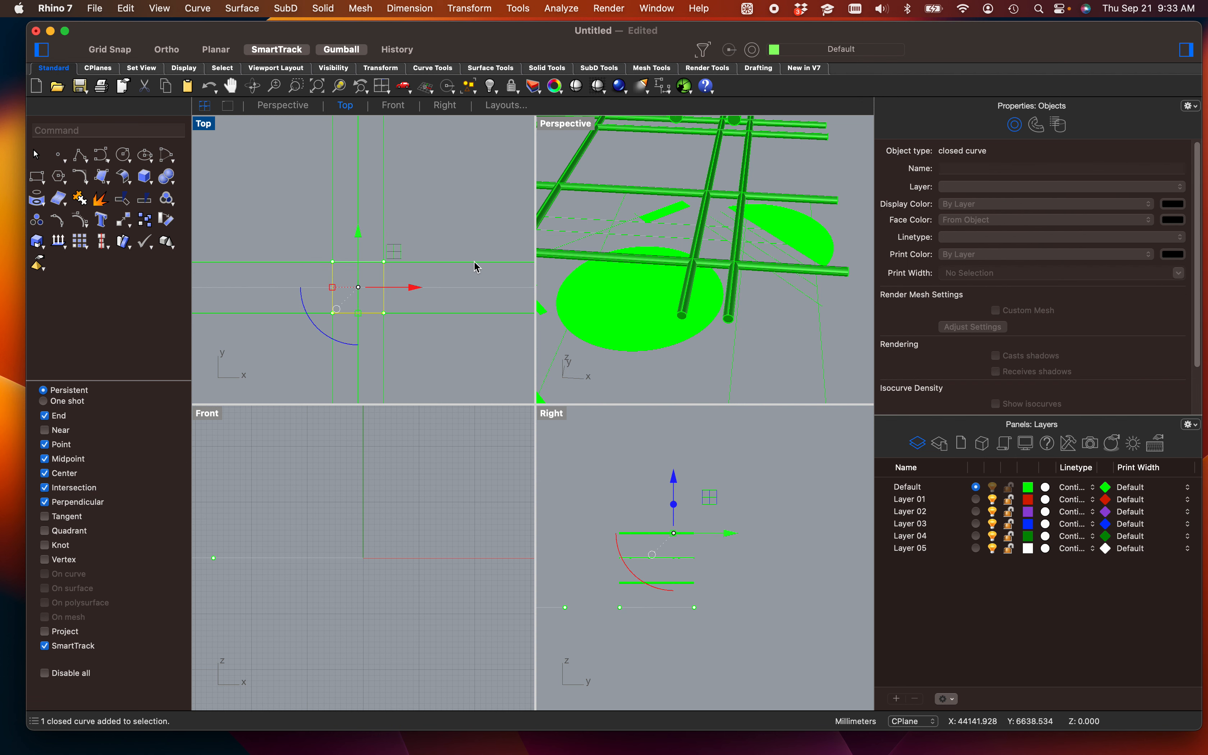
click(461, 226)
scroll(745, 283, down, 8)
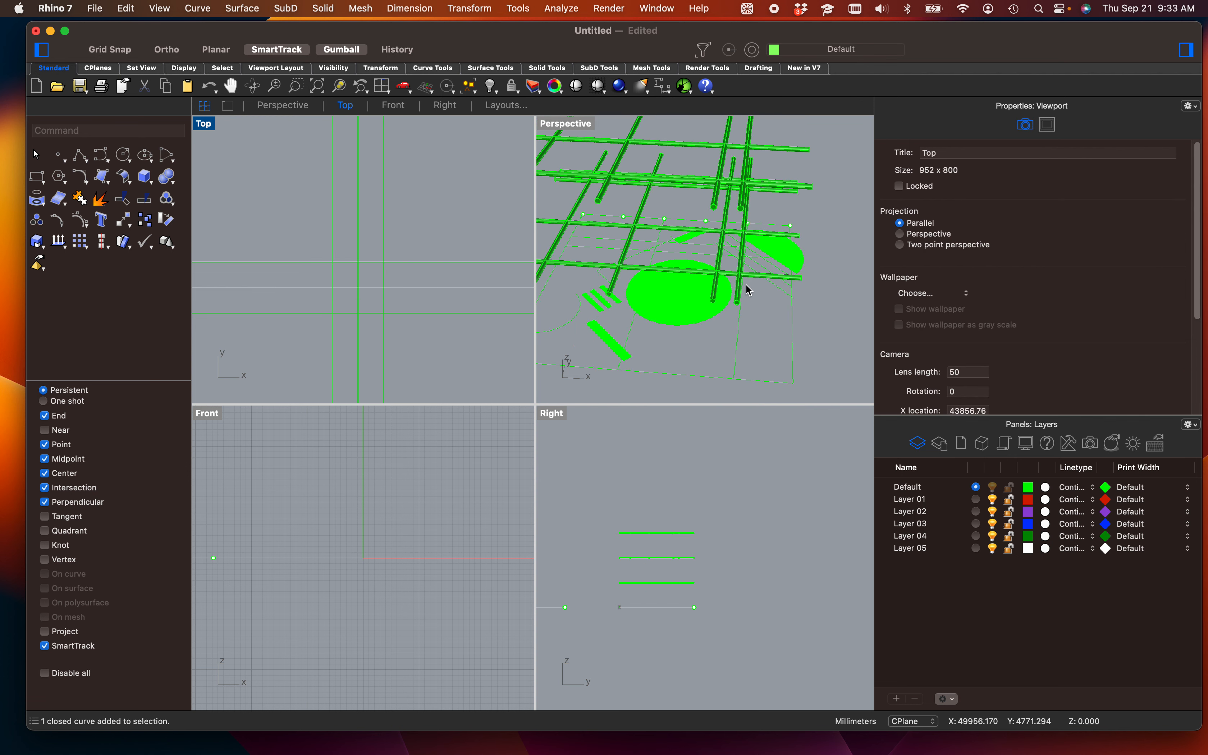
click(384, 265)
click(440, 288)
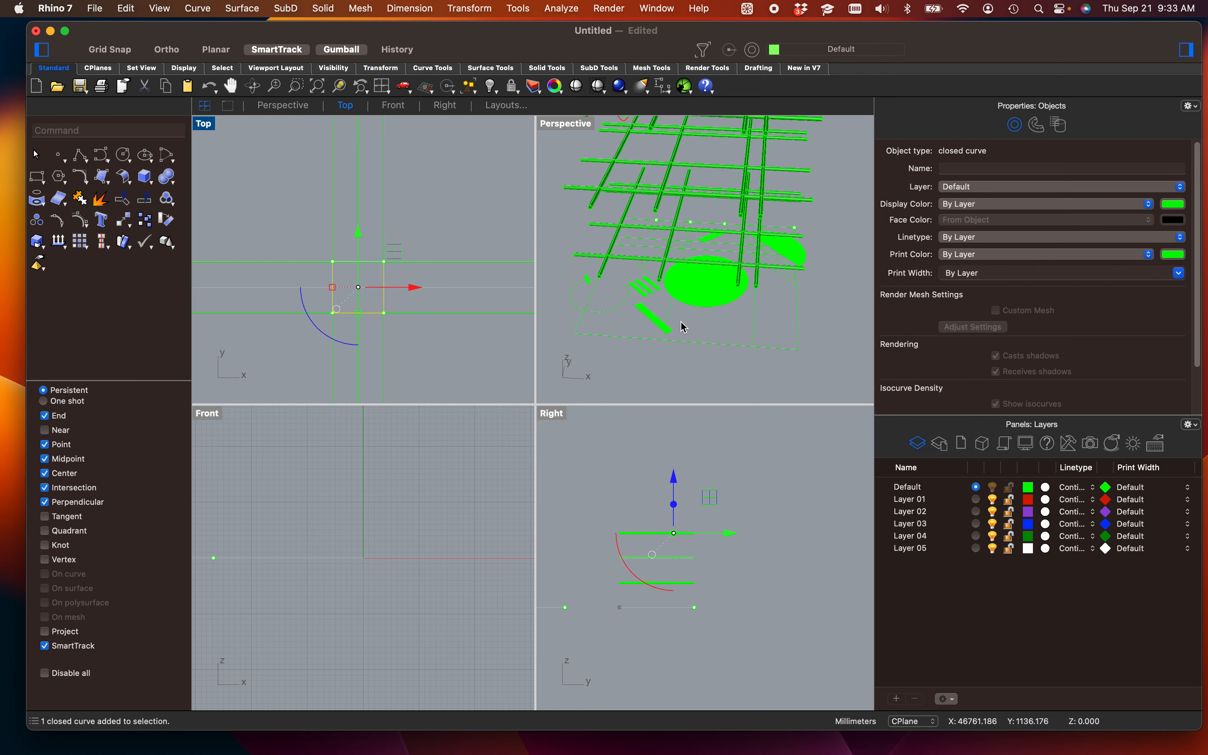
scroll(684, 327, up, 3)
scroll(688, 329, down, 6)
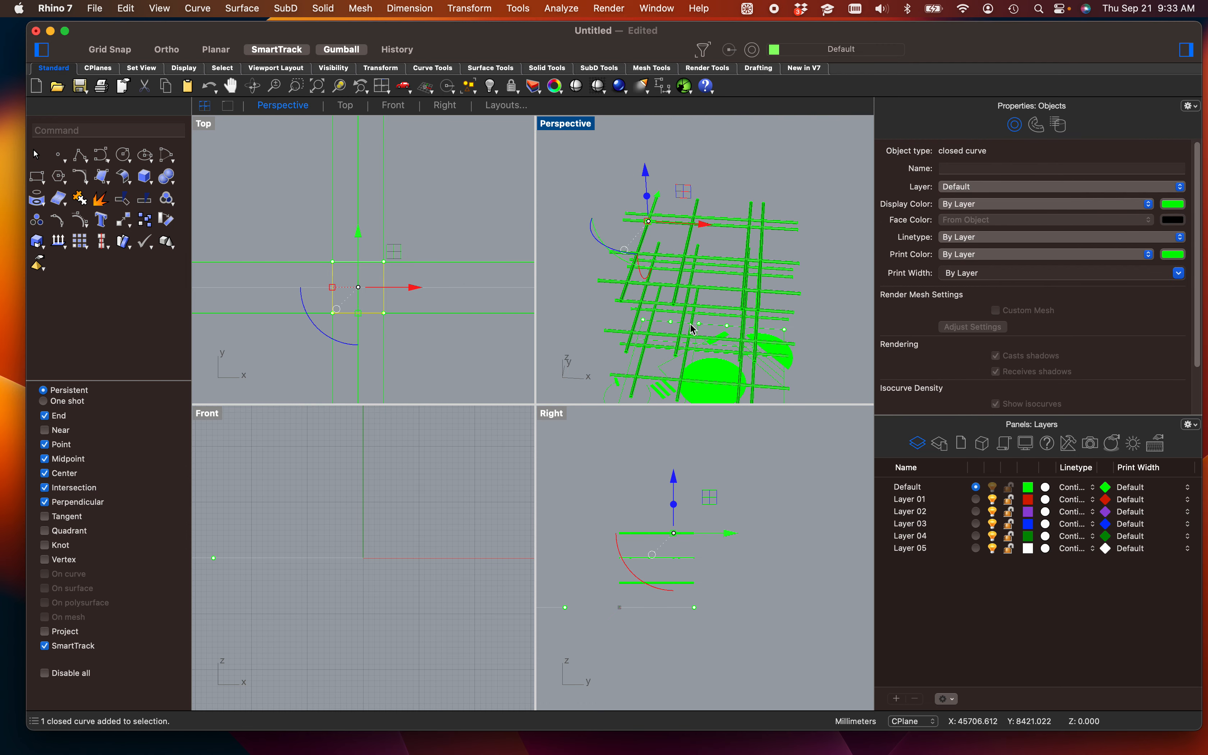
scroll(643, 213, up, 6)
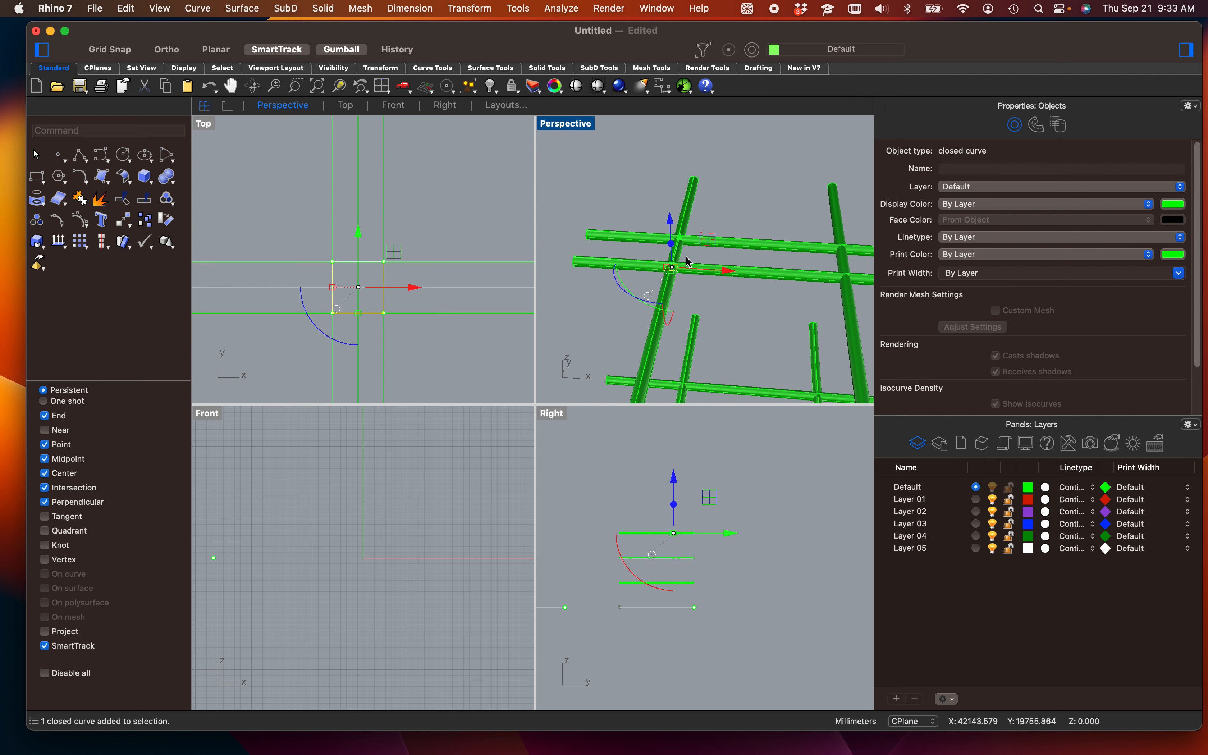
Step: Extrude the small rectangle at the pipe crossing from the uppermost grid down to the flat composition's level, setting the end in the Right viewport
text(ExtrudeCrv)
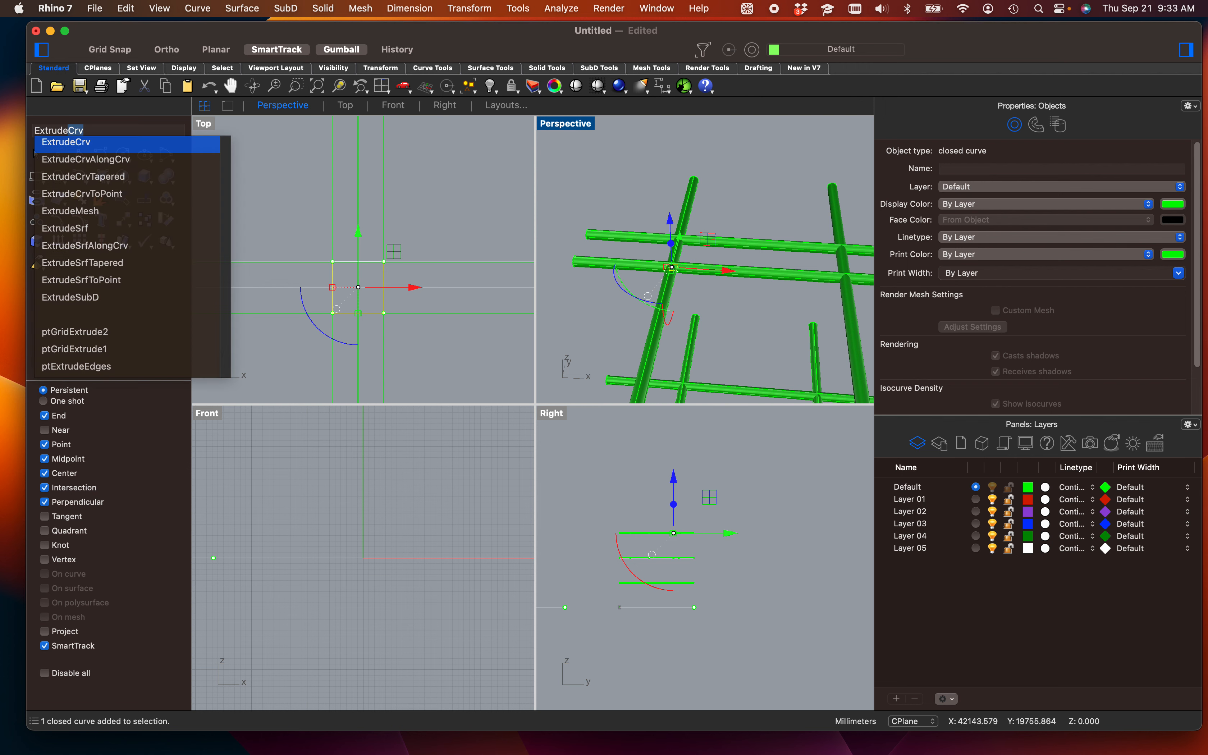
key(Return)
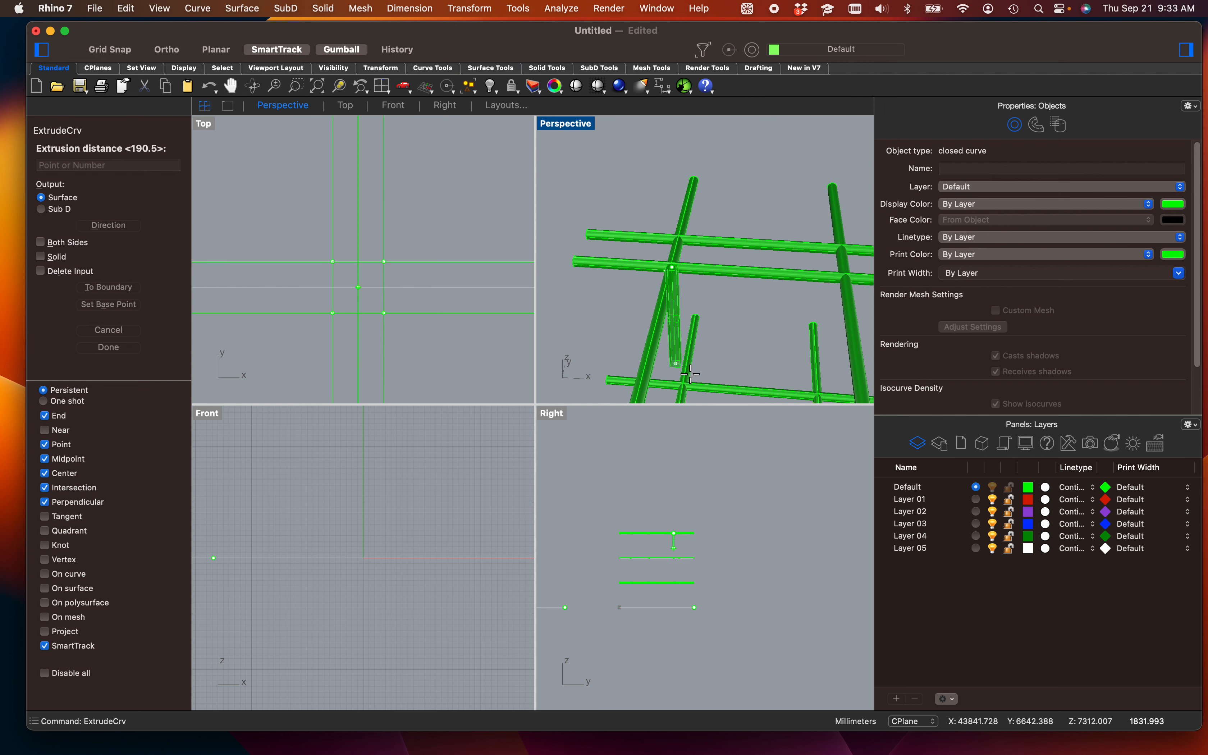
scroll(653, 288, down, 2)
double_click(578, 124)
scroll(611, 249, down, 5)
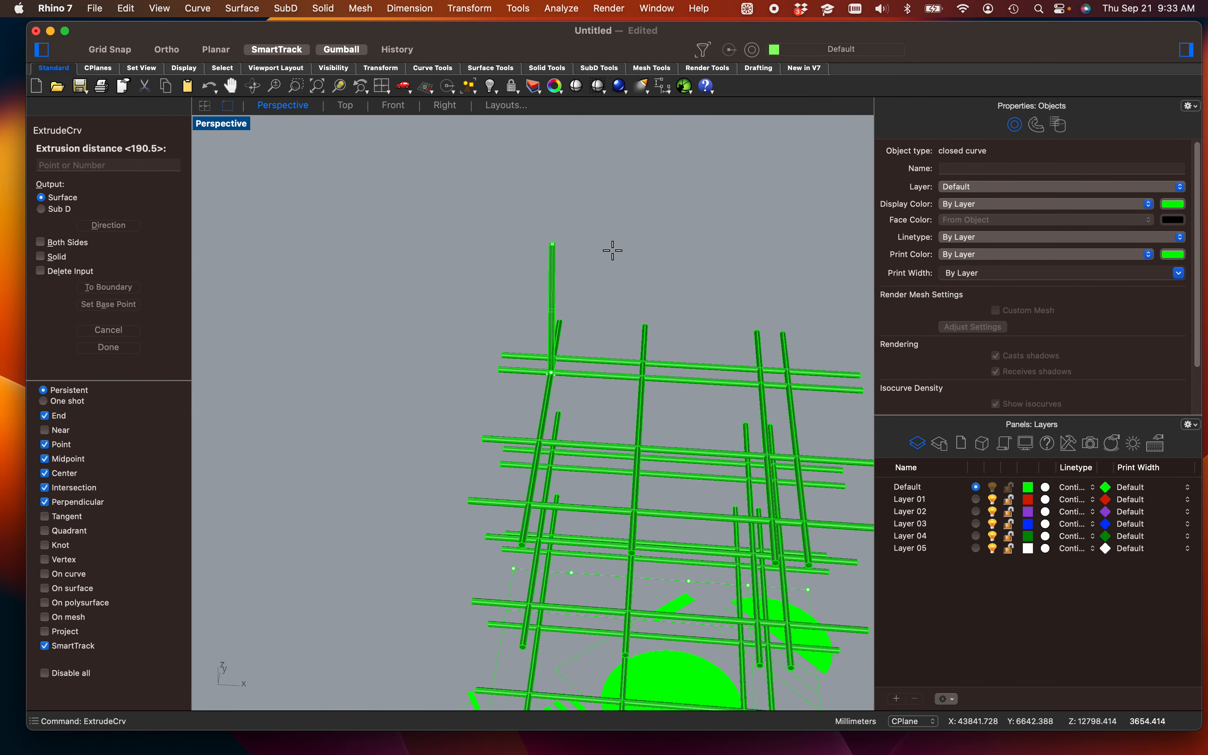
shift+right_drag(619, 360, 702, 290)
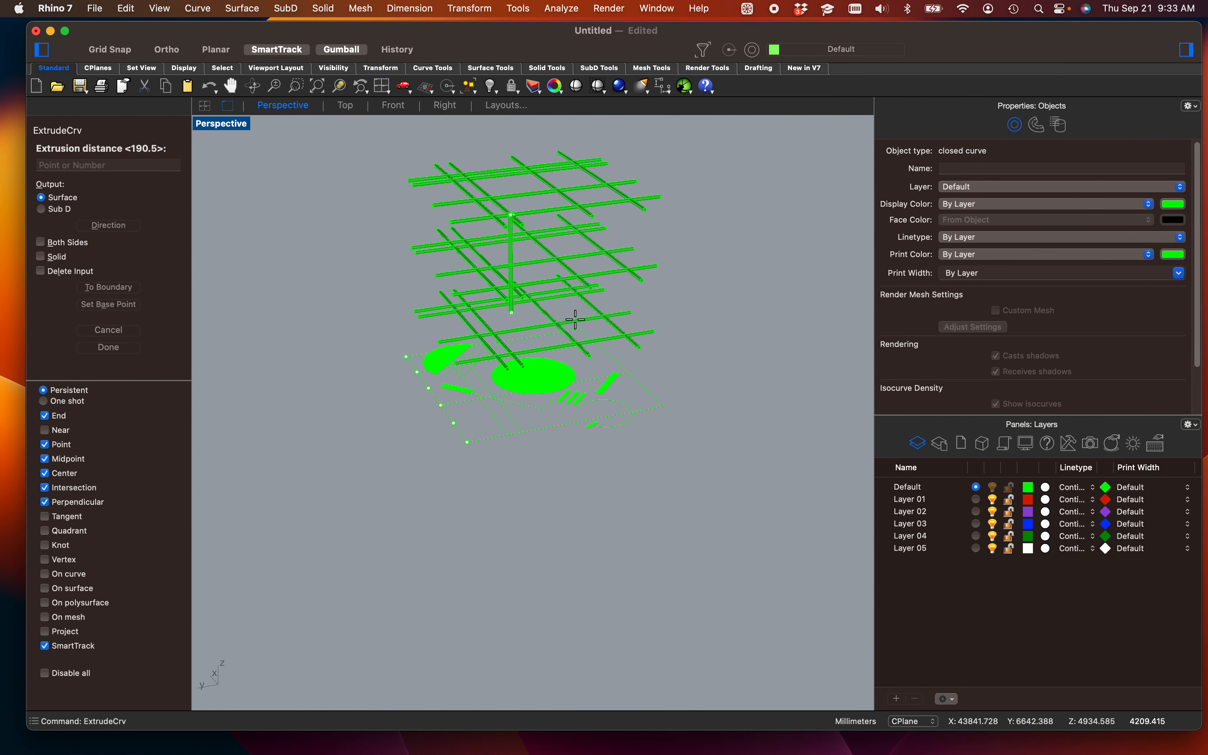
scroll(523, 397, up, 10)
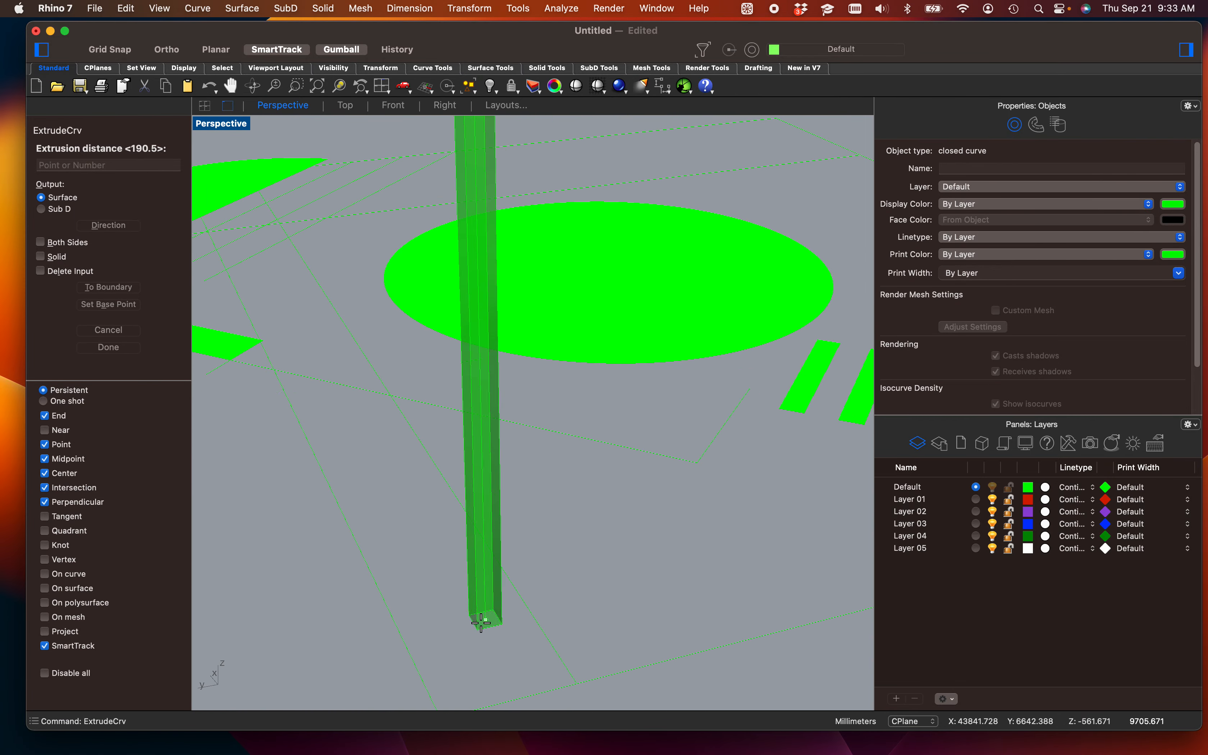
right_drag(485, 652, 525, 421)
scroll(520, 429, down, 3)
scroll(524, 418, down, 2)
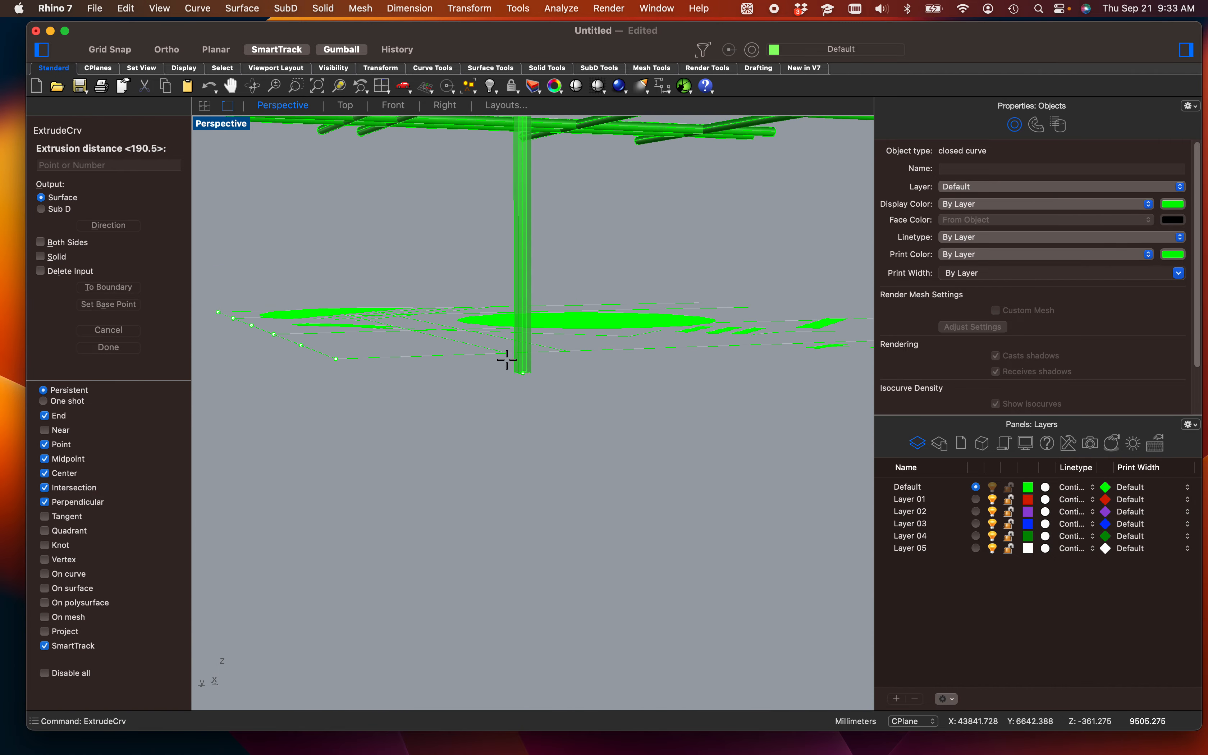
double_click(220, 124)
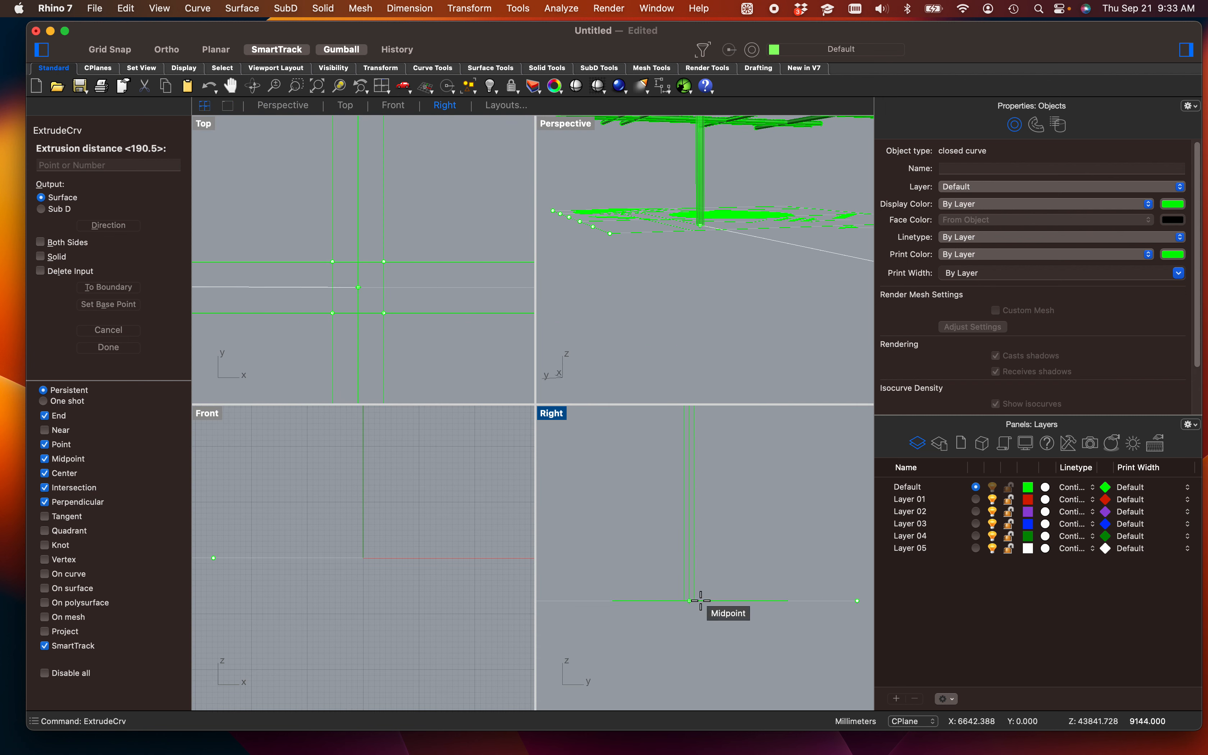
click(706, 607)
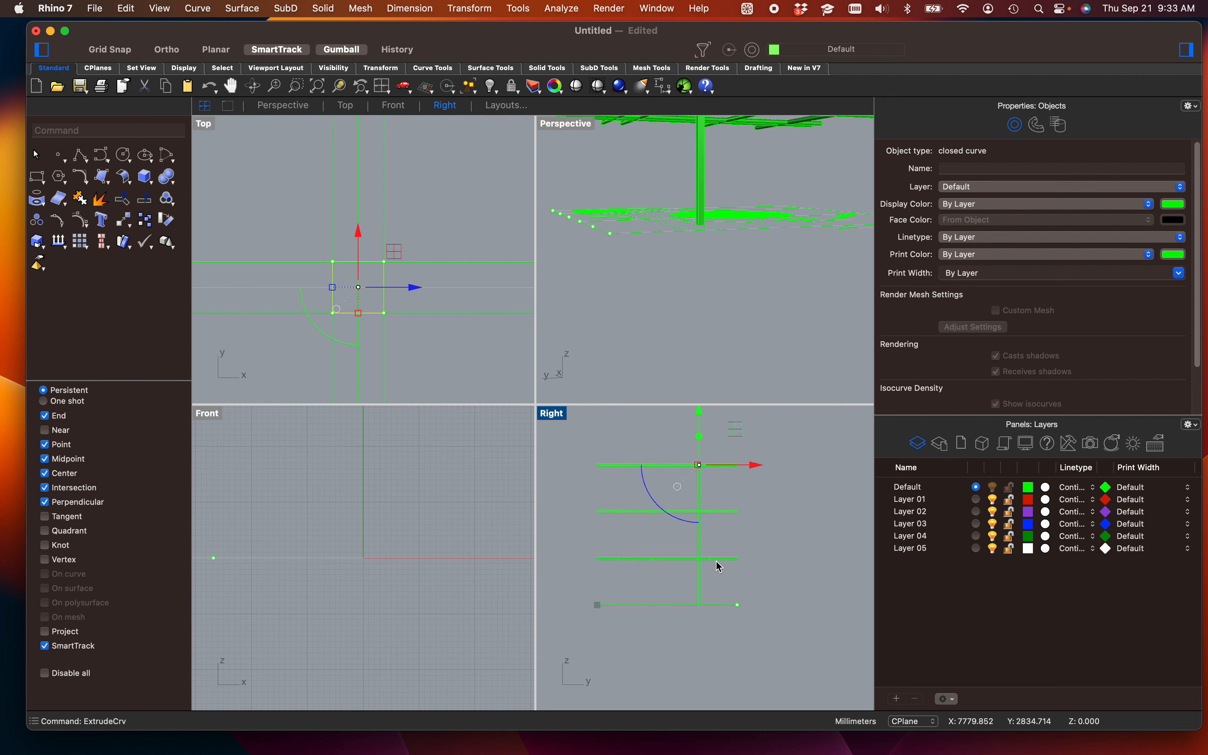
Step: Copy the extruded column from its corner to the crossing of the leftmost vertical pipe and the topmost horizontal pipe in the Top viewport
scroll(716, 579, up, 5)
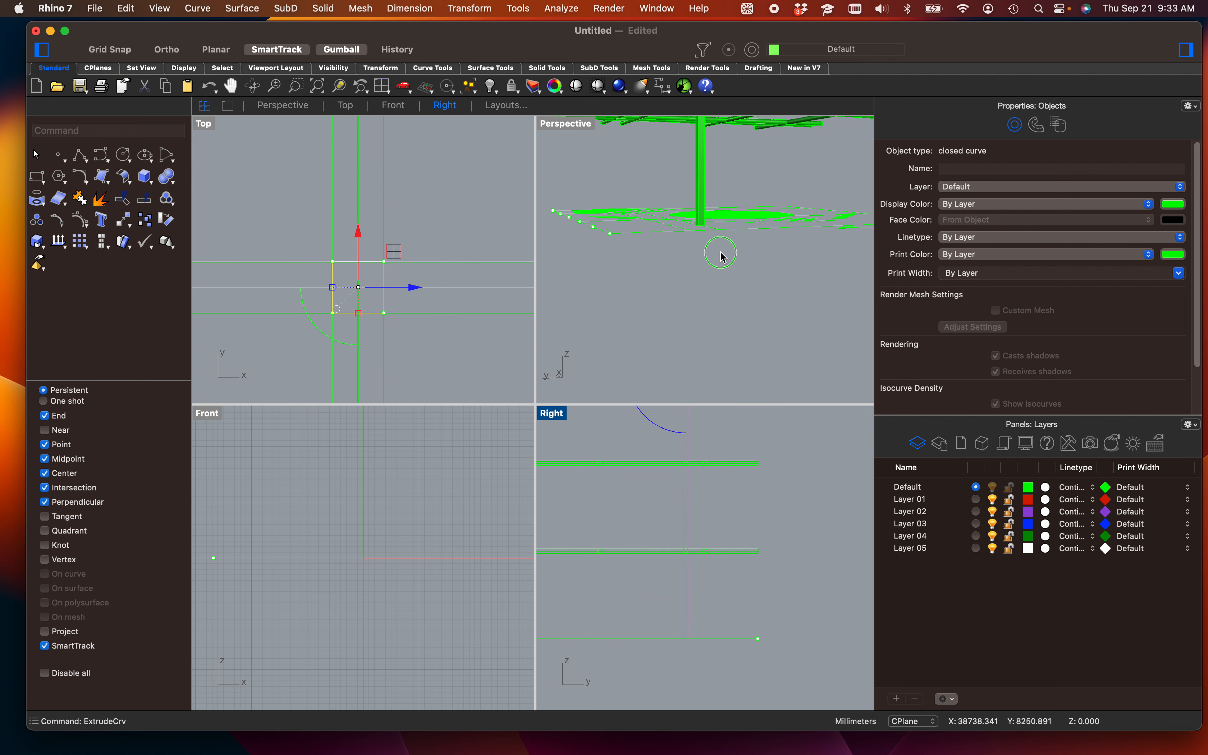
right_drag(721, 256, 684, 269)
scroll(694, 328, up, 4)
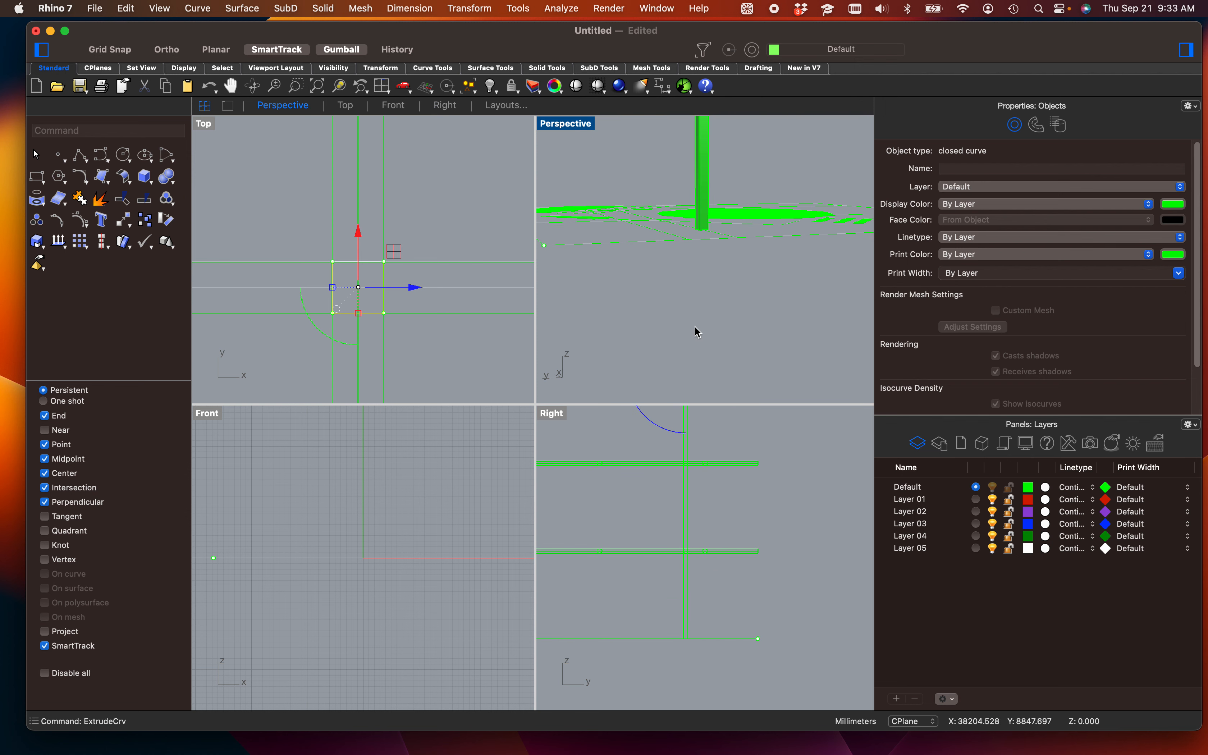
click(728, 334)
shift+right_drag(731, 335, 697, 413)
click(655, 234)
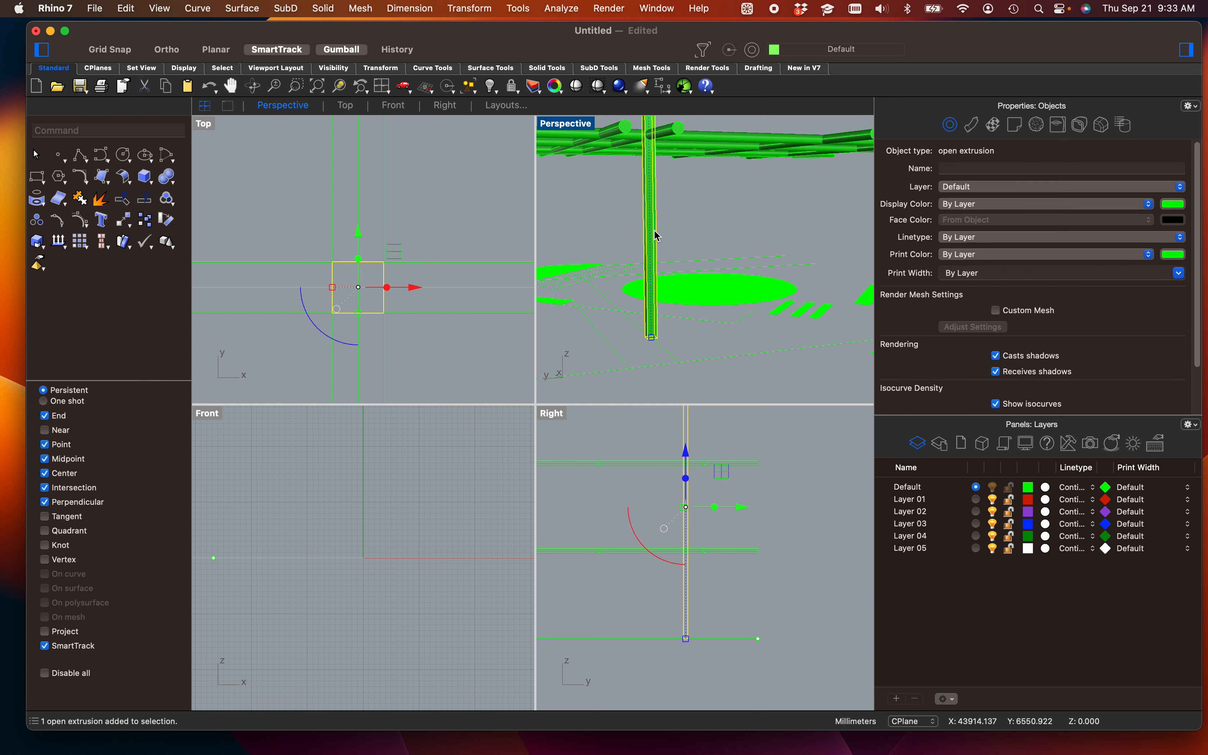
right_click(641, 228)
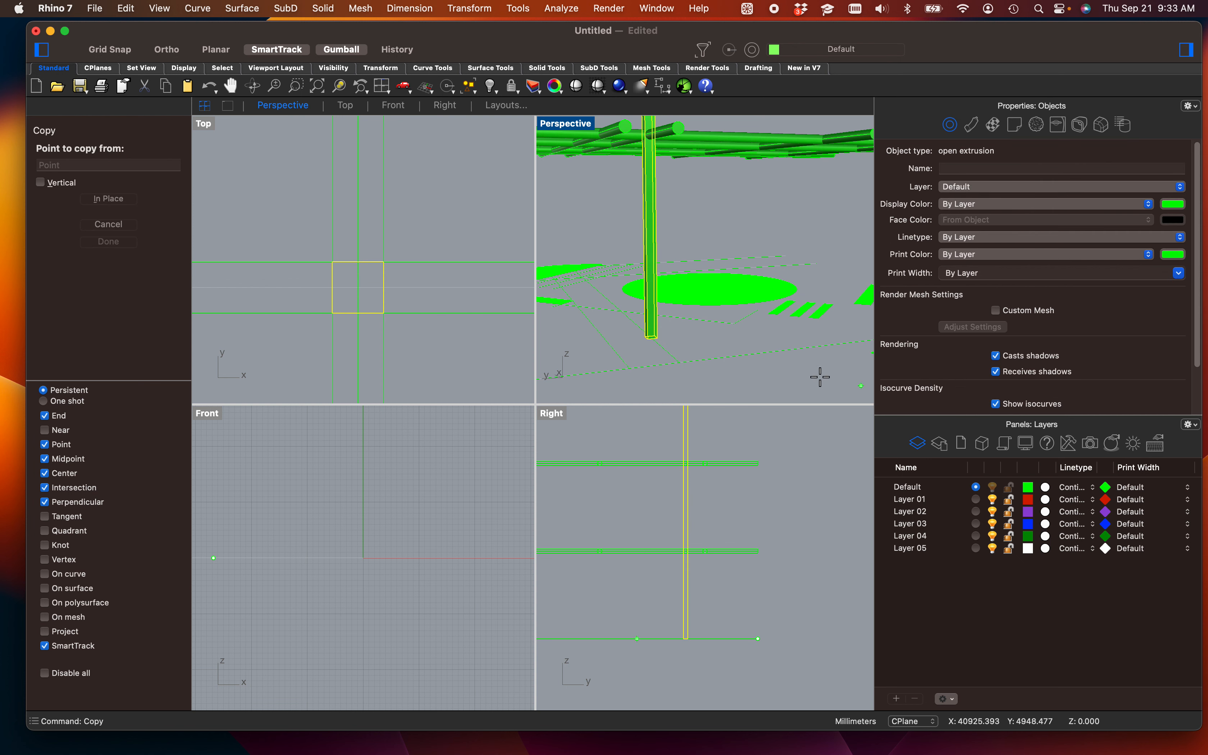
scroll(367, 280, up, 5)
scroll(326, 258, up, 5)
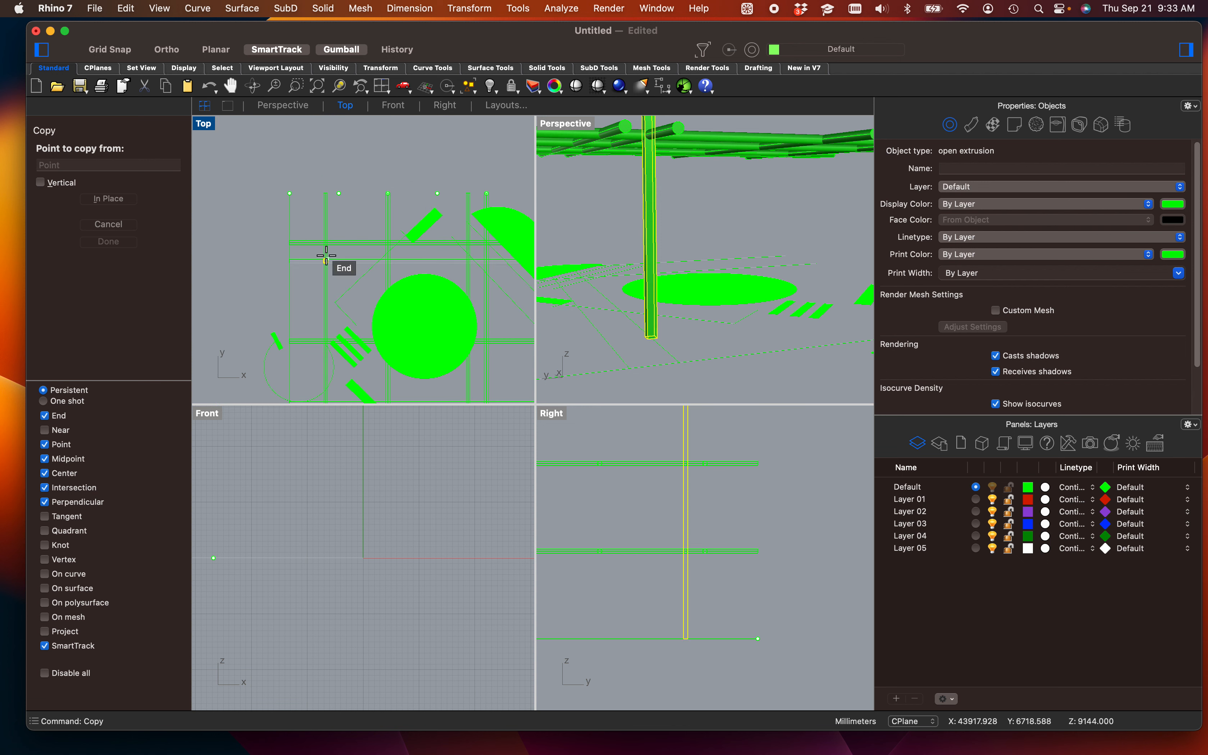
scroll(324, 255, up, 8)
click(310, 295)
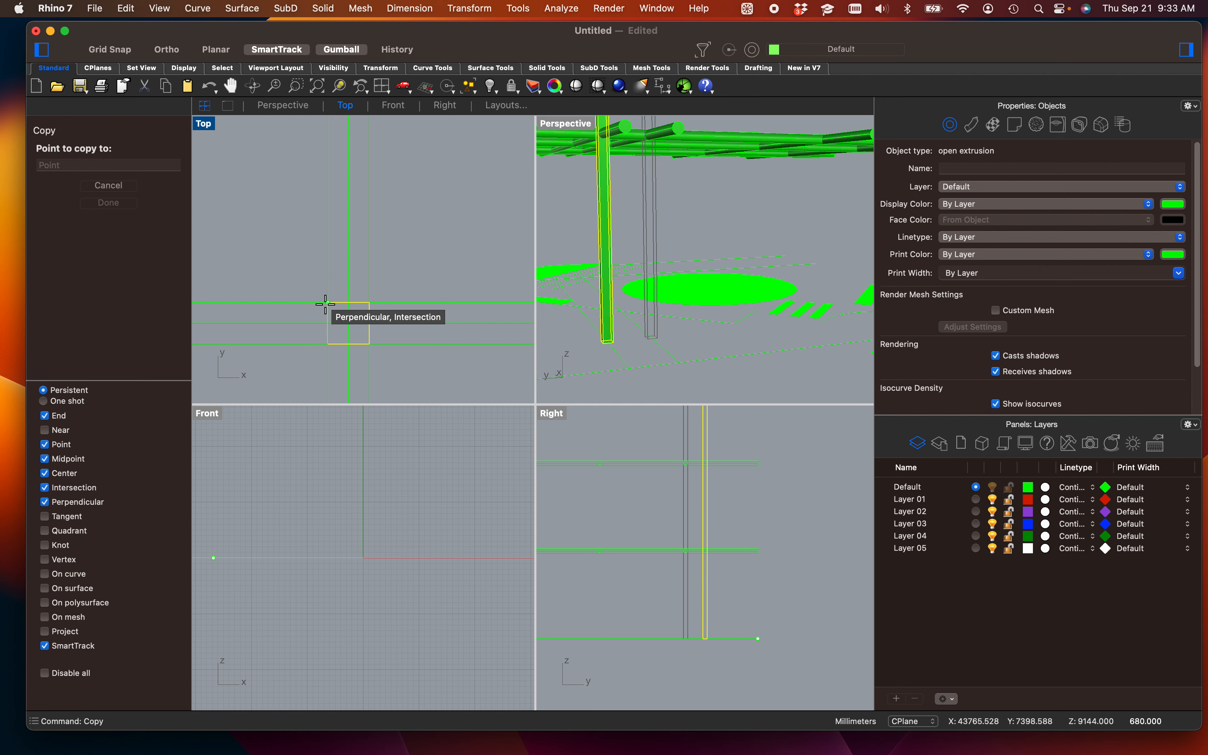
click(325, 303)
Step: Place column copies where the second vertical pipe crosses the two uppermost horizontal pipes in the Top viewport
scroll(300, 309, down, 6)
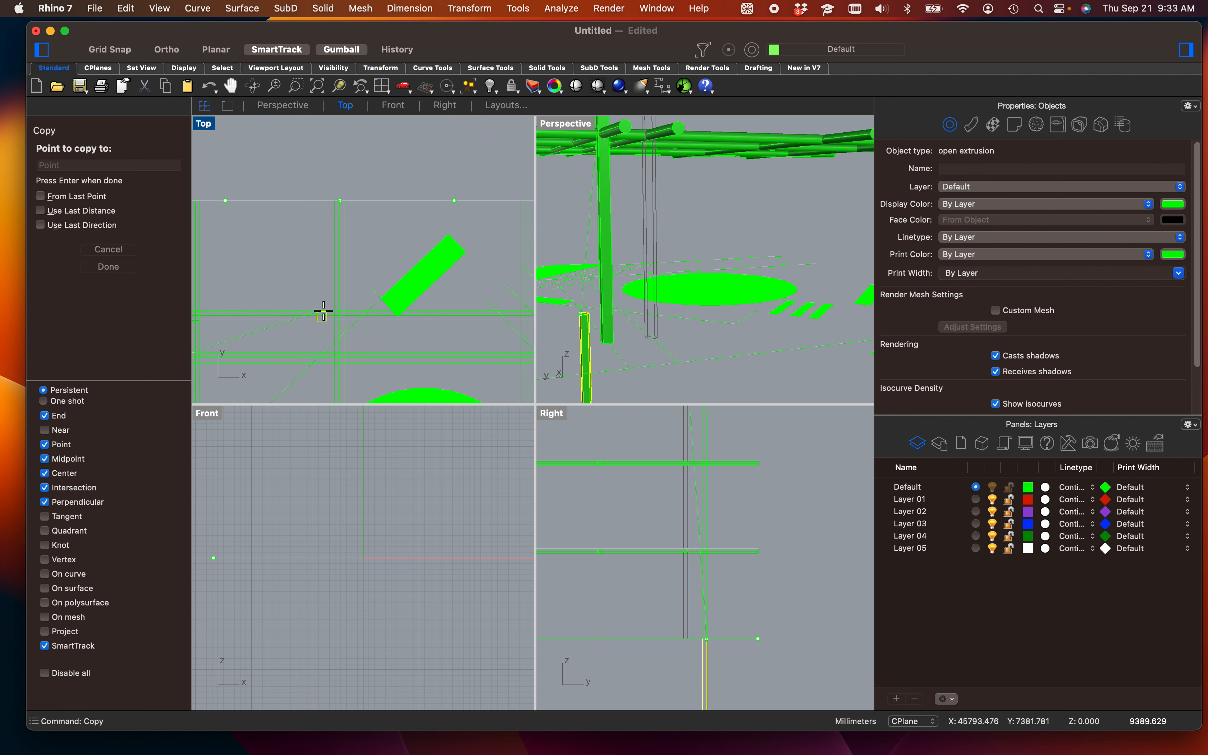
scroll(327, 317, up, 8)
click(342, 303)
scroll(343, 332, down, 5)
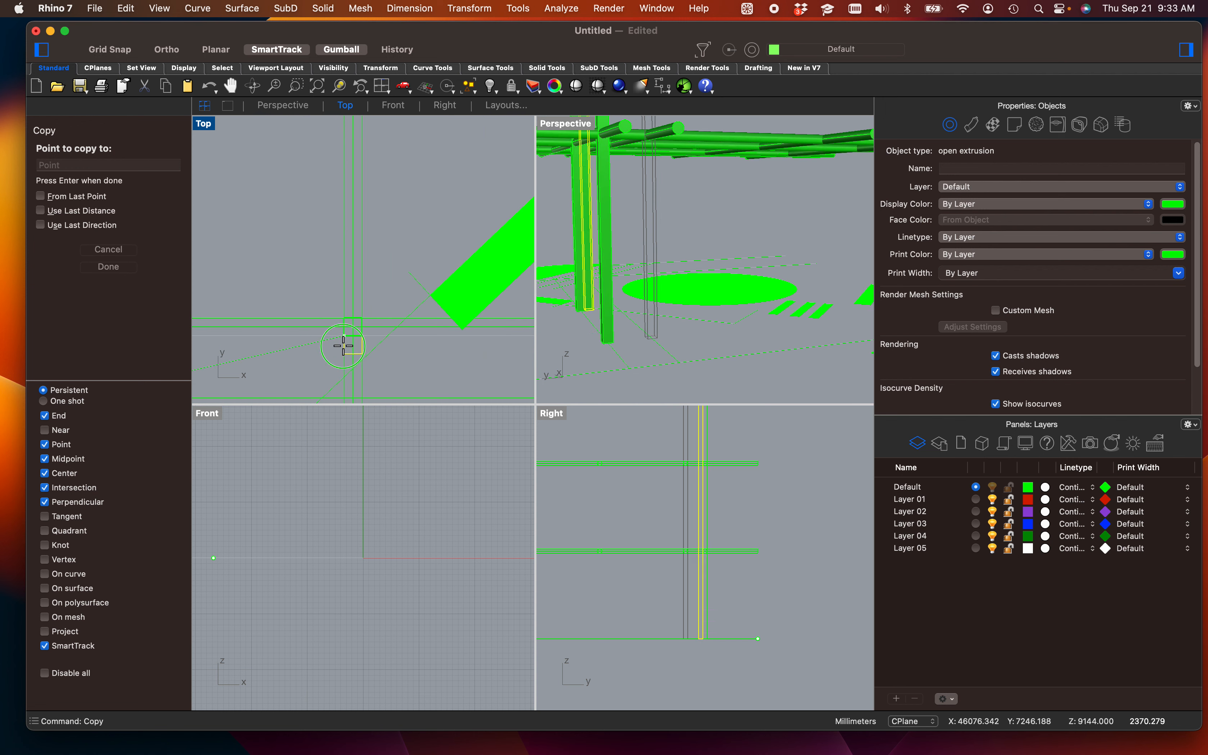
right_drag(343, 345, 393, 7)
right_drag(387, 89, 347, 437)
scroll(414, 298, up, 10)
click(328, 194)
scroll(330, 200, down, 8)
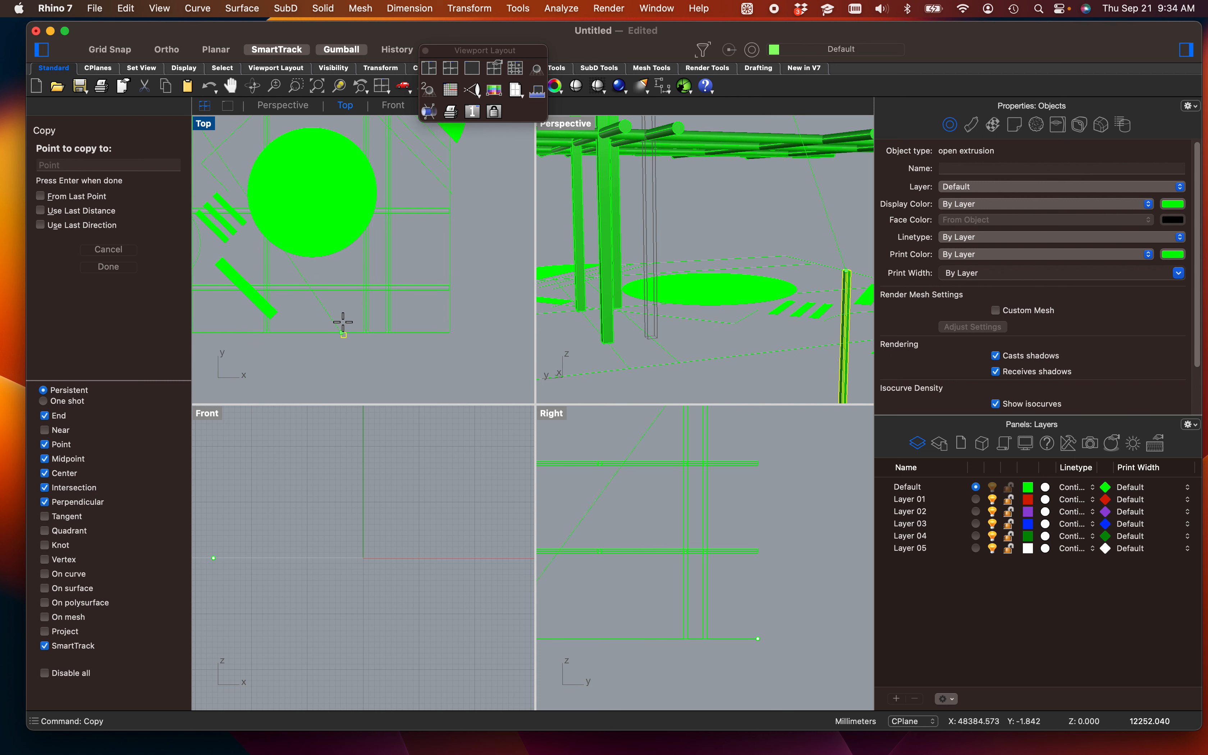
Step: Place column copies where the third and fourth vertical pipes cross the lowest horizontal pipe in the Top viewport
scroll(349, 312, up, 8)
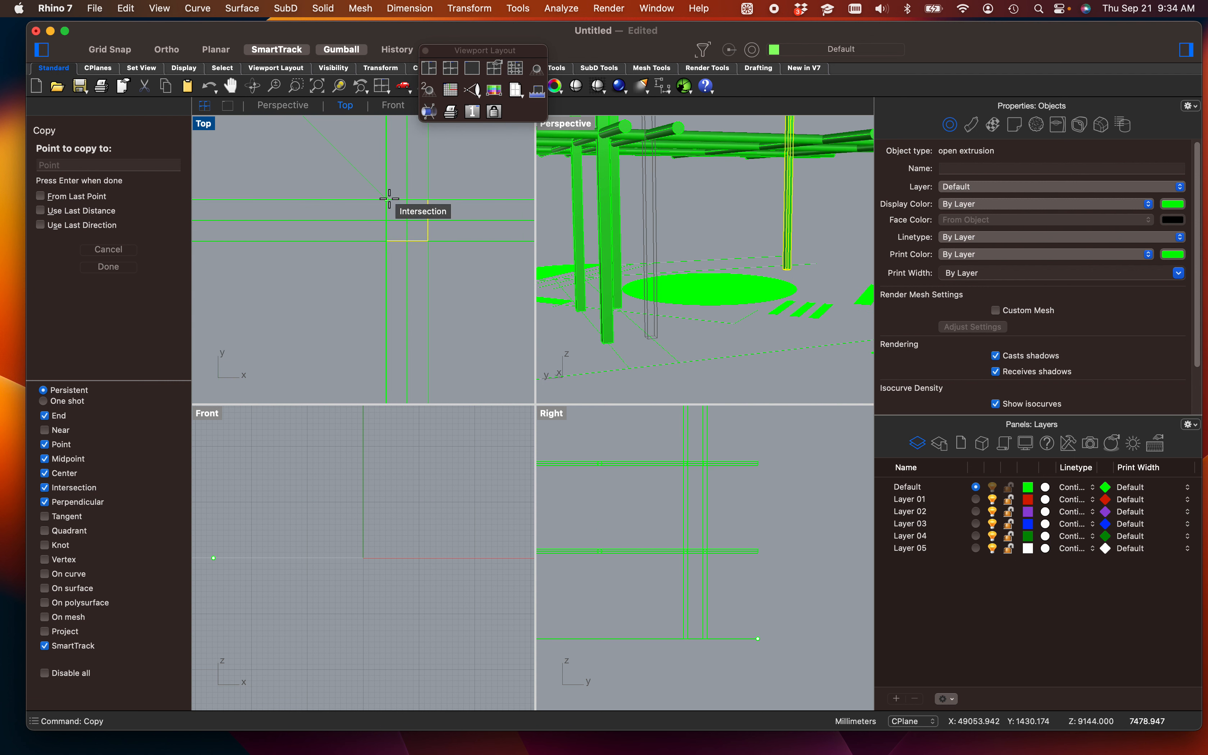
click(389, 199)
scroll(392, 199, down, 8)
scroll(396, 195, up, 6)
scroll(399, 280, up, 4)
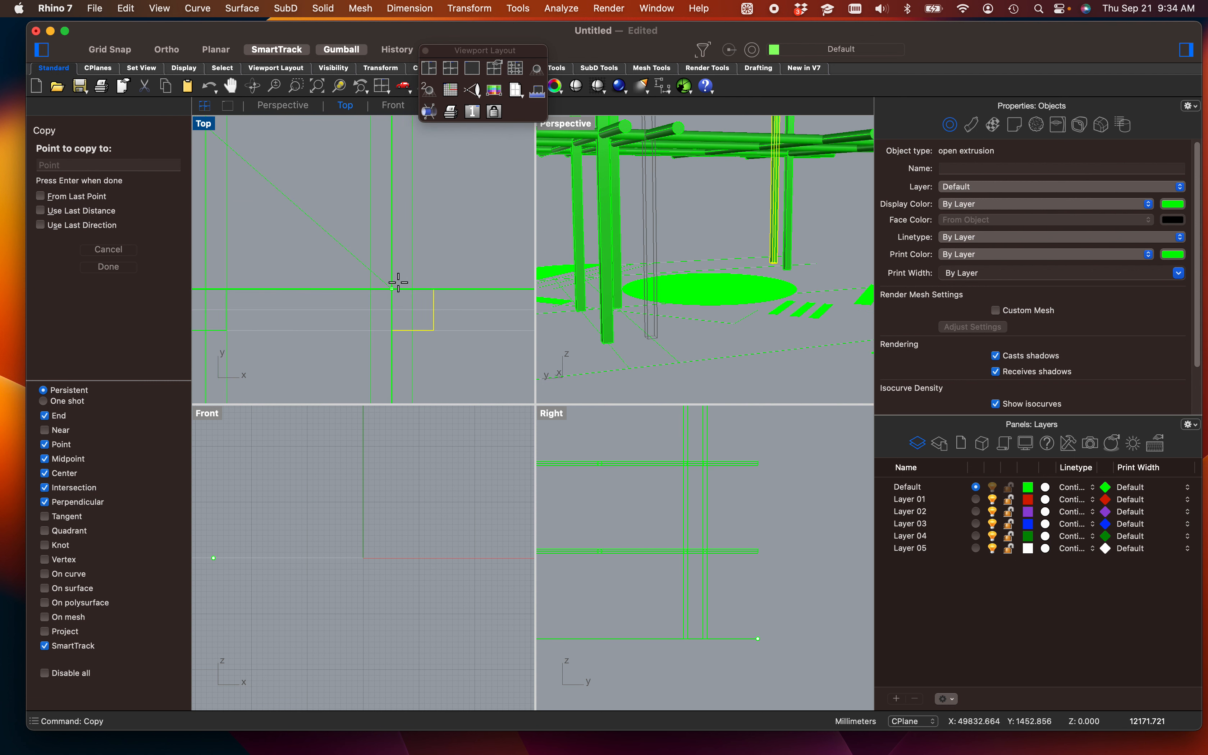
click(372, 289)
scroll(374, 287, down, 8)
Step: Copy the column to the crossing of the fourth vertical pipe and the third horizontal pipe, and finish copying
right_drag(388, 291, 404, 407)
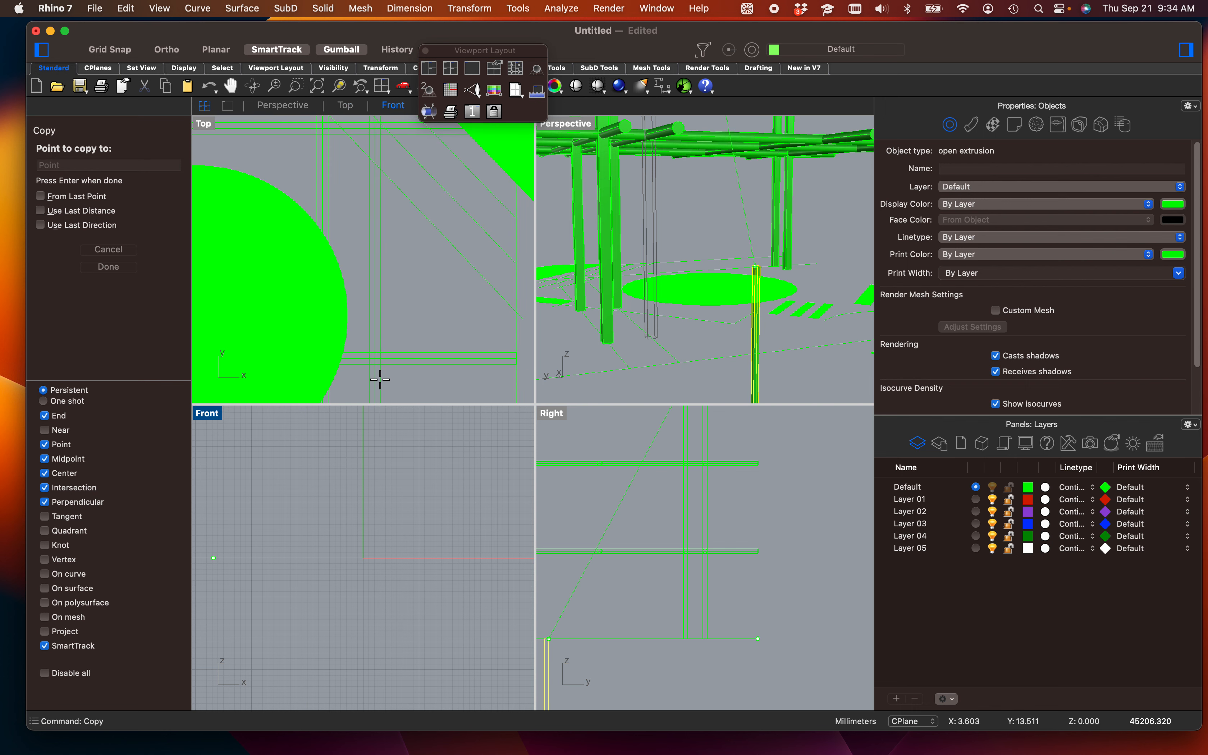
scroll(372, 340, up, 6)
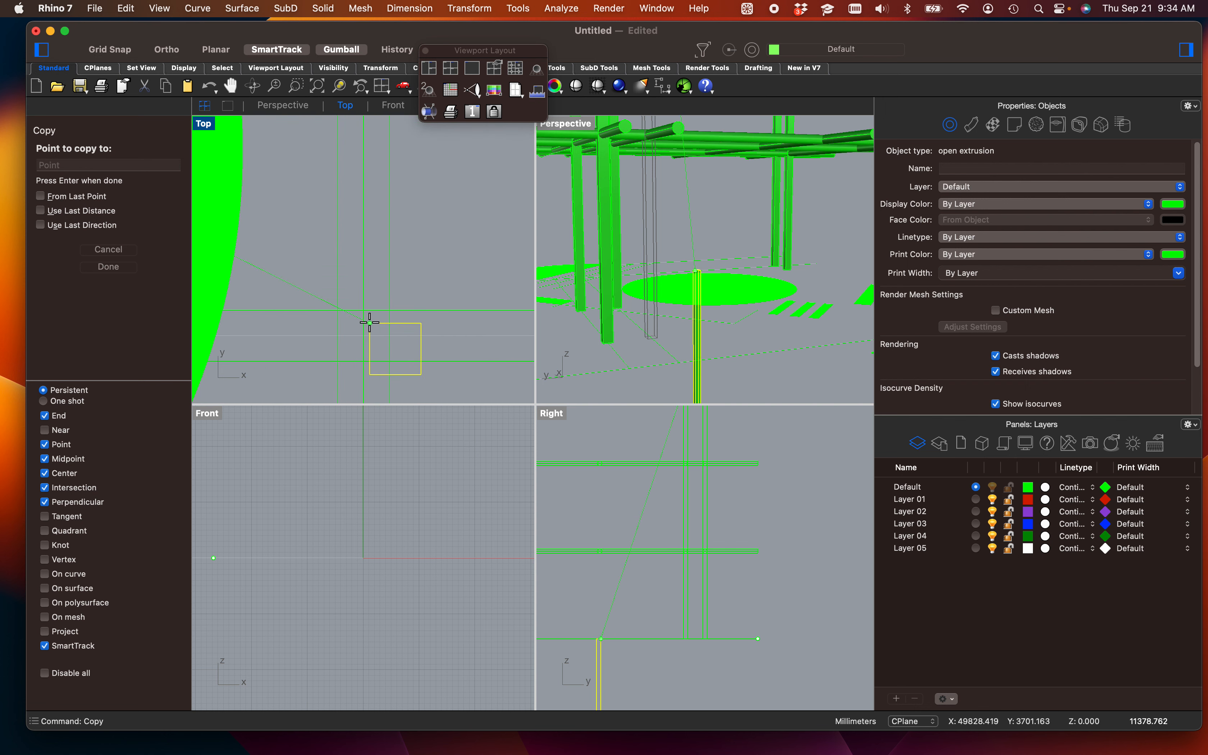
click(336, 306)
scroll(336, 319, down, 6)
scroll(300, 333, up, 8)
scroll(391, 314, down, 6)
key(Escape)
Step: Examine the column and pipe framework in an enlarged Perspective viewport from several angles
scroll(649, 259, down, 5)
right_drag(649, 255, 657, 165)
double_click(589, 126)
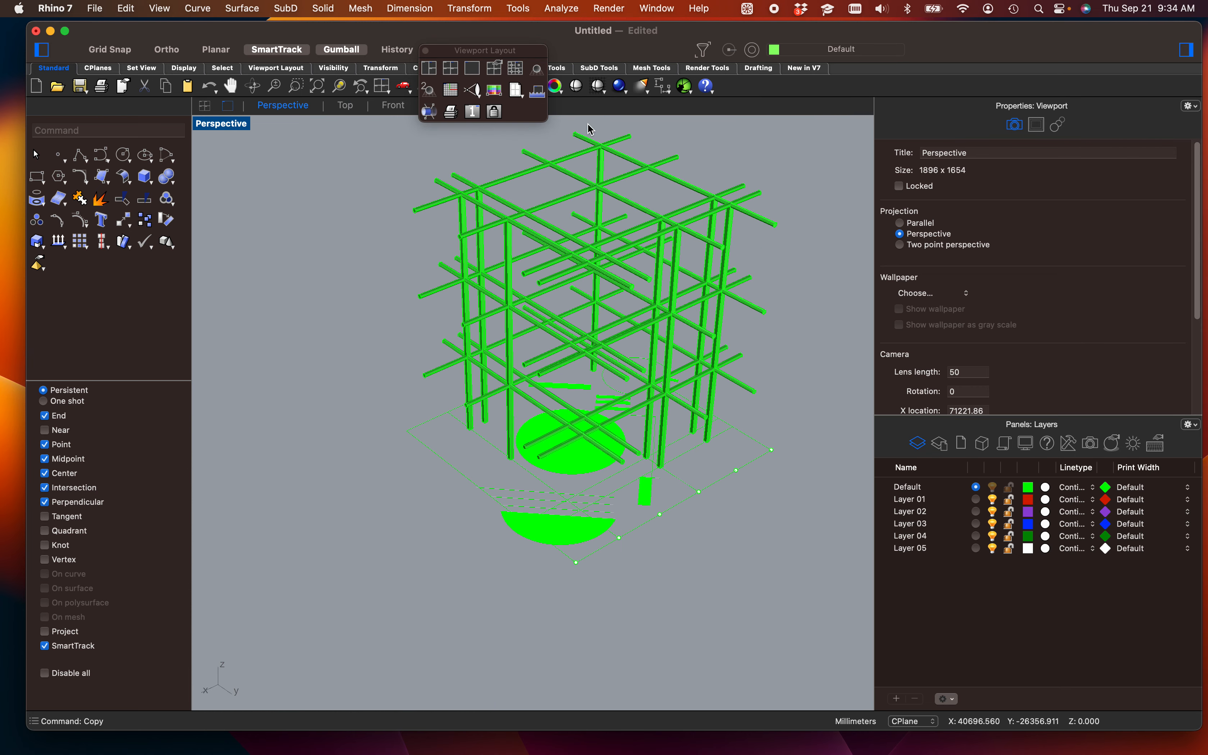
click(425, 51)
scroll(633, 392, up, 3)
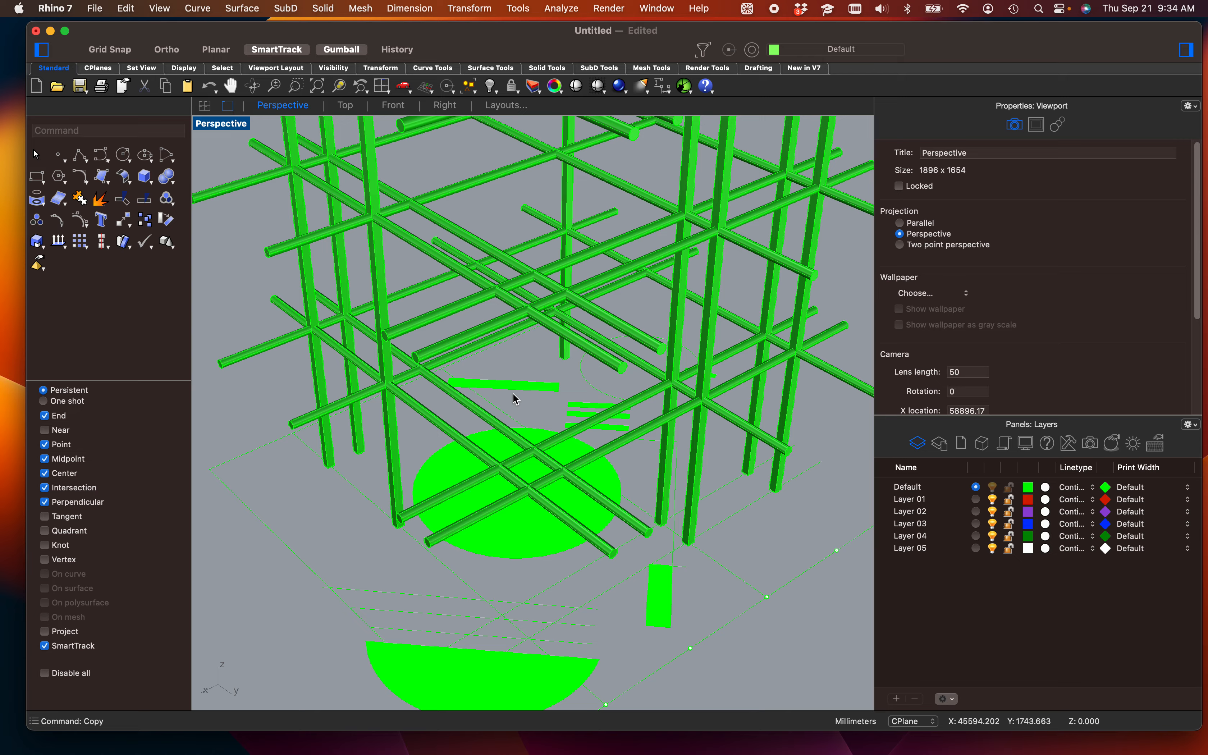
scroll(515, 398, down, 5)
scroll(459, 431, up, 5)
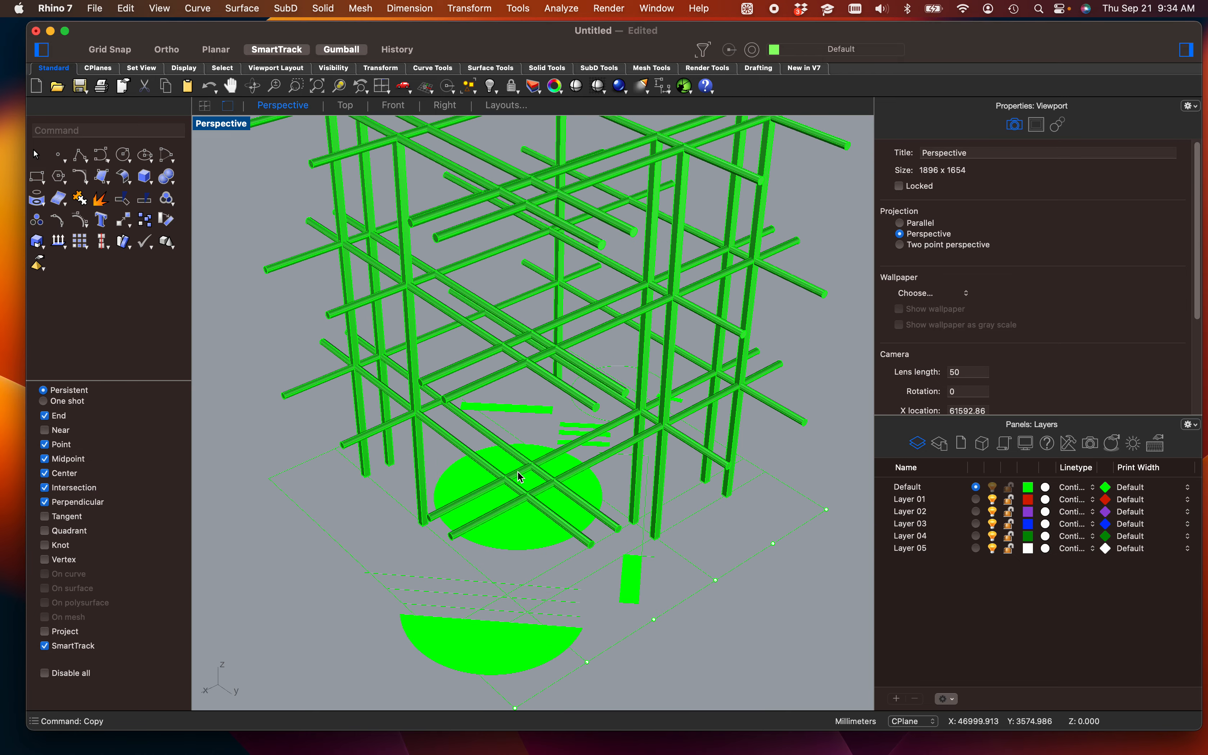
scroll(519, 476, down, 5)
mouse_move(520, 479)
right_down()
mouse_move(575, 410)
mouse_move(596, 445)
mouse_move(680, 464)
mouse_move(549, 464)
mouse_move(456, 420)
mouse_move(524, 457)
right_up()
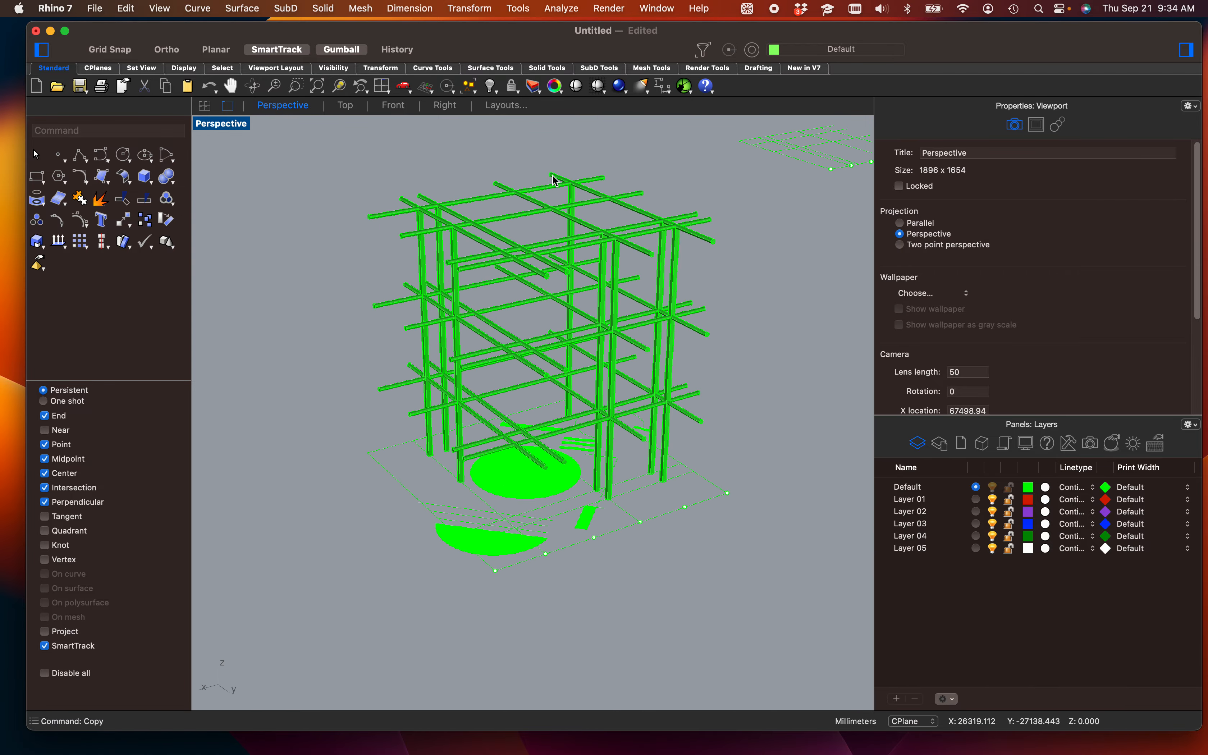
scroll(557, 231, up, 5)
right_drag(598, 260, 652, 234)
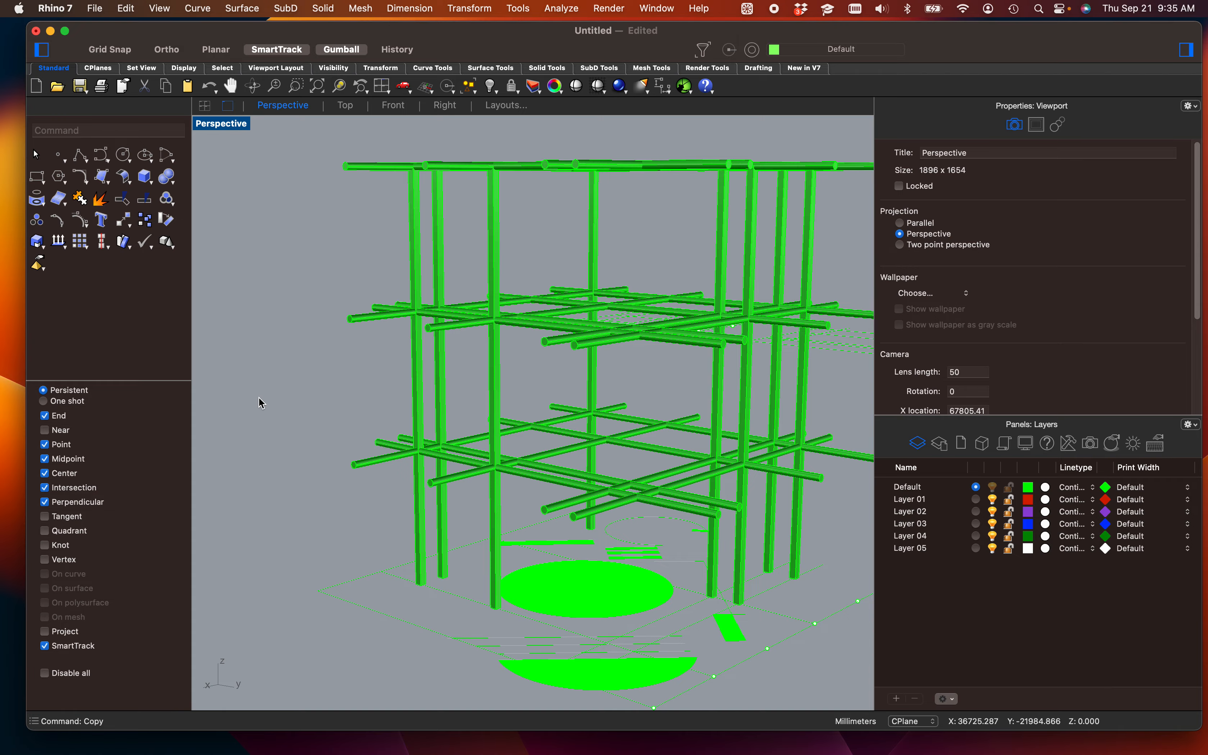
Step: Extrude the three parallel lines beside the half circle upward into tall vertical surfaces with ExtrudeCrv
right_drag(585, 550, 558, 505)
scroll(505, 574, up, 4)
shift+right_drag(493, 582, 520, 526)
click(394, 509)
shift+click(347, 516)
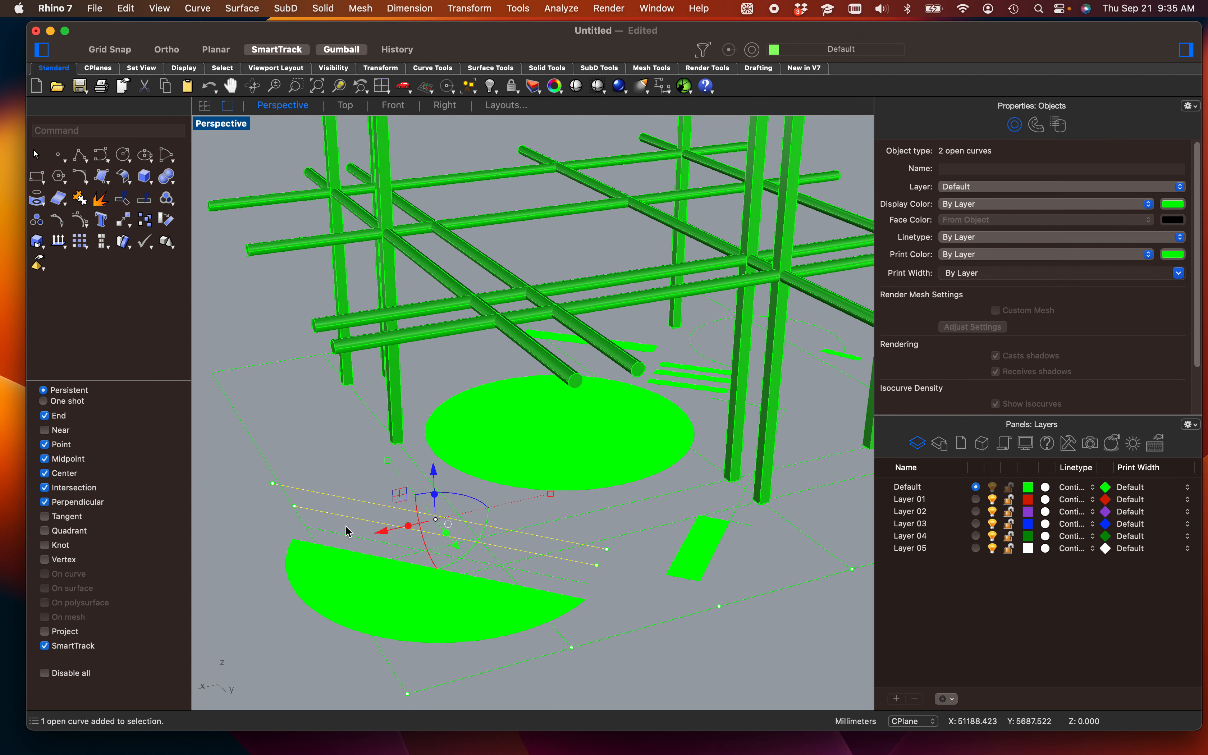
shift+click(347, 538)
scroll(347, 537, down, 2)
scroll(348, 524, down, 1)
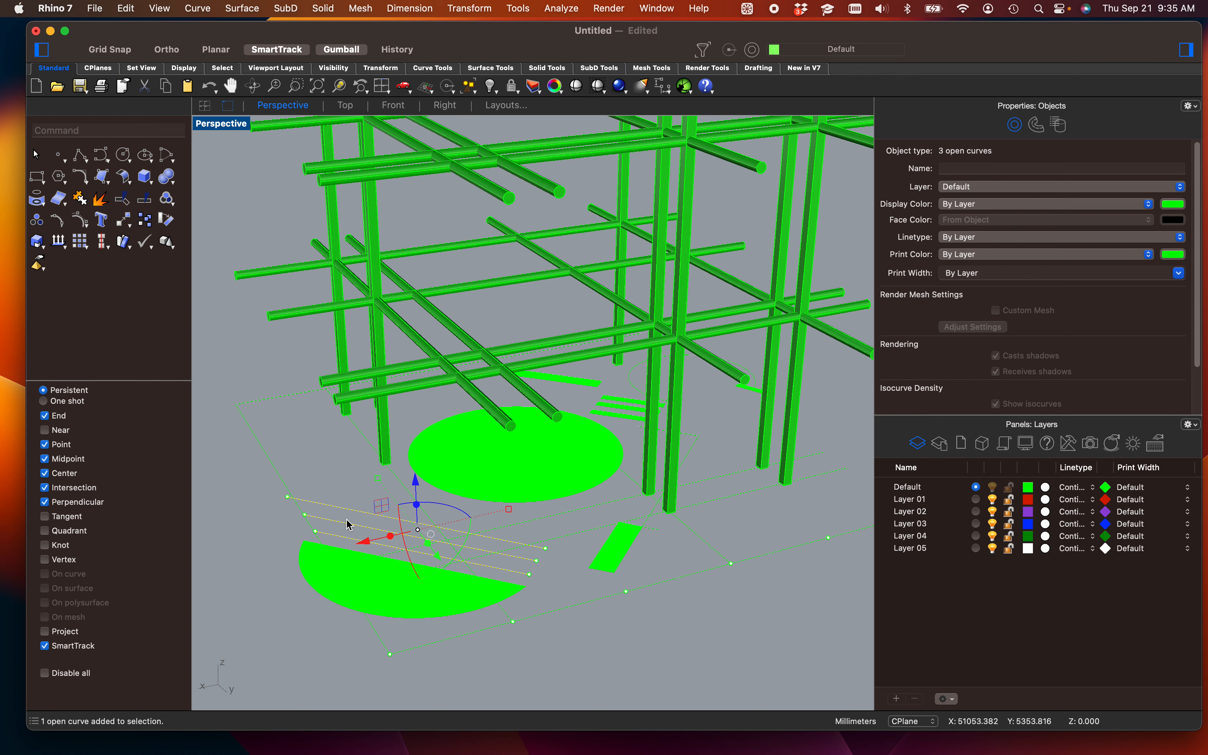
text(Extrude)
key(Return)
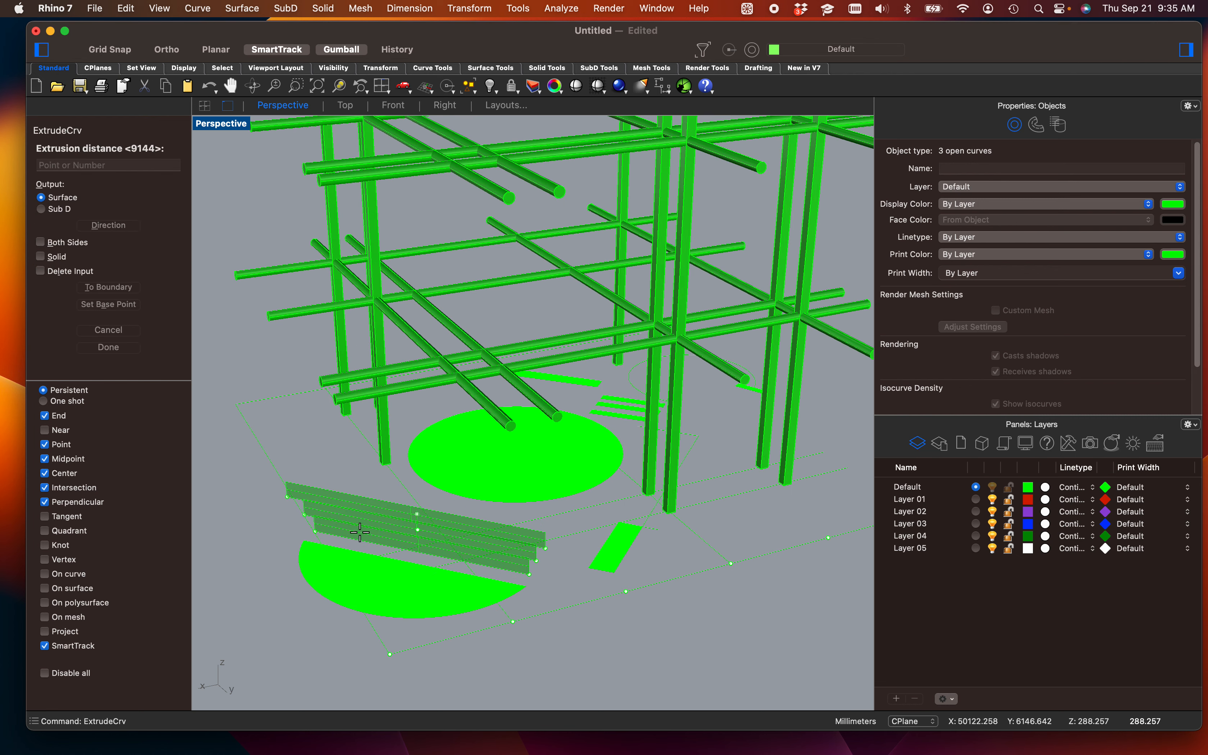
scroll(525, 283, down, 2)
shift+right_drag(525, 283, 439, 399)
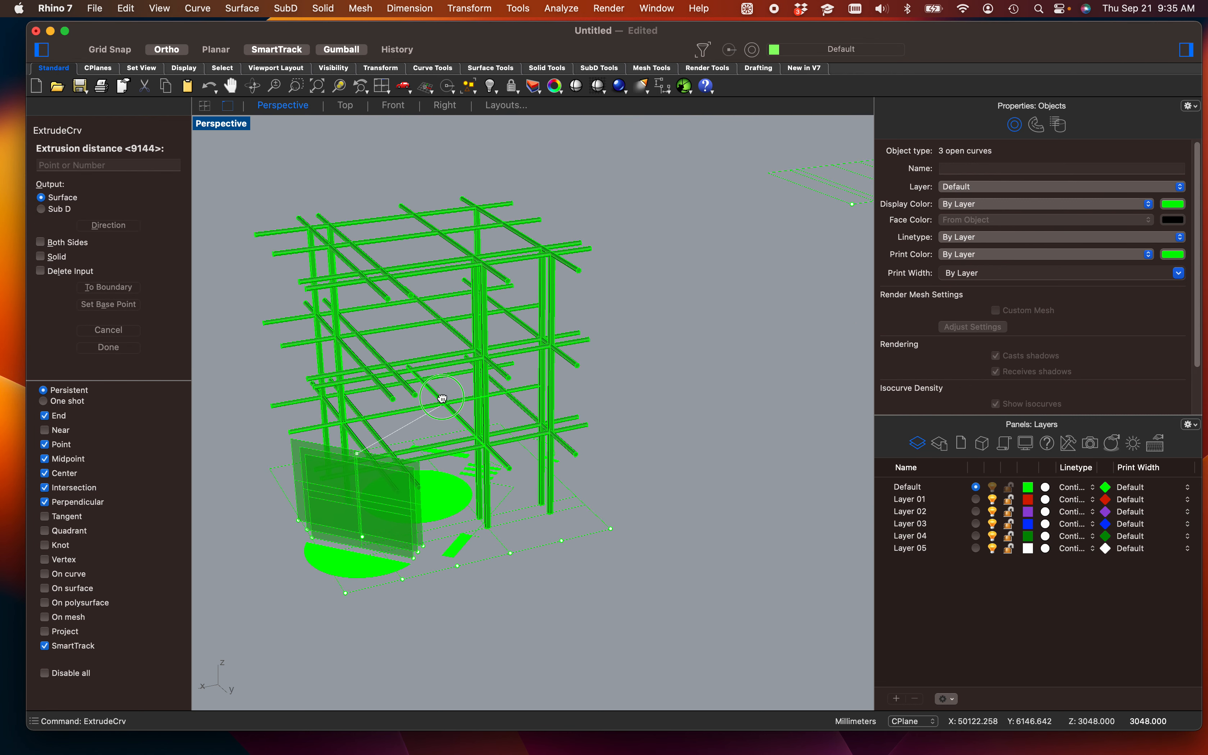
click(434, 328)
scroll(367, 362, up, 6)
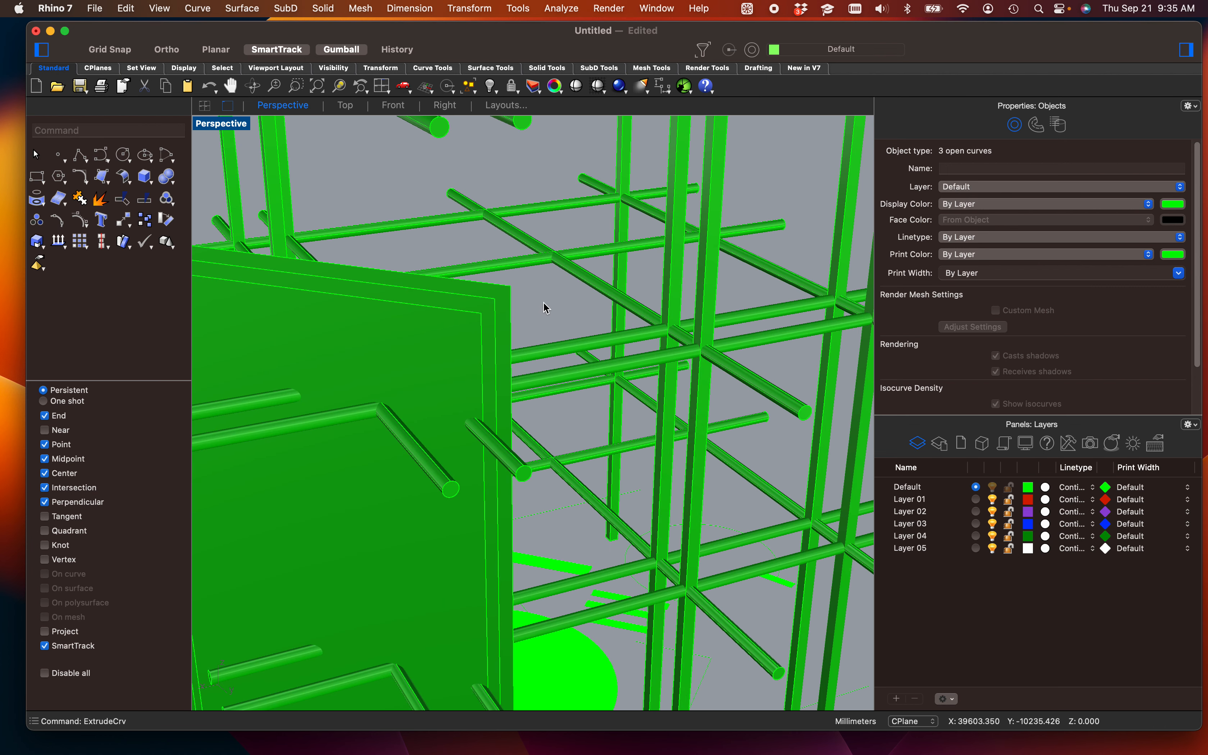
Step: Select the three extruded panels, raise them vertically off the flat composition, and clear the selection
drag(532, 310, 448, 322)
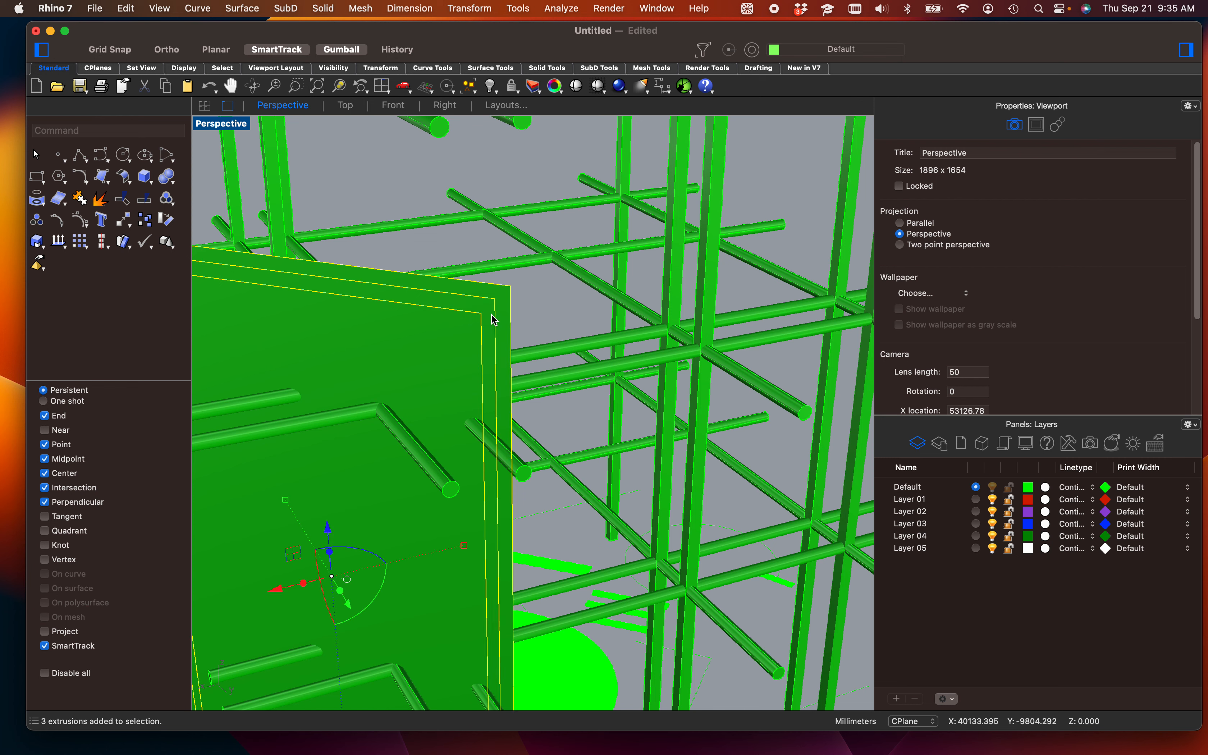
scroll(450, 349, down, 3)
drag(407, 411, 421, 284)
click(247, 215)
scroll(303, 300, down, 3)
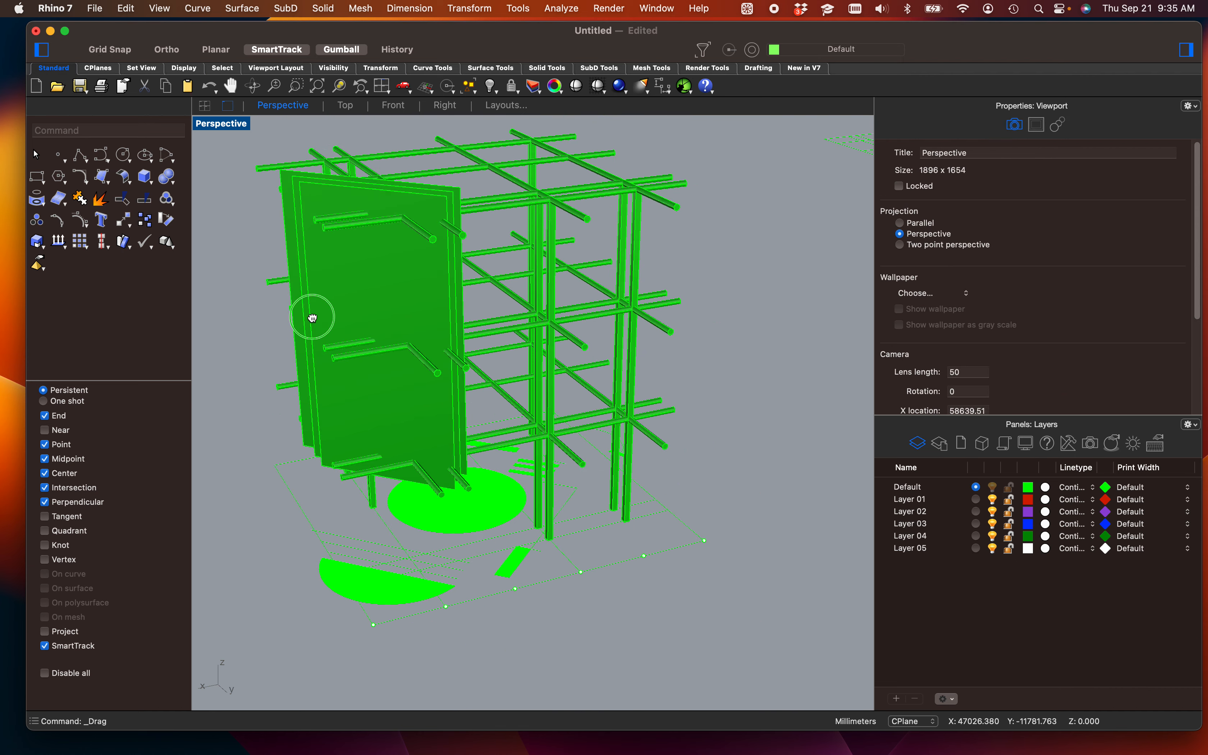
Step: Thicken the front of the three tall green panels into a 3" solid with OffsetSrf
right_drag(312, 319, 436, 310)
right_drag(435, 311, 488, 339)
scroll(566, 343, up, 10)
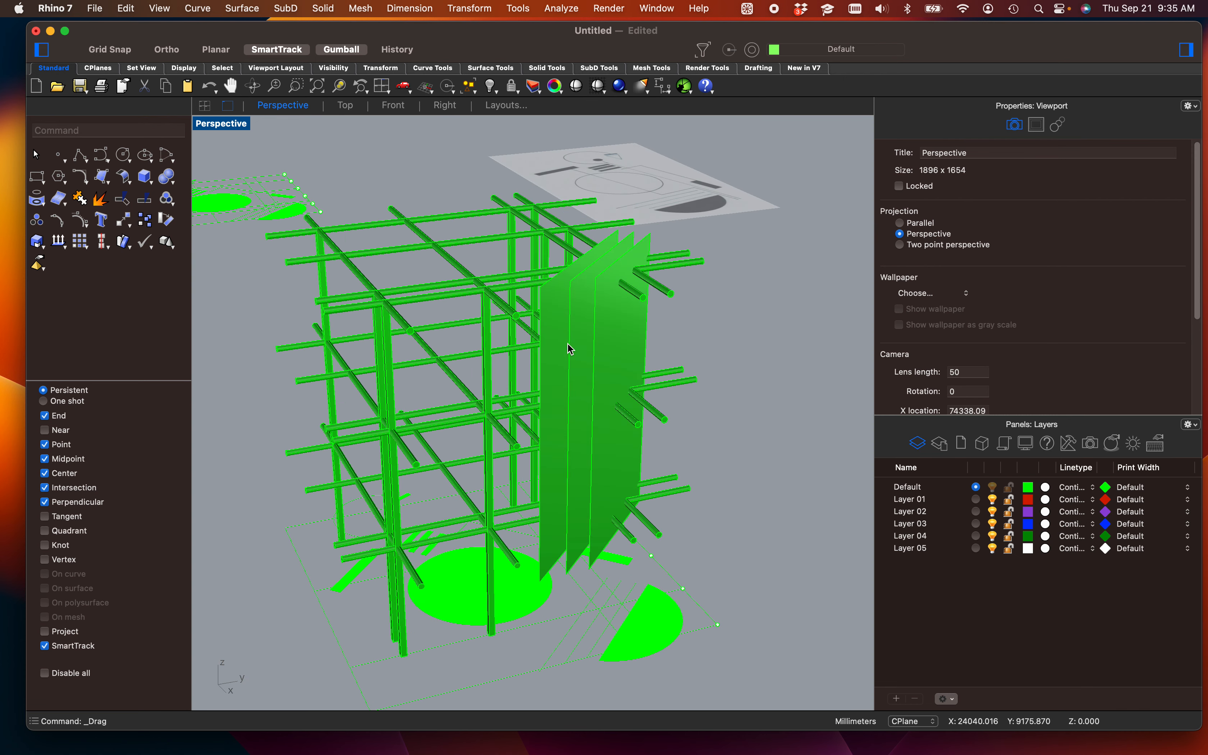
scroll(553, 330, down, 5)
shift+right_drag(525, 294, 527, 322)
click(531, 326)
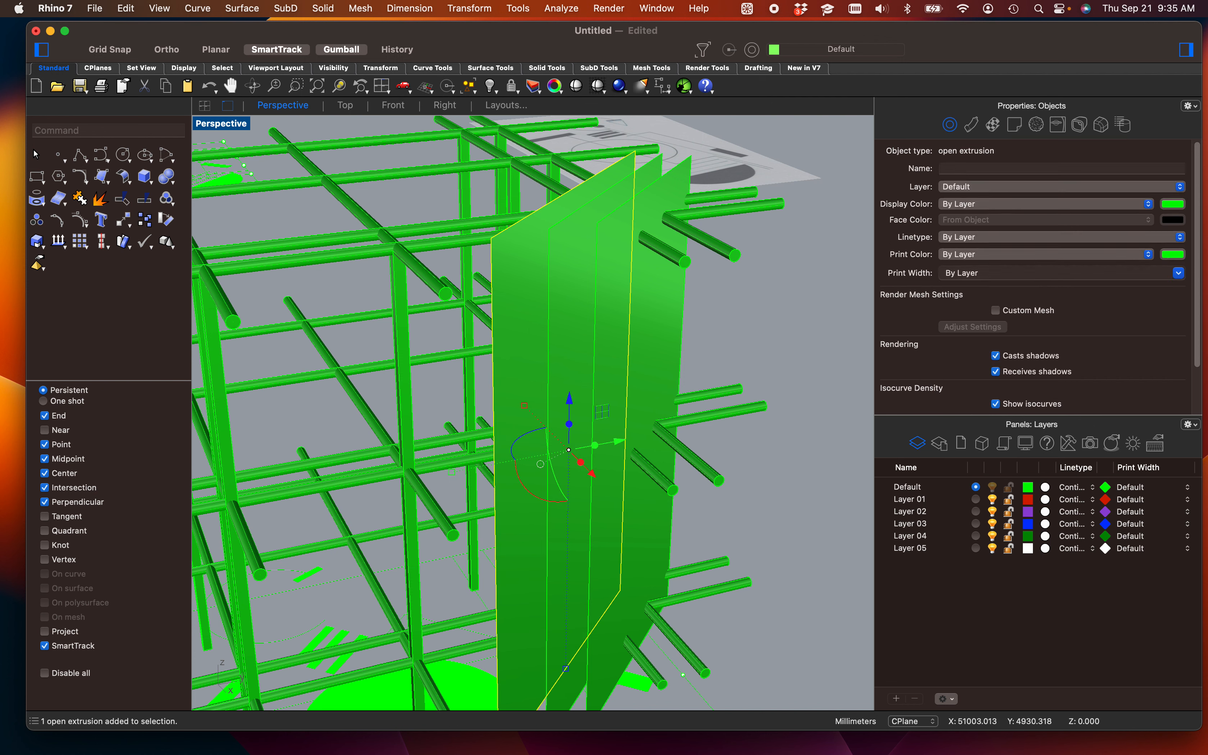
key(Down)
key(Down)
key(Down)
key(Down)
key(Down)
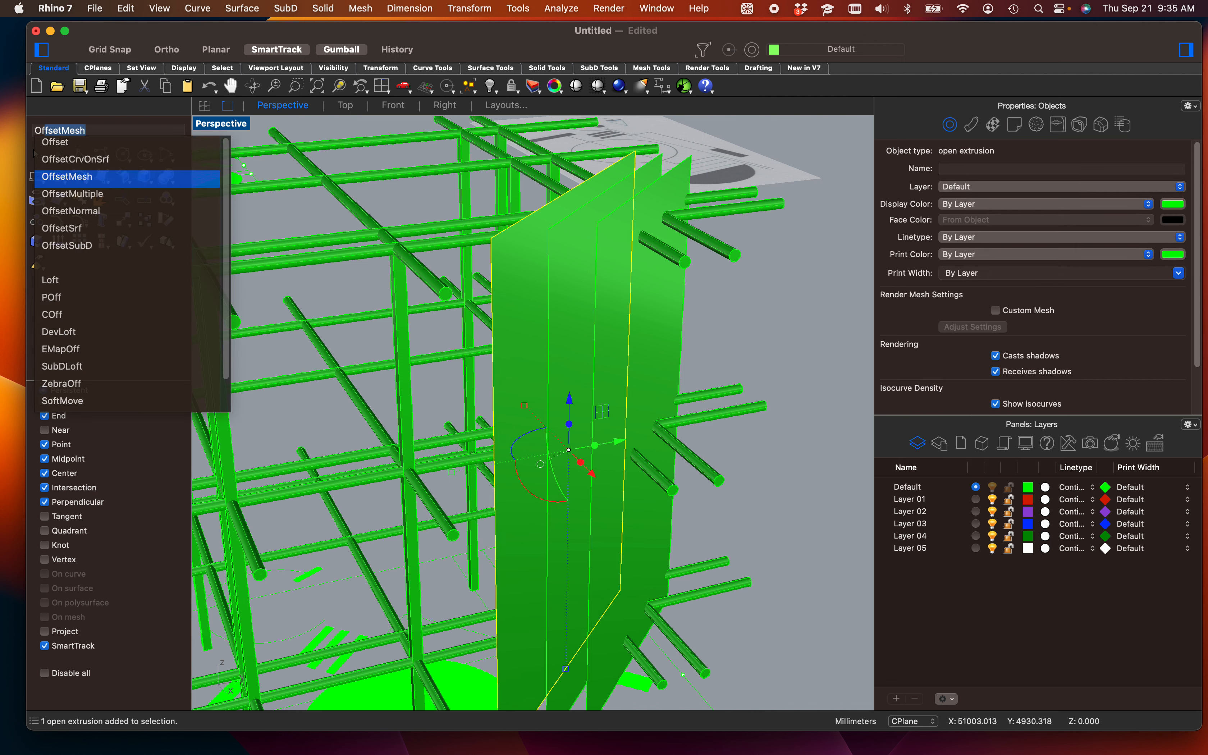
key(Return)
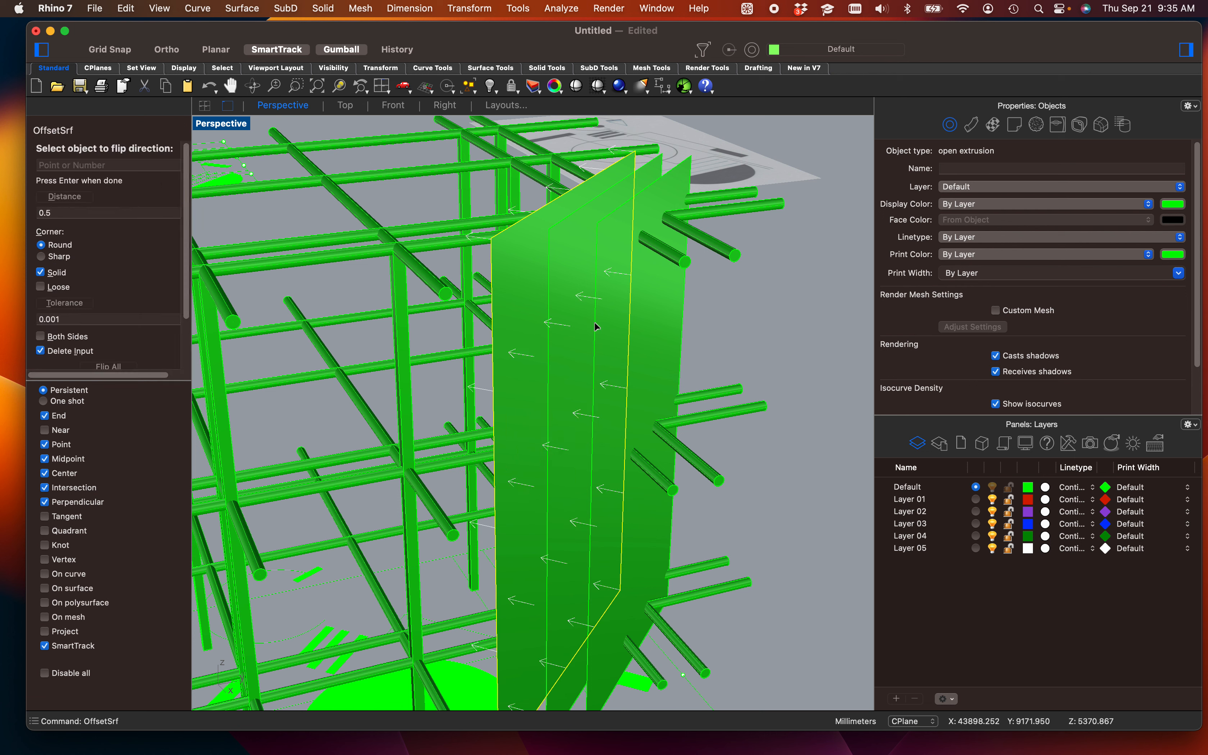
text(3)
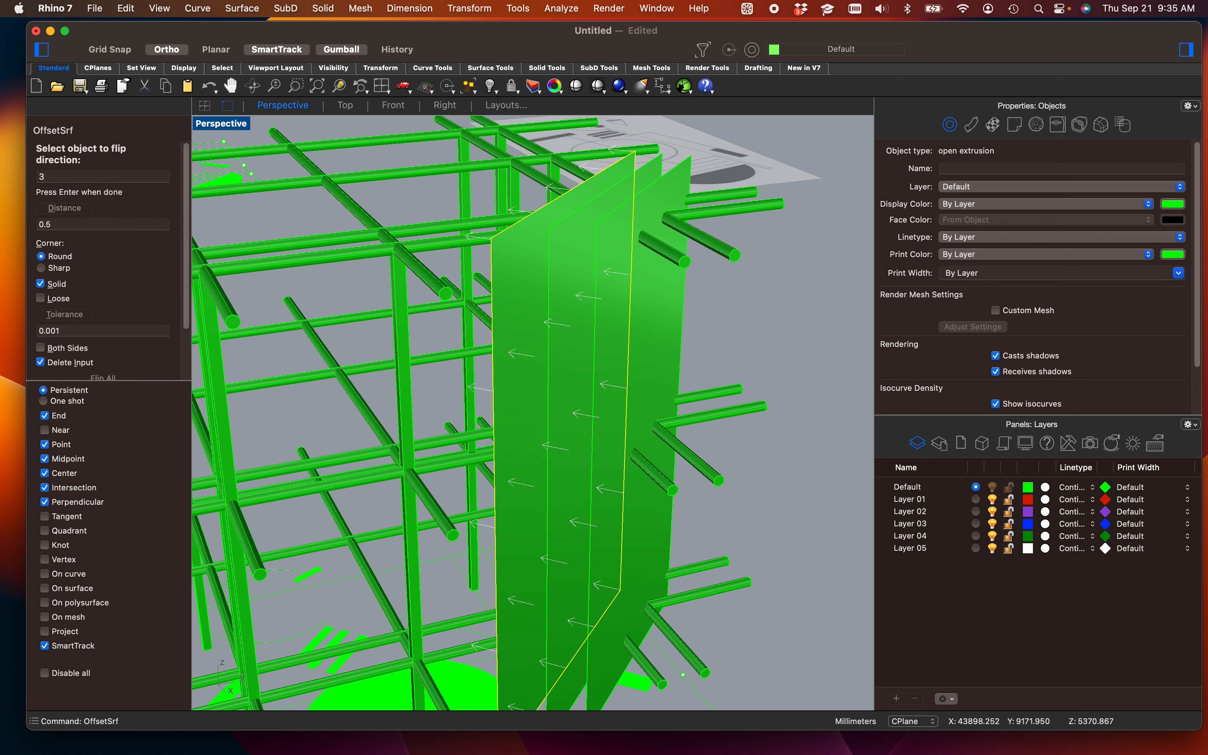
text(")
key(Return)
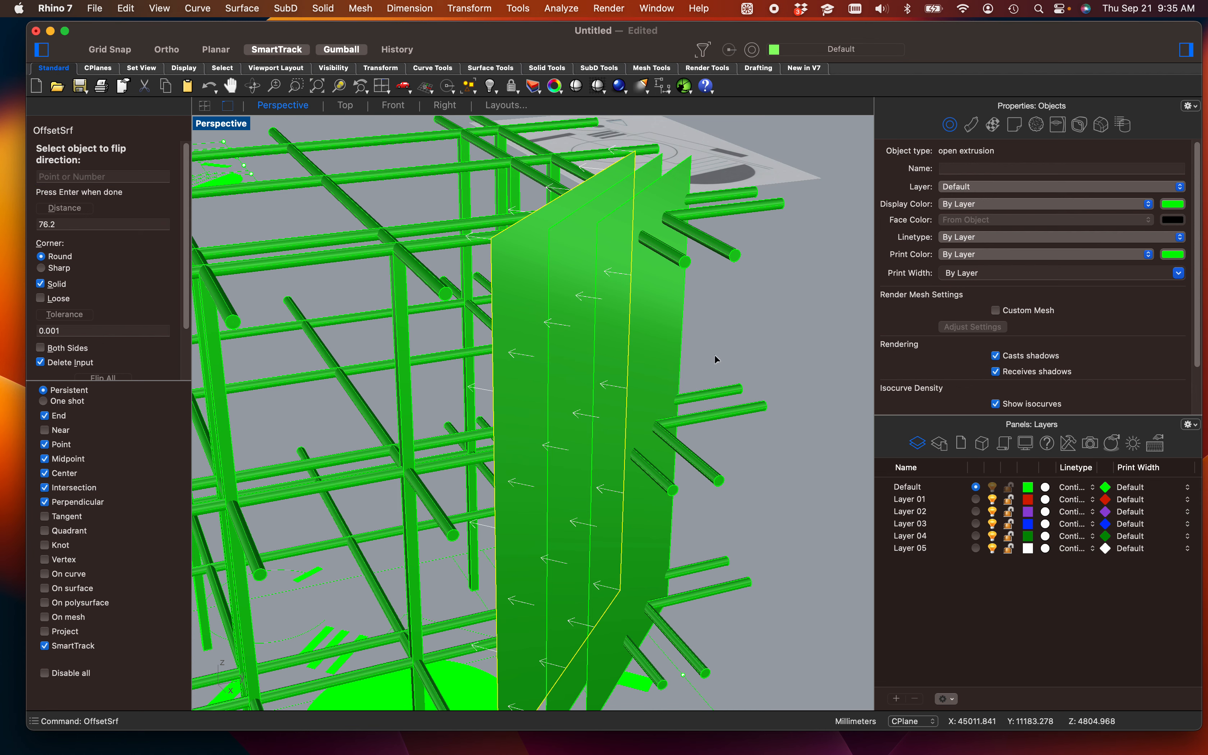
key(Return)
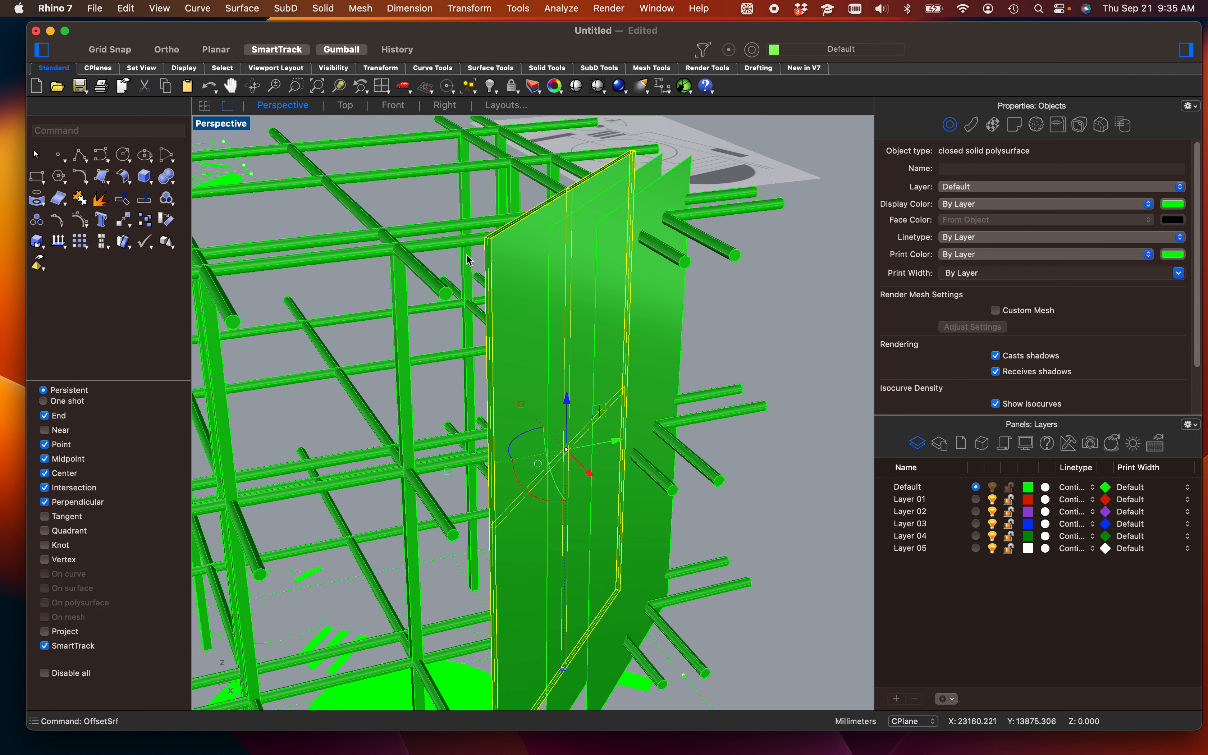
Step: Thicken the middle tall panel into a solid with OffsetSrf at a 76.2 mm distance, and clear the selection
scroll(567, 232, up, 5)
scroll(567, 232, down, 10)
right_drag(605, 270, 532, 281)
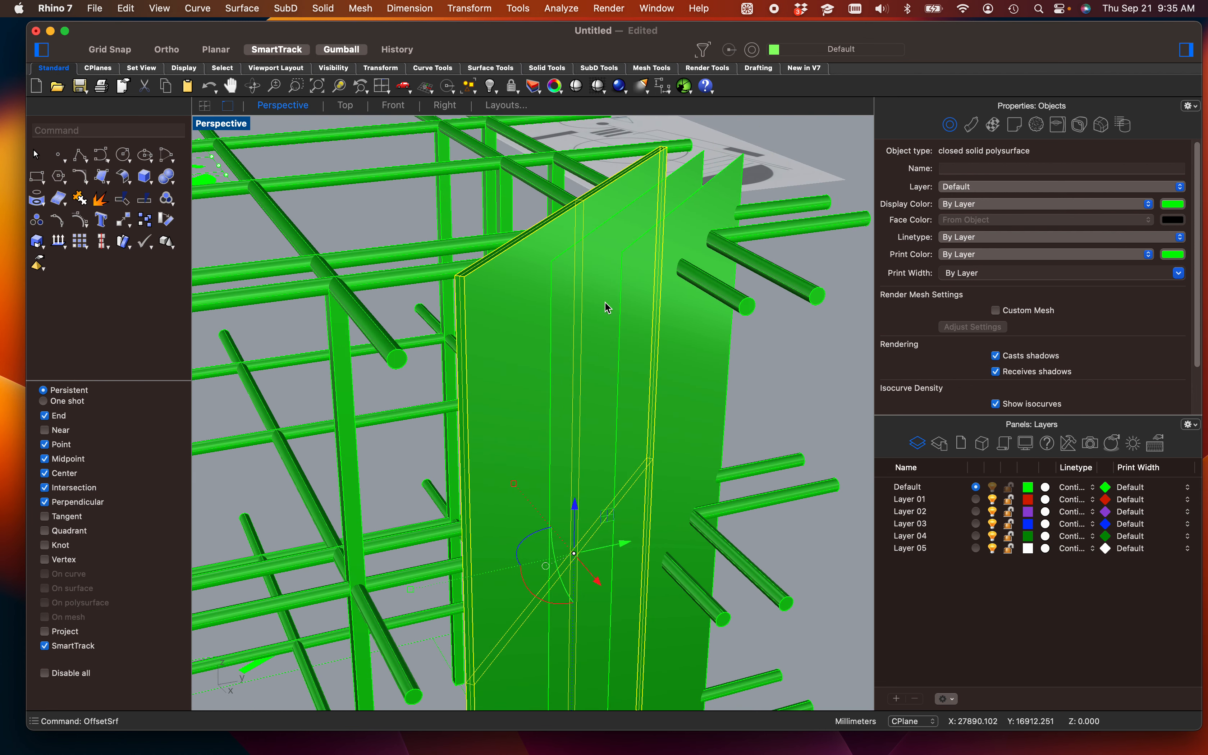
click(559, 258)
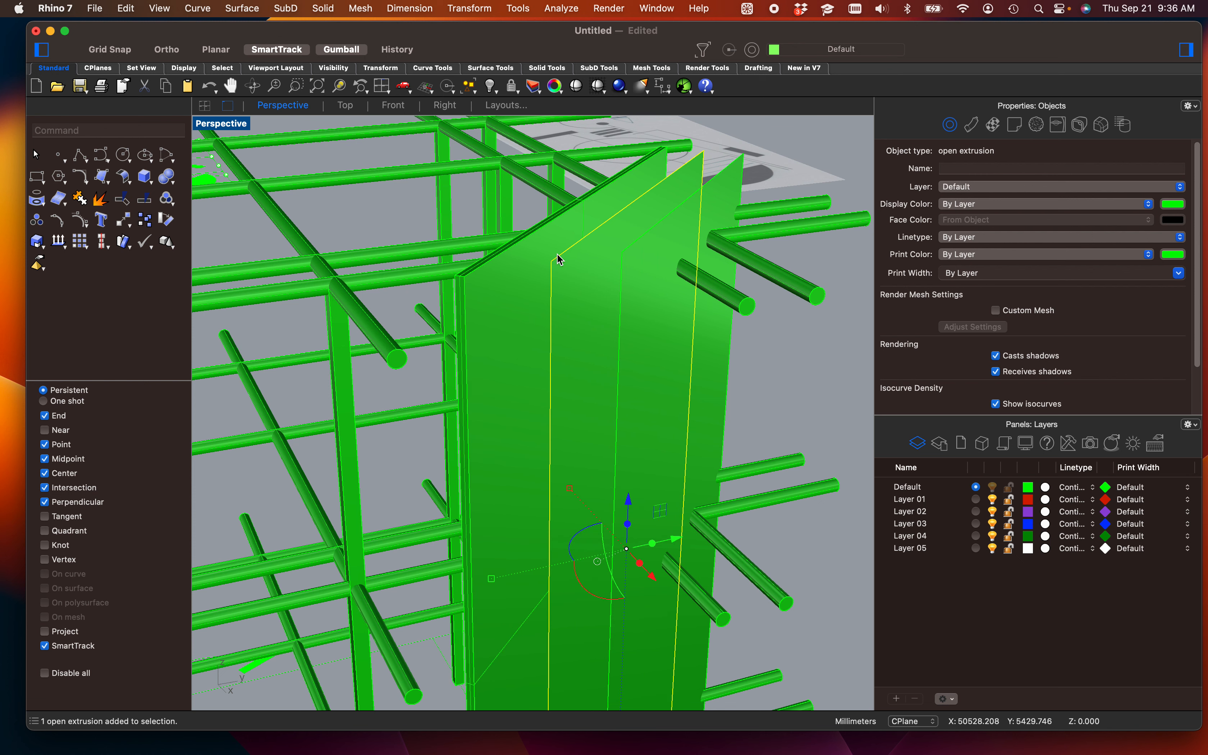
key(Return)
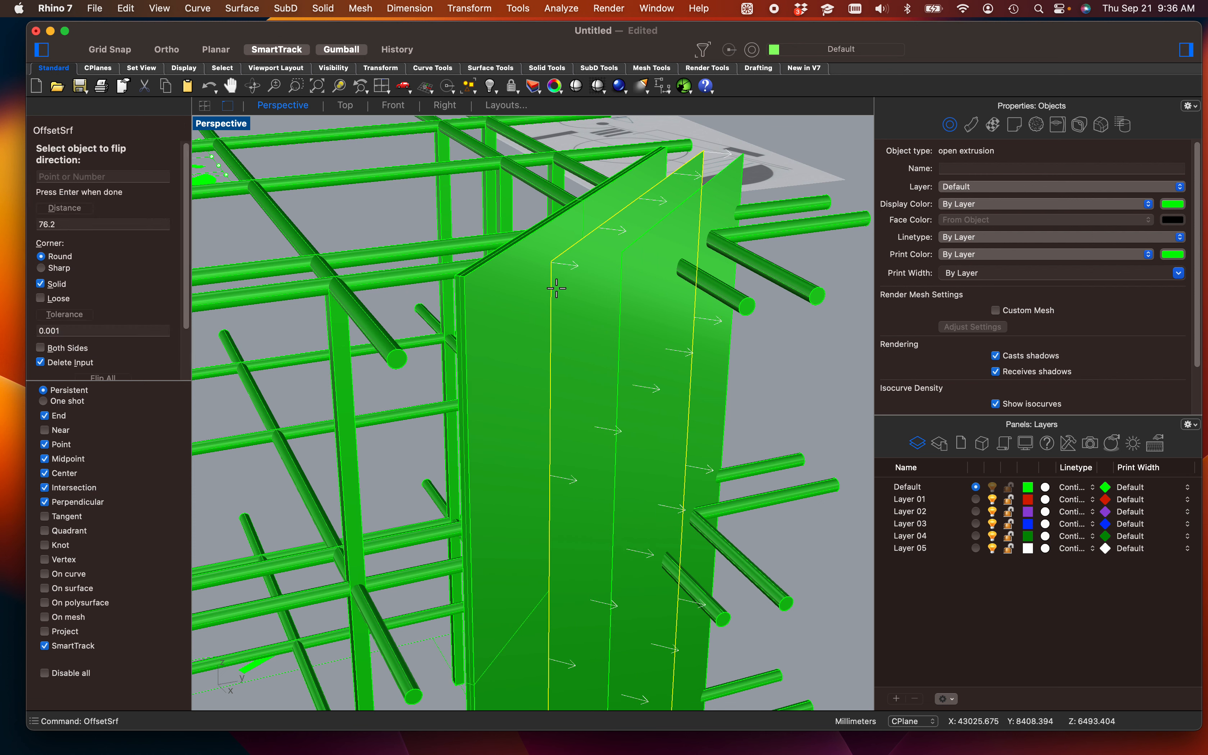
key(Return)
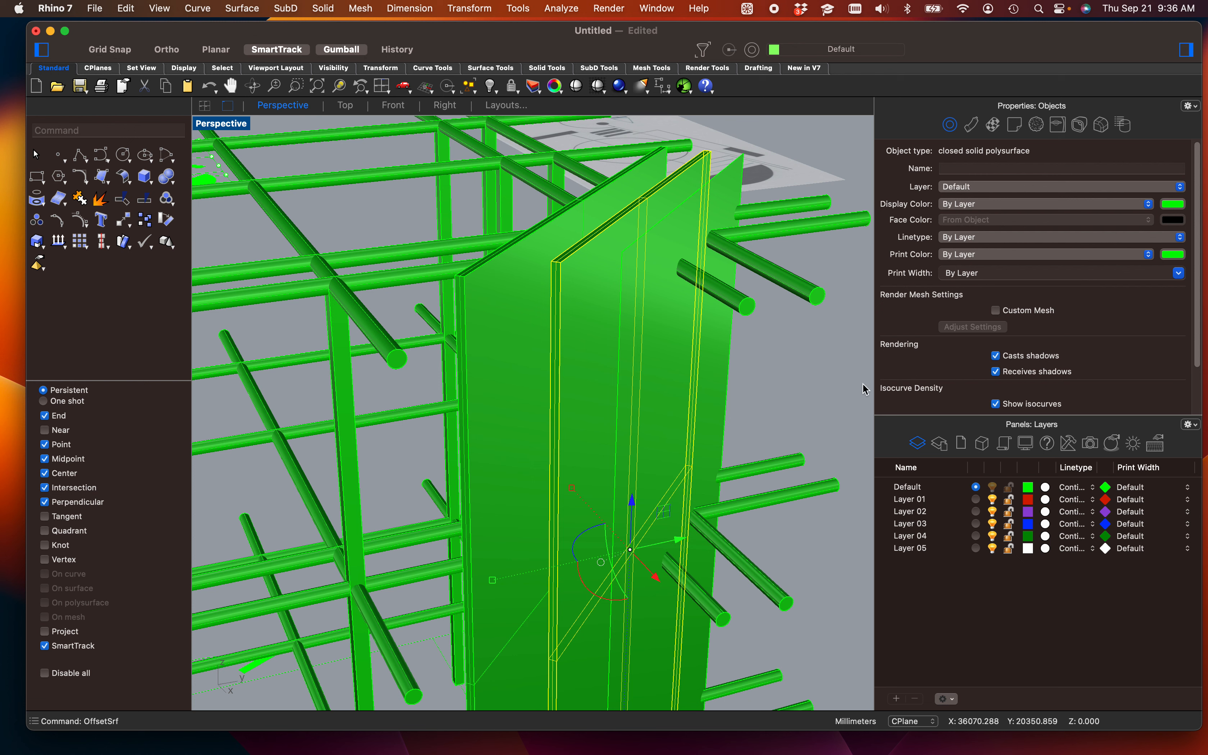
click(772, 419)
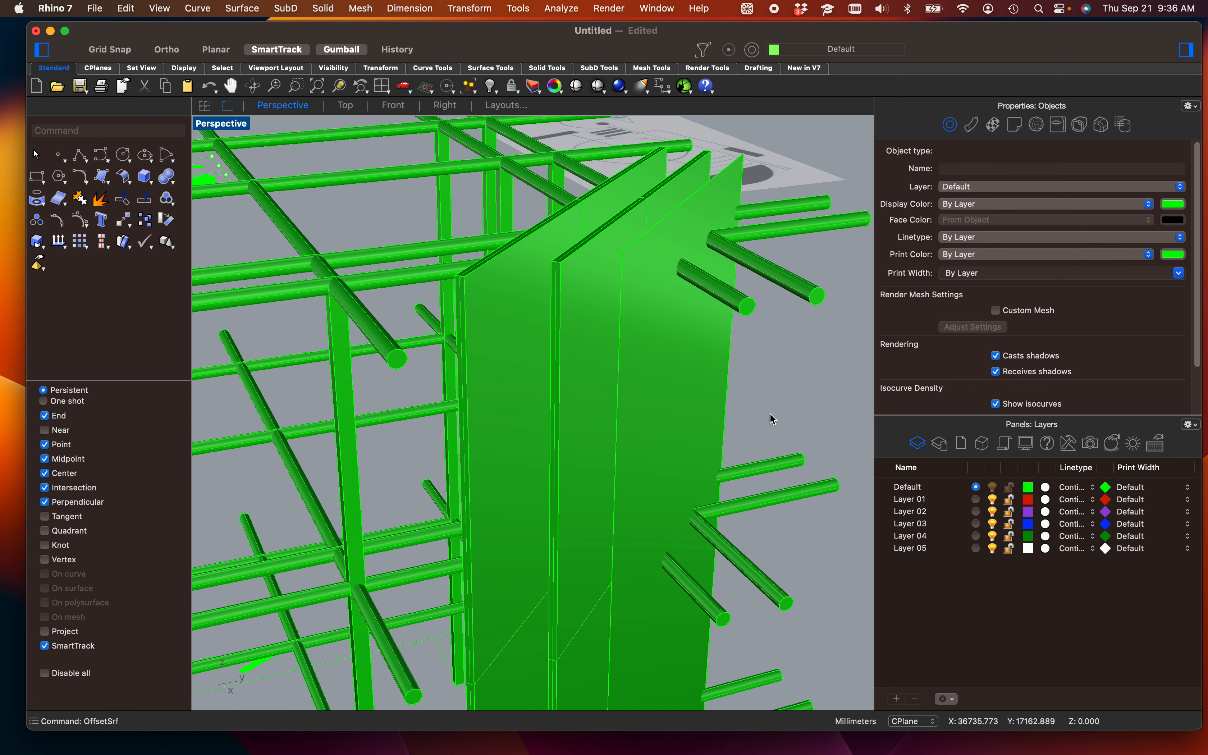
Step: Thicken the remaining tall panel into a solid with OffsetSrf at a 76.2 mm distance, and clear the selection
click(690, 371)
key(Return)
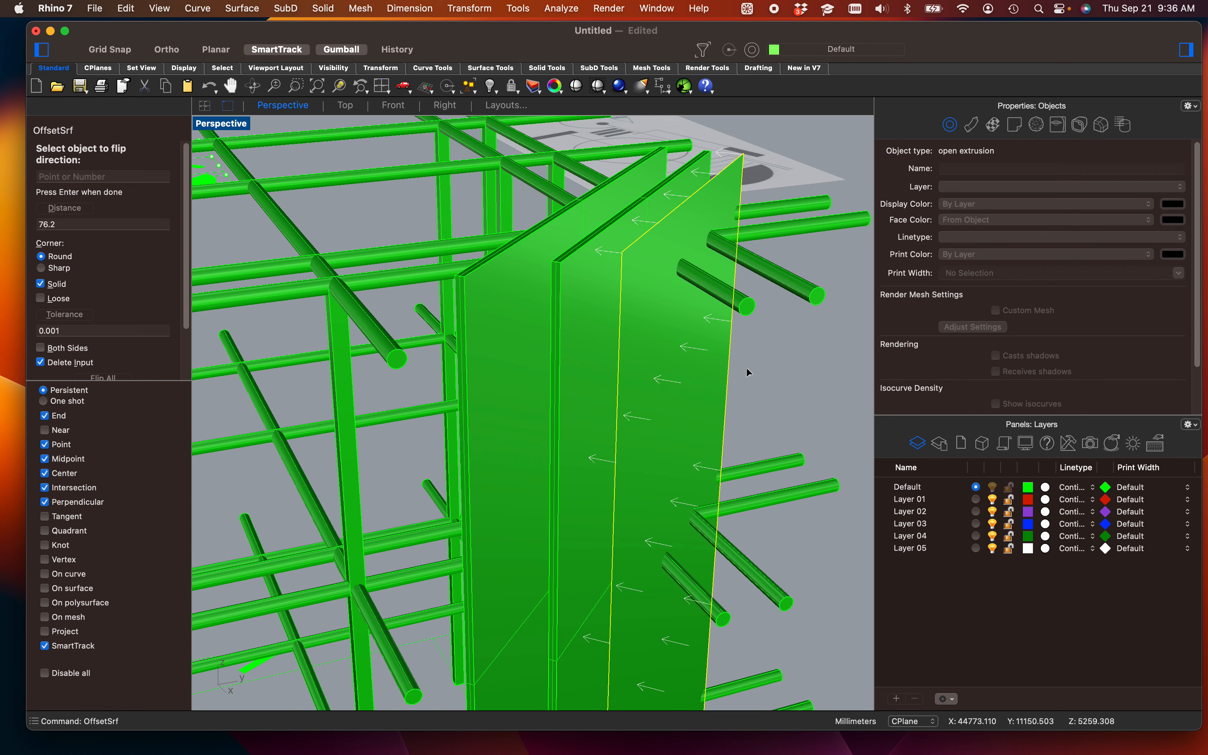
key(Return)
click(772, 375)
Step: Select all three thickened panels, change their object layer to Layer 02, and clear the selection
right_drag(774, 380, 742, 322)
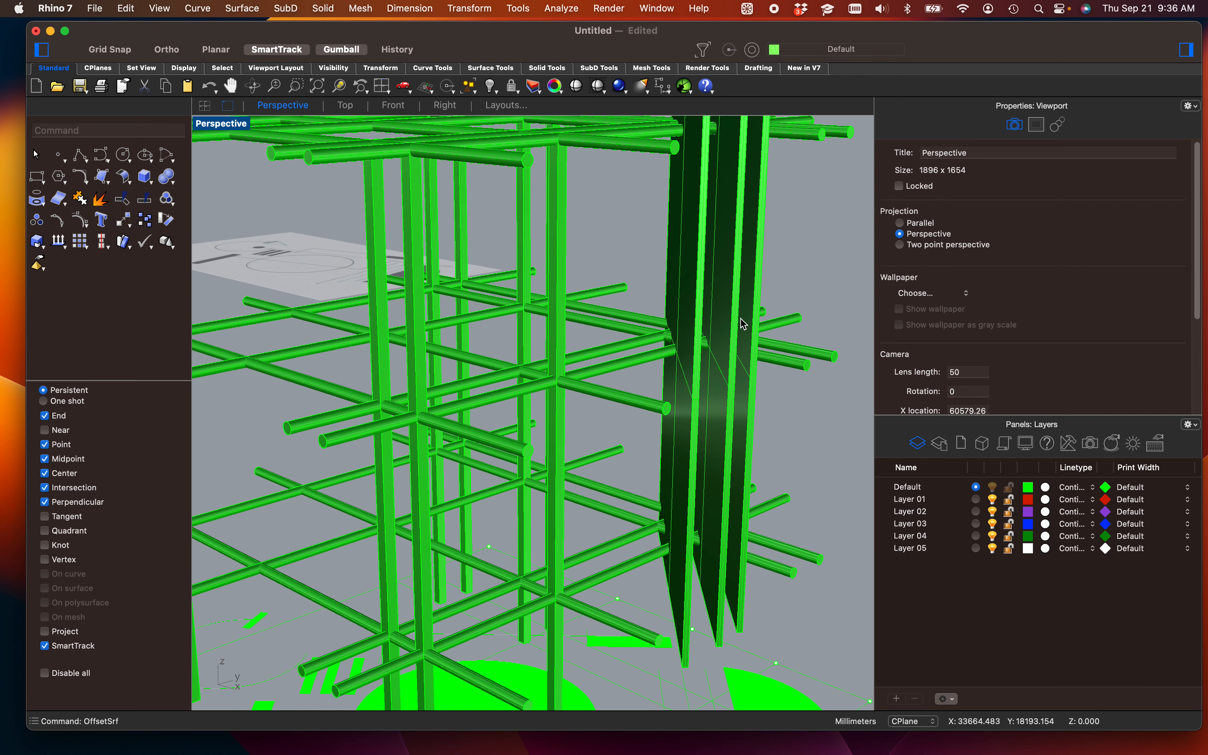
drag(806, 256, 672, 227)
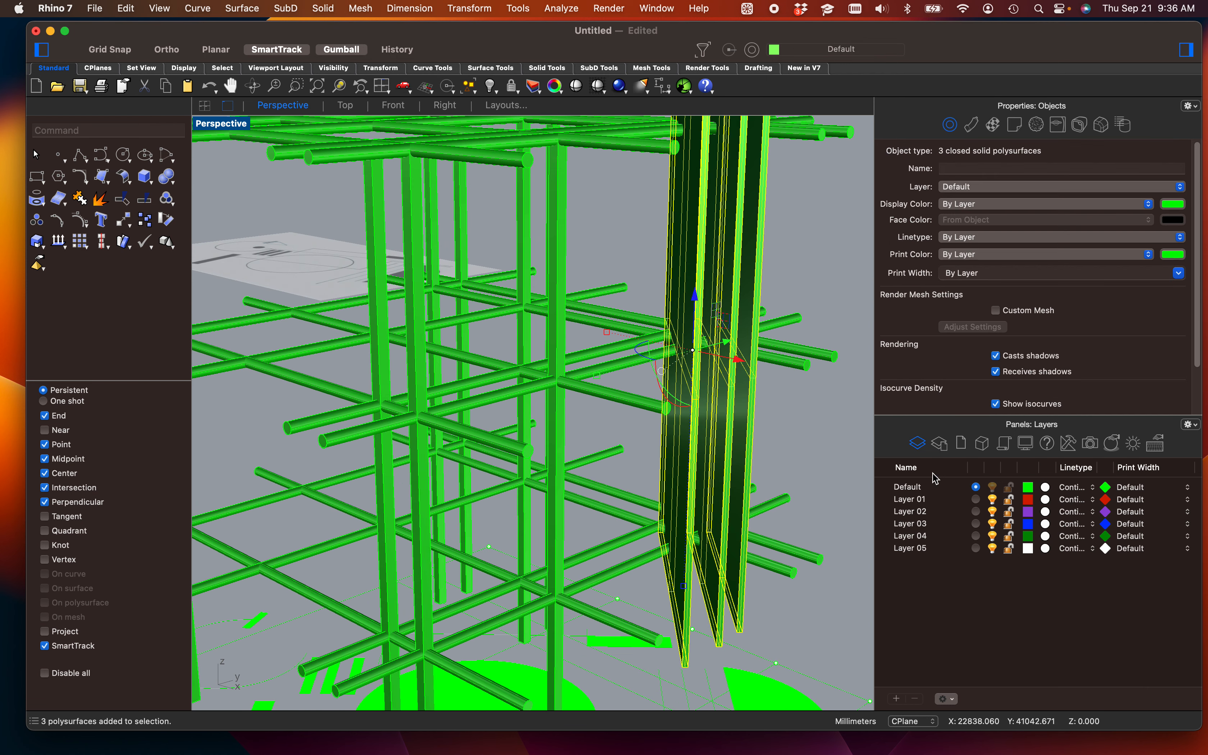
right_click(906, 514)
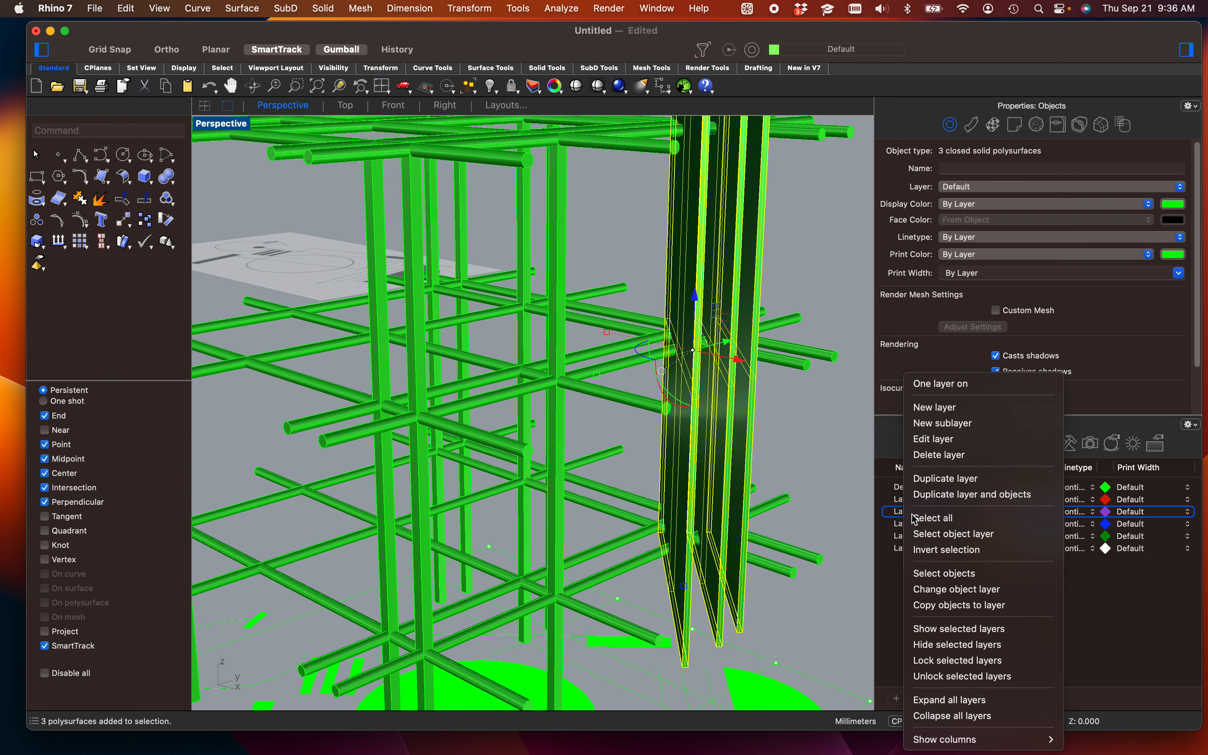
click(934, 589)
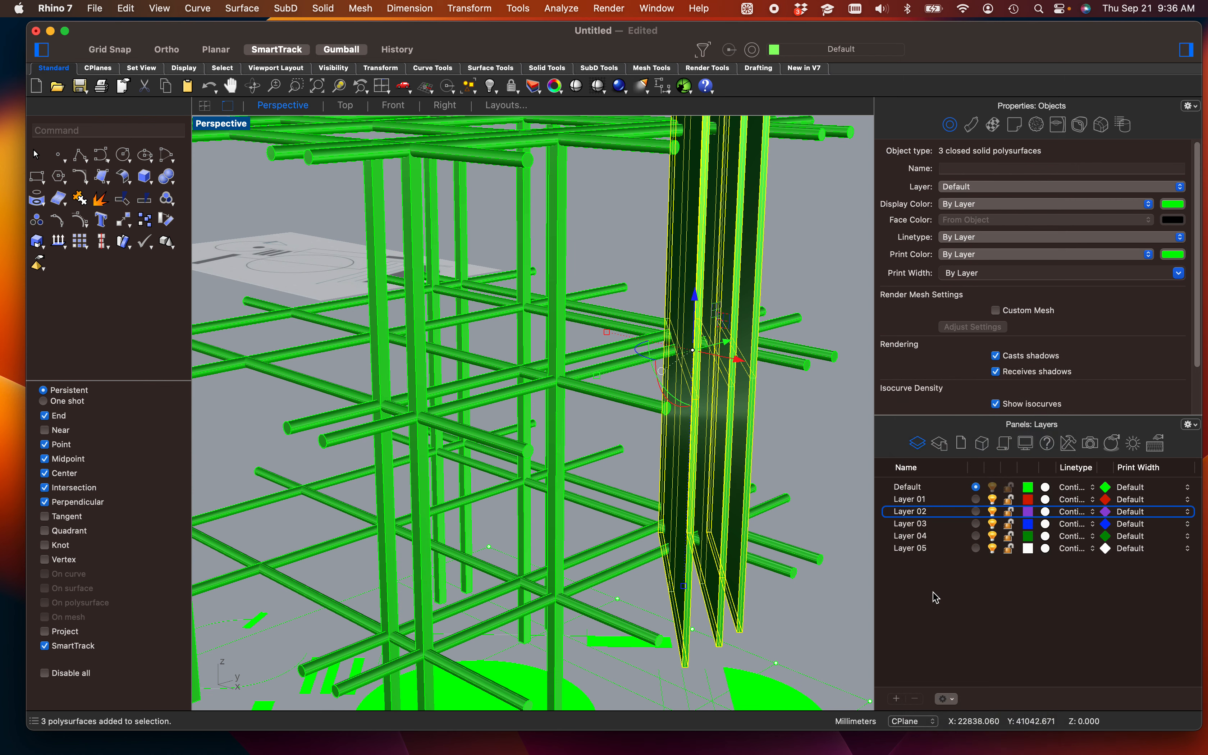
click(806, 489)
Step: Lower the middle purple panel vertically so that it extends below its two neighbours, and deselect it
right_drag(754, 489, 616, 450)
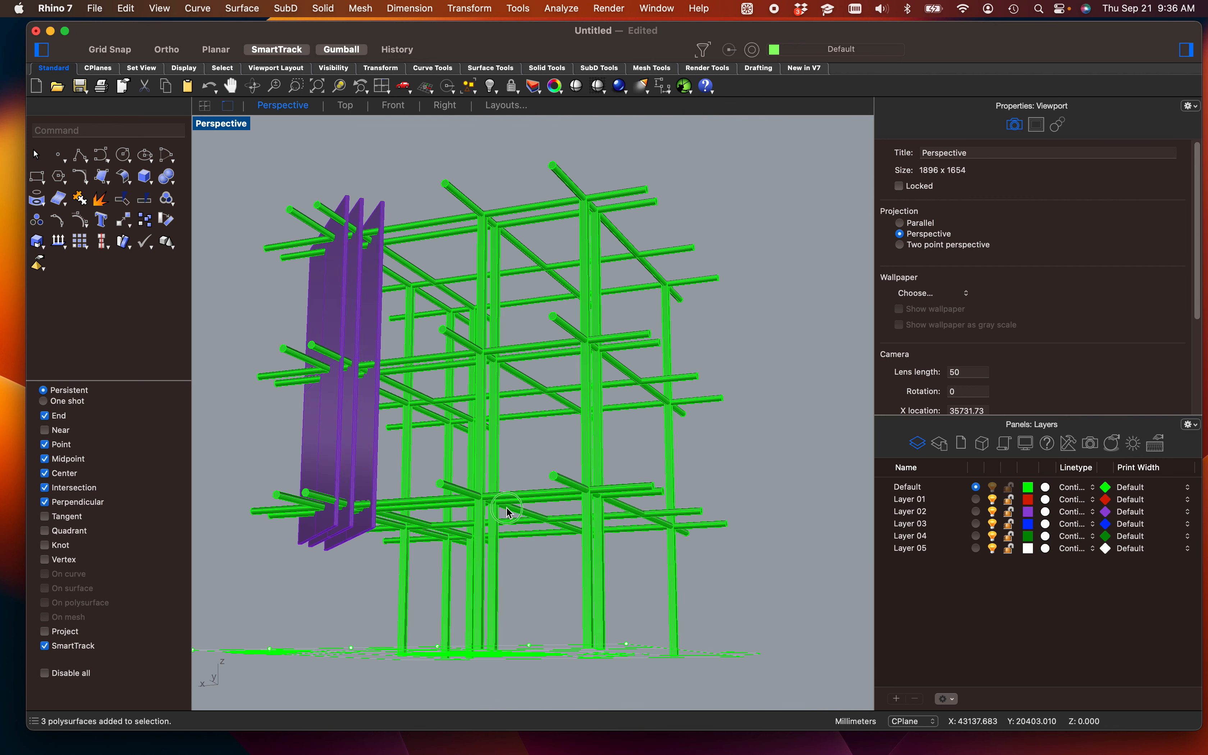
right_drag(506, 508, 568, 483)
scroll(440, 450, up, 4)
click(395, 458)
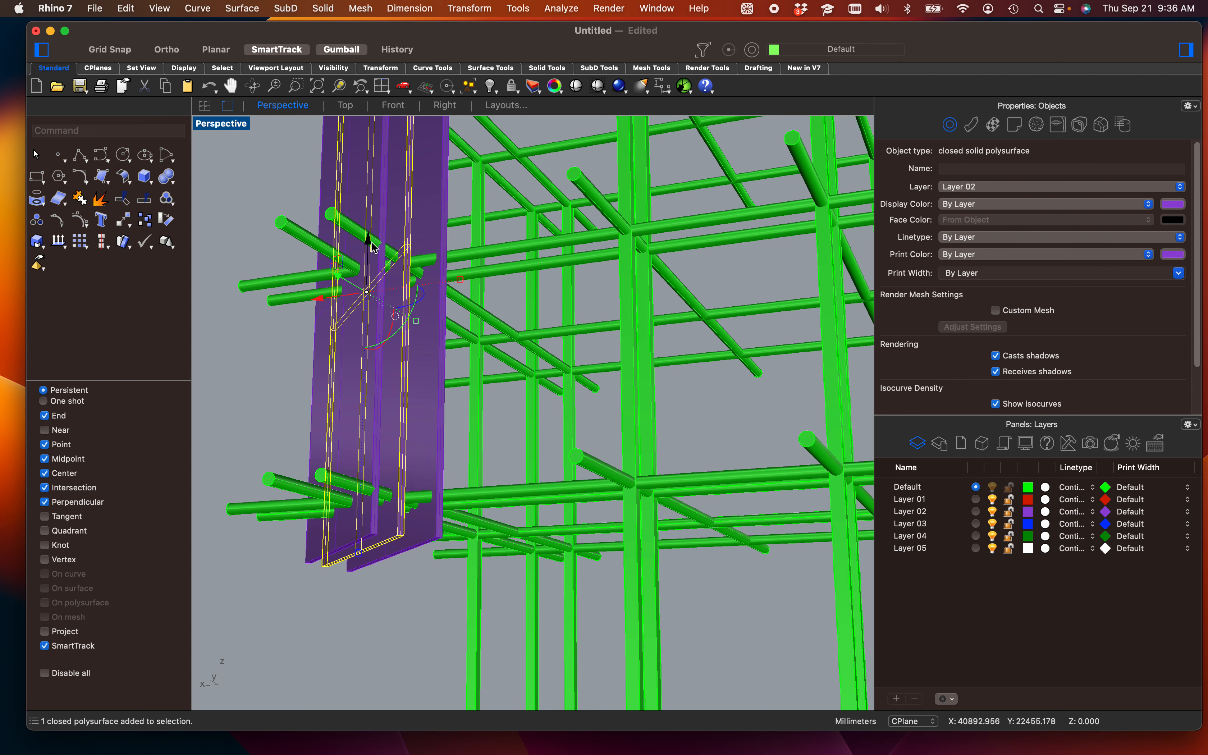
drag(363, 240, 363, 378)
click(290, 398)
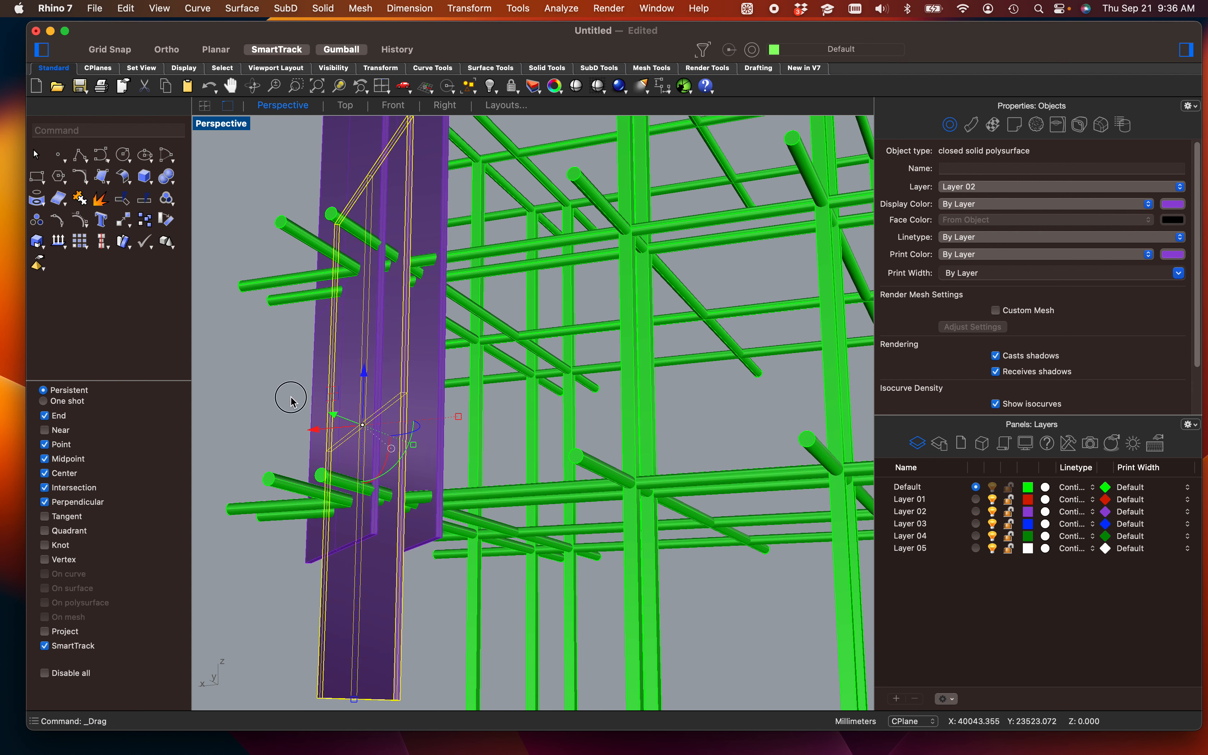
Step: Examine the flat composition beneath the framework, around the filled circle and the short bars, and select the circle's hatch
scroll(291, 399, down, 3)
right_drag(270, 400, 463, 349)
scroll(450, 435, down, 5)
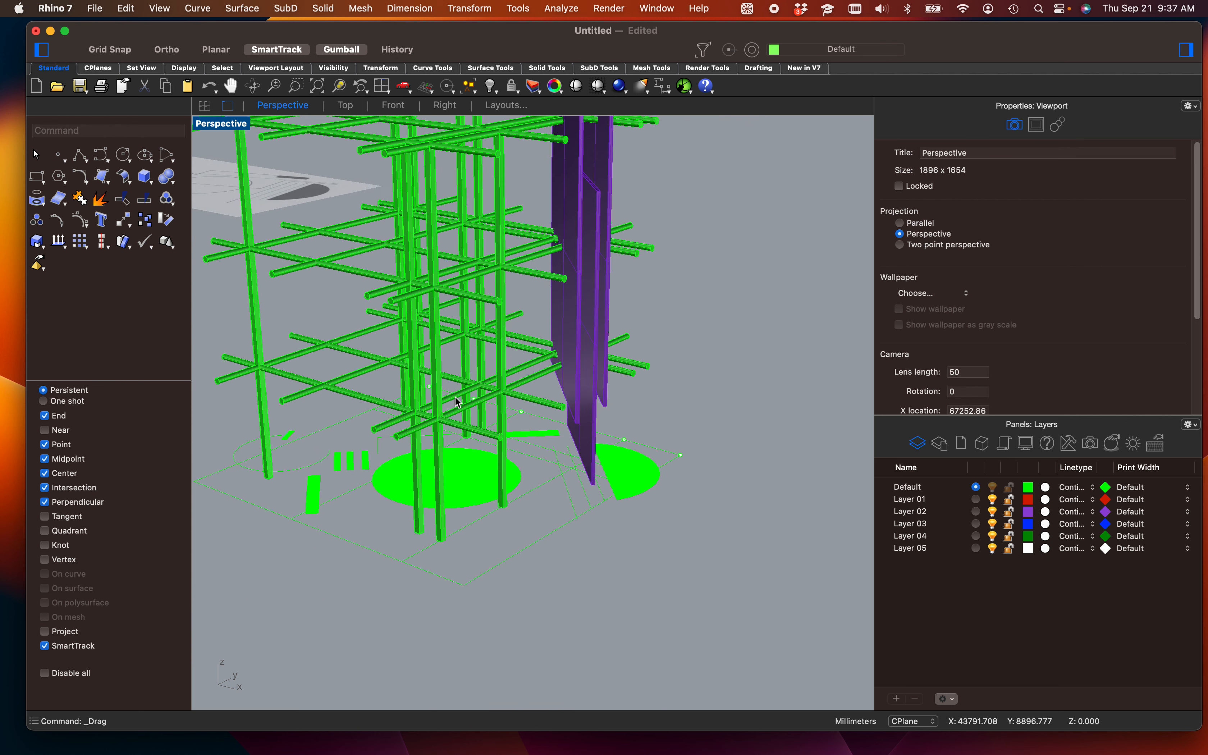
scroll(398, 491, up, 3)
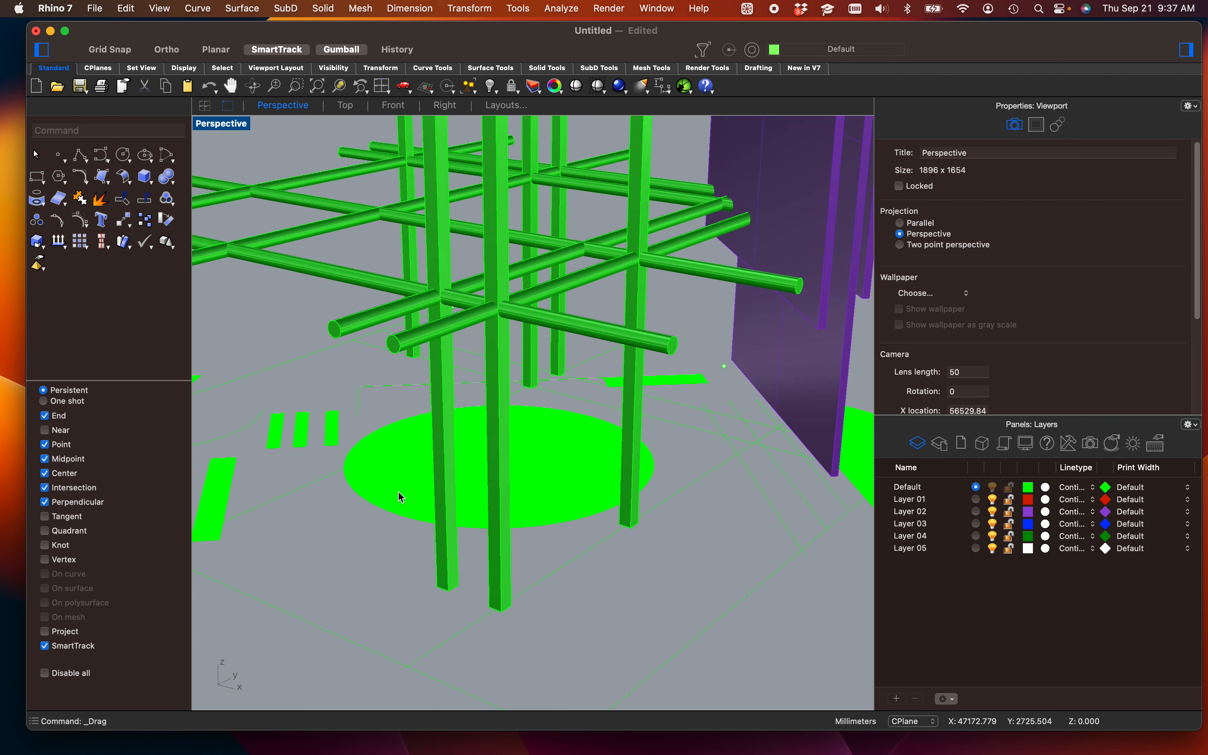
scroll(398, 491, down, 3)
right_drag(399, 490, 499, 514)
scroll(502, 497, up, 2)
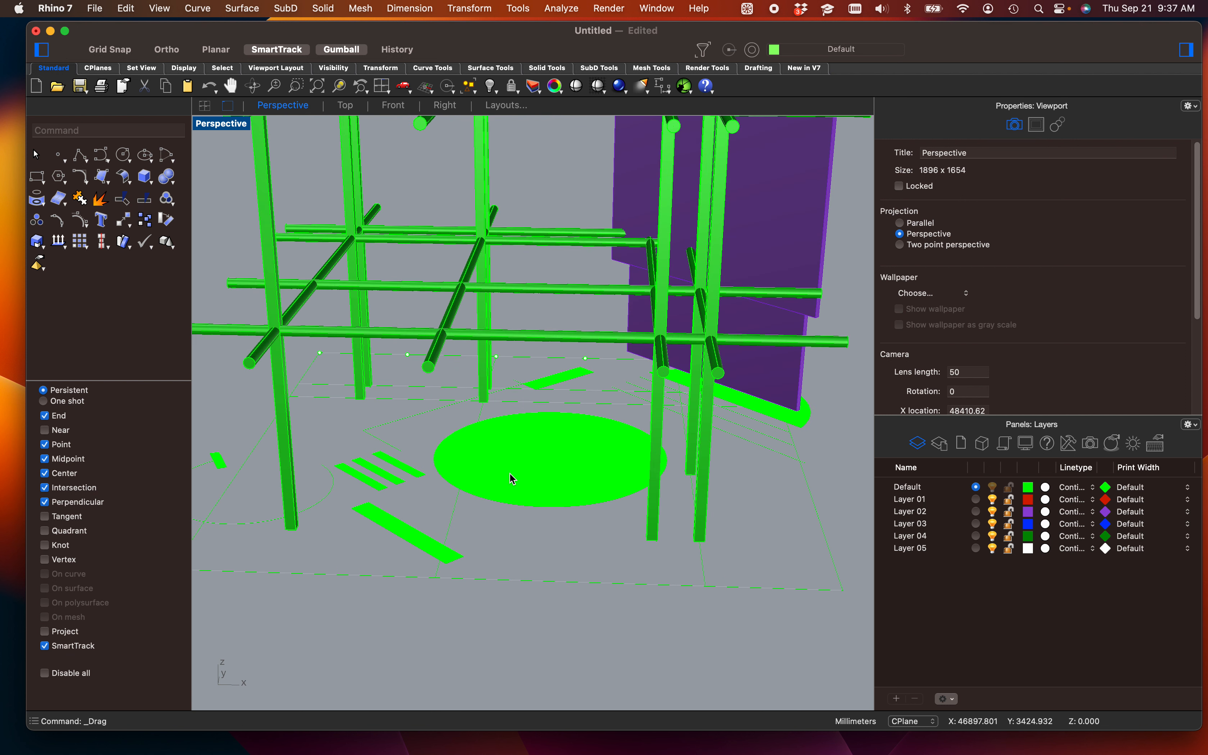
click(510, 479)
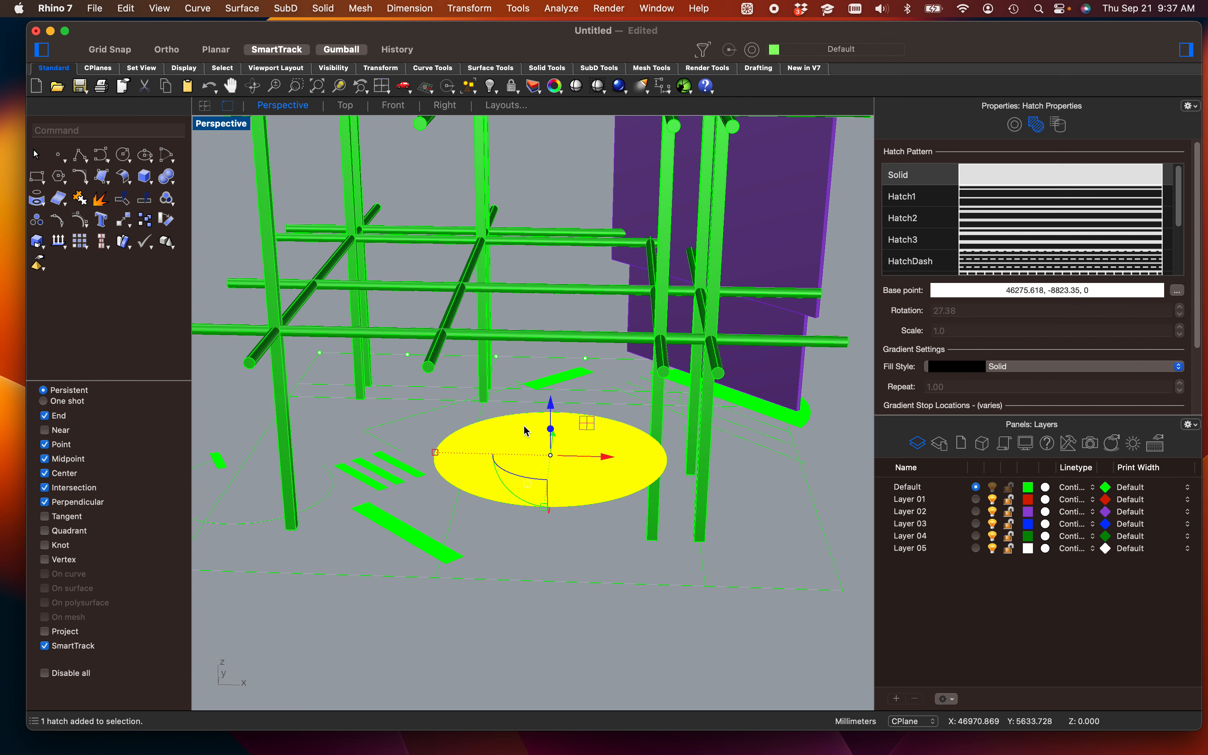
scroll(506, 438, up, 2)
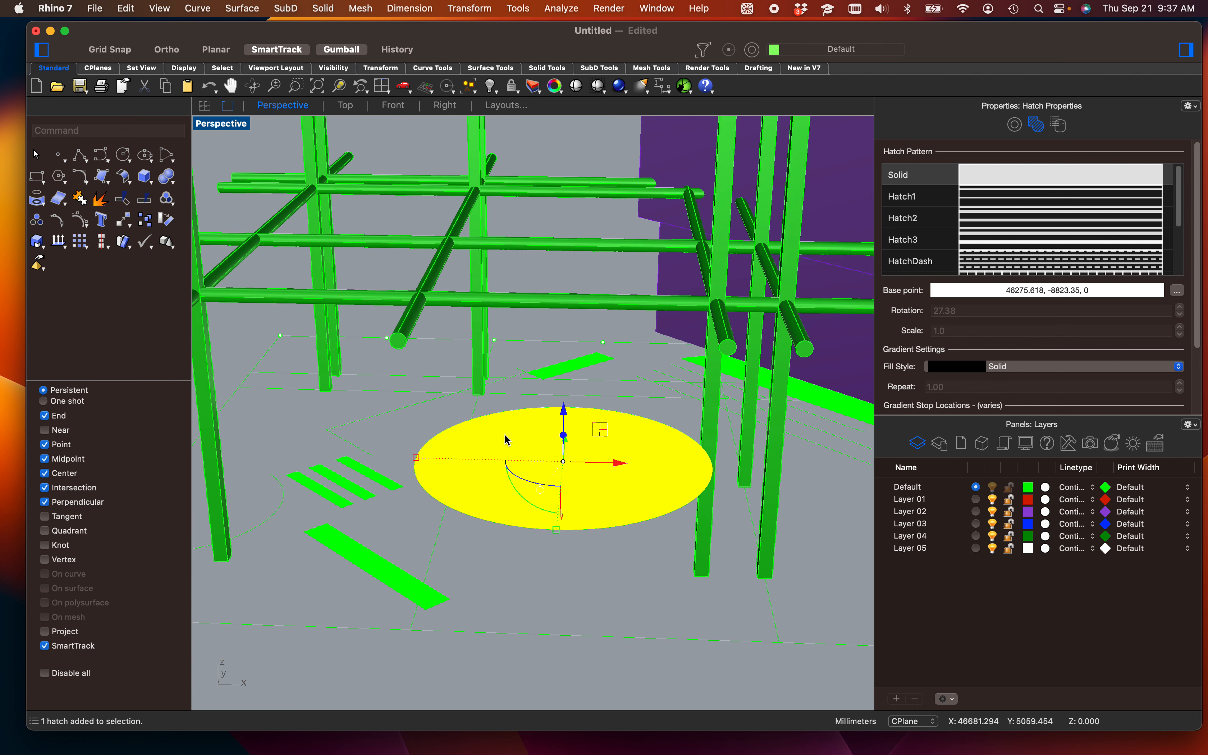
Step: Extrude the open angled curve behind the filled circle upward about 2570 mm with ExtrudeCrv, accepting the self-intersecting curve
click(376, 417)
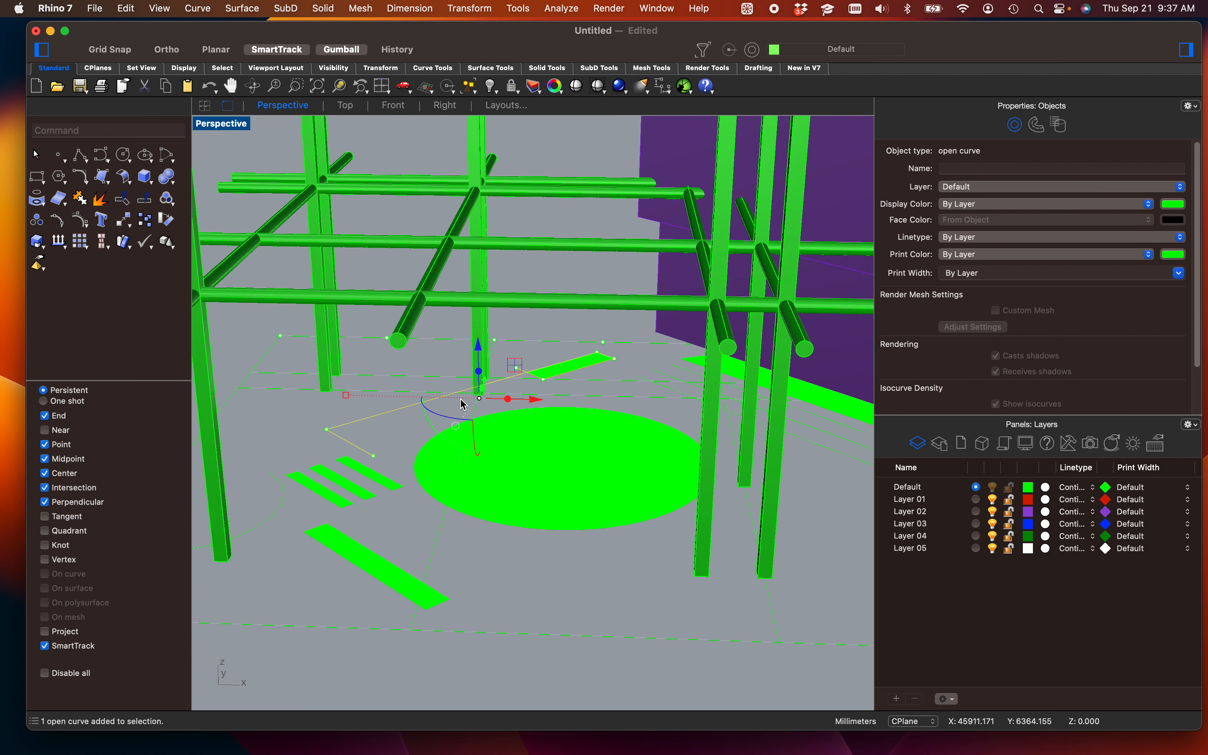
text(ExtrudeCrv)
key(Return)
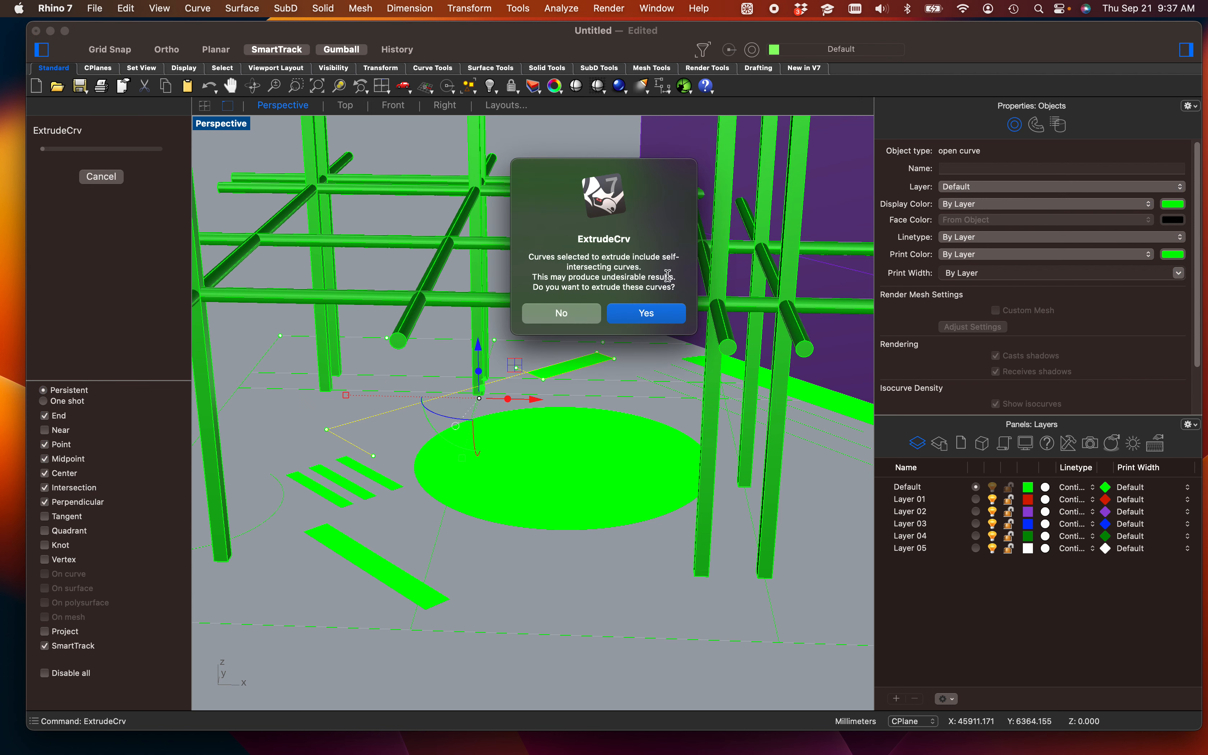
click(643, 313)
scroll(574, 202, down, 5)
key(shift)
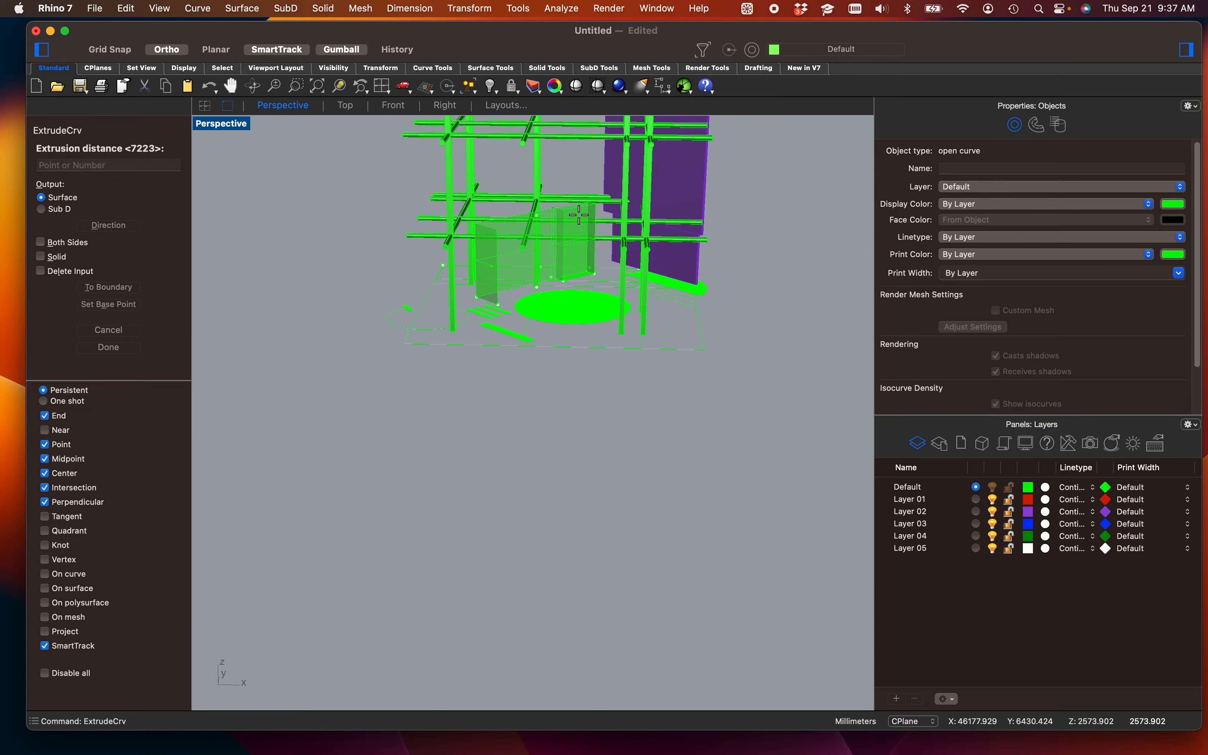
click(574, 212)
Step: Thicken the extruded angled surface into a 12" solid wall with OffsetSrf, and clear the selection
scroll(525, 272, up, 3)
right_drag(525, 272, 484, 287)
scroll(484, 287, up, 5)
click(483, 292)
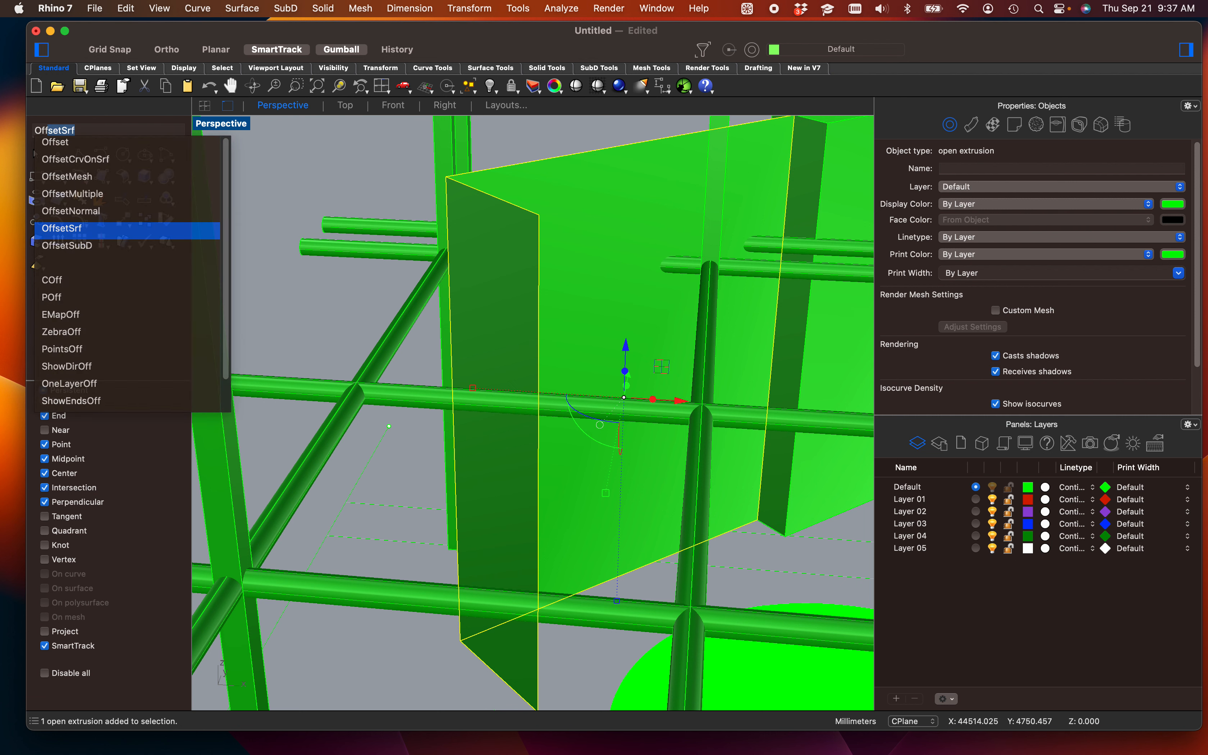
key(Return)
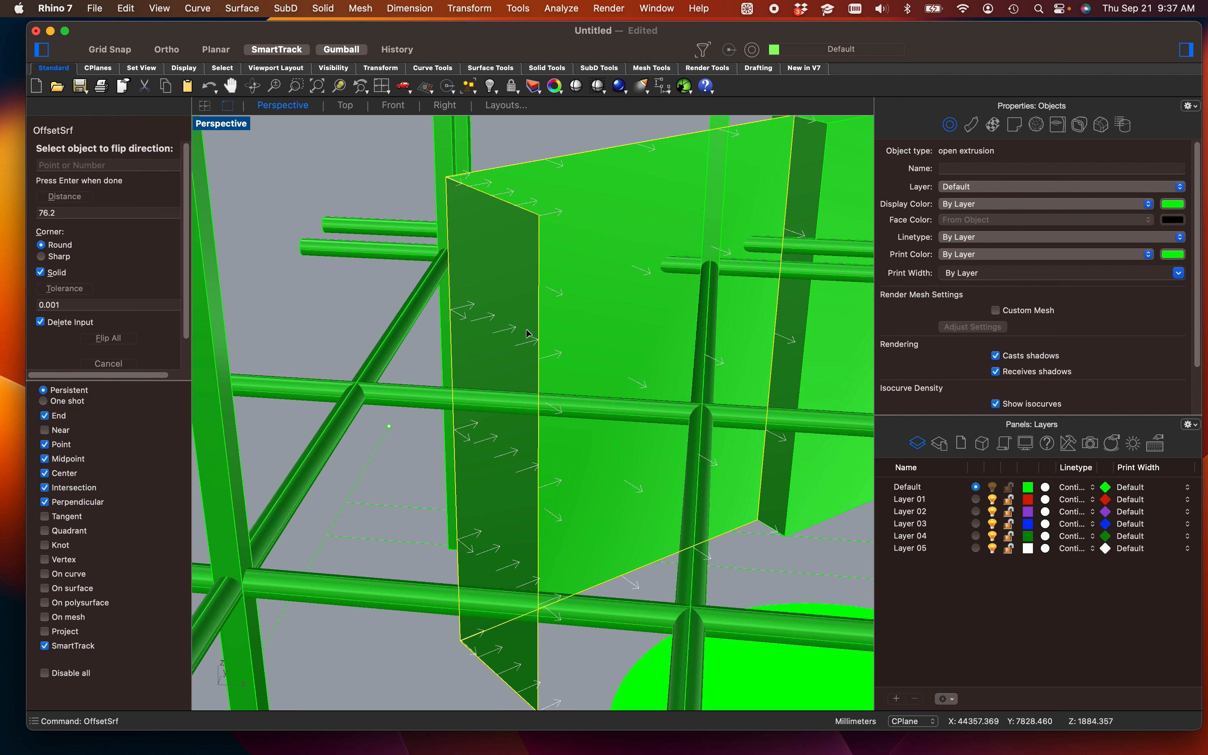
text(12")
key(Return)
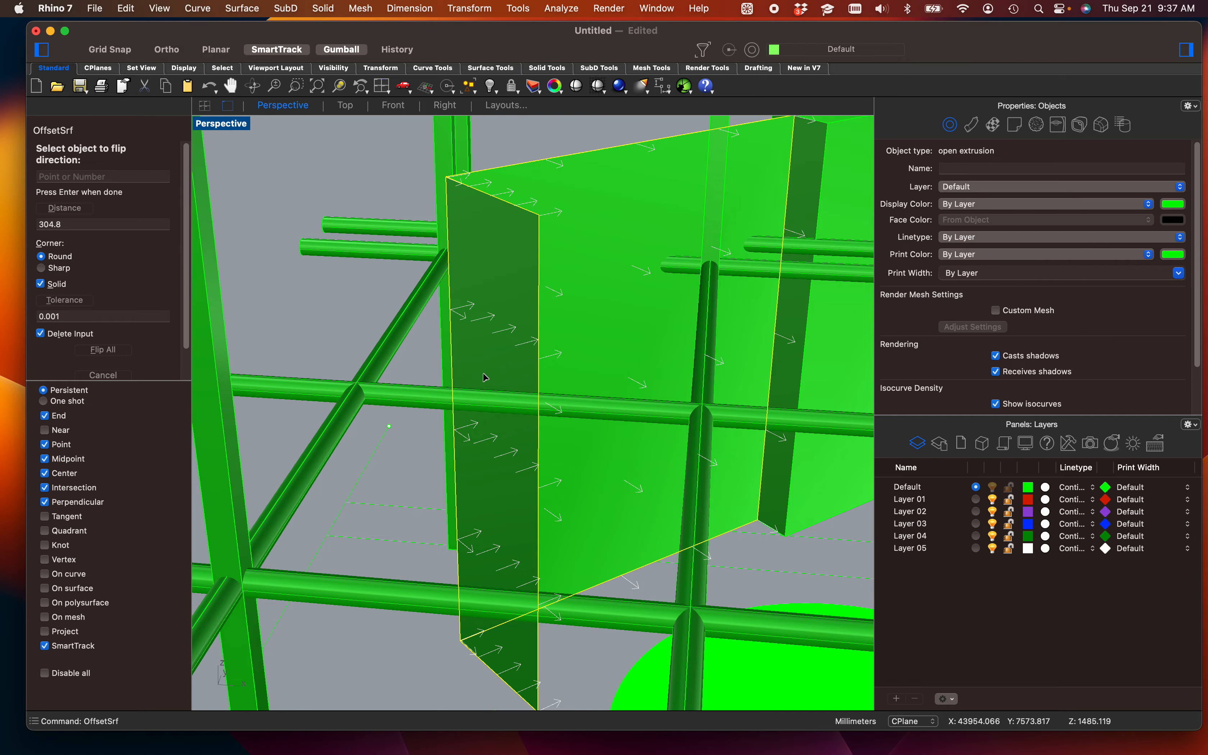
key(Return)
key(Escape)
Step: Examine the thickened angled wall and its relation to the columns and purple panels from several angles
right_drag(310, 278, 466, 304)
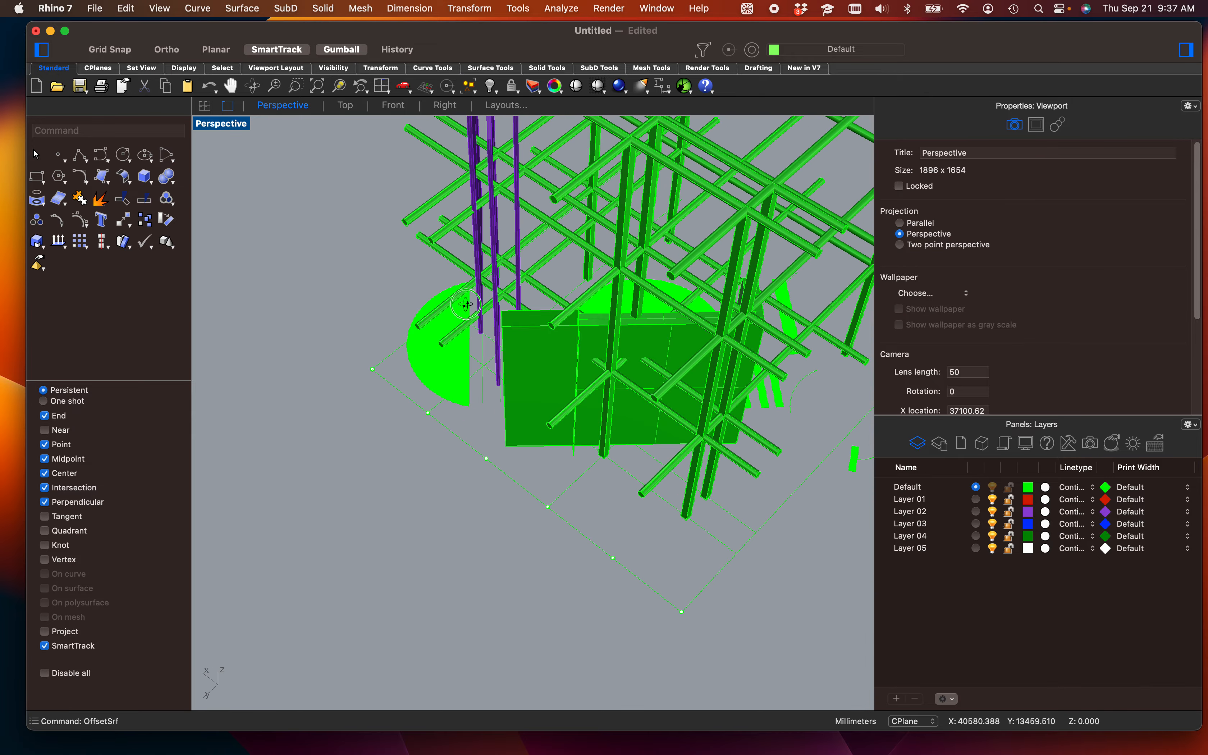
scroll(534, 323, up, 10)
shift+right_drag(659, 368, 300, 605)
right_drag(524, 434, 491, 413)
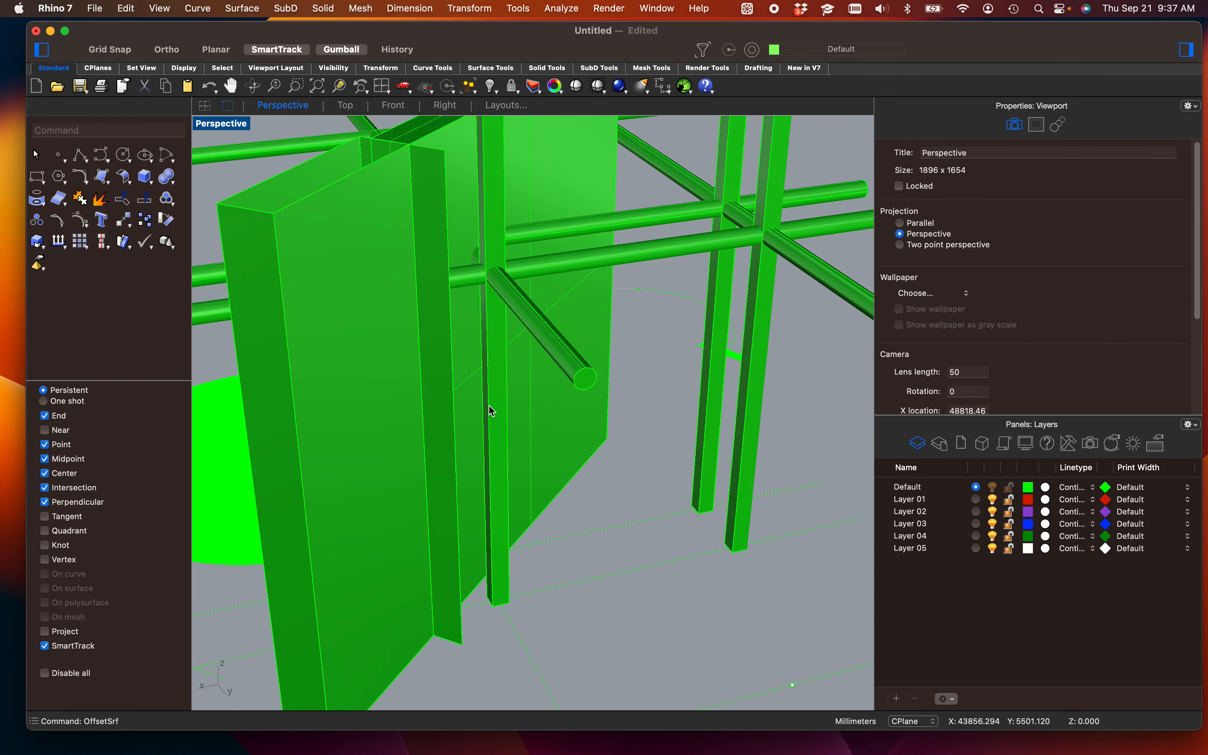
scroll(372, 265, down, 6)
right_drag(394, 324, 380, 375)
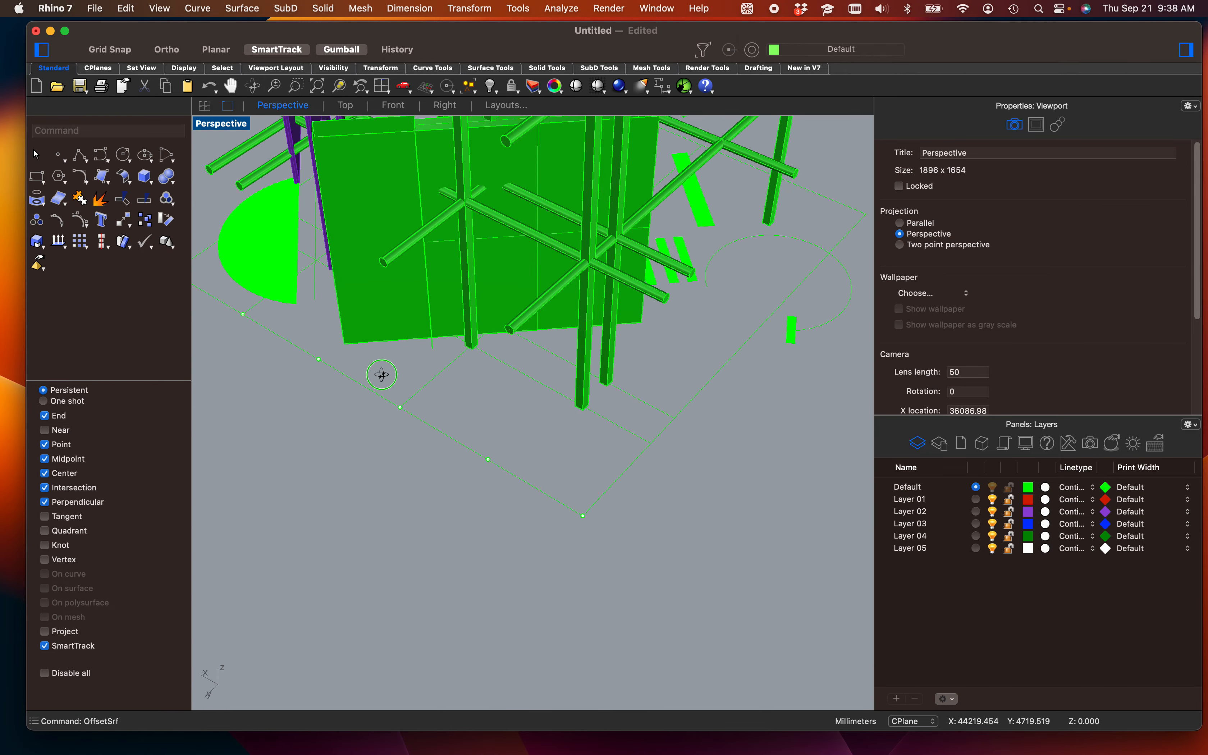
right_drag(438, 407, 569, 418)
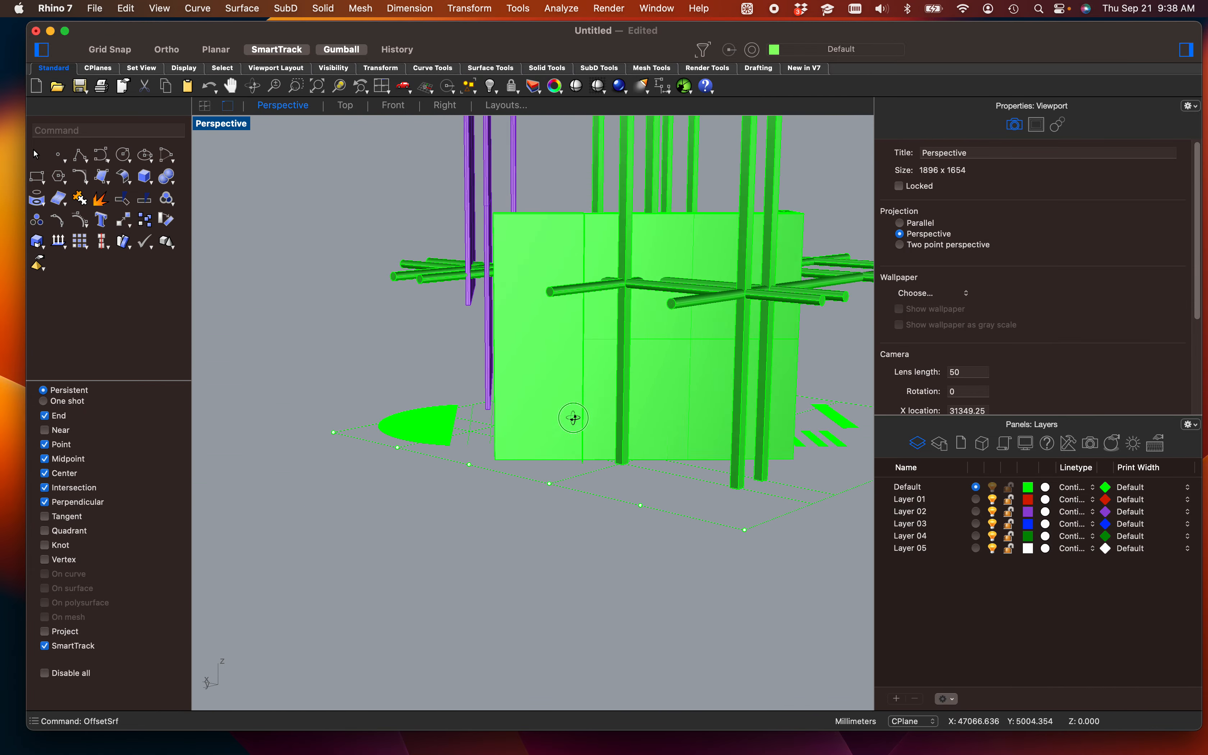
Step: Draw a circle in the Right view centred just below the base of the angled wall, overlapping its lower part, and select it
double_click(235, 123)
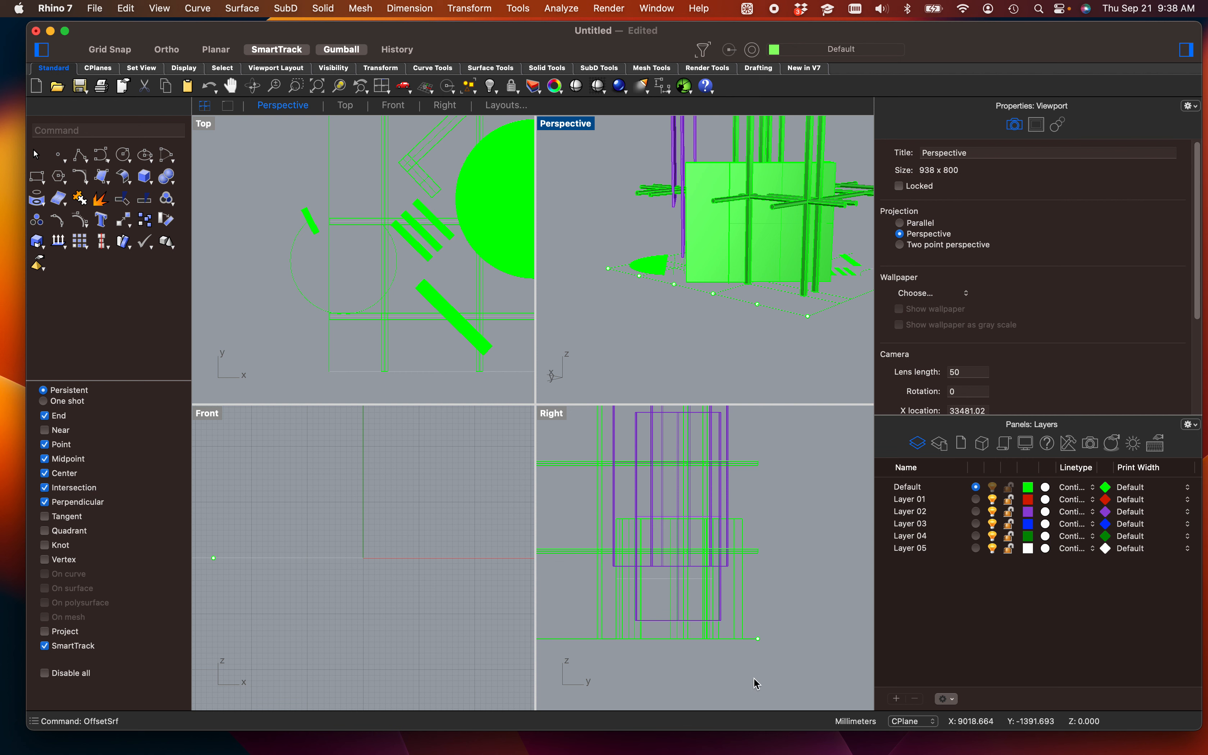
right_drag(706, 642, 746, 625)
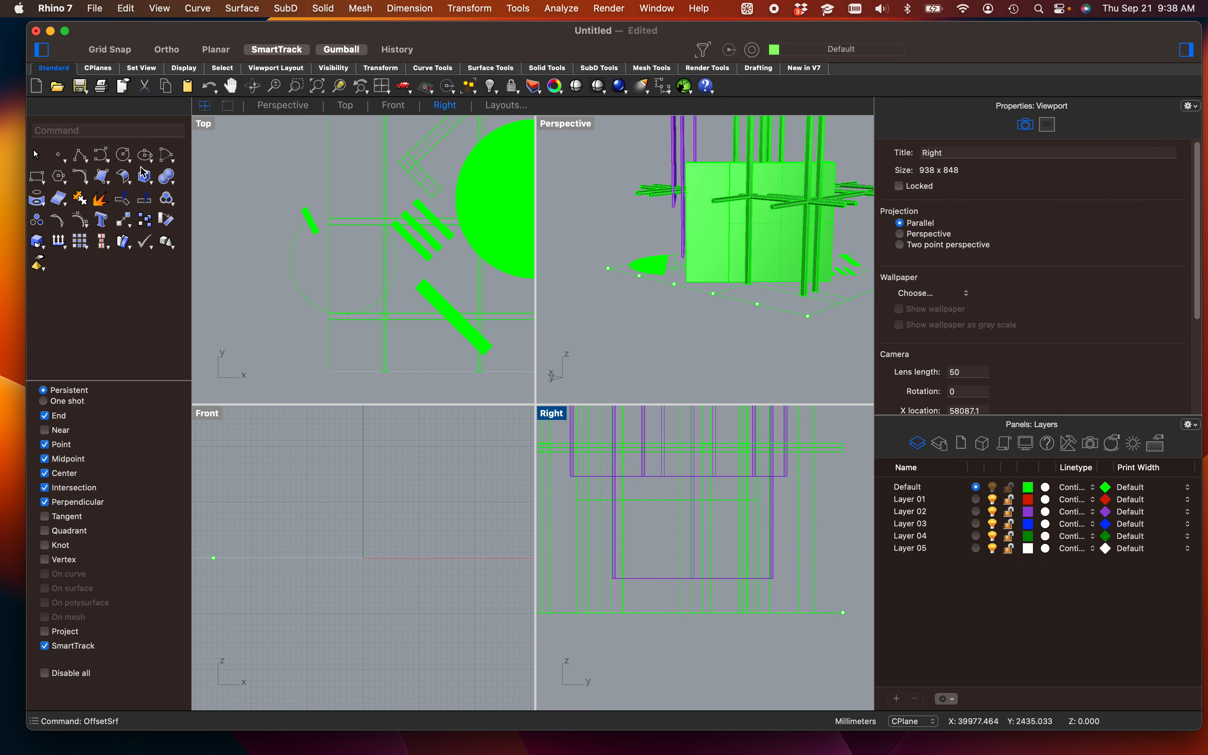
click(132, 159)
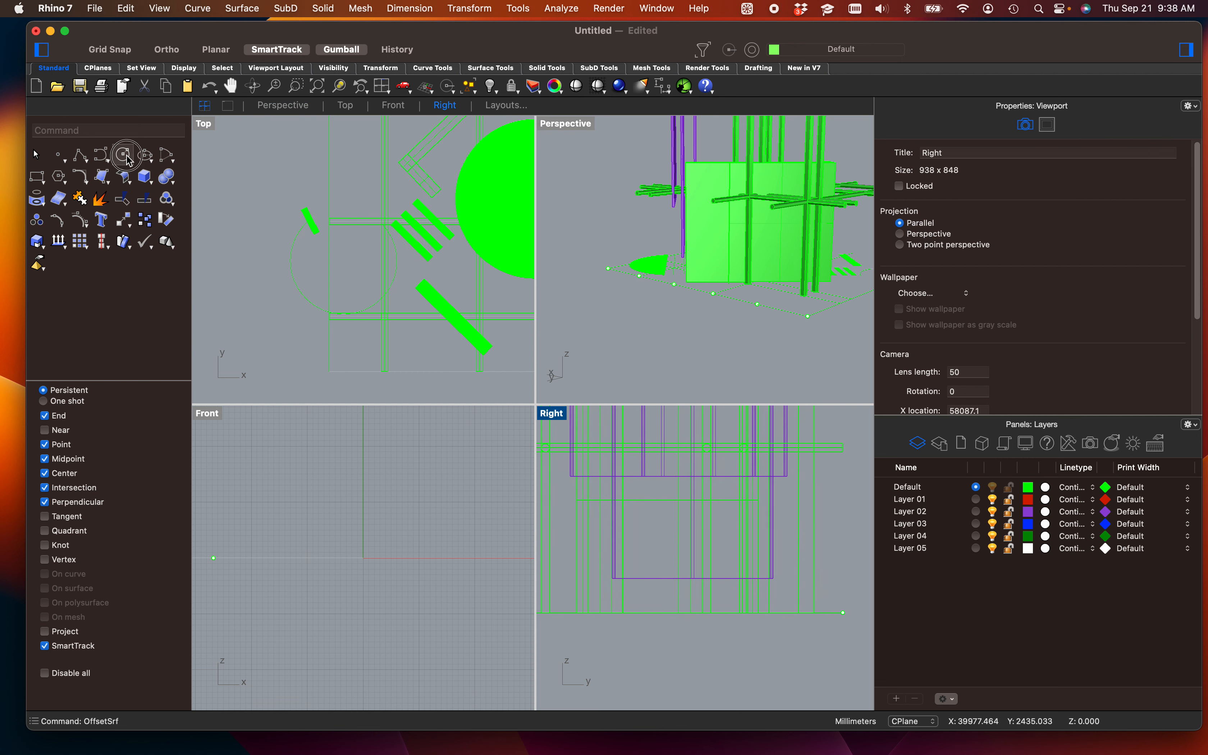
click(687, 636)
click(694, 525)
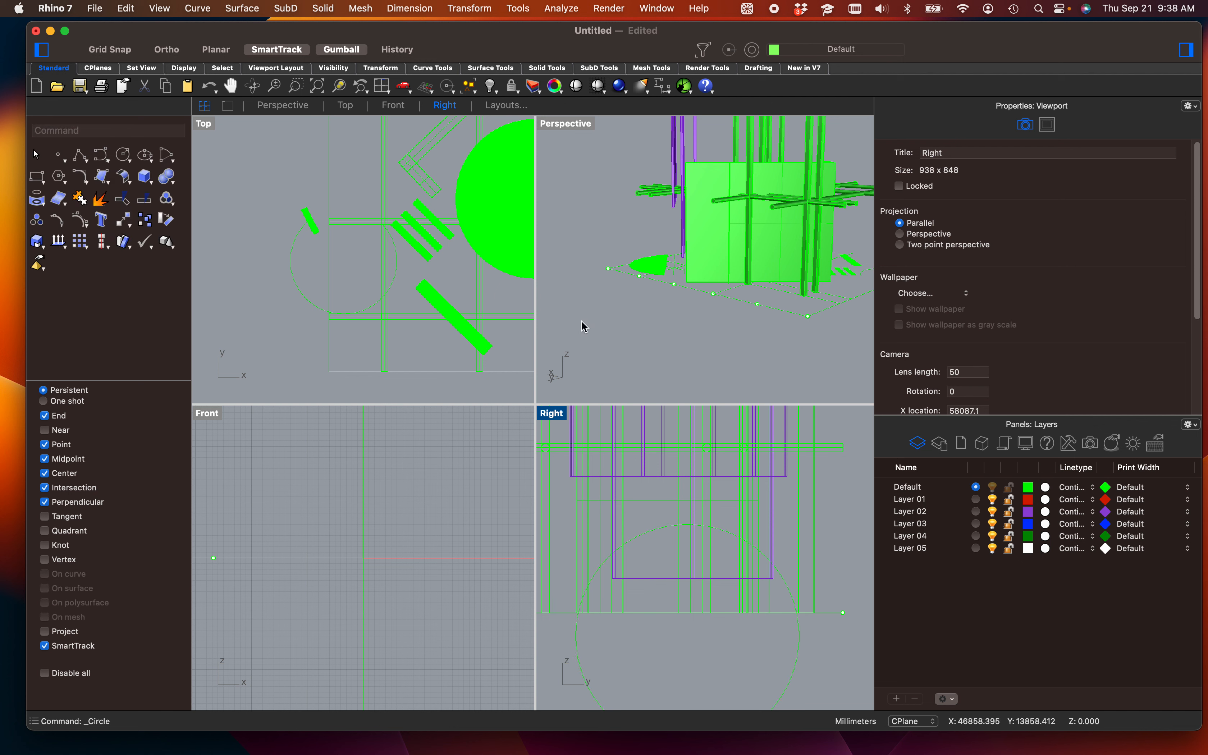
click(798, 675)
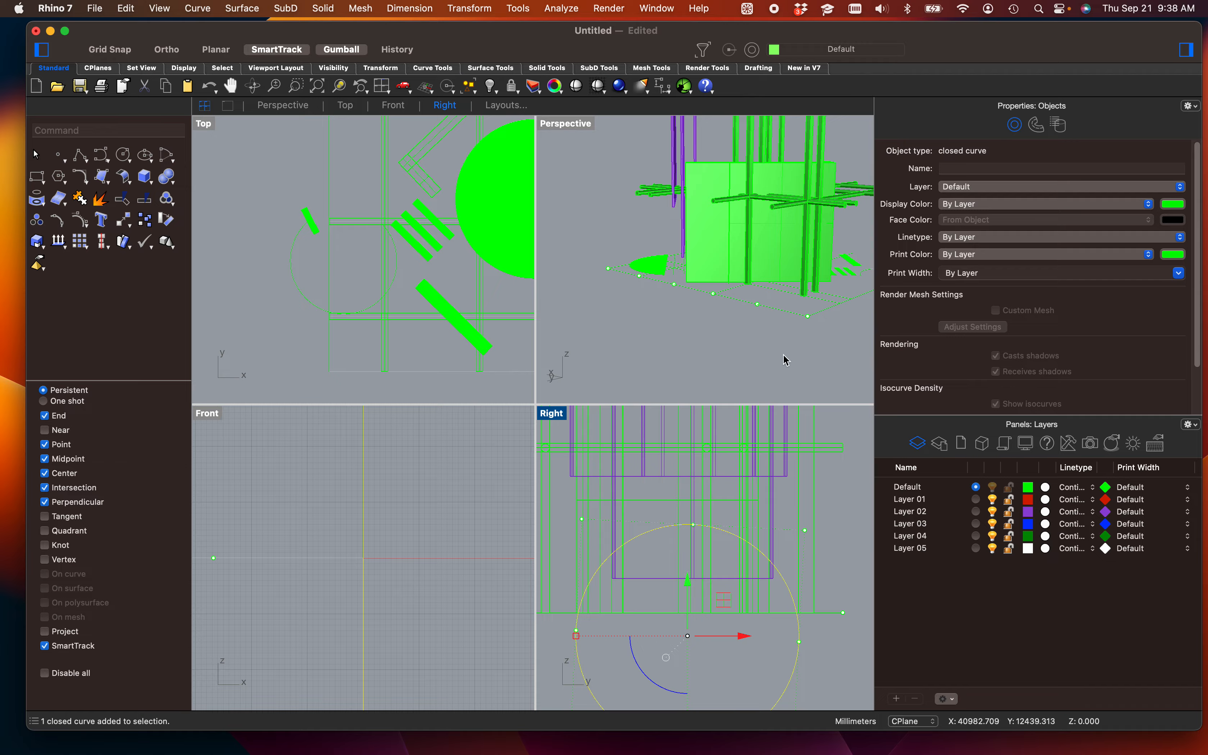
Step: Move the upright circle perpendicular to its plane until it stands clear of the framework
right_drag(785, 359, 700, 275)
scroll(717, 313, down, 10)
drag(671, 236, 545, 229)
Step: Scale the upright circle down slightly and raise it so its centre sits at about ground level in front of the angled wall
scroll(562, 228, up, 10)
scroll(566, 233, up, 5)
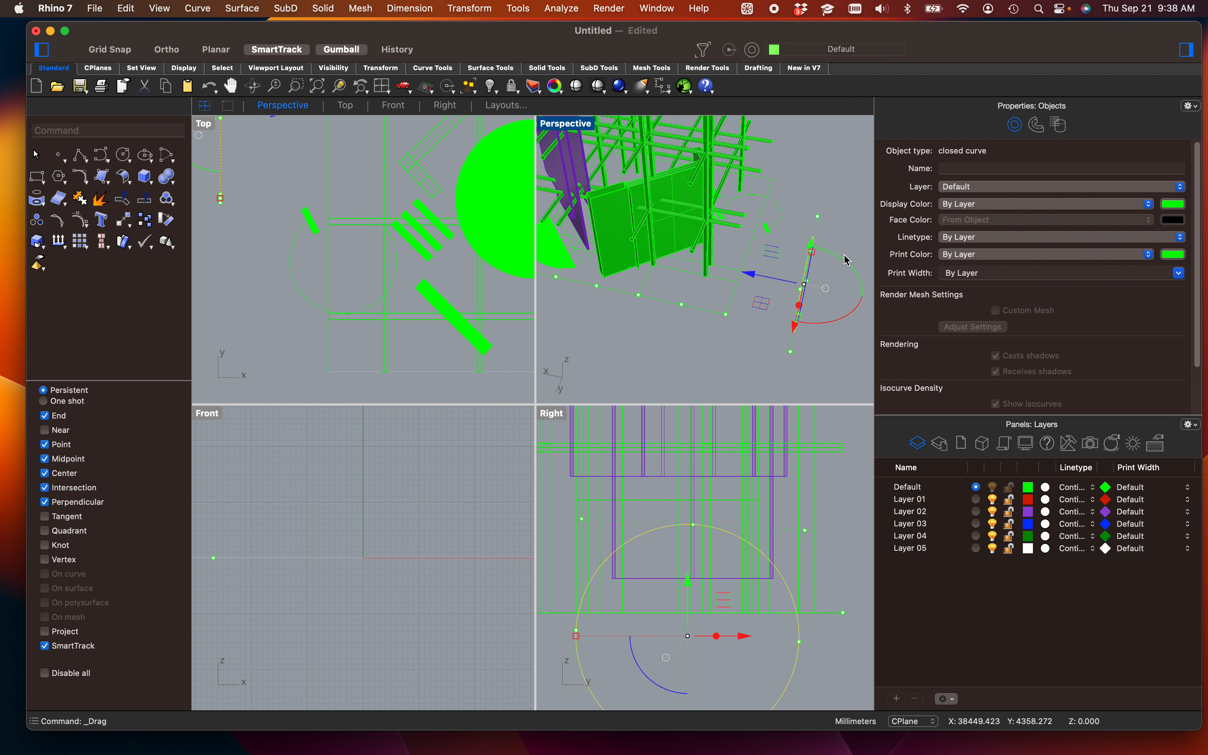
scroll(803, 223, up, 10)
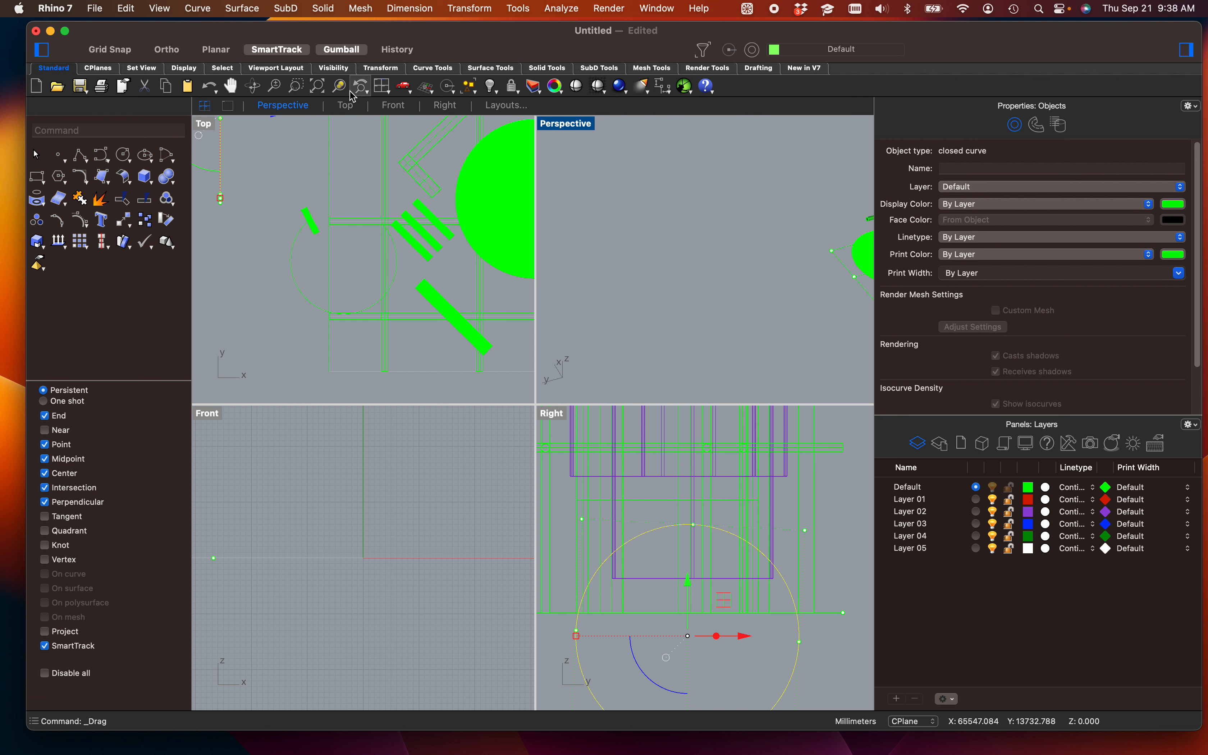
click(339, 86)
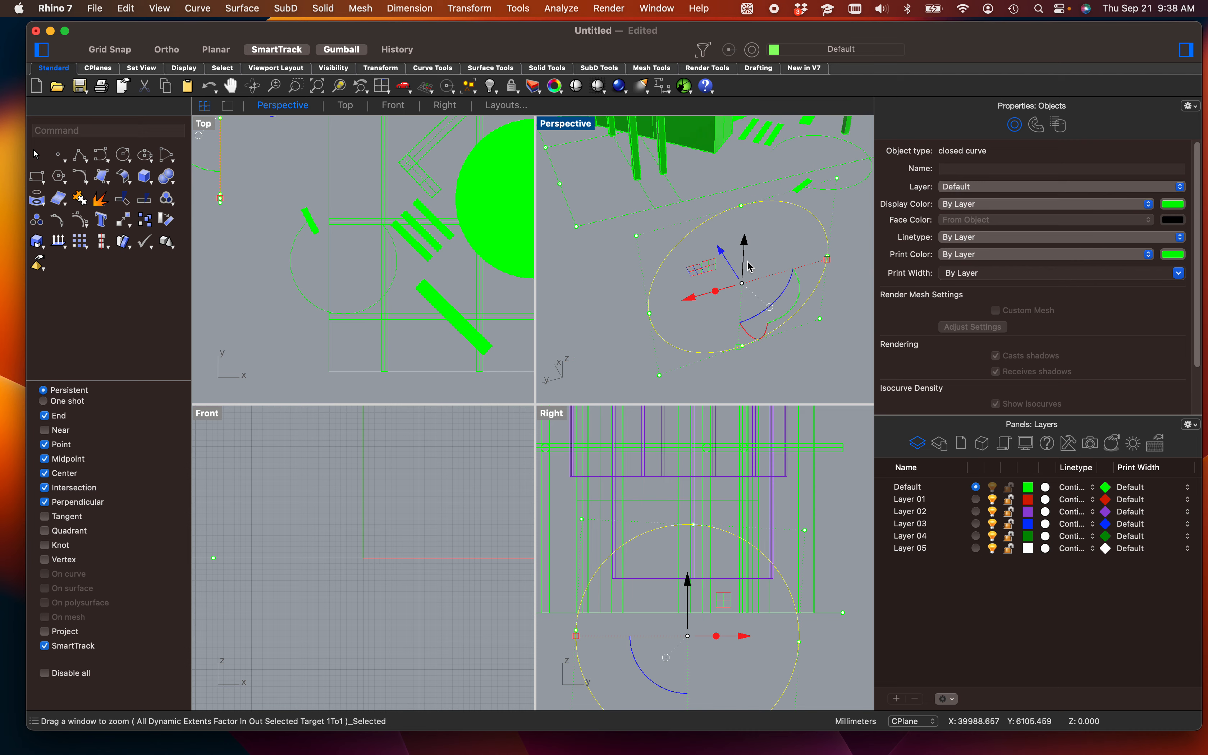
right_drag(744, 305, 688, 266)
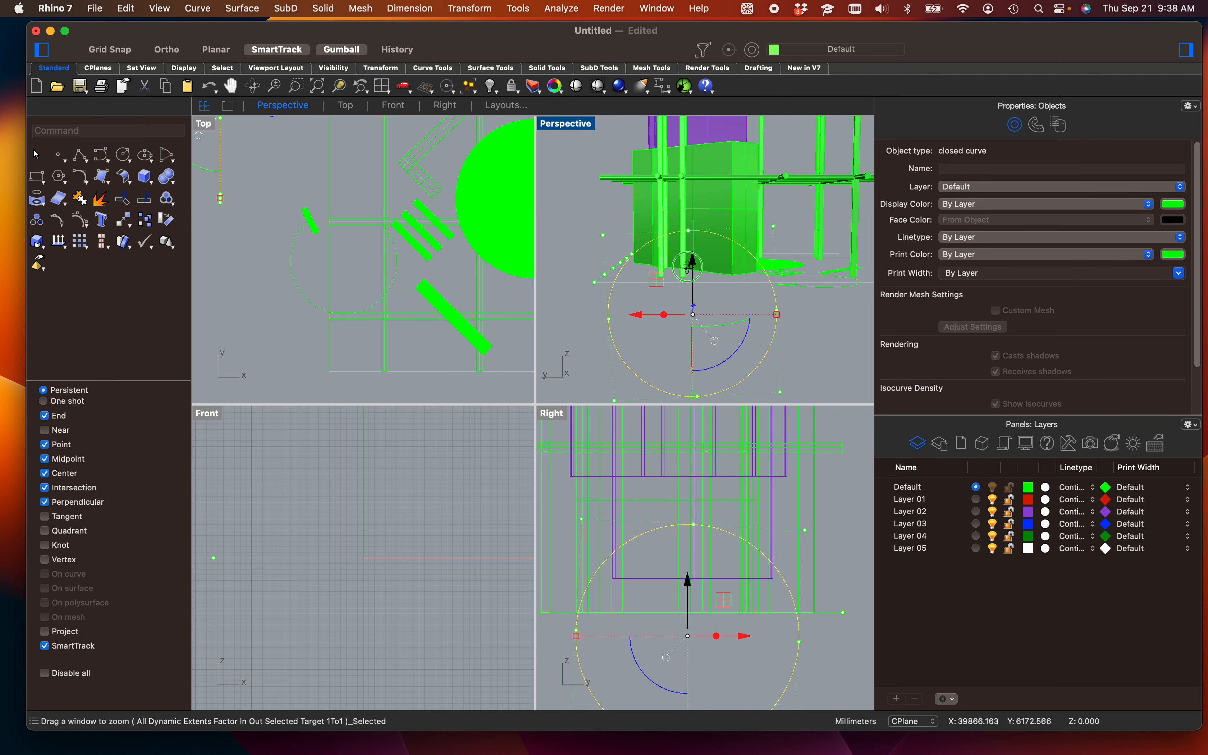
drag(778, 316, 767, 318)
drag(693, 248, 698, 246)
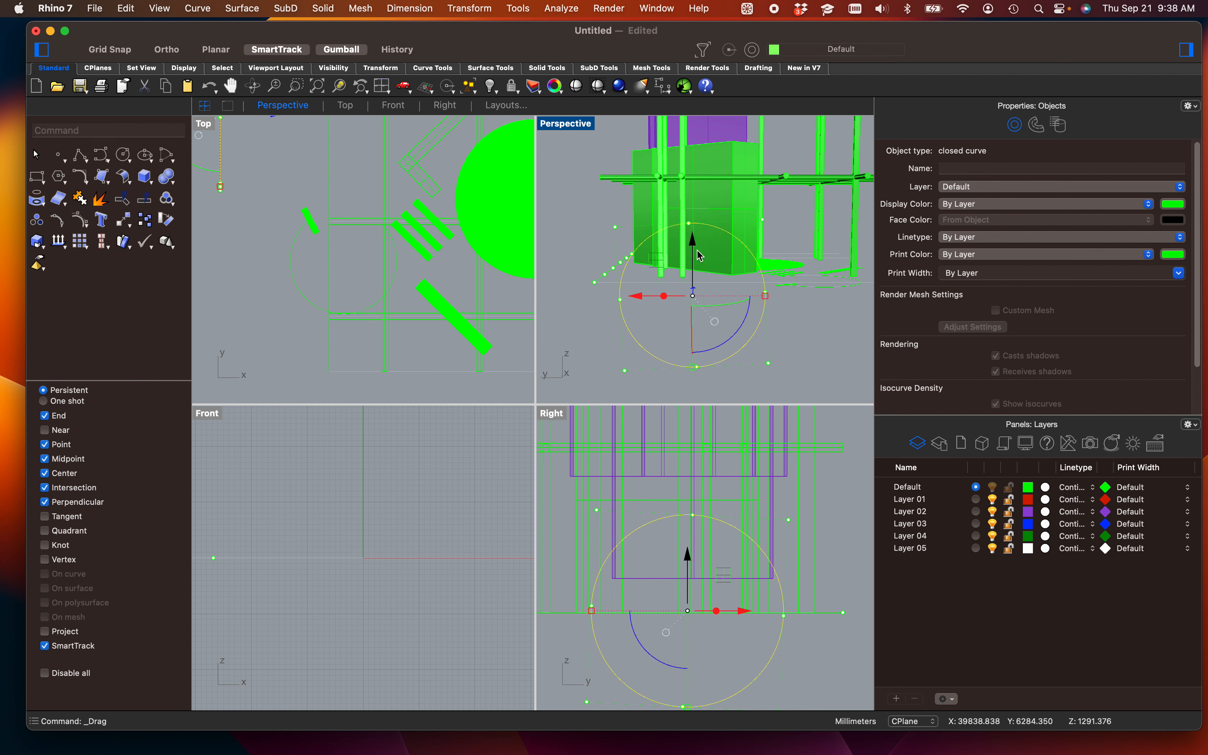
Step: Cut through the angled wall with the circle using WireCut, and delete the cut-out piece to leave an arched opening
shift+right_drag(701, 281, 758, 301)
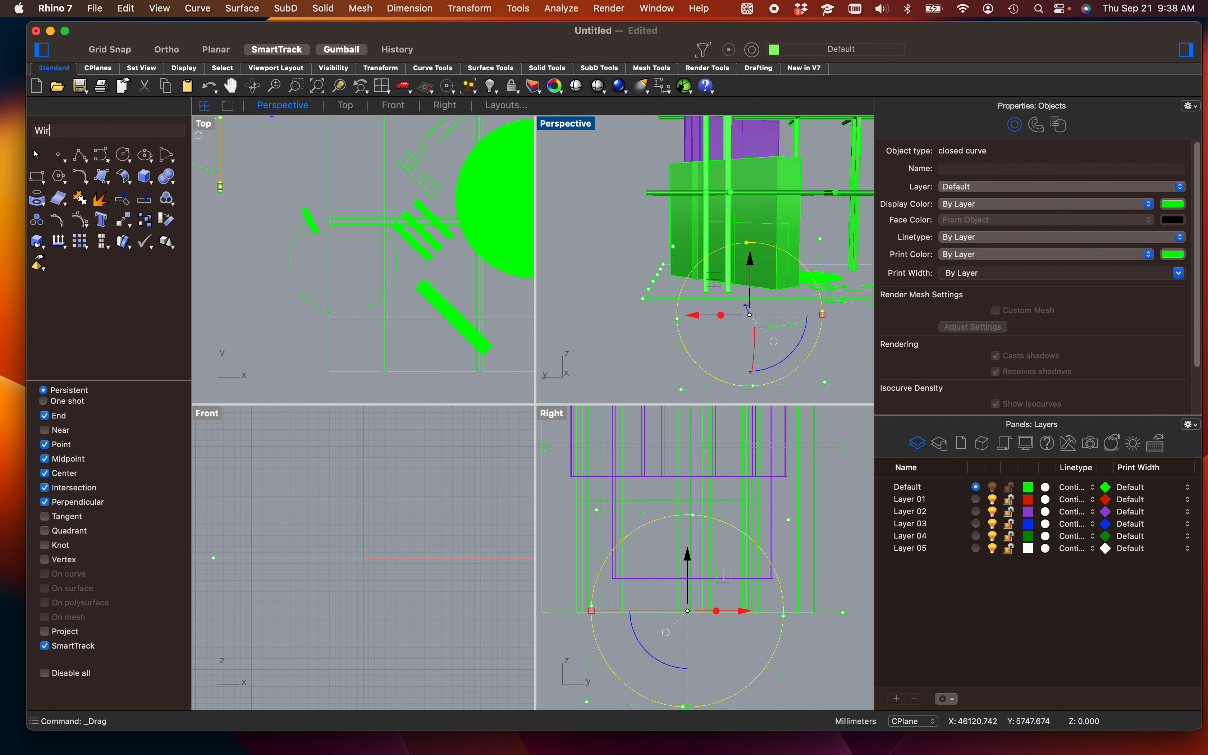
text(Wirecut)
key(Return)
click(752, 216)
key(Return)
shift+right_drag(696, 307, 646, 249)
click(650, 250)
scroll(779, 260, up, 5)
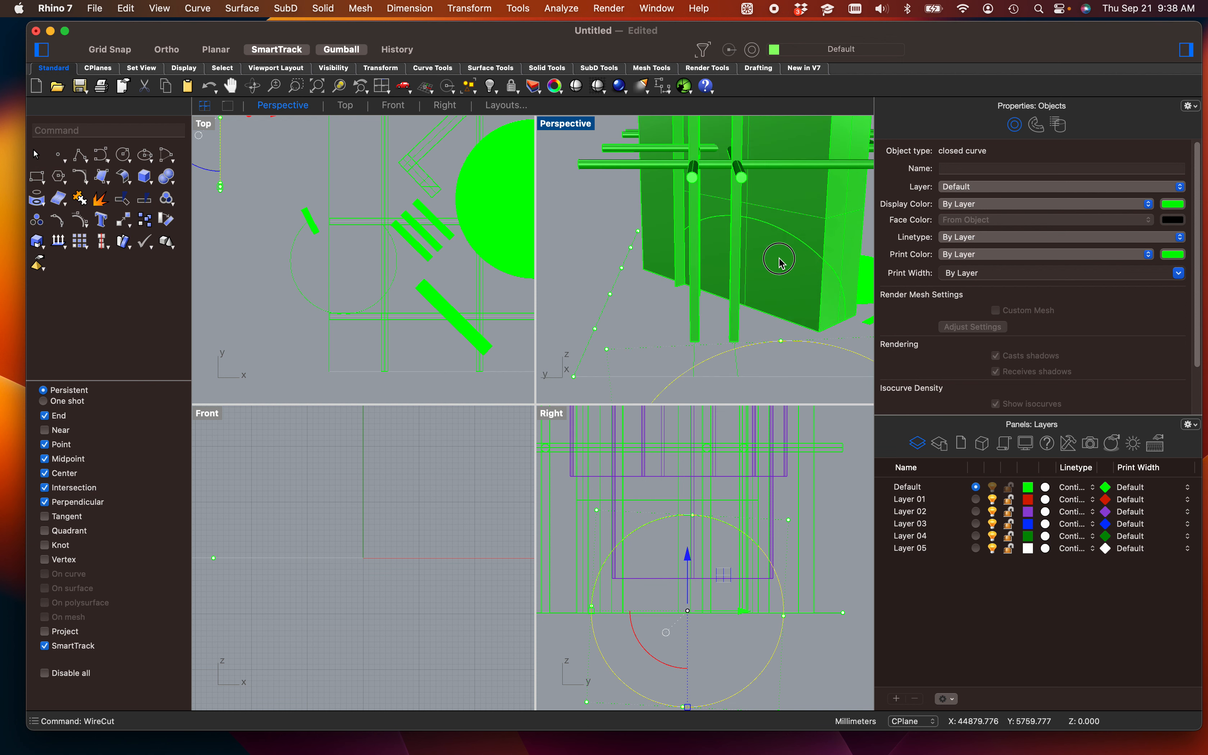
click(779, 260)
key(Delete)
Step: Examine the arched opening in the angled wall and the flat filled shapes beneath the framework from several angles
scroll(779, 260, down, 4)
shift+right_drag(778, 259, 721, 303)
right_drag(685, 349, 644, 327)
right_click(881, 248)
shift+right_drag(740, 264, 915, 185)
right_drag(766, 235, 563, 313)
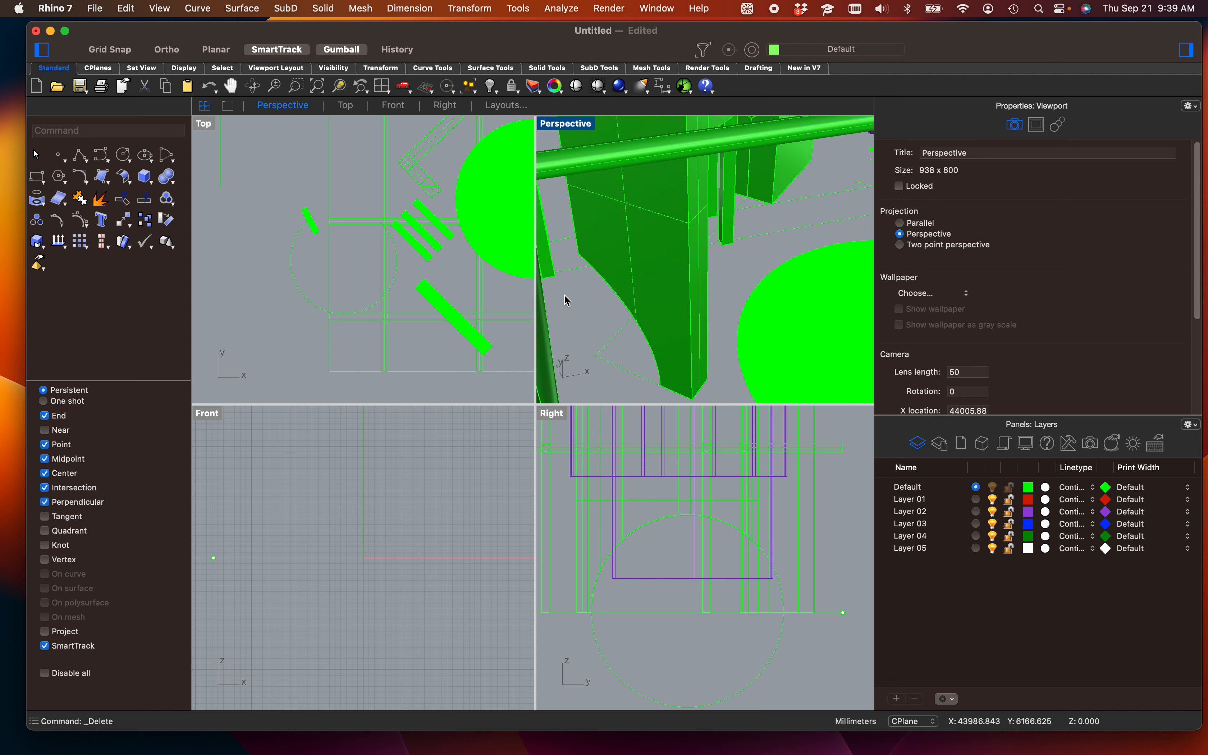
scroll(566, 292, down, 10)
right_drag(564, 292, 760, 296)
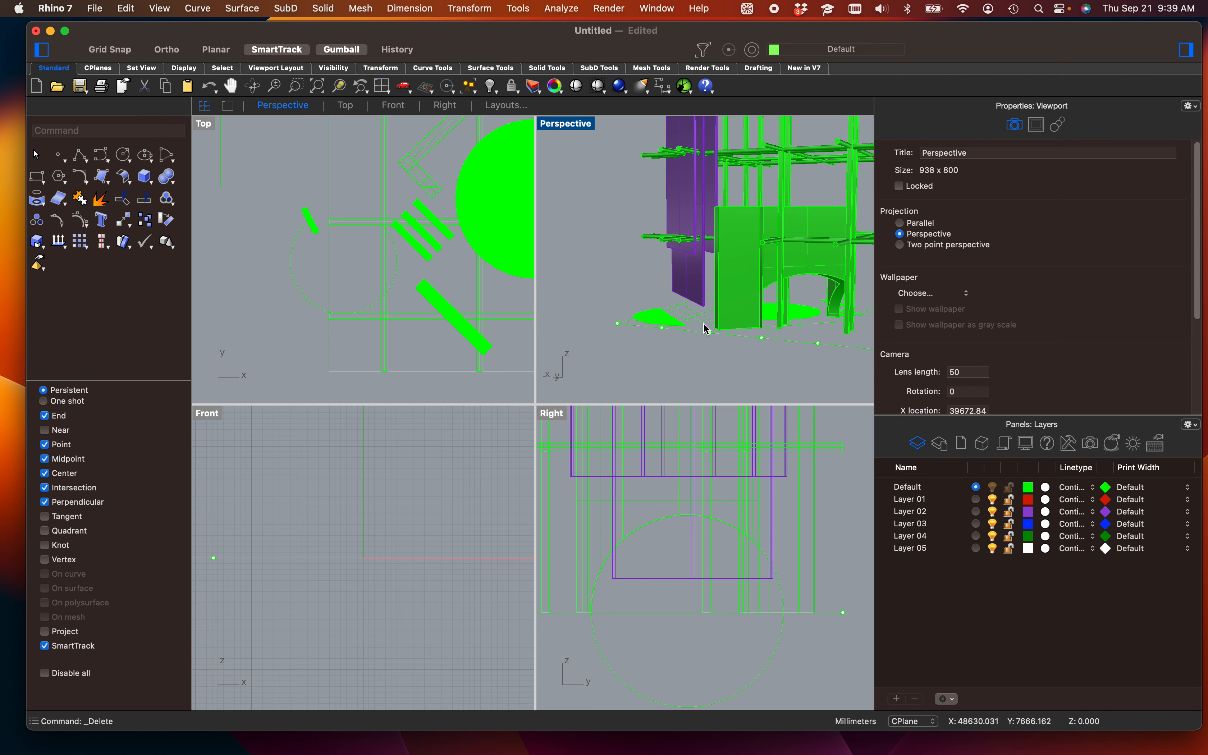
scroll(760, 294, down, 5)
right_drag(741, 281, 704, 319)
scroll(705, 320, up, 10)
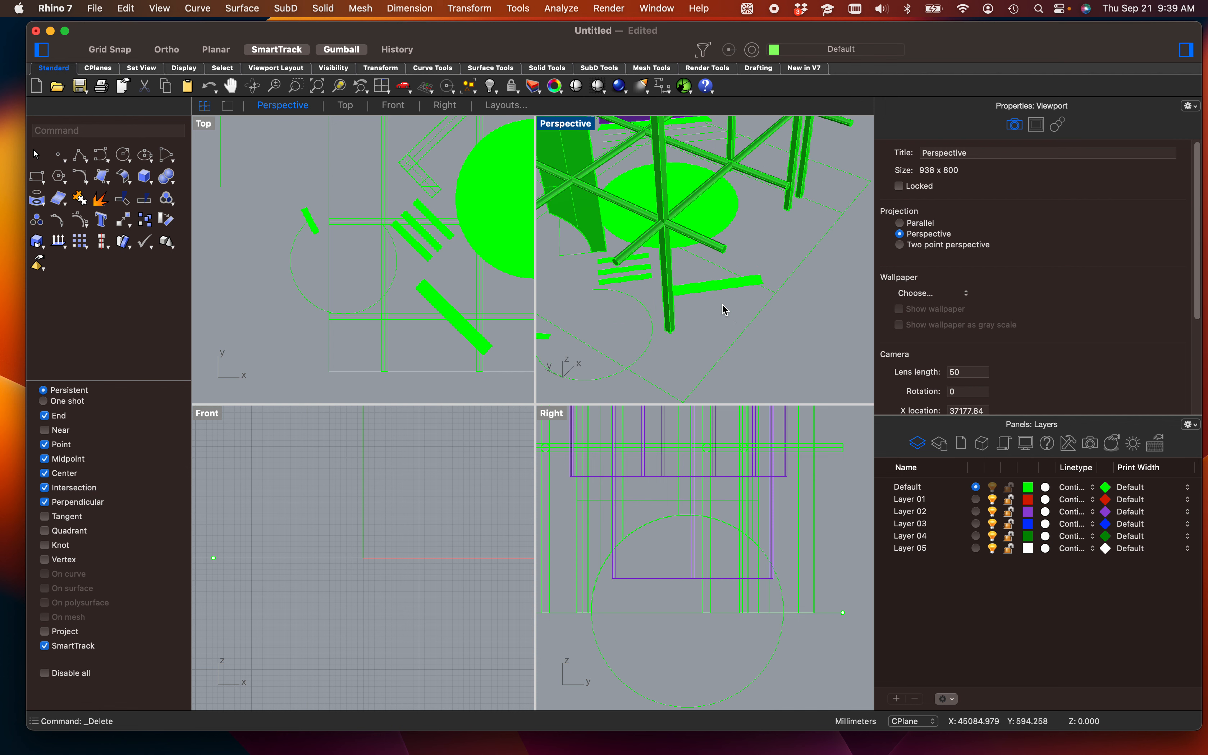
click(765, 298)
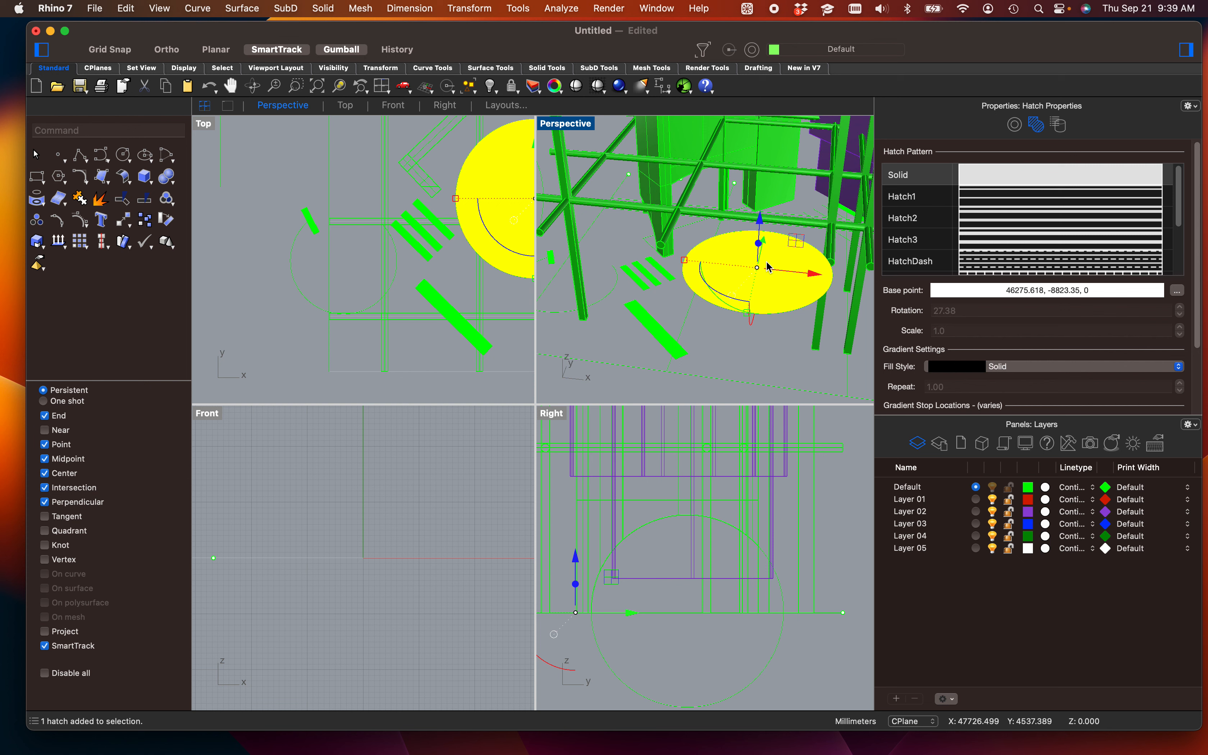
text(Explode)
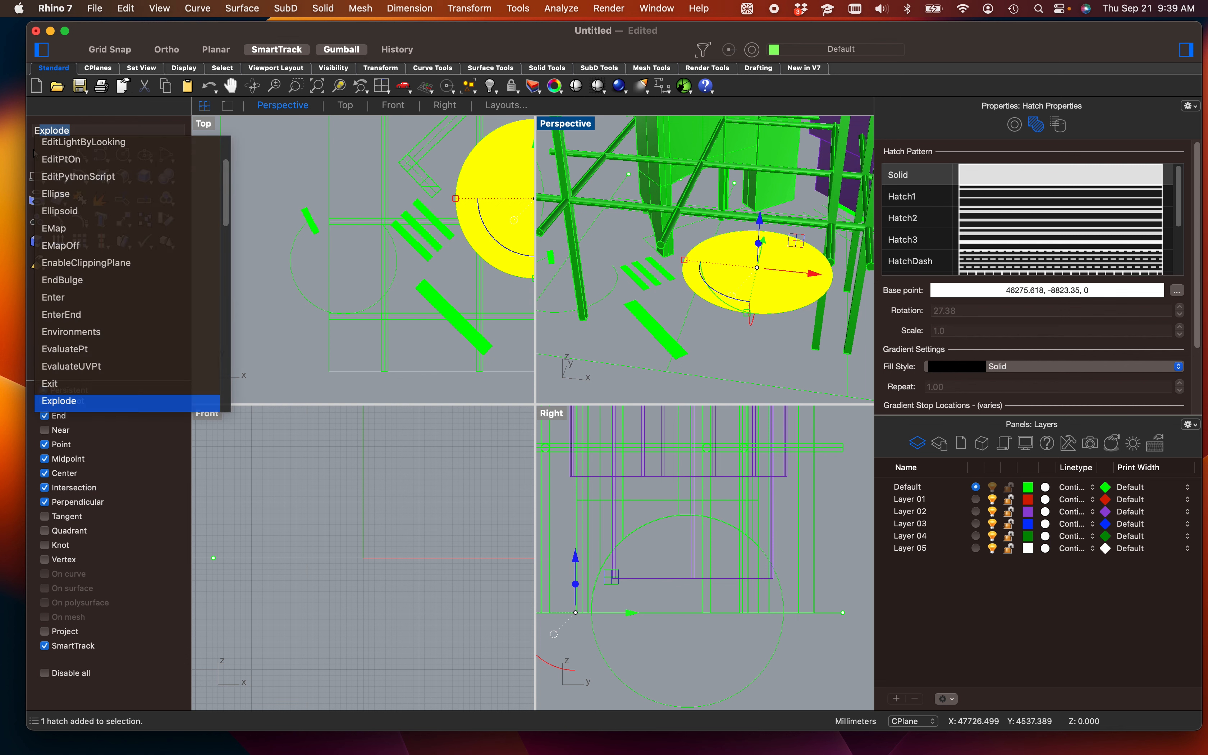
key(Return)
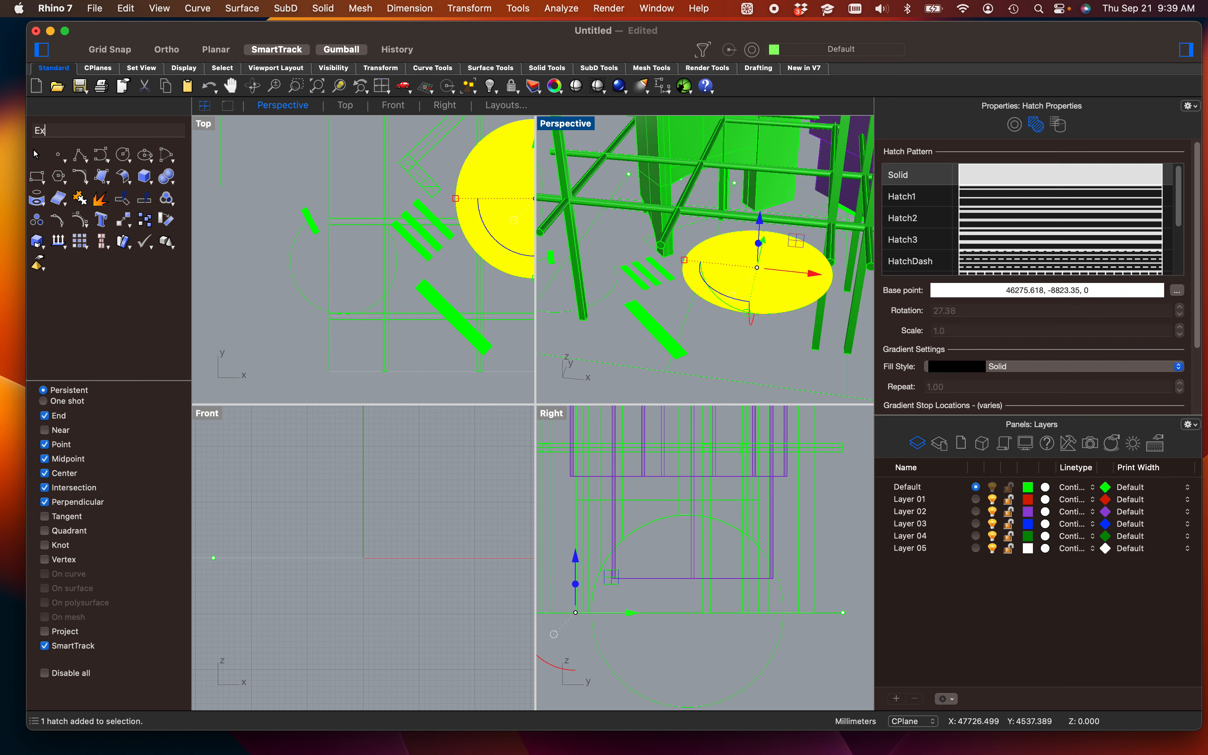
text(ExtrudeCrv)
key(Return)
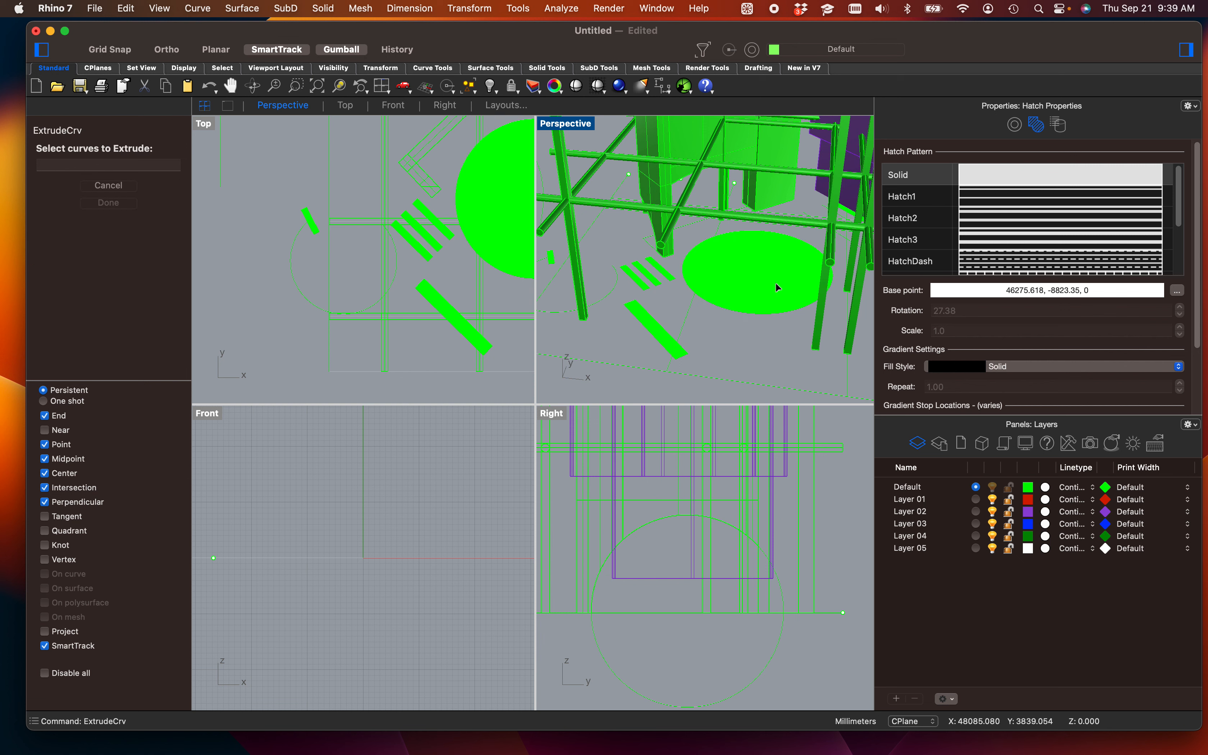
scroll(820, 312, up, 3)
scroll(820, 312, up, 2)
click(800, 296)
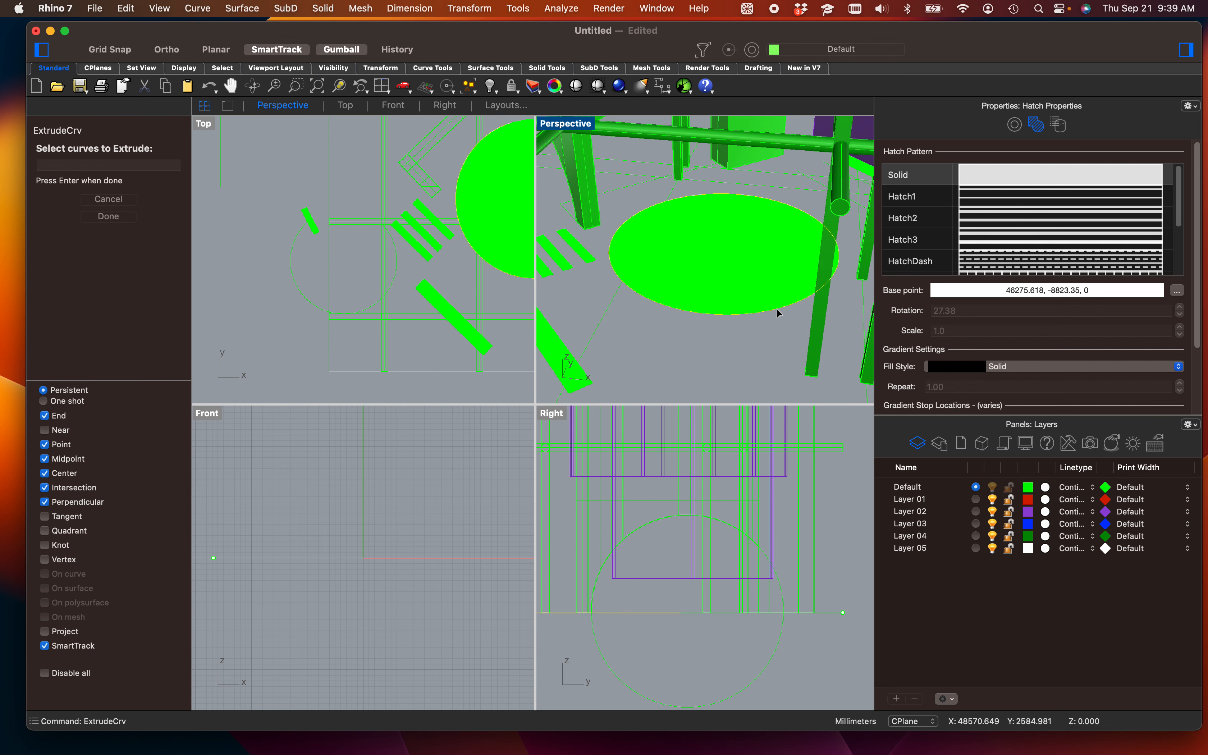
key(Escape)
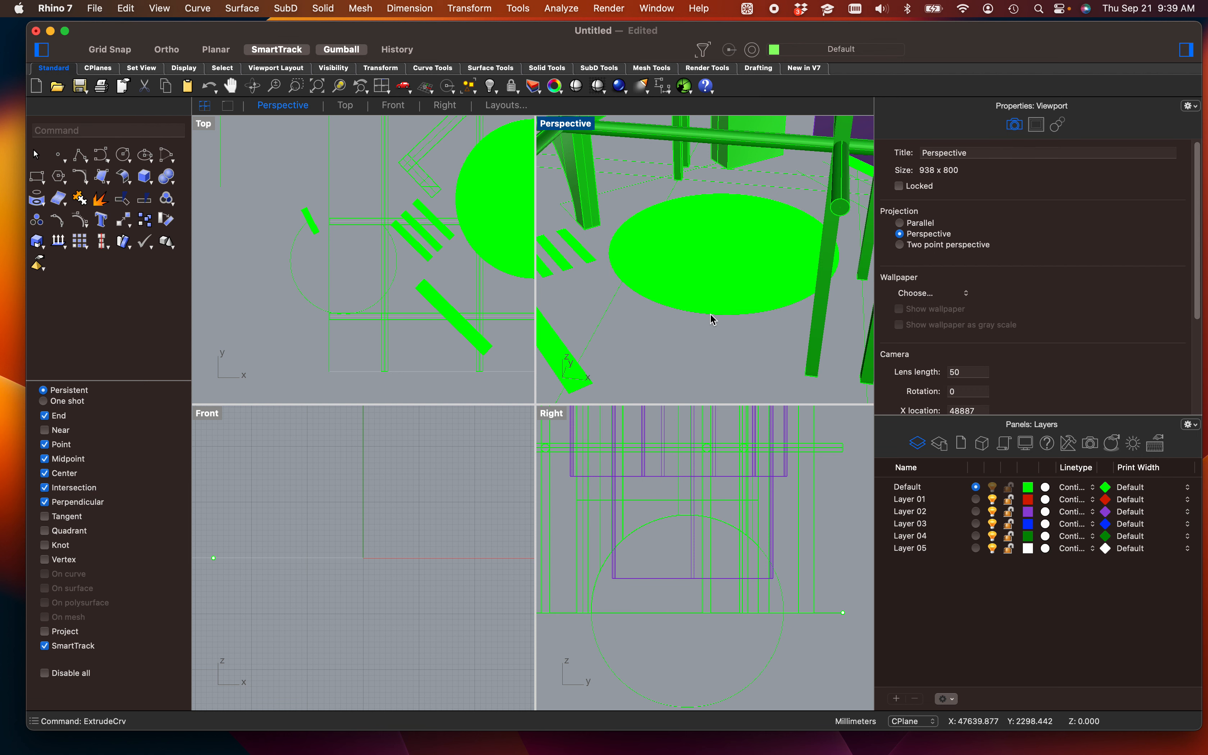
Step: Extrude the closed circle around the large round hatch with ExtrudeCrv, using the Solid option
click(716, 320)
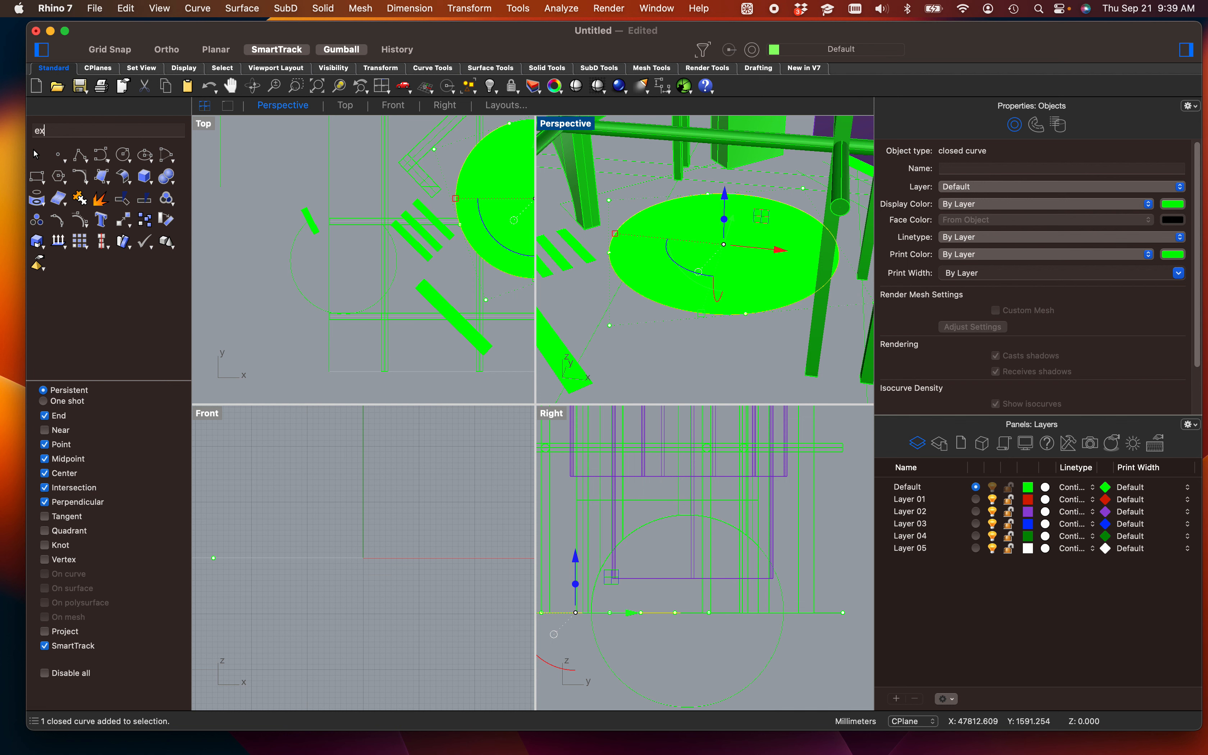
key(Return)
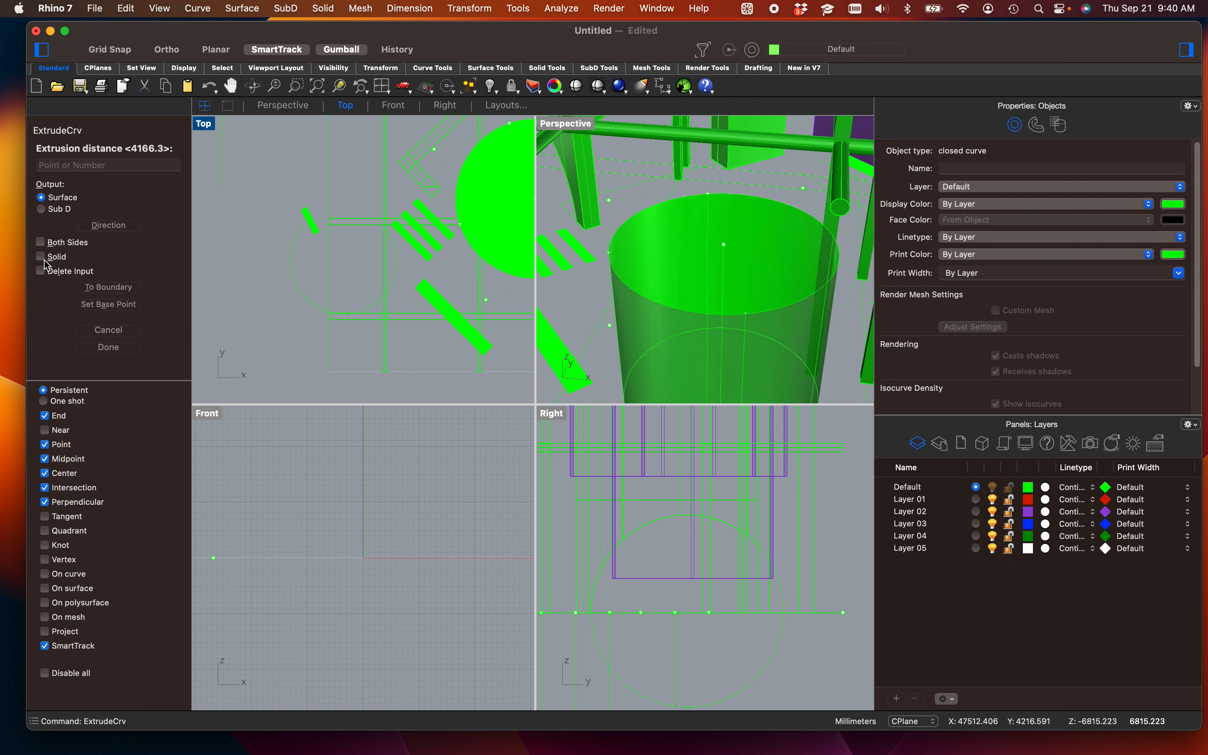
click(42, 257)
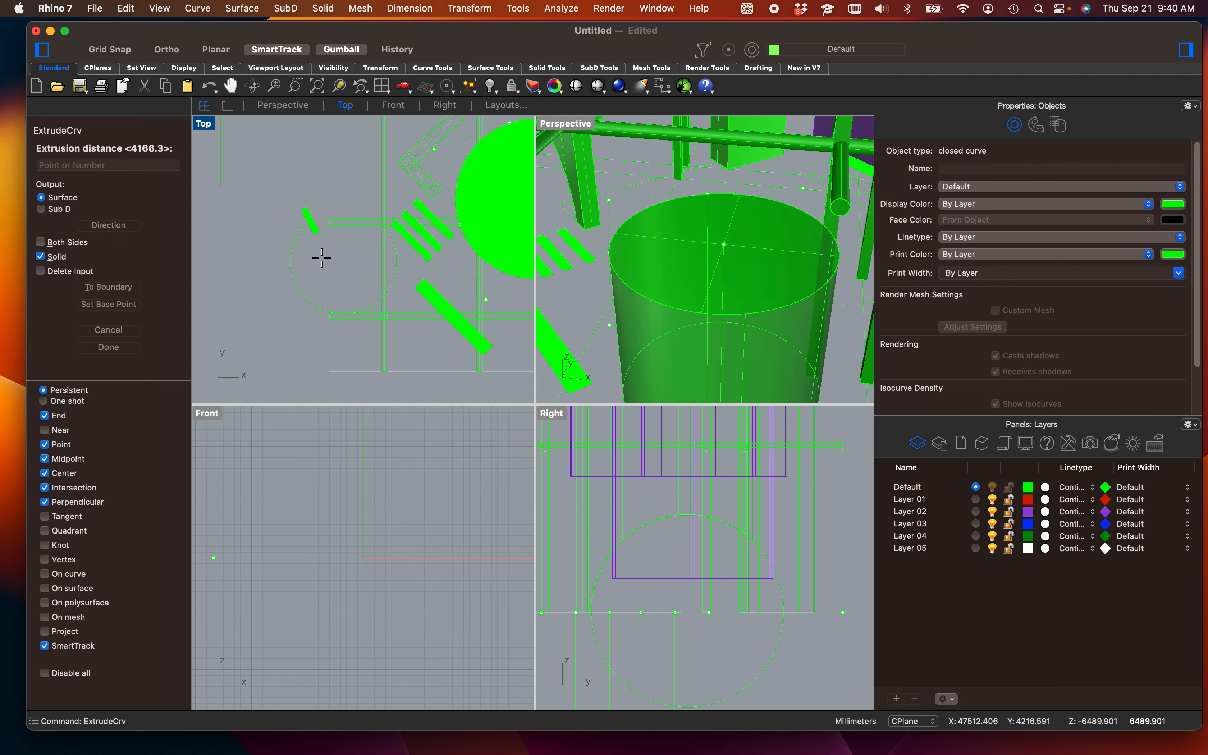
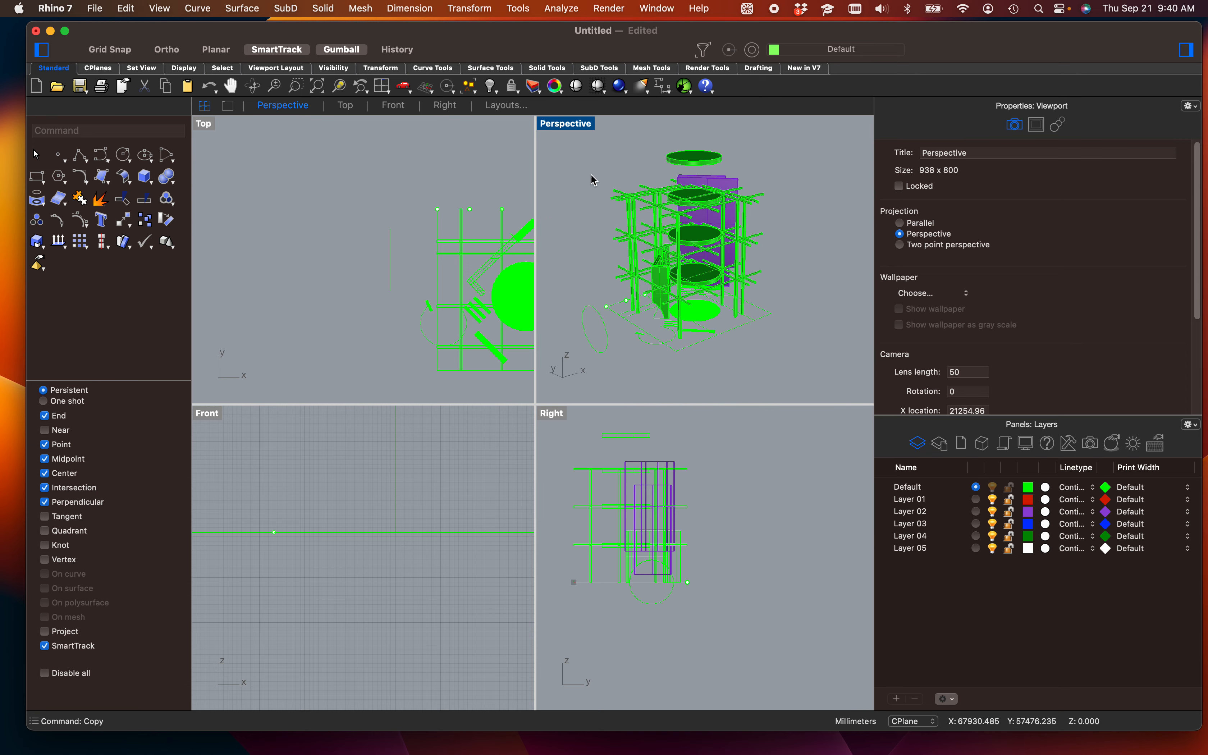
Step: Raise the second disc from the top slightly so that it covers the pipes of the uppermost grid
right_drag(678, 345, 696, 362)
double_click(556, 125)
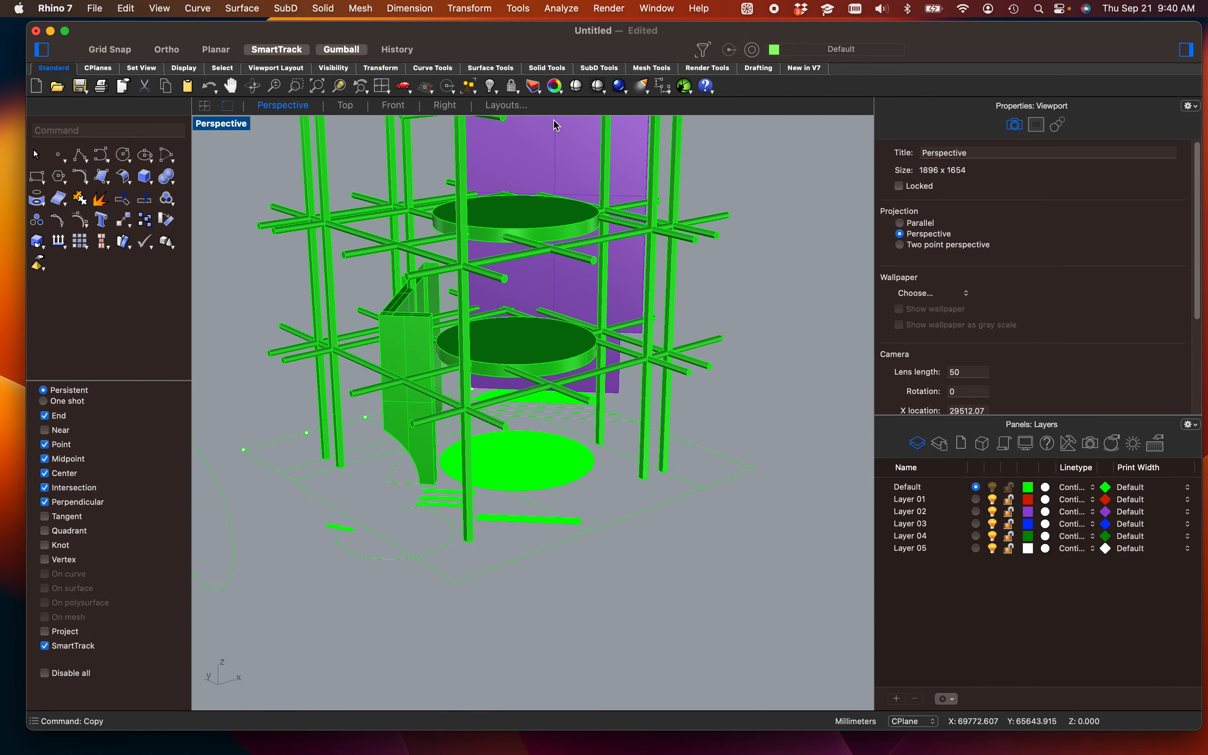
scroll(545, 462, up, 5)
right_drag(528, 488, 618, 412)
scroll(618, 413, down, 8)
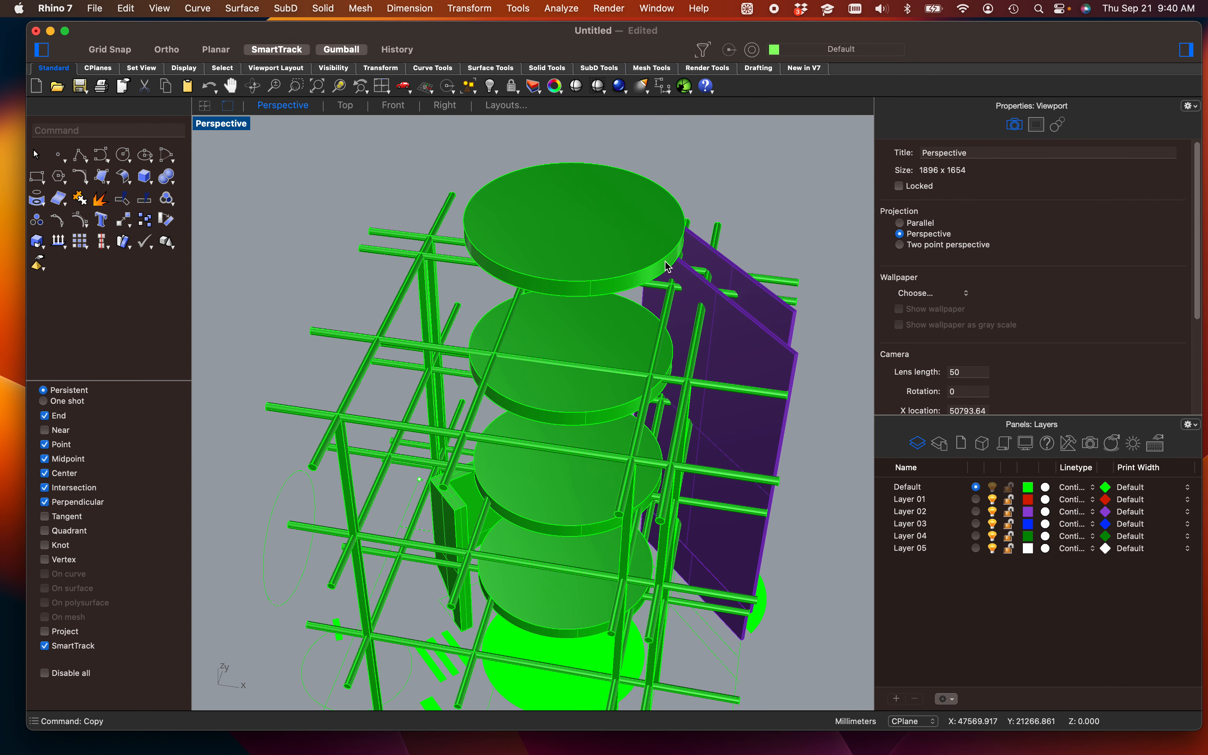
scroll(593, 332, up, 3)
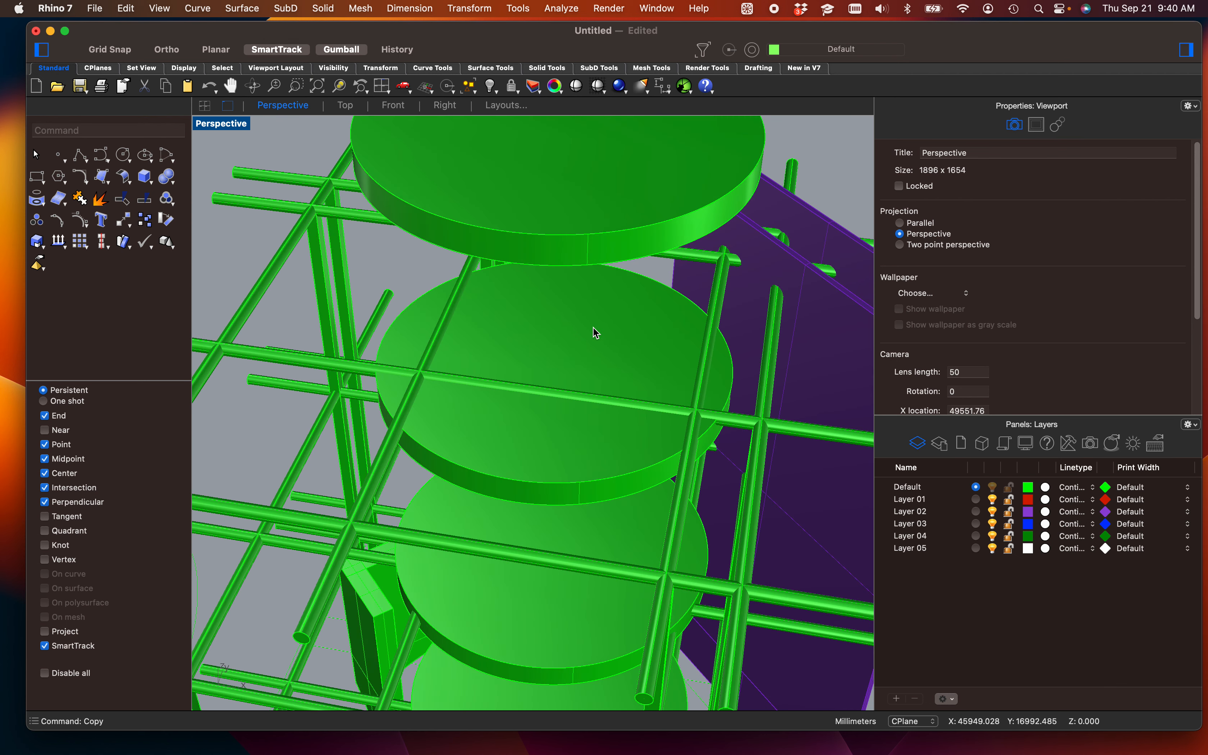
scroll(592, 330, down, 2)
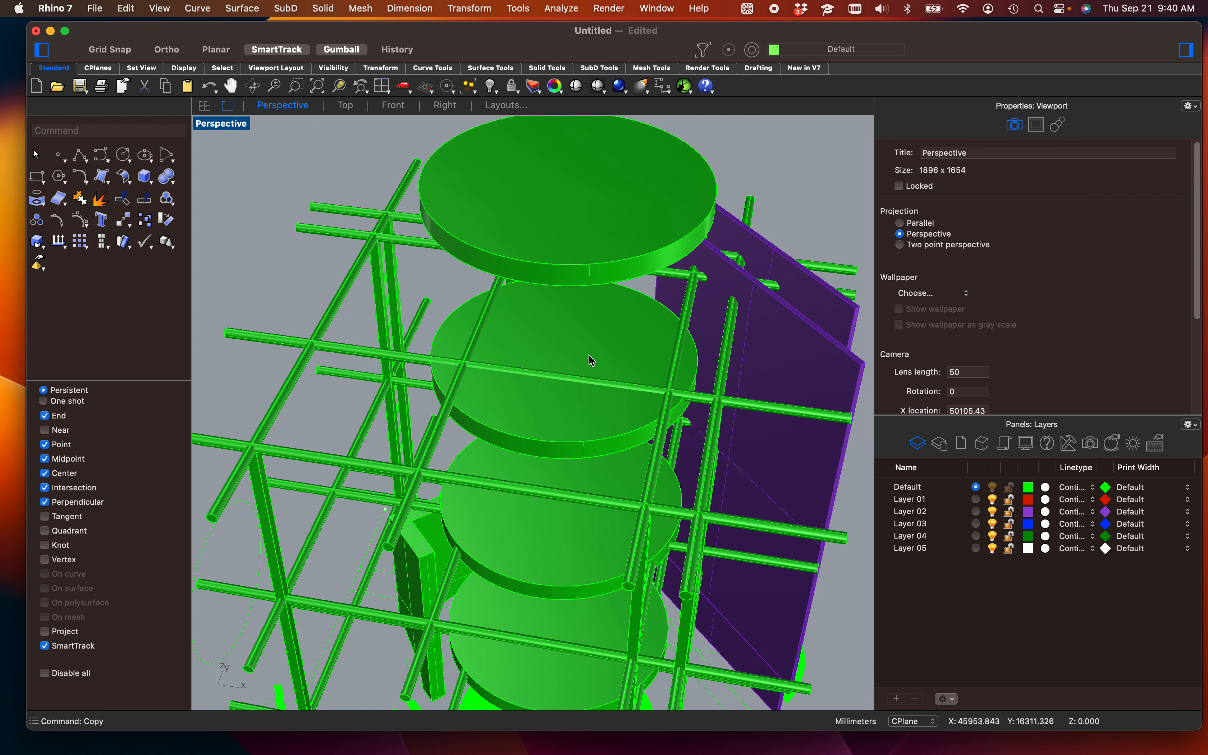
click(547, 414)
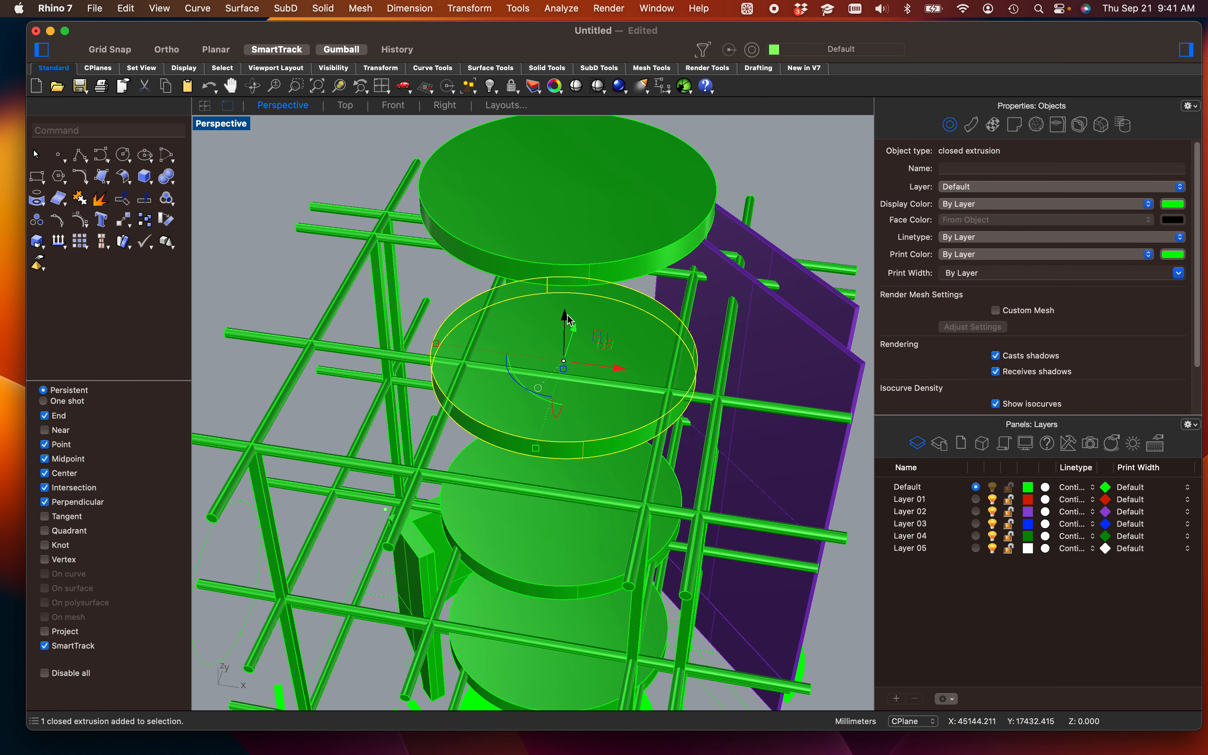
drag(567, 320, 566, 314)
click(363, 298)
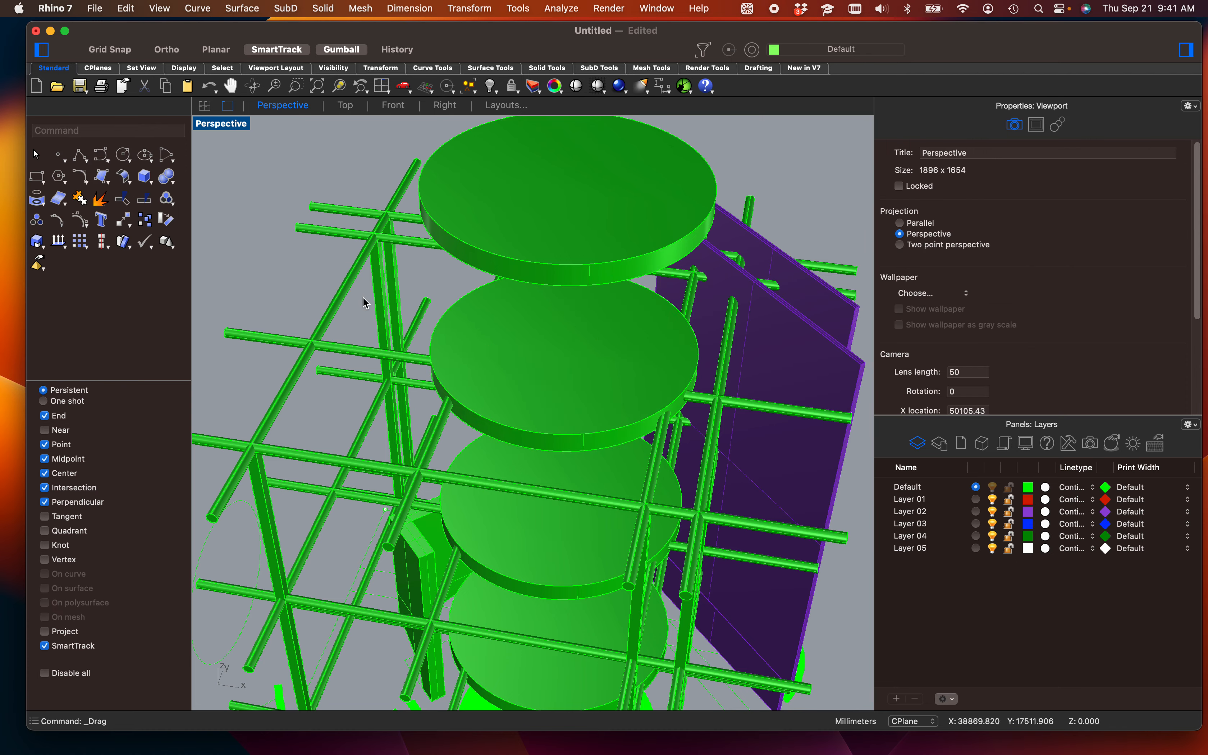
Step: Raise the disc at the middle grid level slightly relative to its pipes, and clear the selection
shift+right_drag(363, 299, 549, 332)
scroll(468, 337, up, 6)
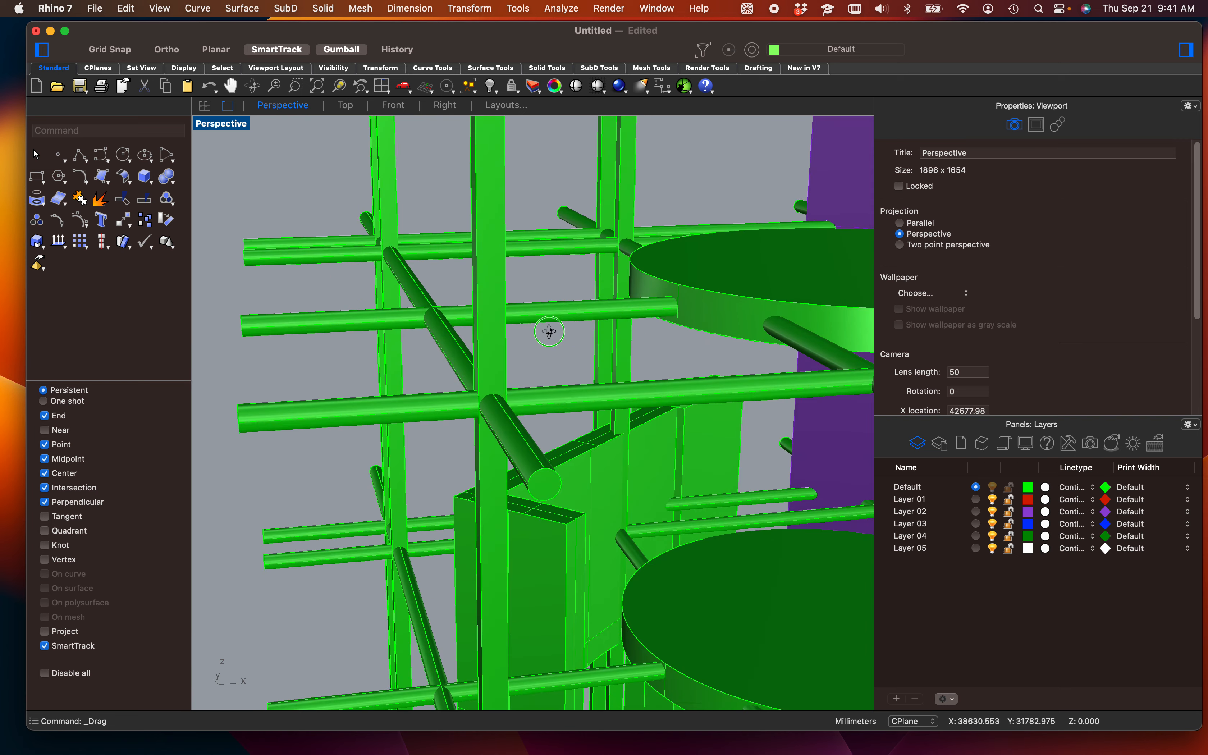
click(674, 302)
right_drag(694, 303, 787, 265)
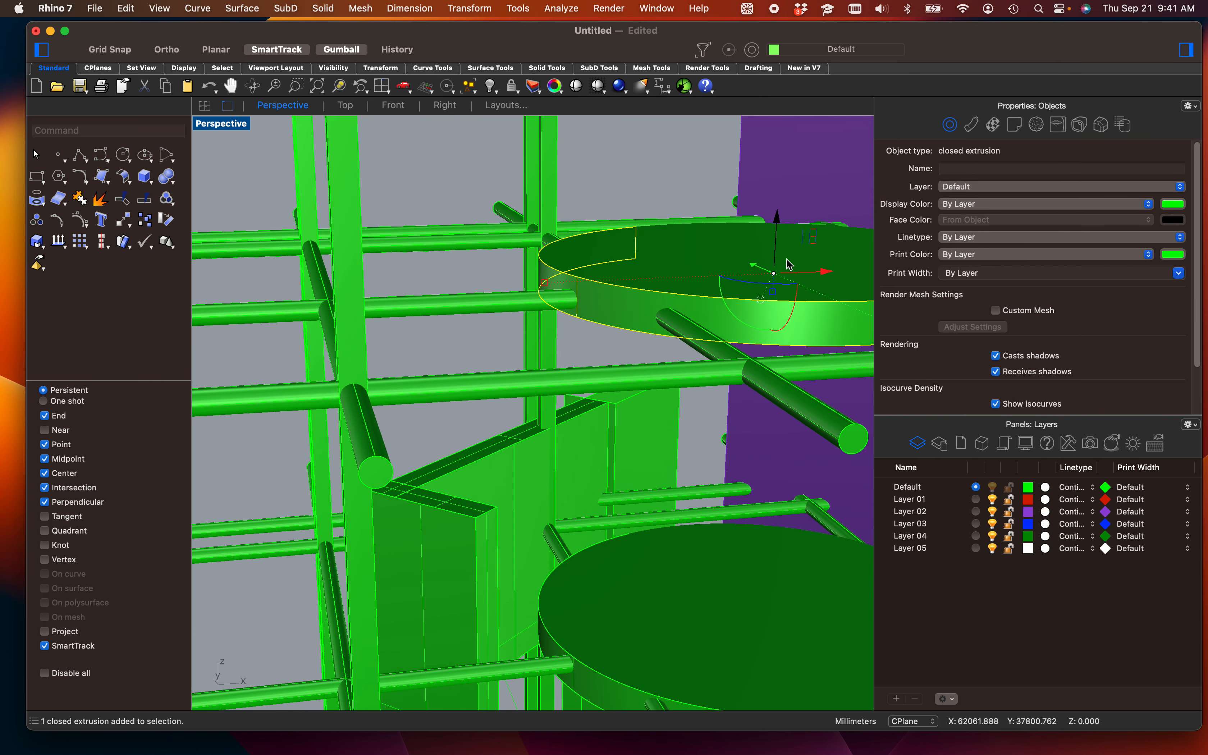
drag(790, 227, 778, 210)
click(525, 333)
Step: Extrude the open arc at the corner of the composition upward with ExtrudeCrv into a tall curved wall surface
right_drag(526, 338, 684, 330)
scroll(576, 319, down, 8)
scroll(437, 491, up, 7)
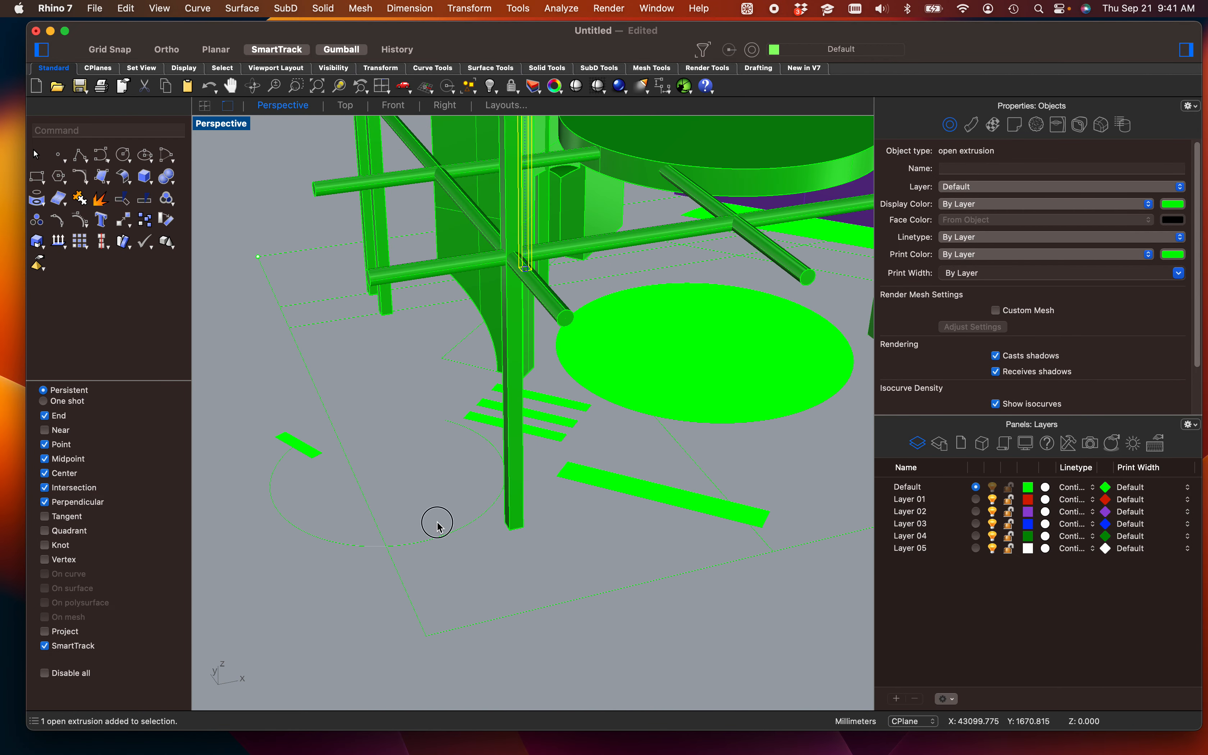
click(437, 525)
click(437, 541)
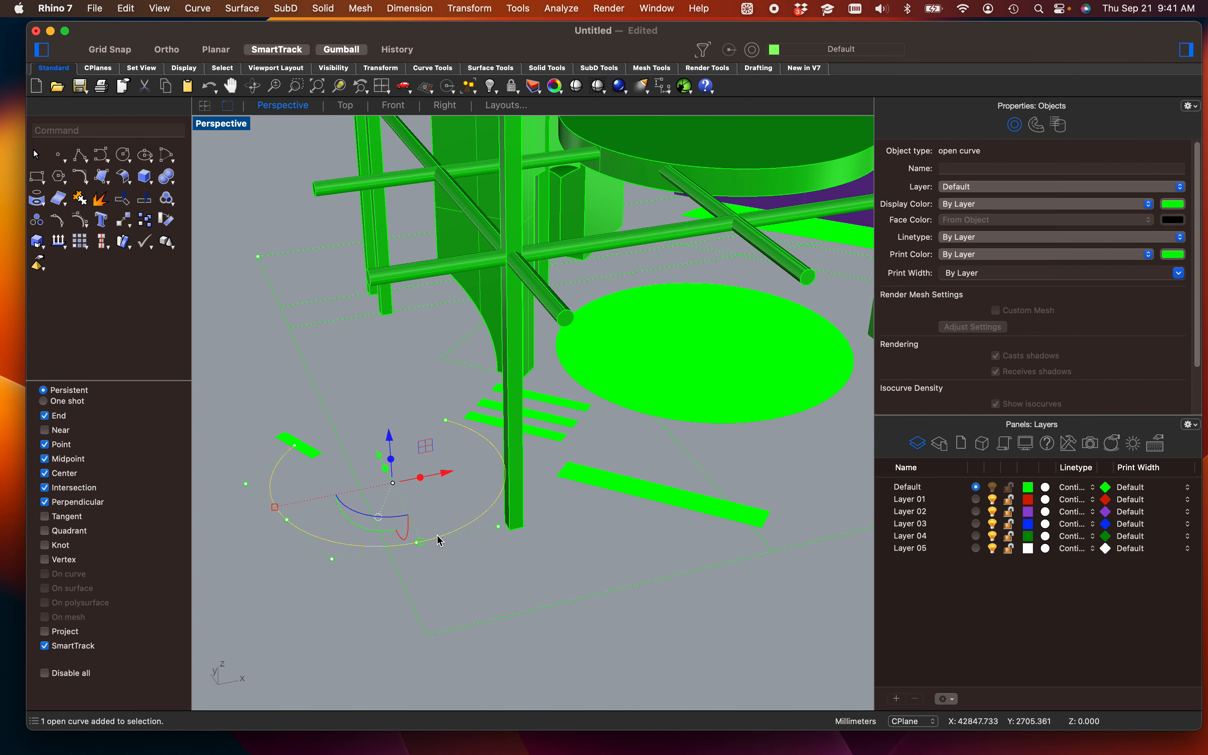
text(Exude)
key(Return)
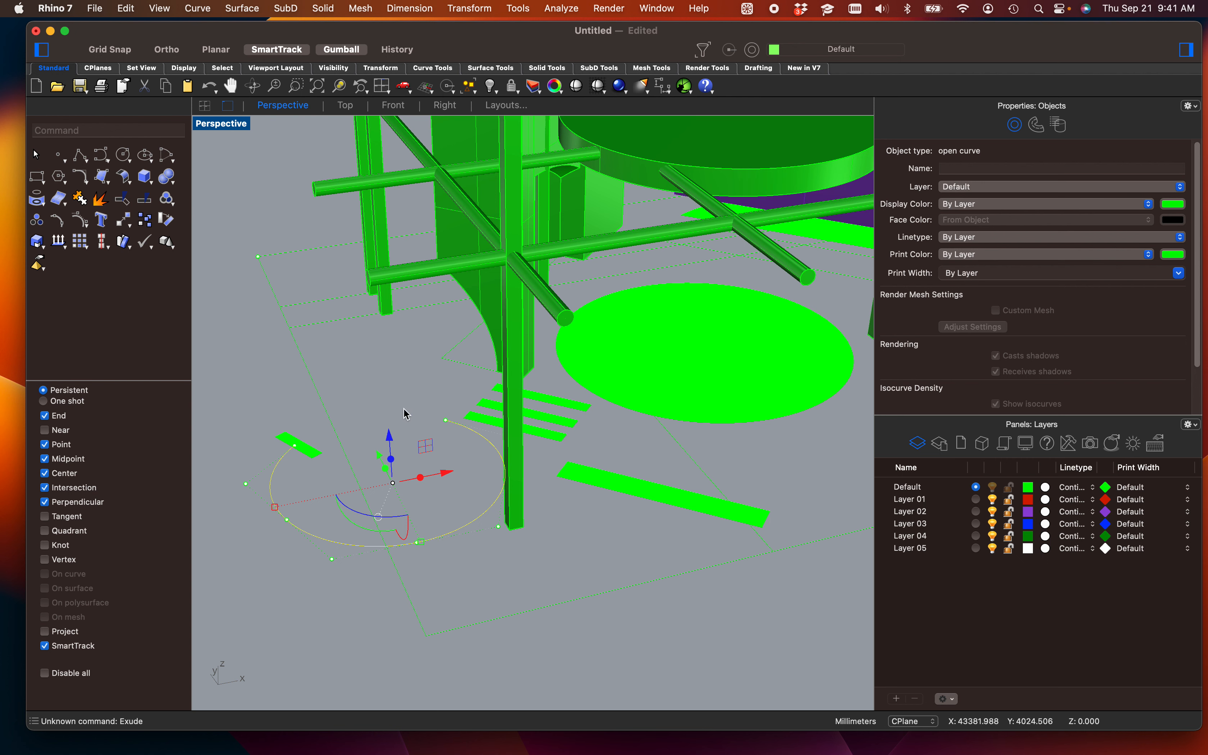
key(Return)
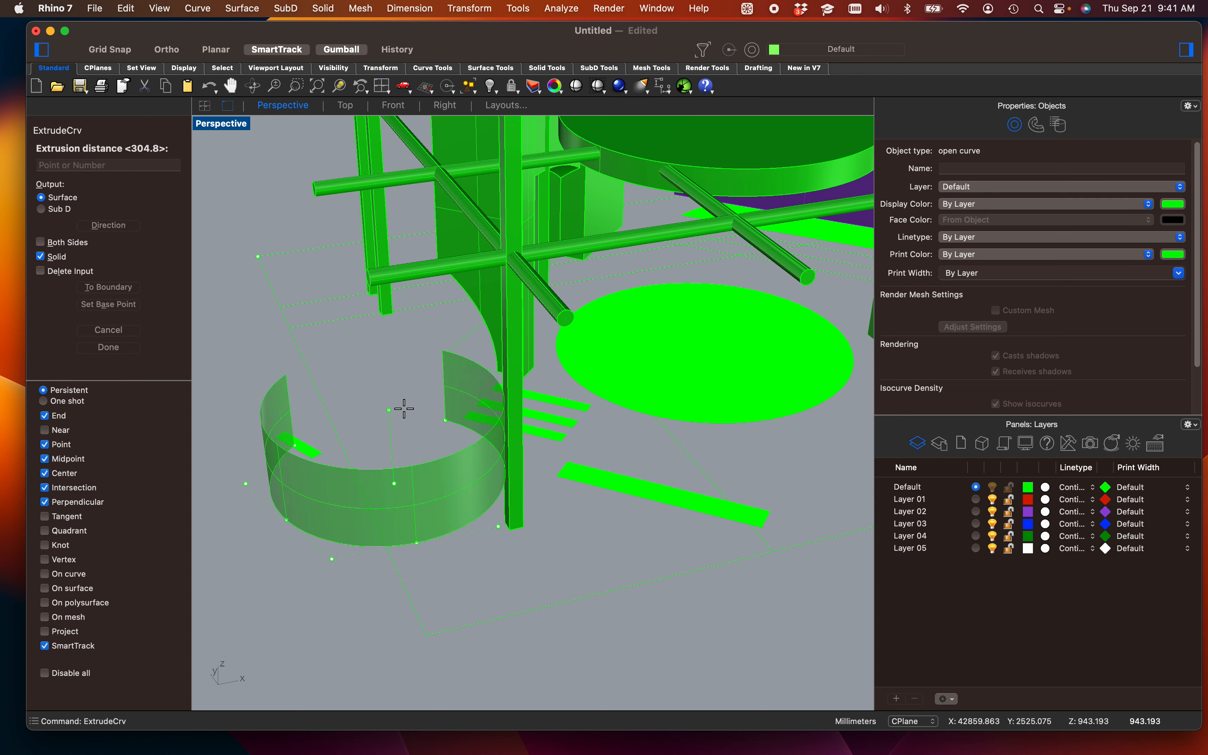
scroll(541, 317, down, 4)
shift+right_drag(493, 335, 457, 458)
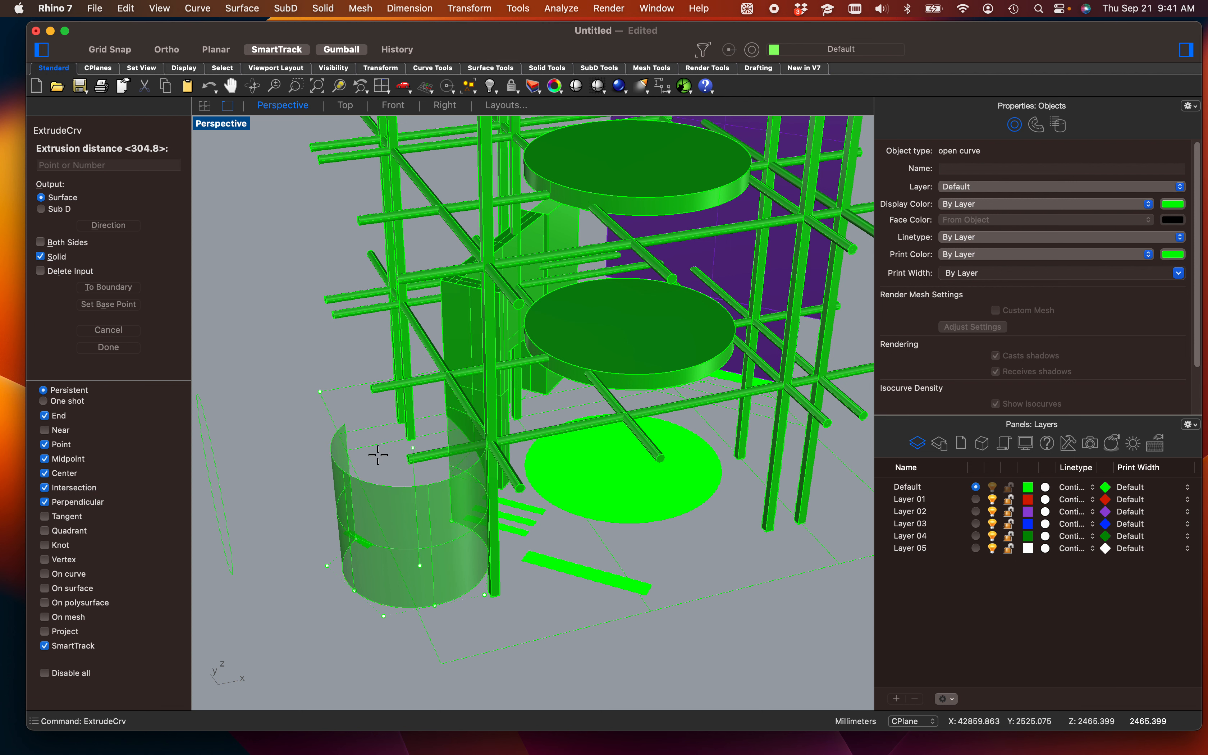
click(362, 291)
Step: Thicken the curved wall surface into a solid with OffsetSrf at a distance of 12" (304.8 mm)
scroll(318, 278, up, 5)
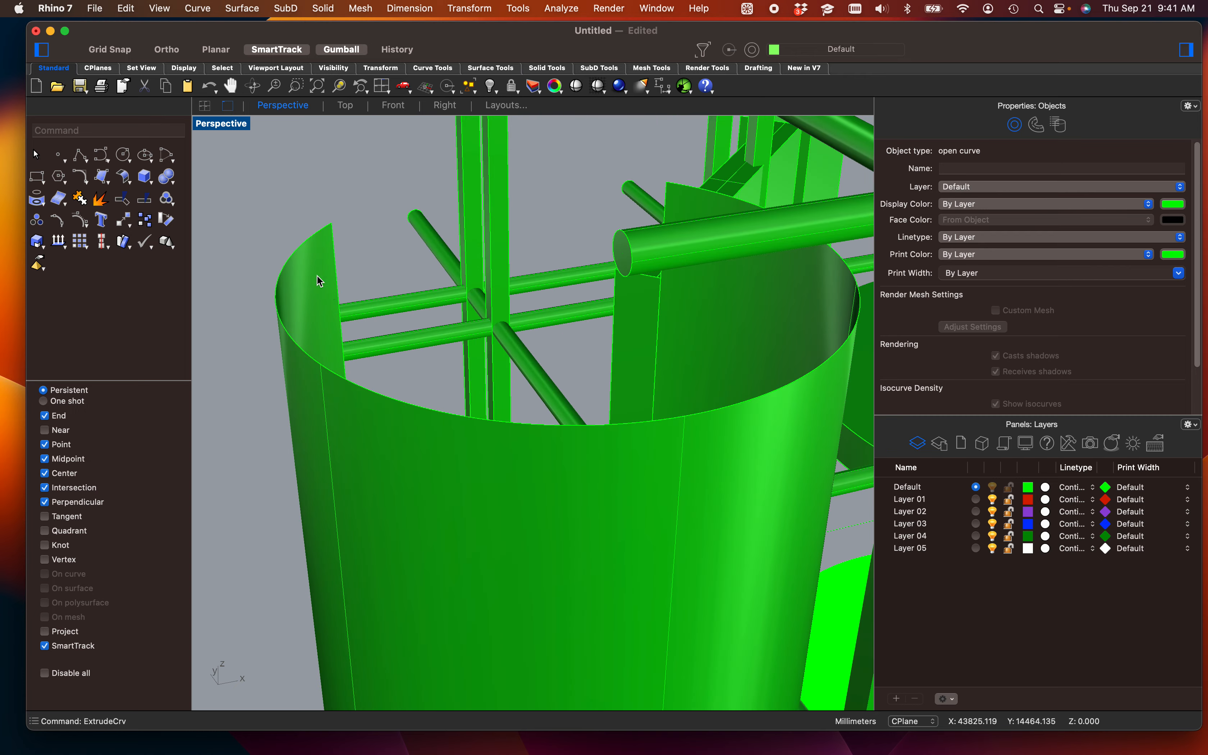
click(304, 346)
scroll(370, 298, down, 3)
scroll(473, 373, down, 7)
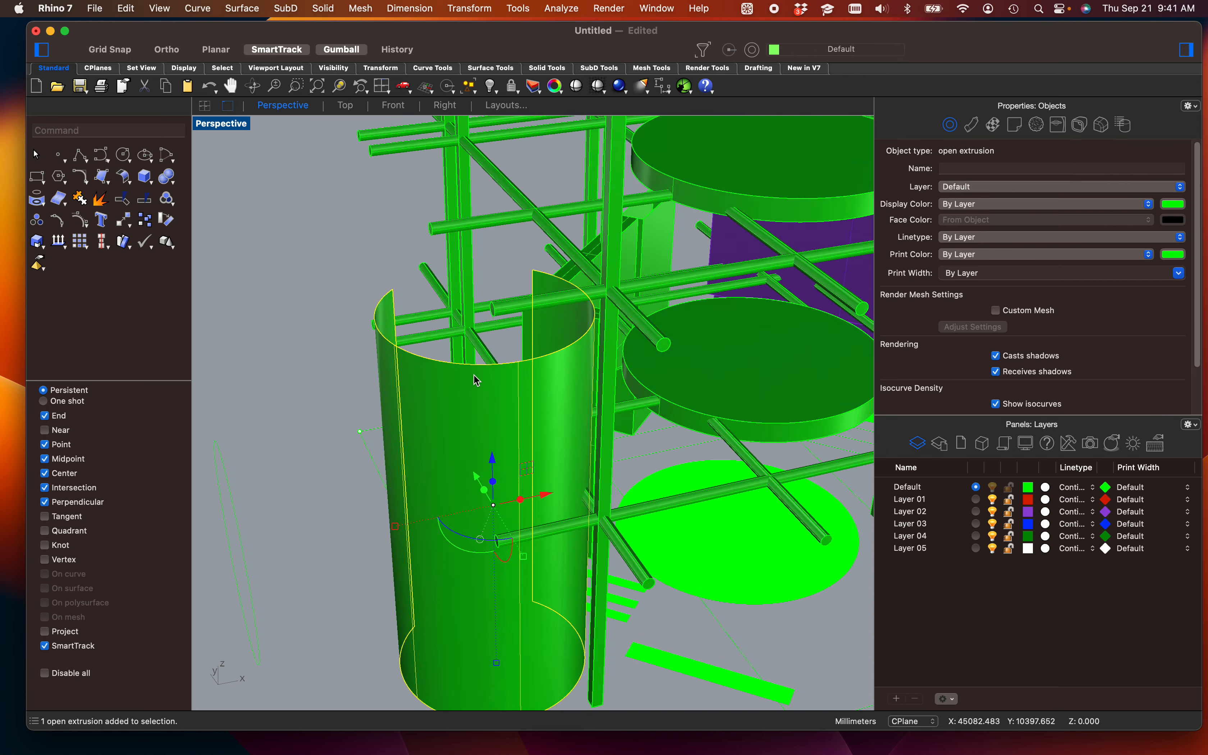
right_drag(474, 374, 587, 375)
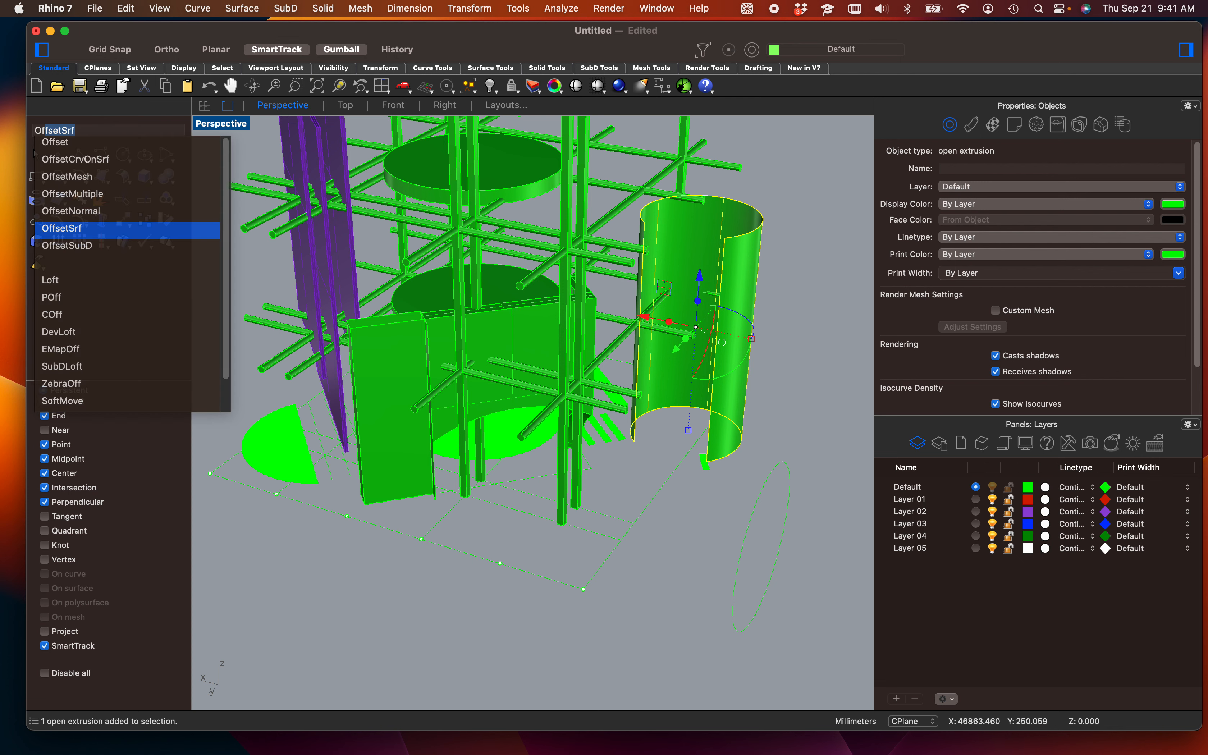
key(Return)
text(1)
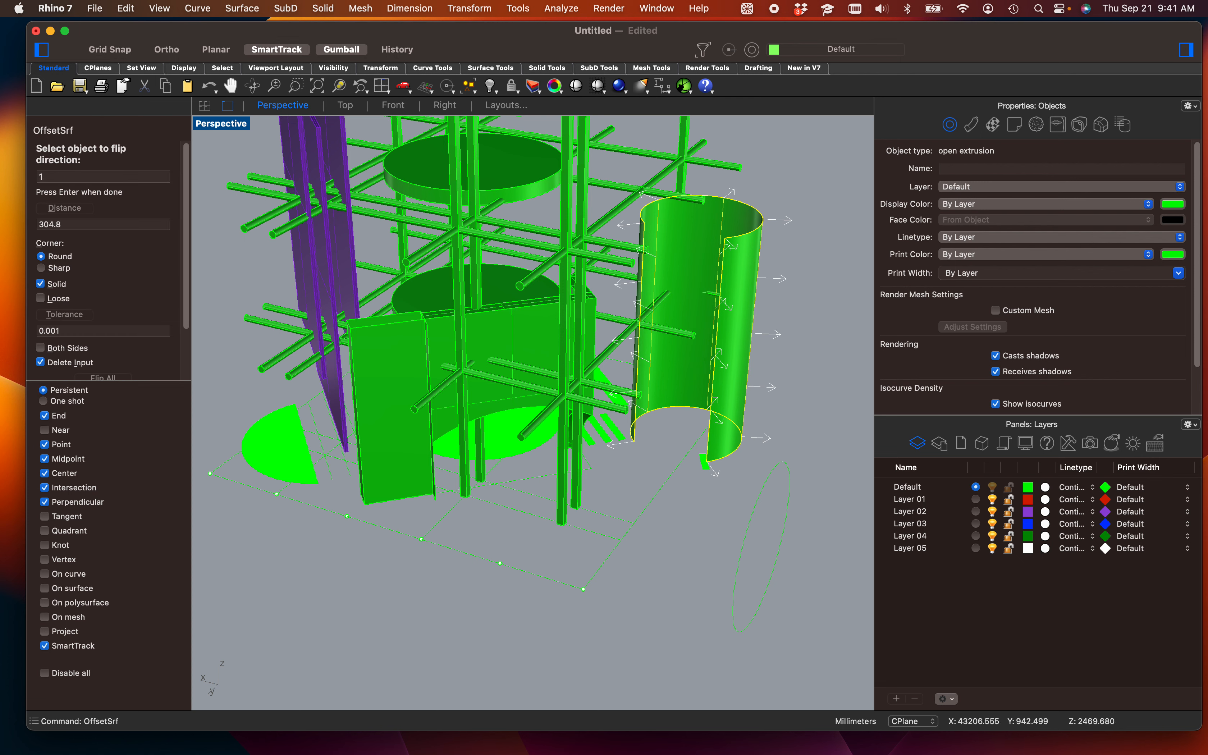
text(2")
key(Return)
scroll(743, 307, up, 5)
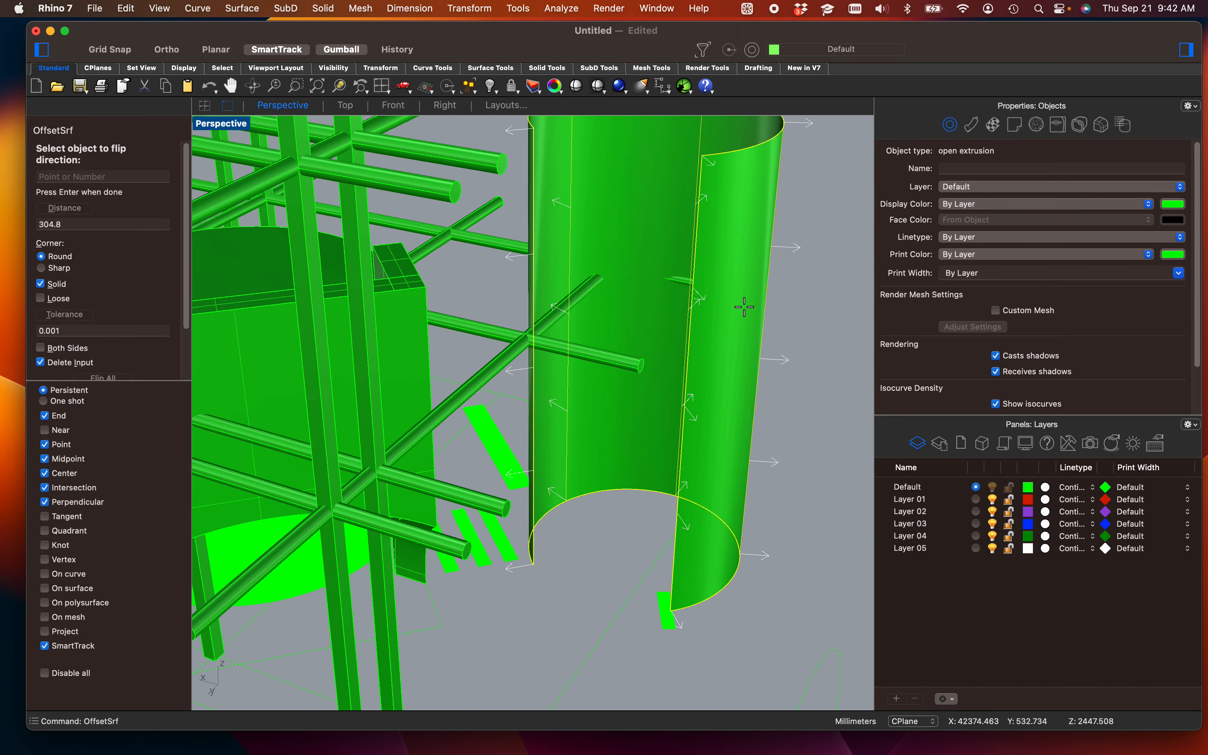
scroll(743, 307, down, 5)
shift+right_drag(749, 284, 696, 364)
right_drag(697, 363, 565, 399)
key(Return)
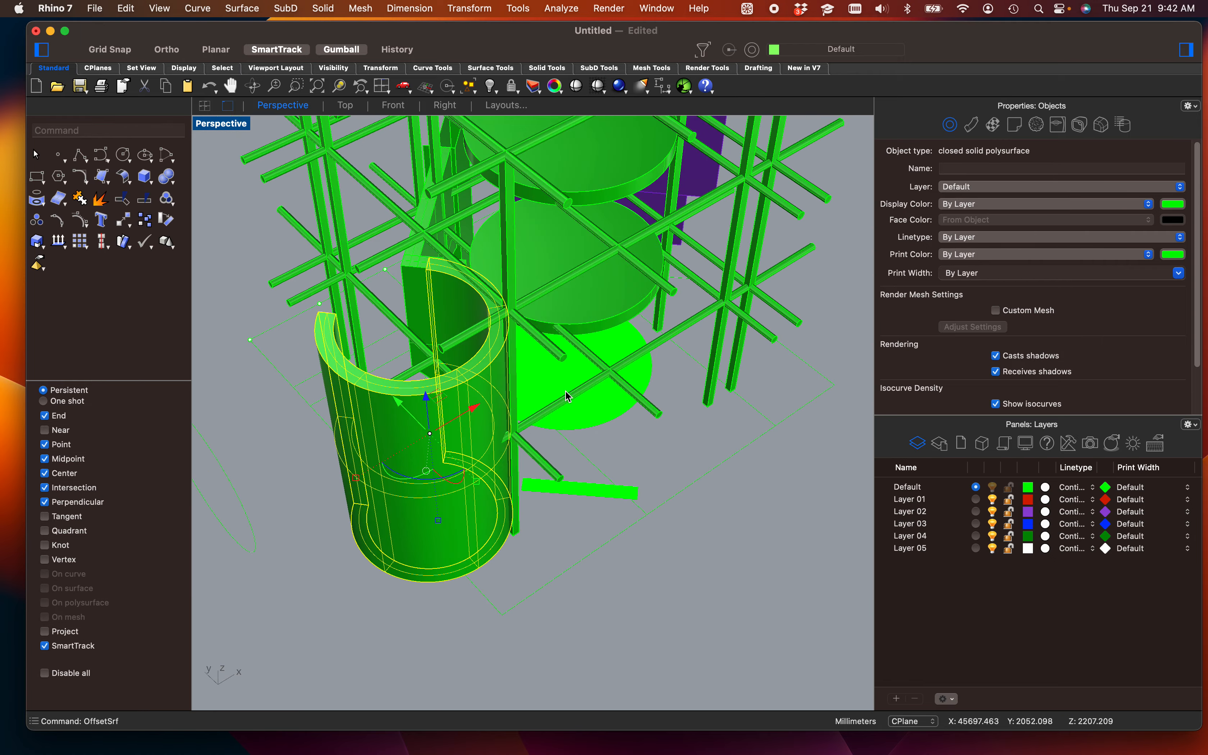
Step: Cut the curved wall along the composition's straight boundary line with WireCut and delete the piece outside it
click(601, 620)
right_drag(601, 620, 822, 551)
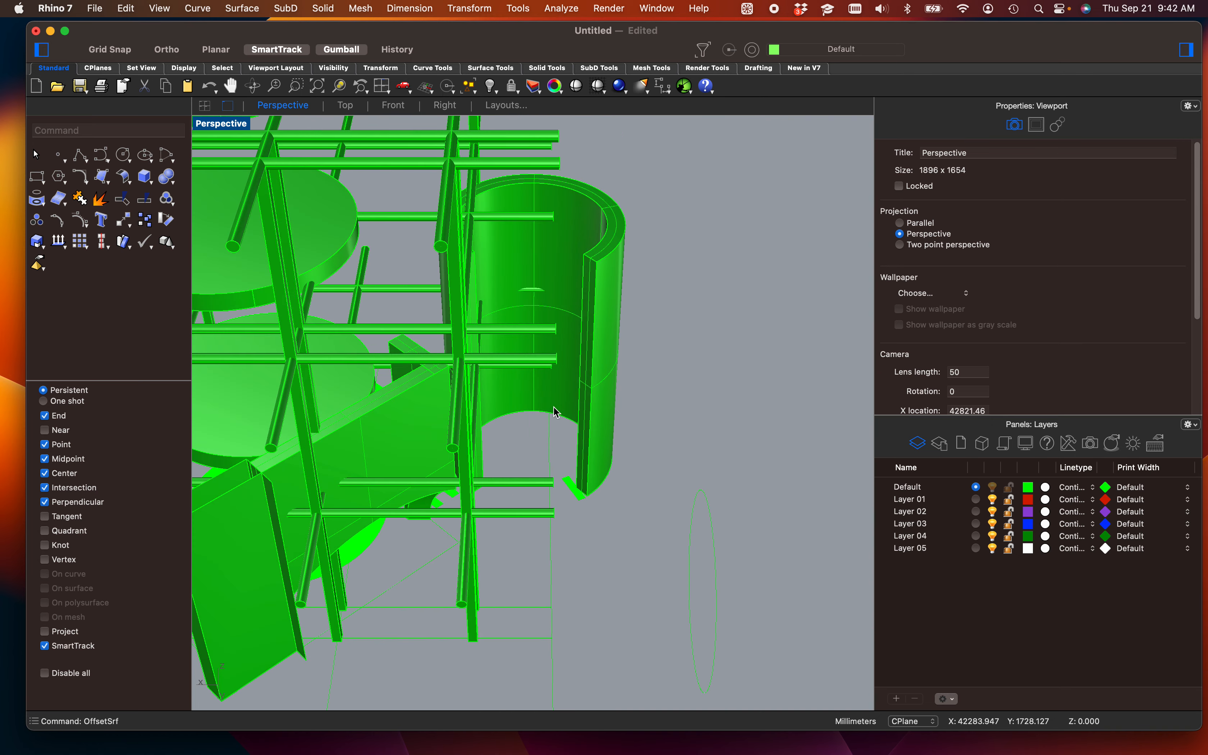
click(551, 447)
right_drag(619, 527, 590, 464)
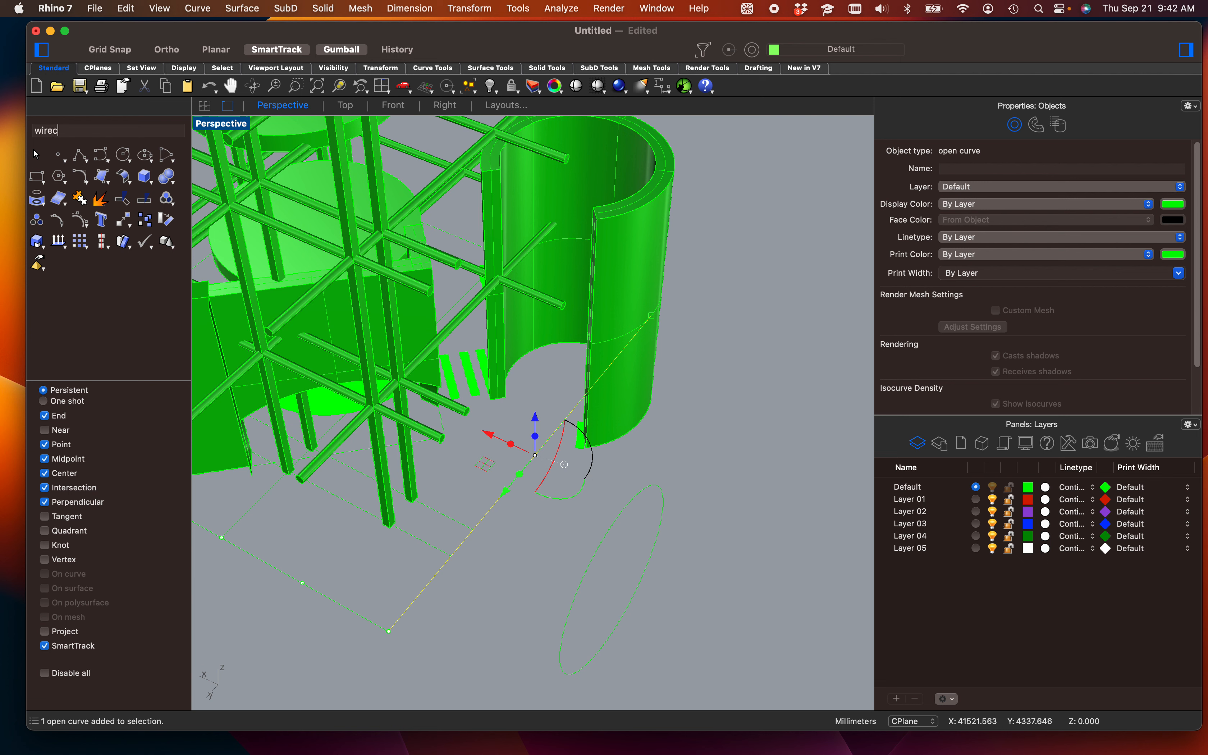
text(ut)
key(Return)
click(614, 289)
key(Return)
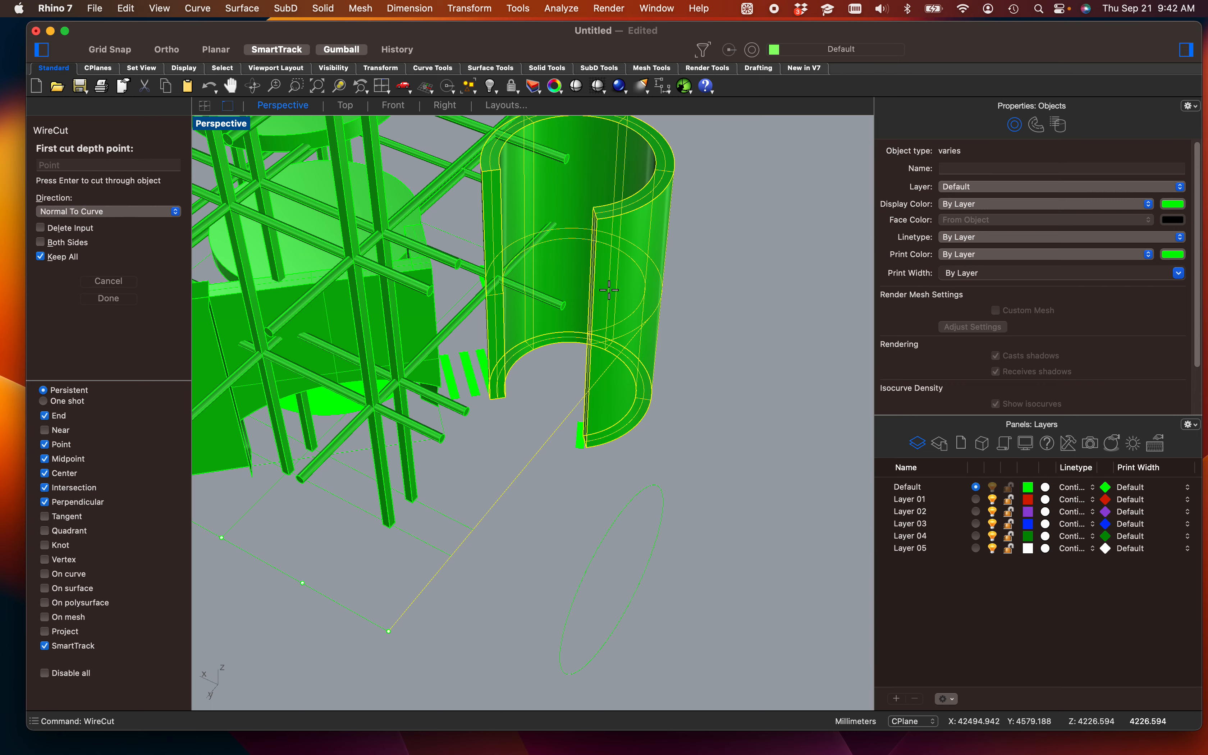
right_drag(614, 289, 714, 351)
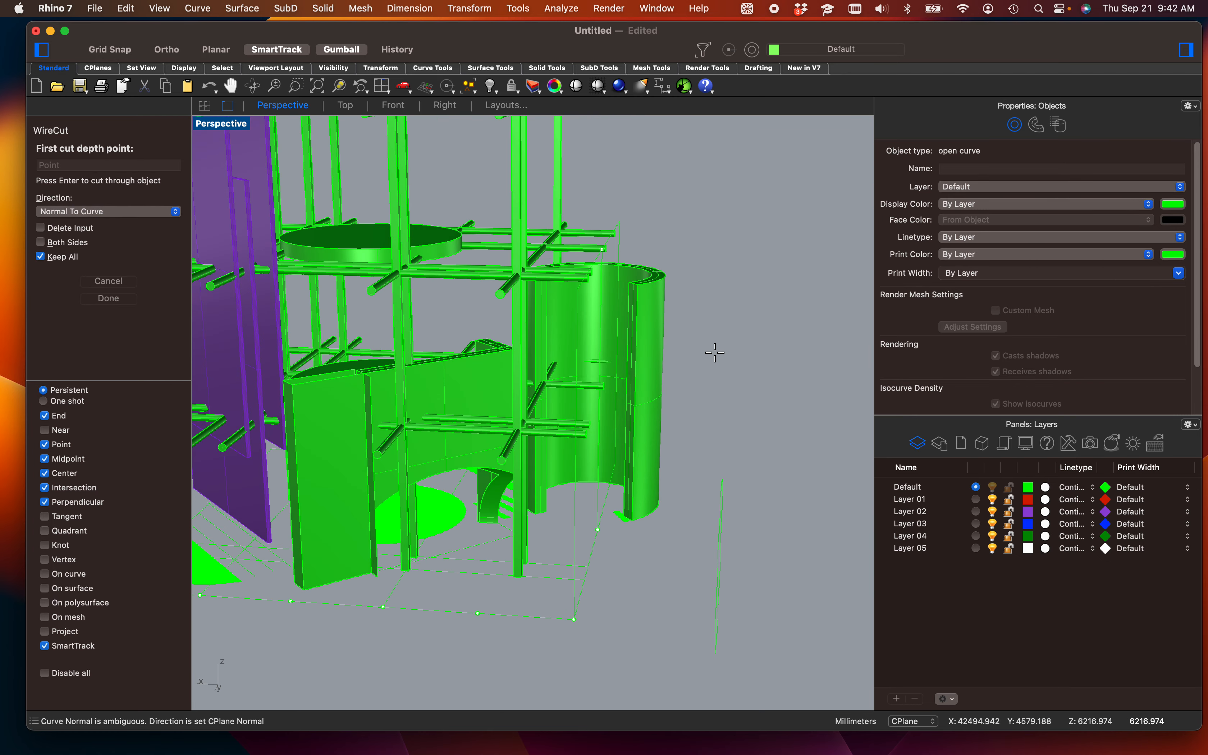
click(722, 224)
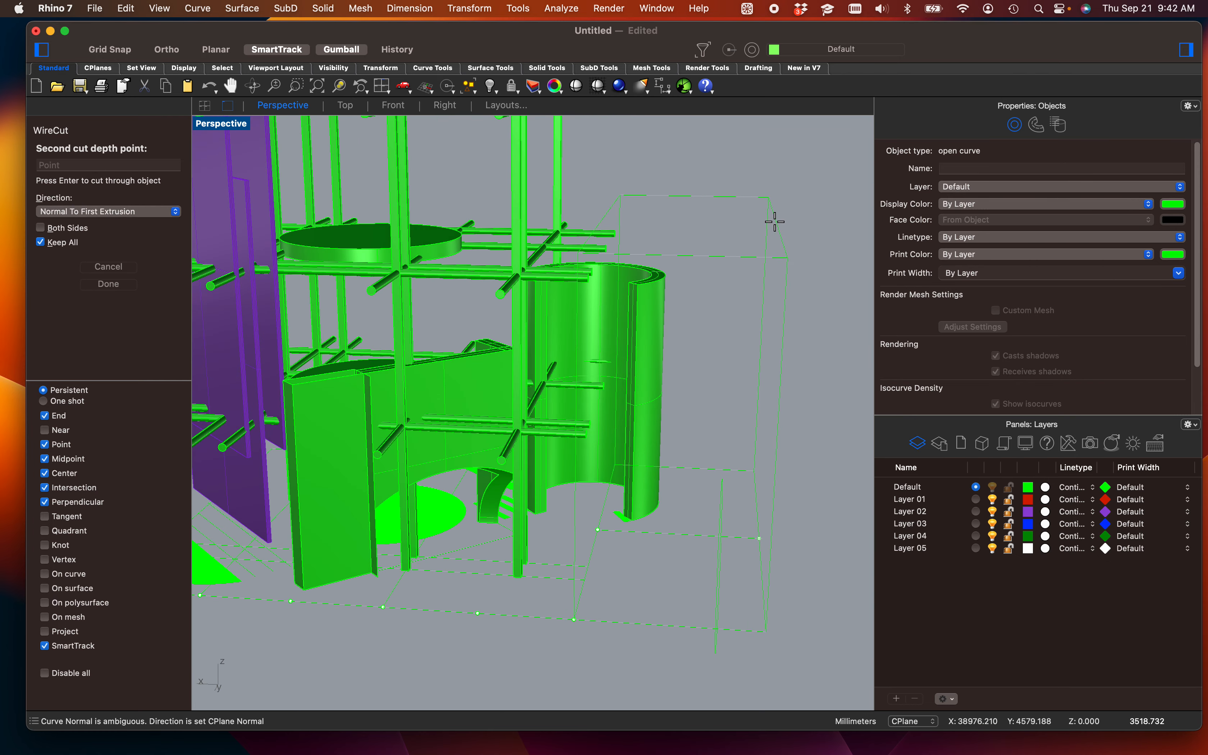
click(775, 226)
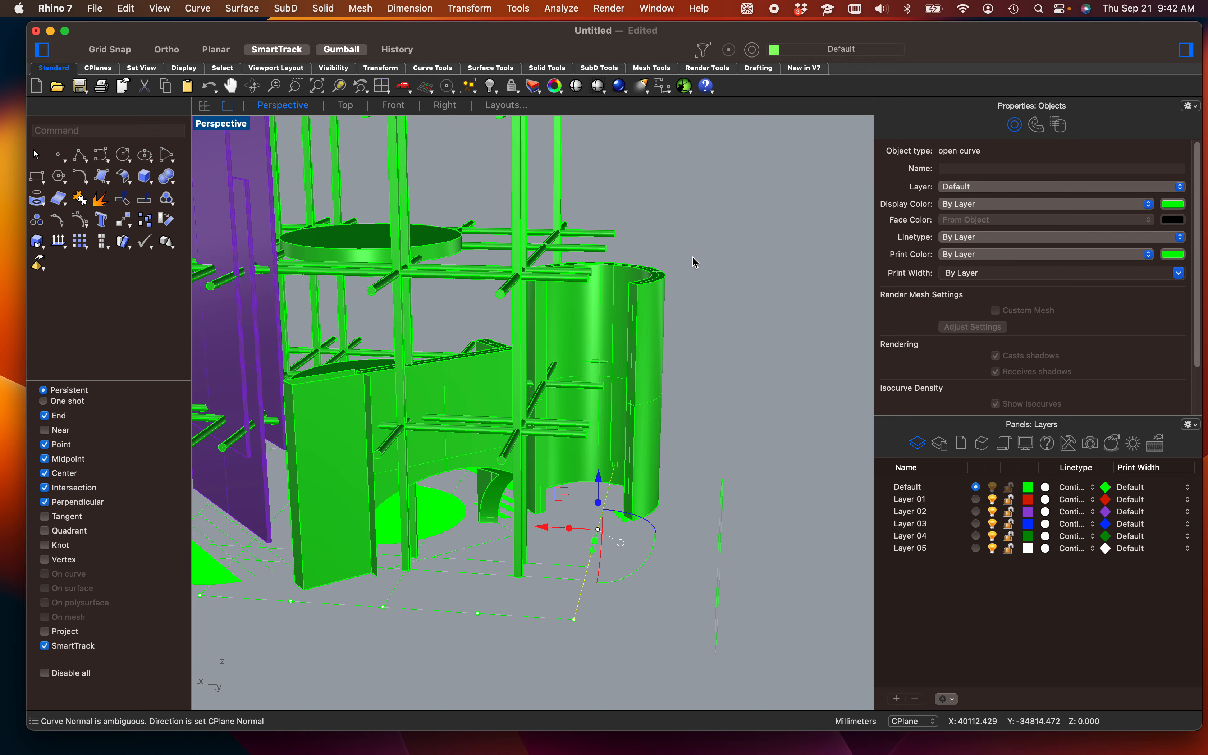
click(653, 379)
key(Delete)
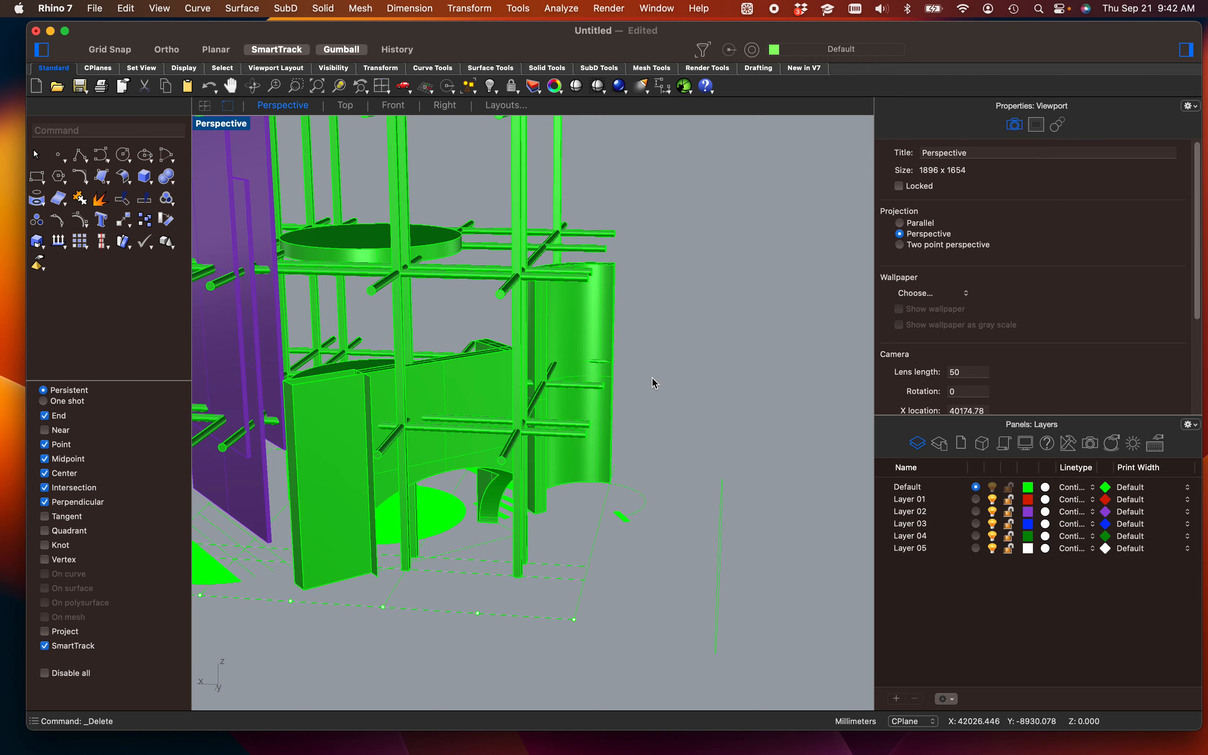
Step: Examine the trimmed curved wall, the pipes crossing it and the upright circle beside it from several angles
right_drag(654, 383, 628, 502)
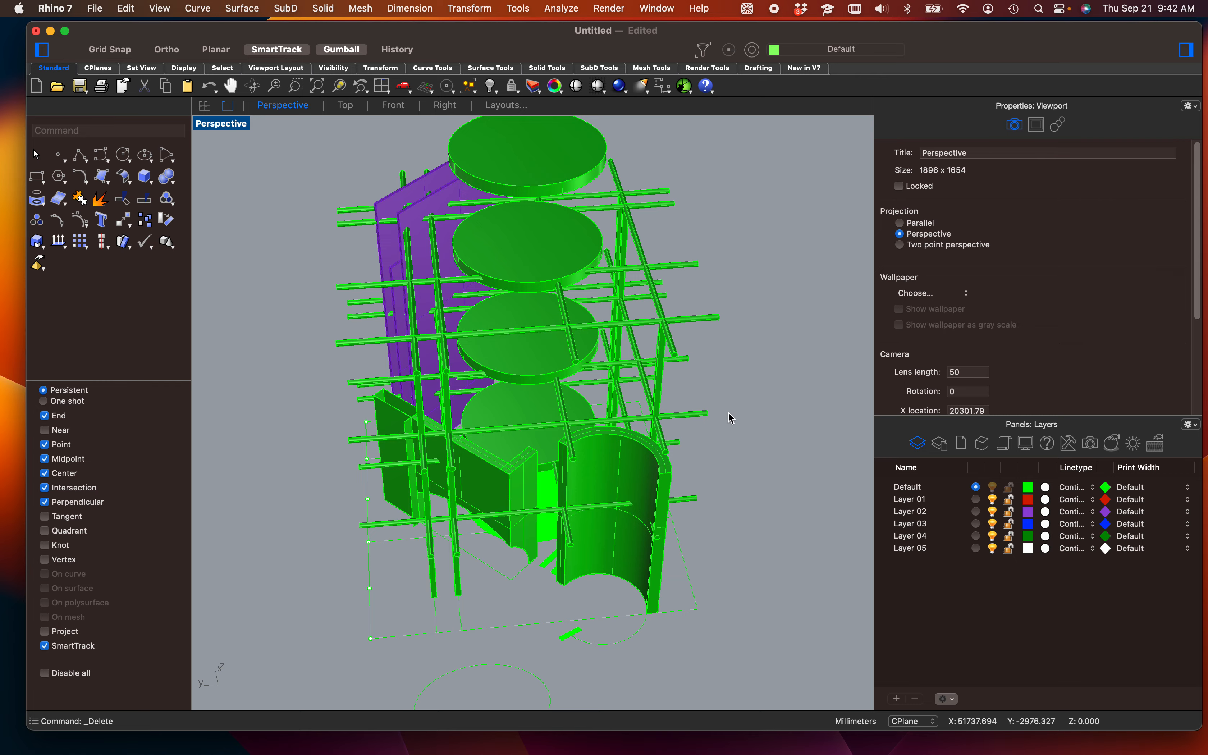
right_drag(730, 418, 633, 491)
scroll(628, 440, up, 5)
shift+right_drag(628, 440, 751, 395)
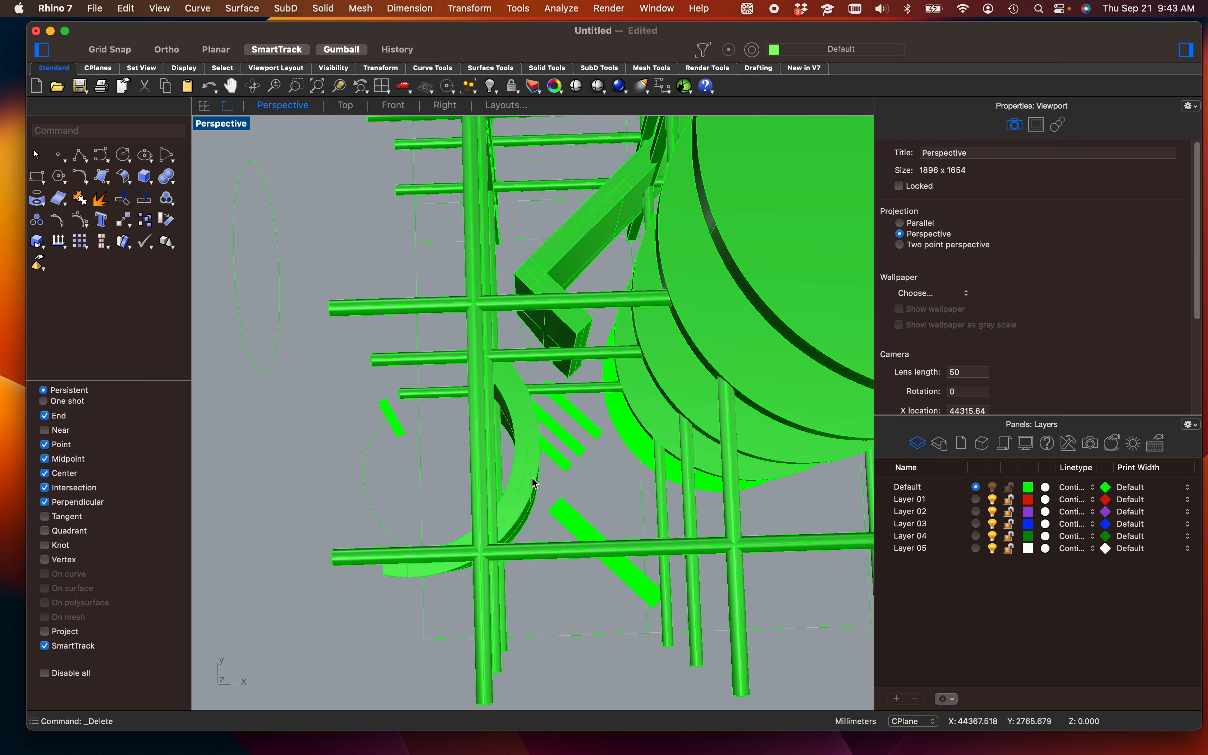
right_drag(566, 476, 701, 363)
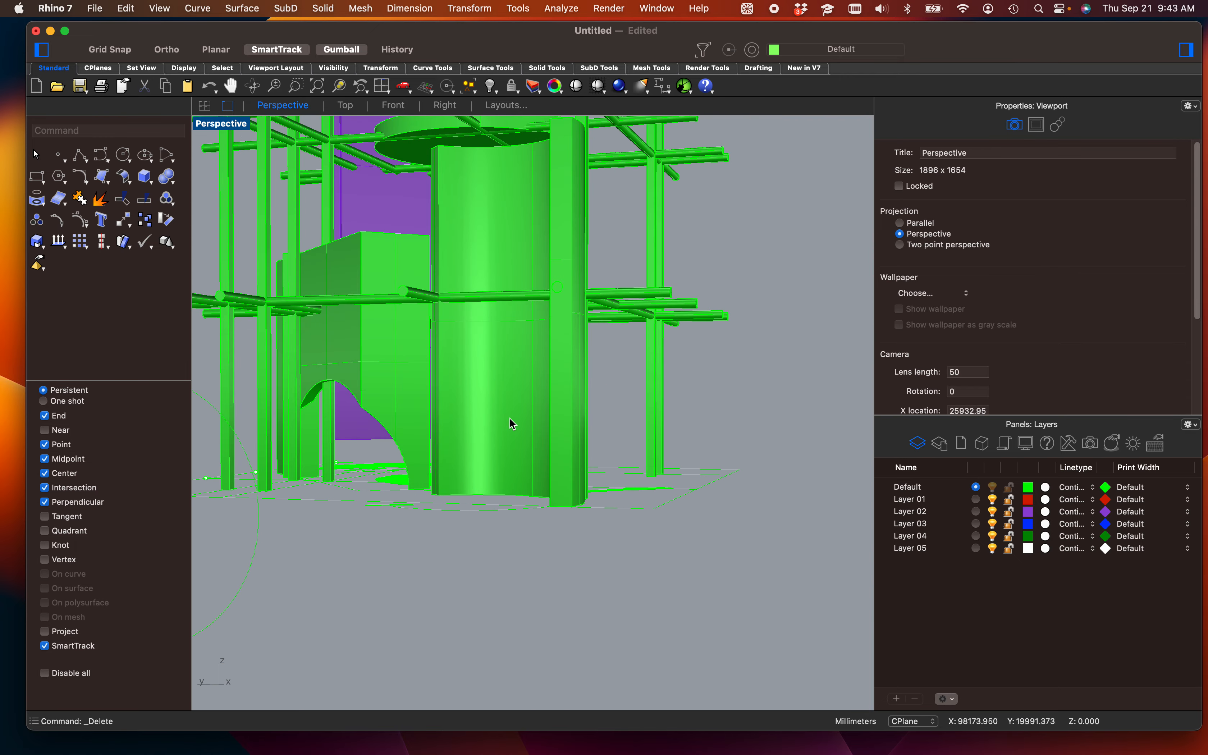
right_drag(520, 417, 597, 420)
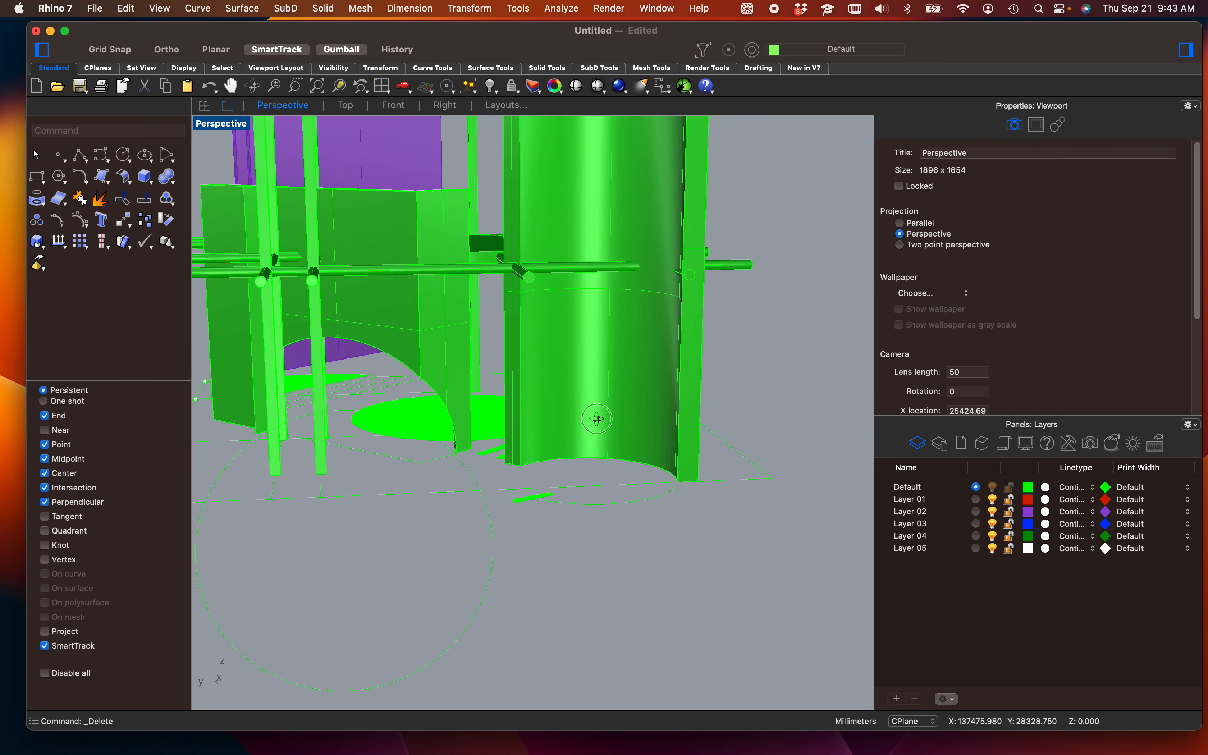
scroll(587, 419, down, 5)
shift+right_drag(576, 475, 561, 448)
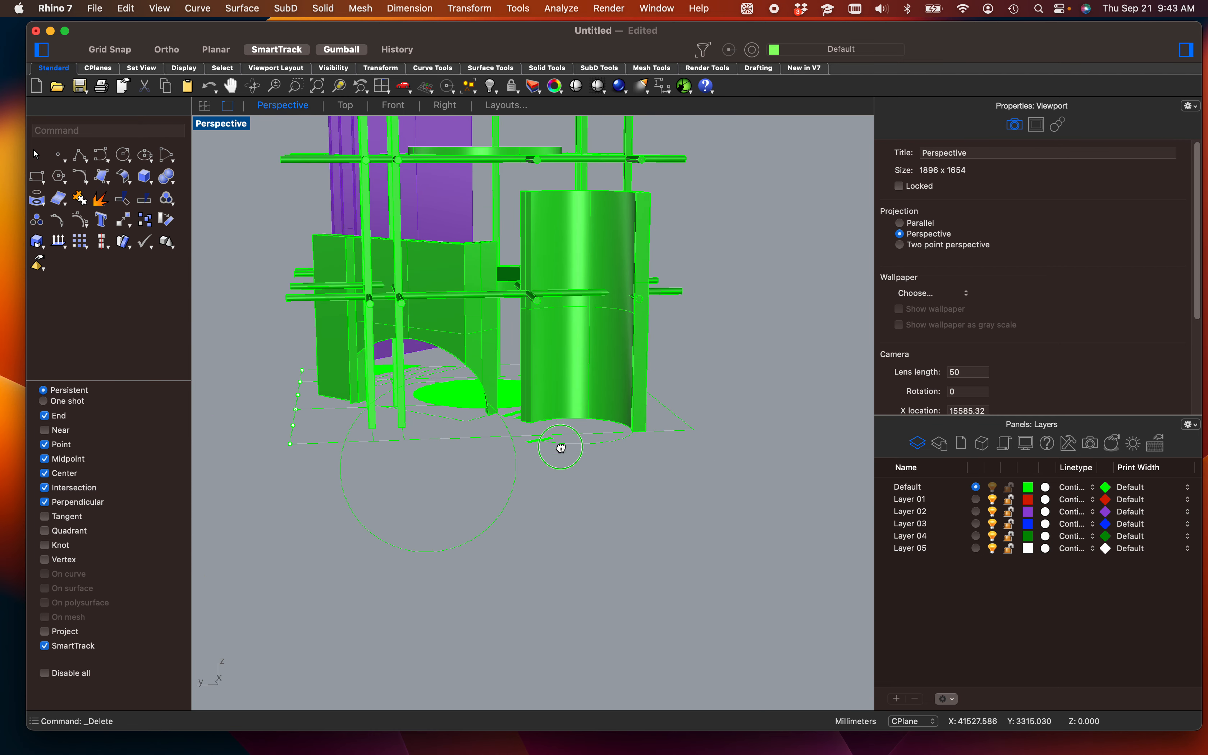
Step: Move the upright circle in front of the curved wall so that it overlaps the wall's lower edge
click(510, 491)
drag(387, 472, 519, 473)
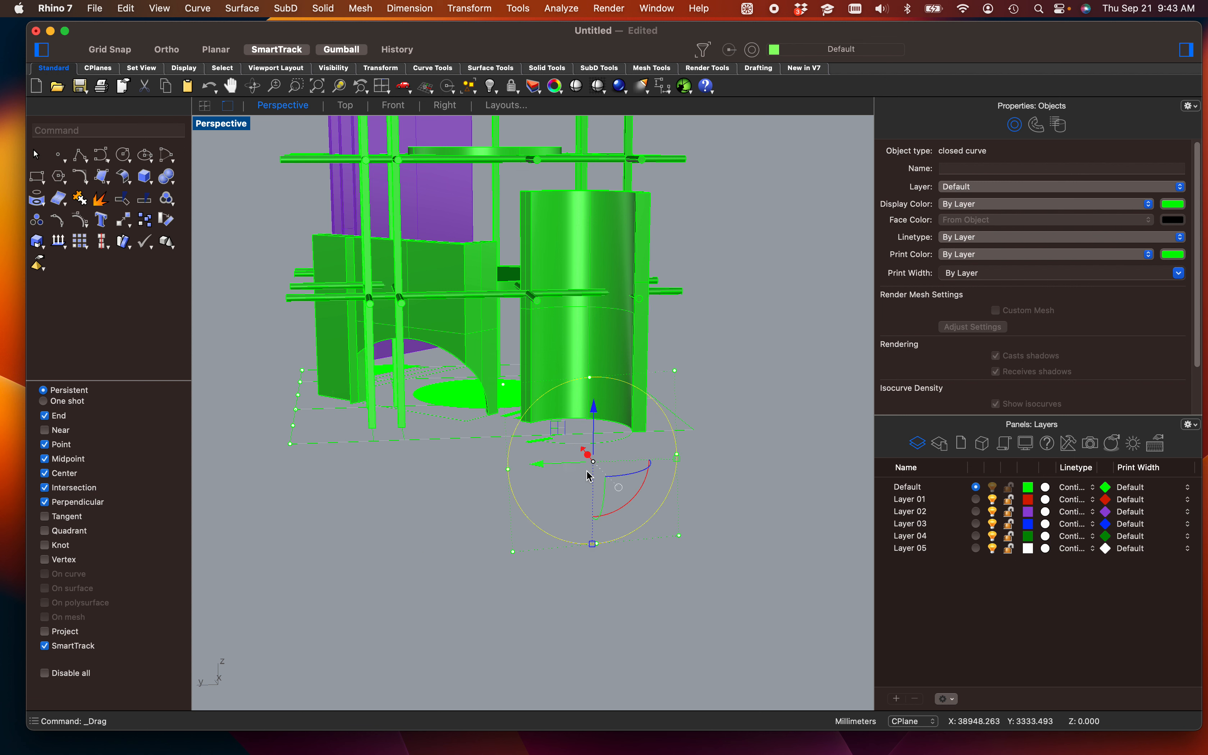
drag(676, 462, 644, 463)
right_drag(595, 353, 466, 553)
drag(469, 553, 492, 563)
right_drag(501, 517, 584, 475)
Step: Cut through the curved wall with the upright circle using WireCut and delete the cut-out piece to form an opening
text(ecut)
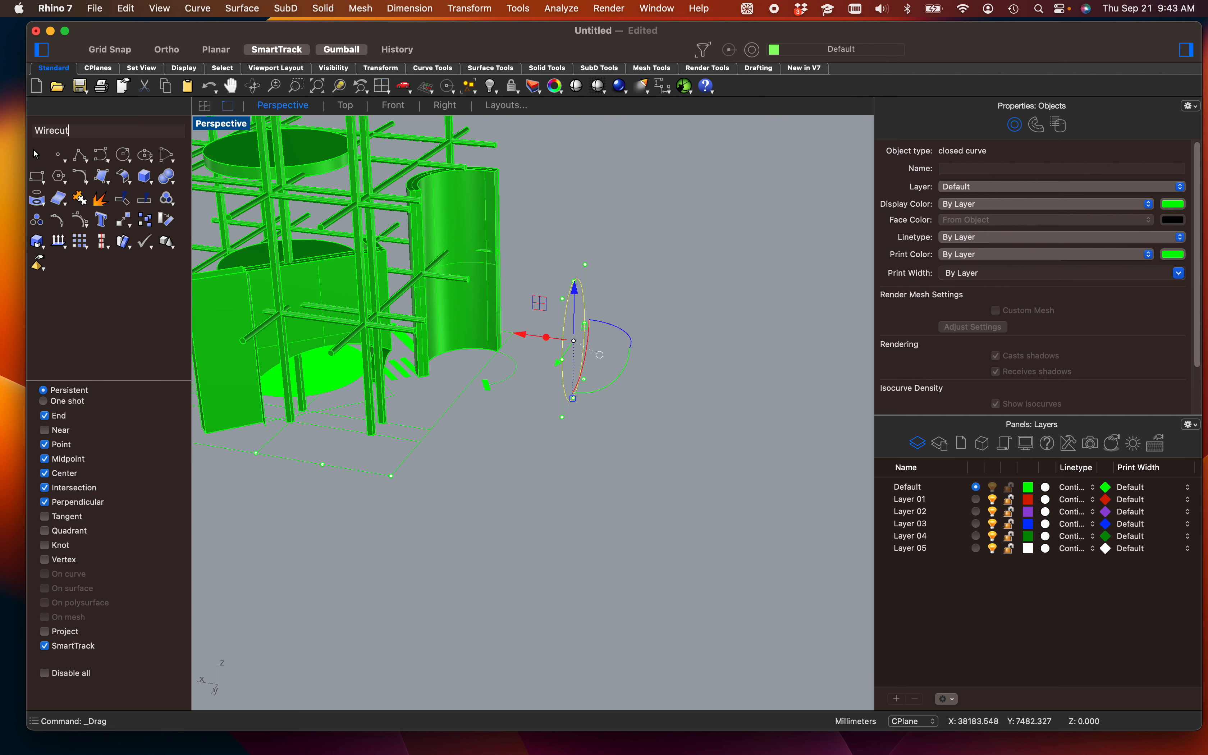
key(Return)
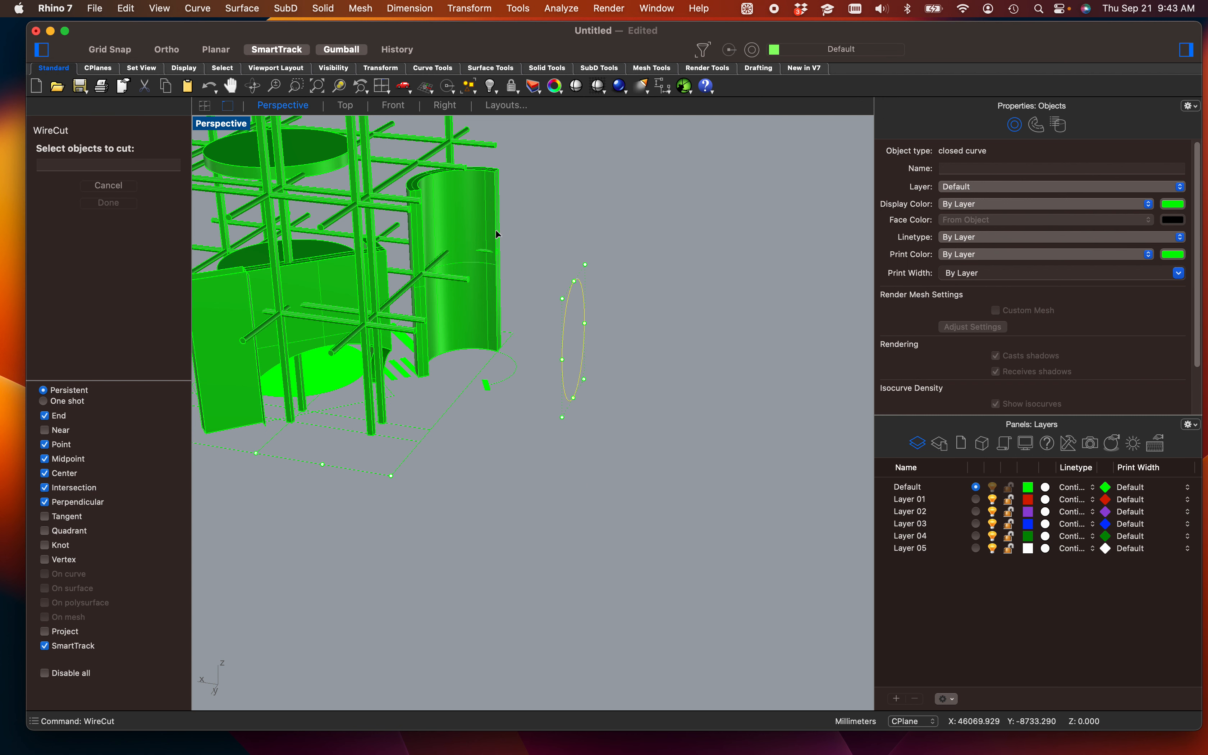
click(479, 224)
key(Return)
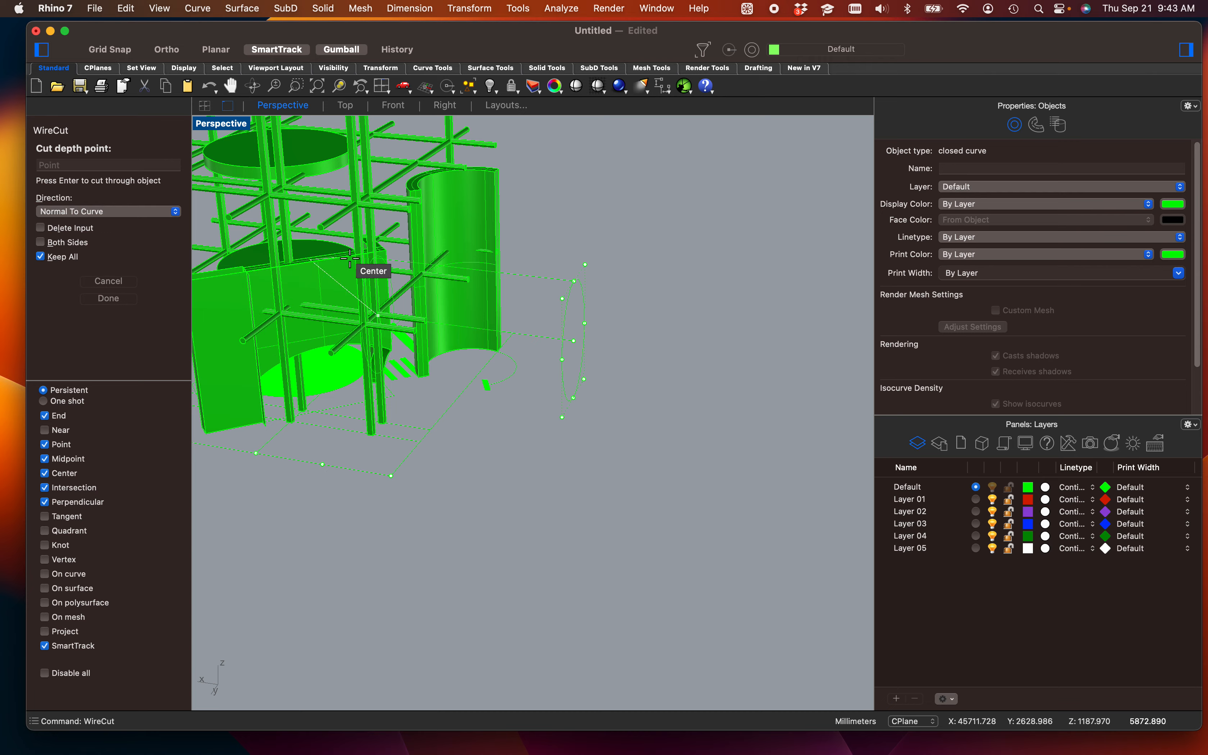
shift+right_drag(398, 265, 202, 372)
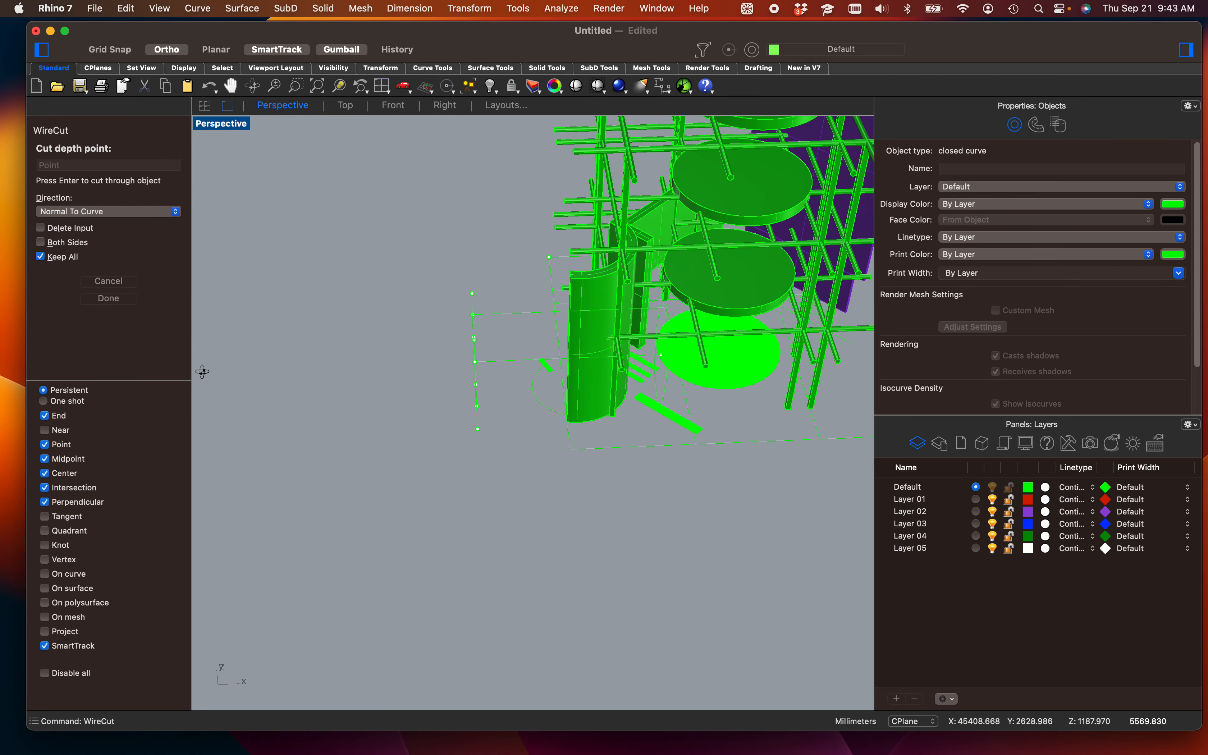
click(700, 364)
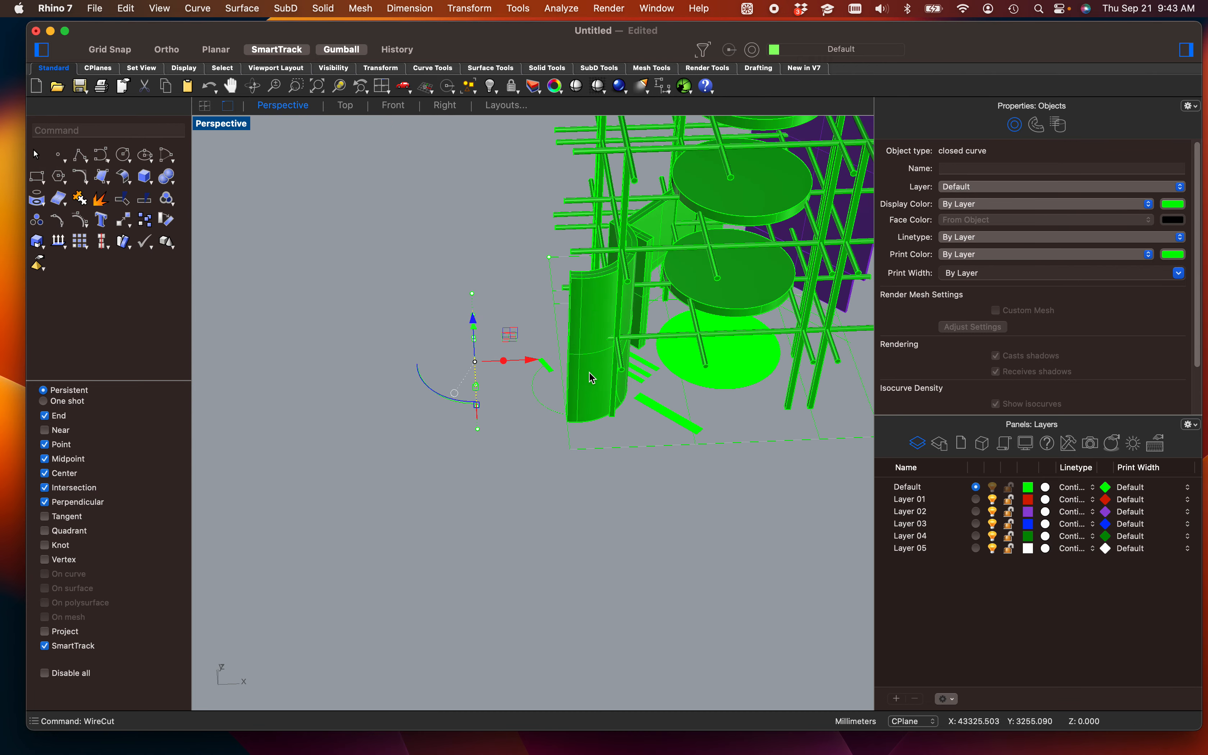
scroll(644, 384, up, 8)
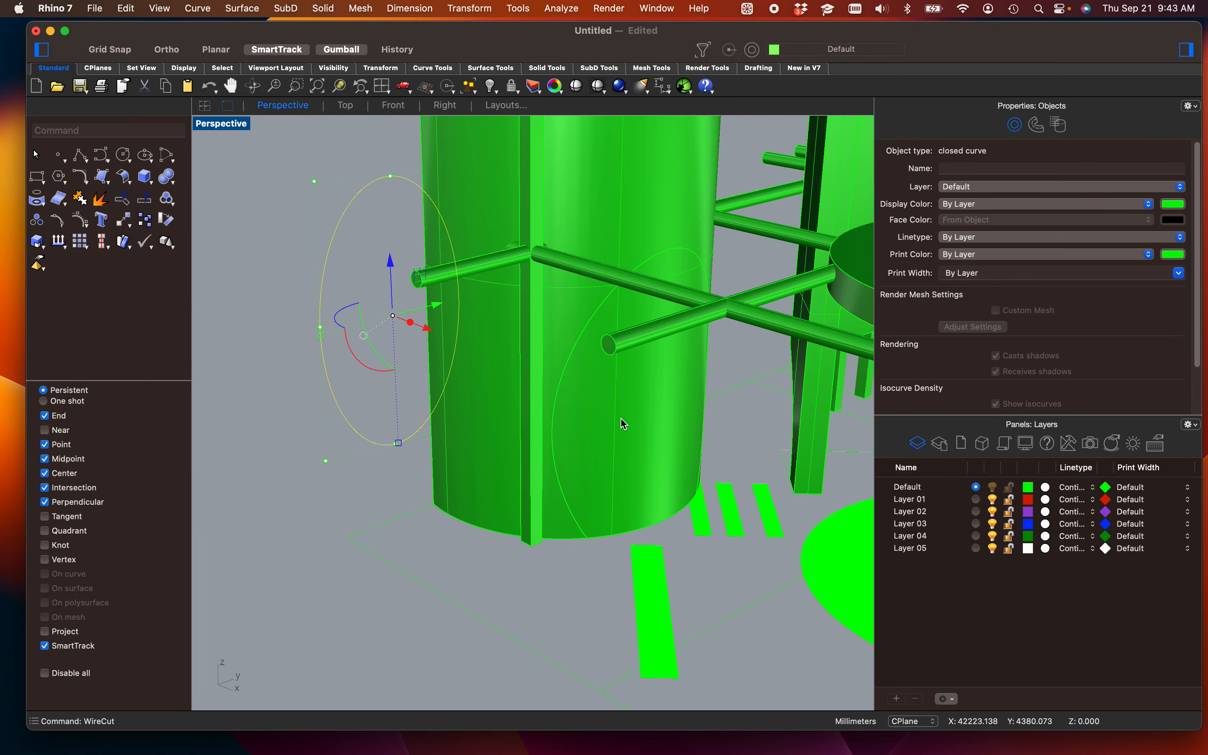
click(622, 420)
key(Delete)
scroll(569, 420, down, 6)
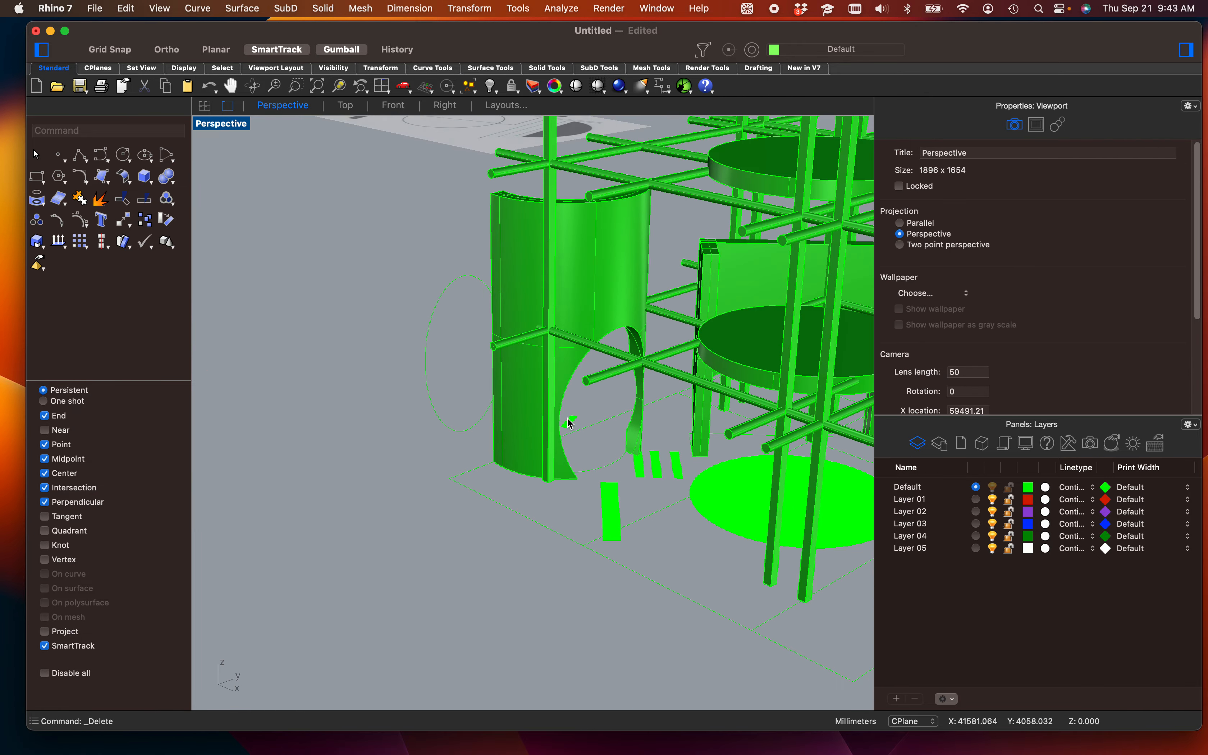
Step: Check the round opening in the curved wall, and delete the upright circle that served as its cutter
right_drag(451, 407, 610, 384)
scroll(507, 375, up, 6)
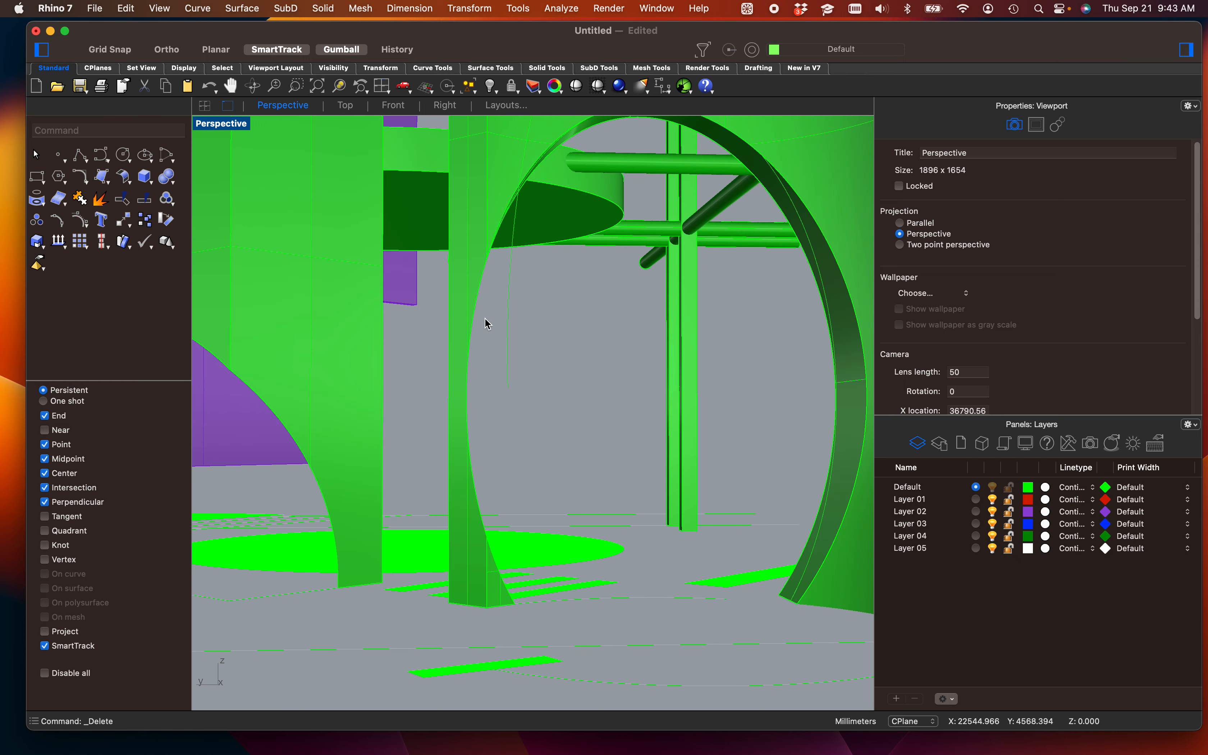
scroll(465, 337, down, 8)
right_drag(489, 338, 583, 456)
scroll(549, 444, down, 6)
click(619, 464)
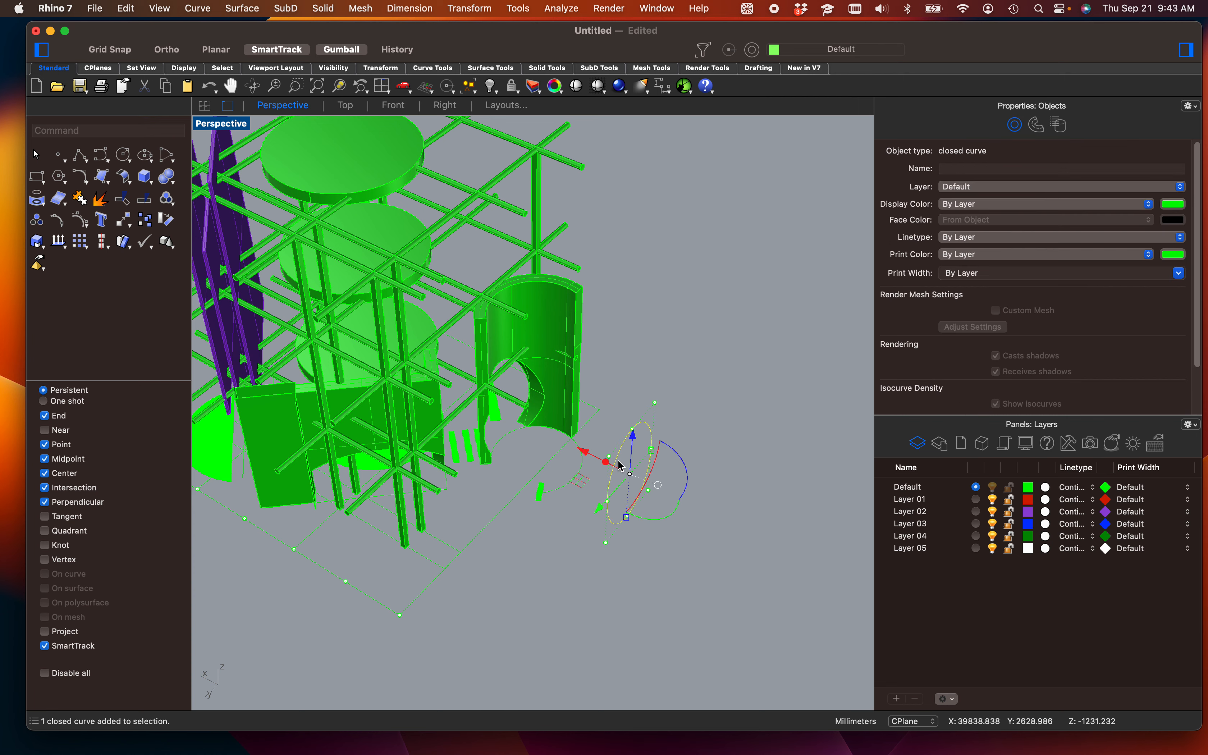
key(Delete)
Step: Move the outline curve of the small bar in front of the curved wall away from its hatch
scroll(440, 499, up, 8)
right_drag(775, 478, 662, 489)
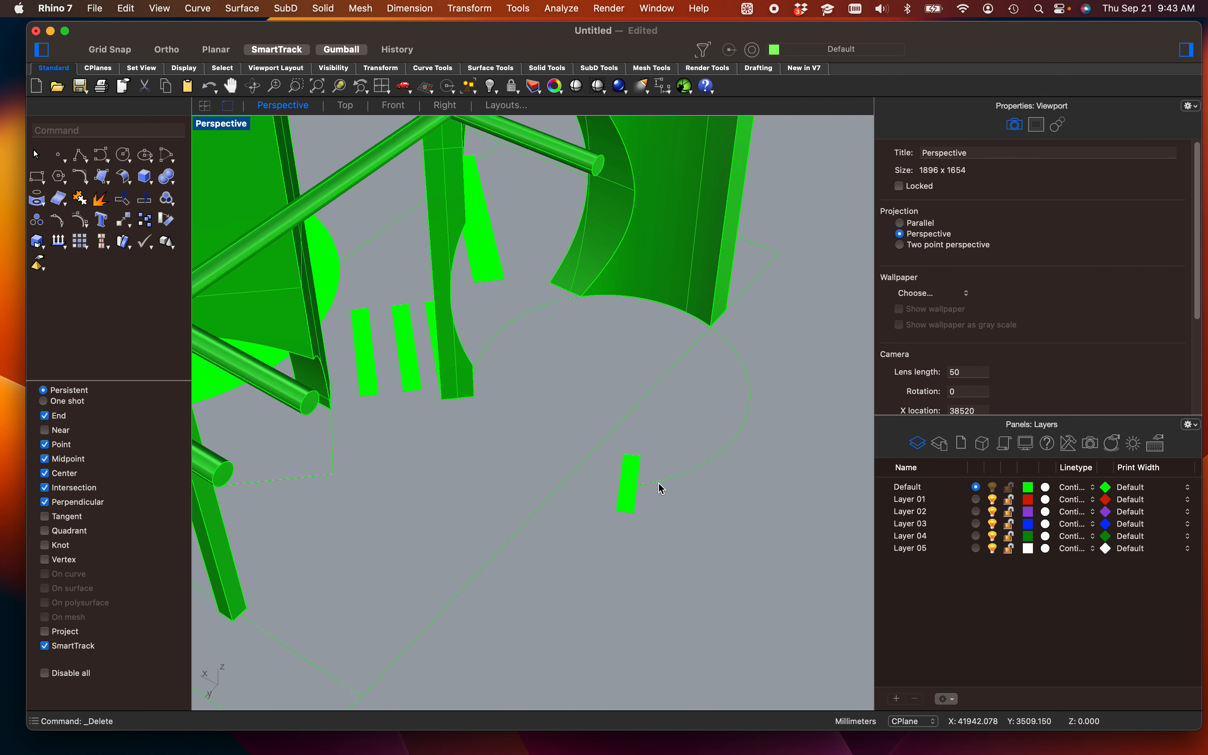
click(595, 488)
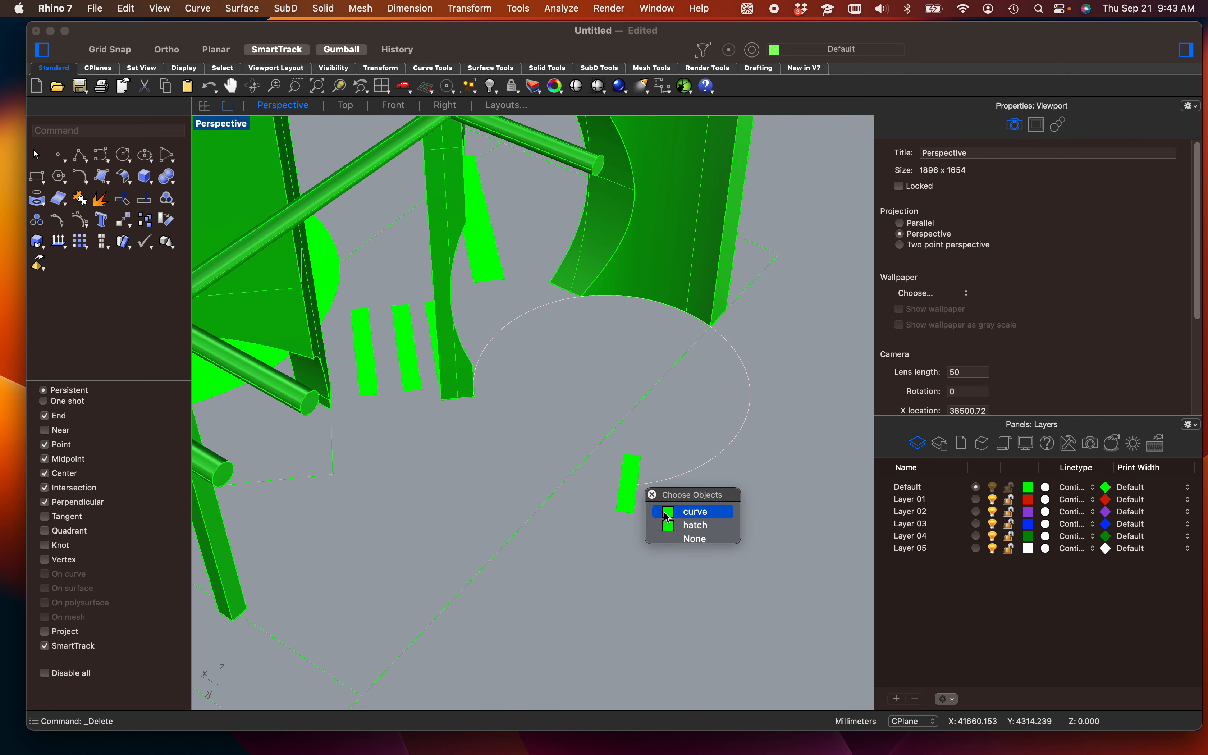
click(616, 506)
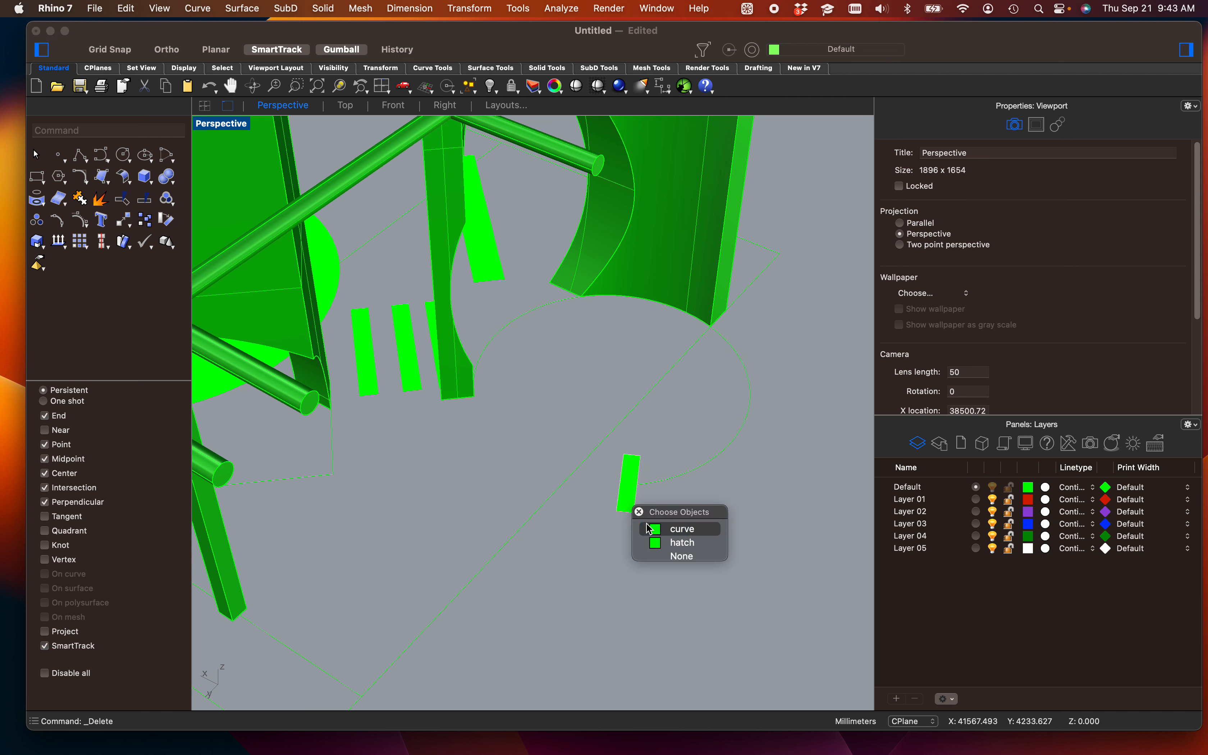
click(648, 528)
drag(626, 497, 472, 500)
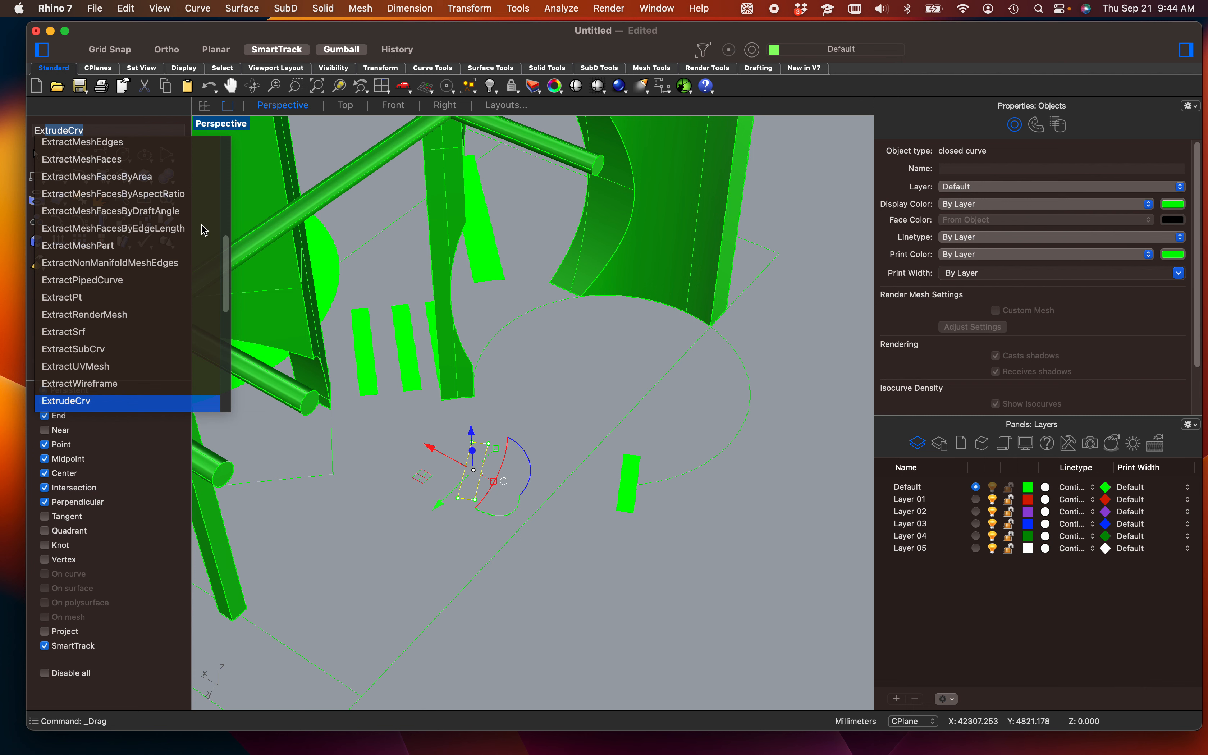
key(Escape)
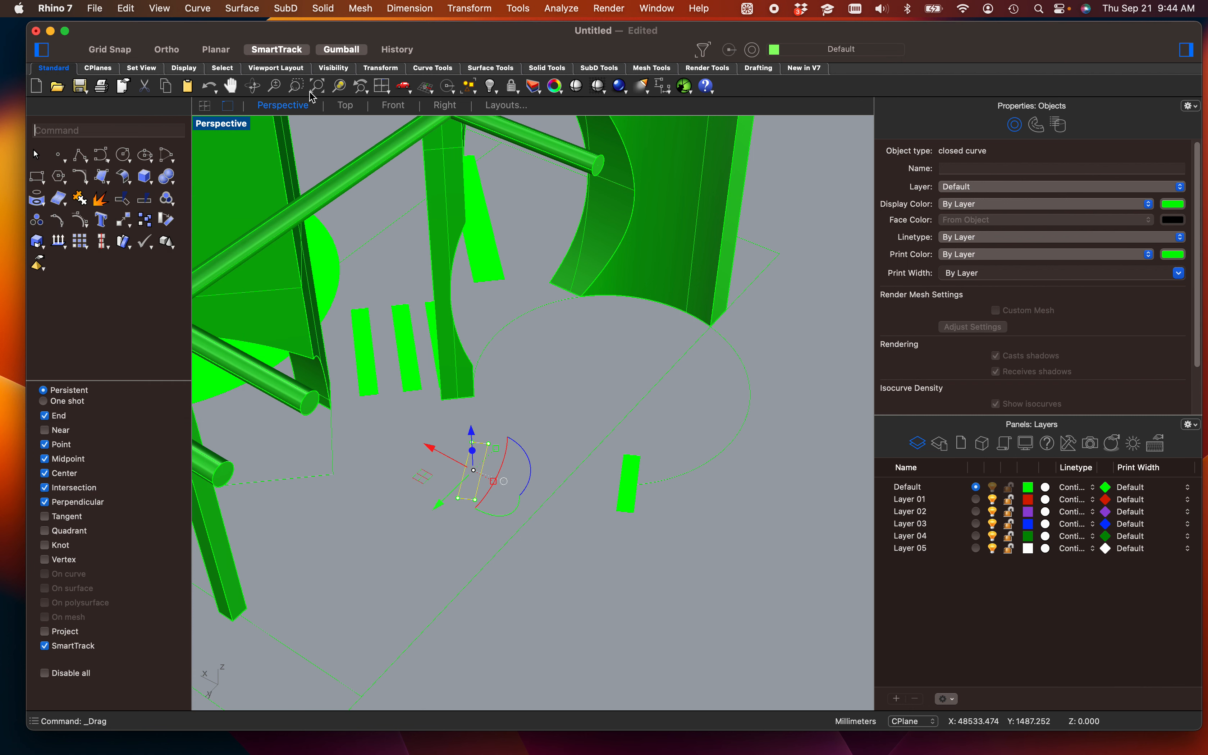
Step: Return to the four-view layout and inspect the 3D model and the flat composition in plan
double_click(219, 125)
scroll(554, 357, down, 2)
scroll(658, 290, down, 5)
scroll(417, 314, down, 4)
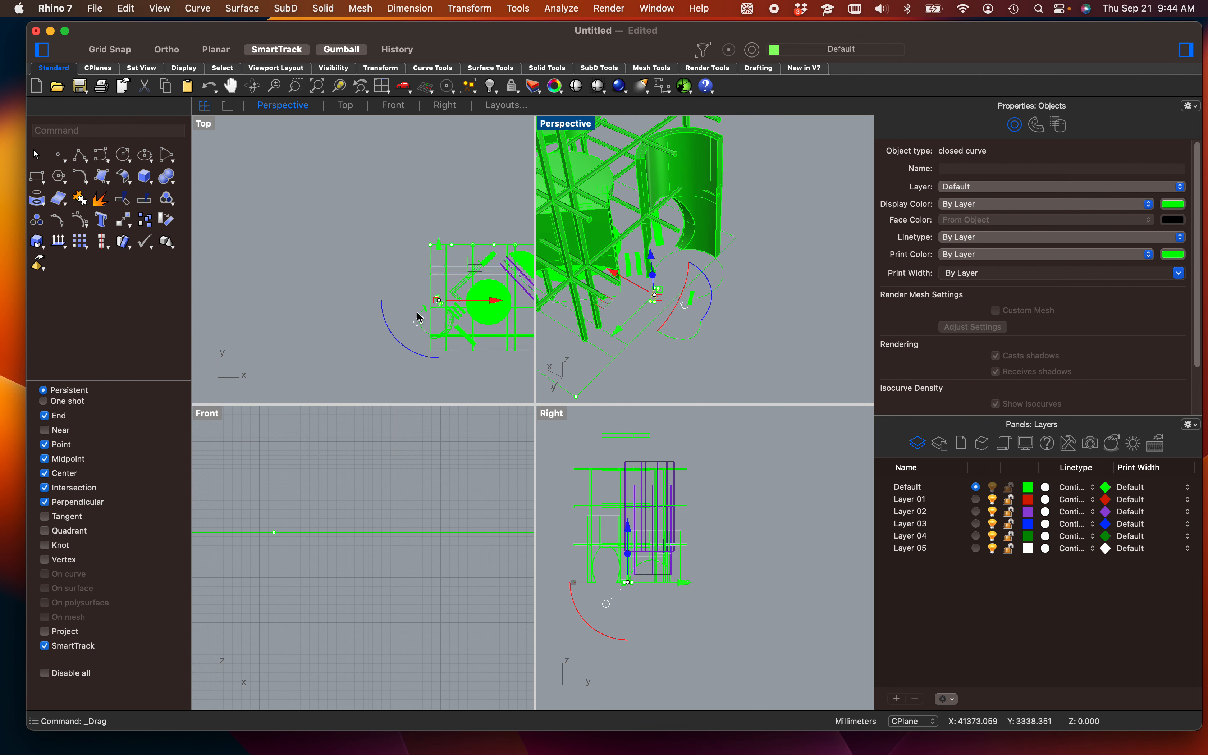
right_drag(488, 301, 294, 235)
right_drag(356, 267, 441, 334)
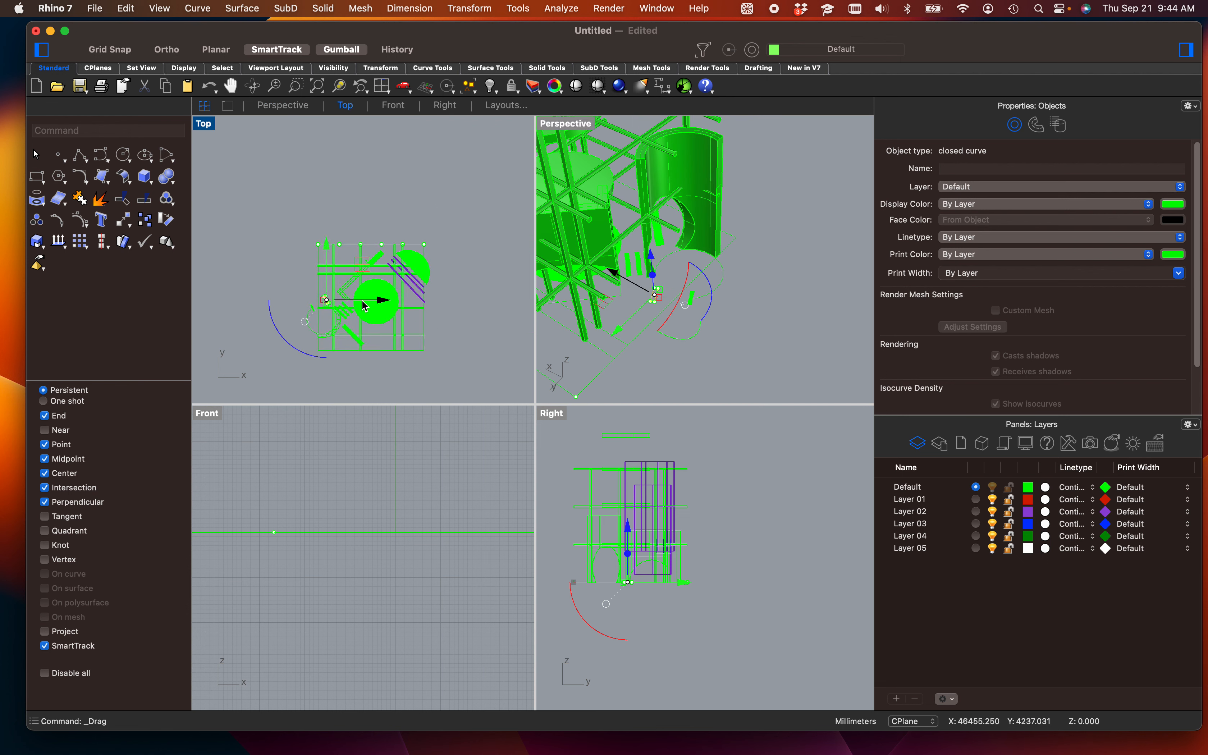
scroll(375, 304, up, 4)
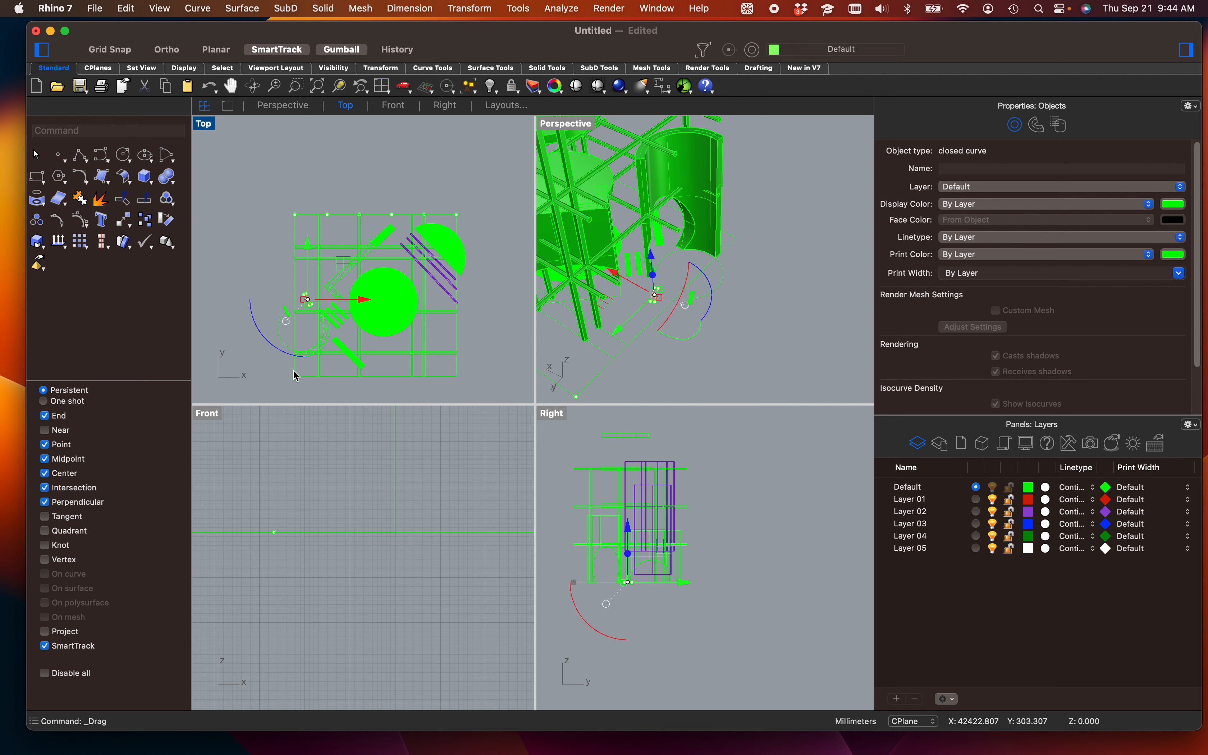
scroll(316, 344, down, 8)
right_drag(318, 341, 508, 214)
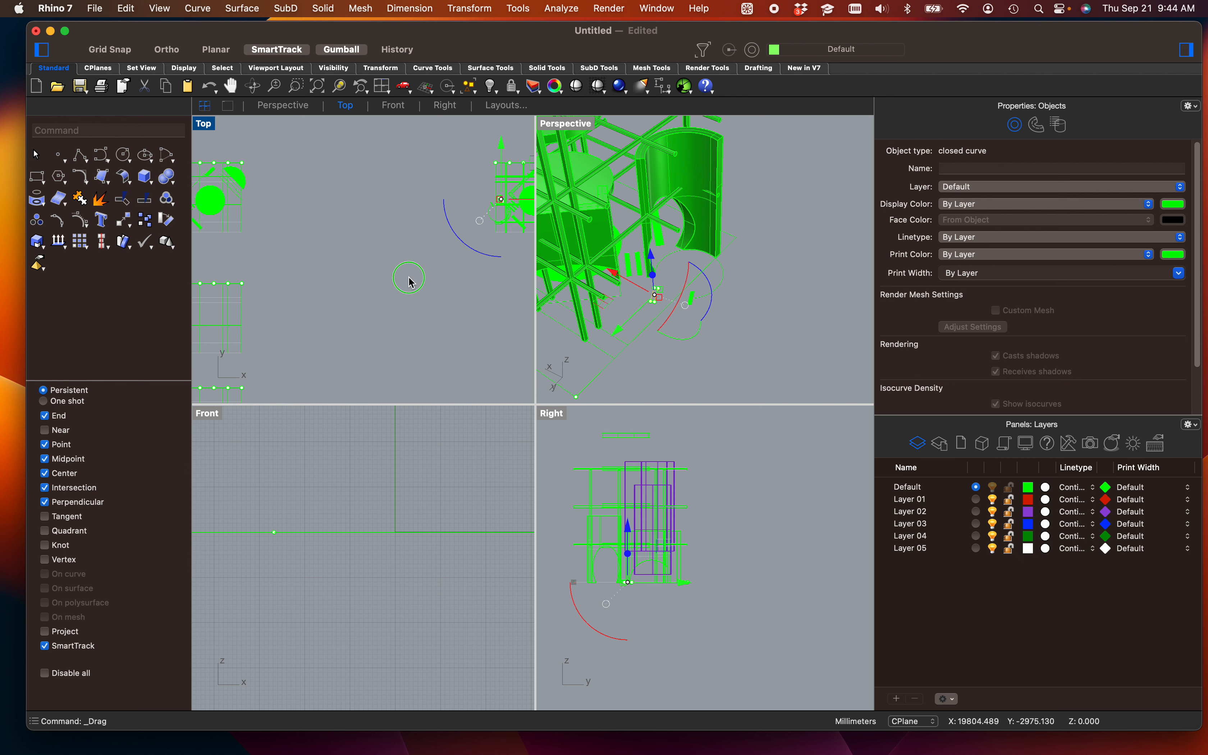
right_drag(409, 277, 543, 318)
scroll(333, 235, up, 6)
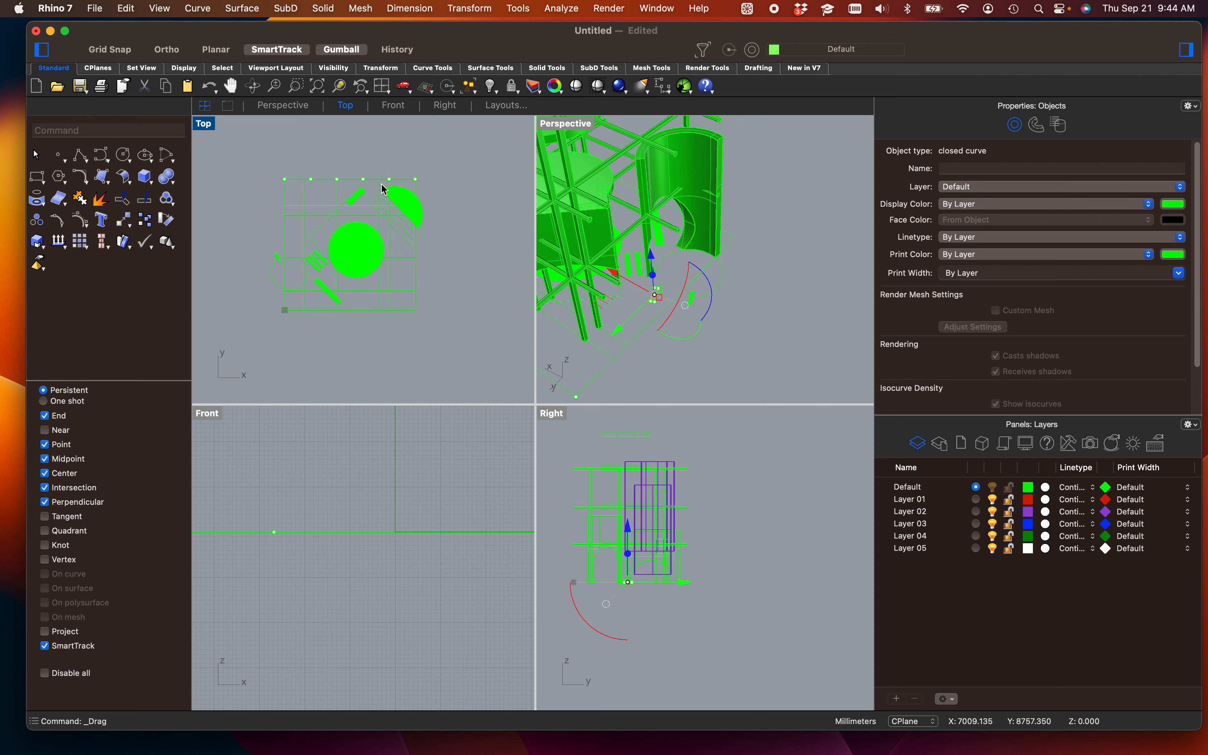
scroll(372, 219, down, 8)
right_drag(467, 305, 266, 329)
Step: Generate a 2D drawing of the whole 3D model from the Top view with Make2D, maintaining source layers
click(324, 256)
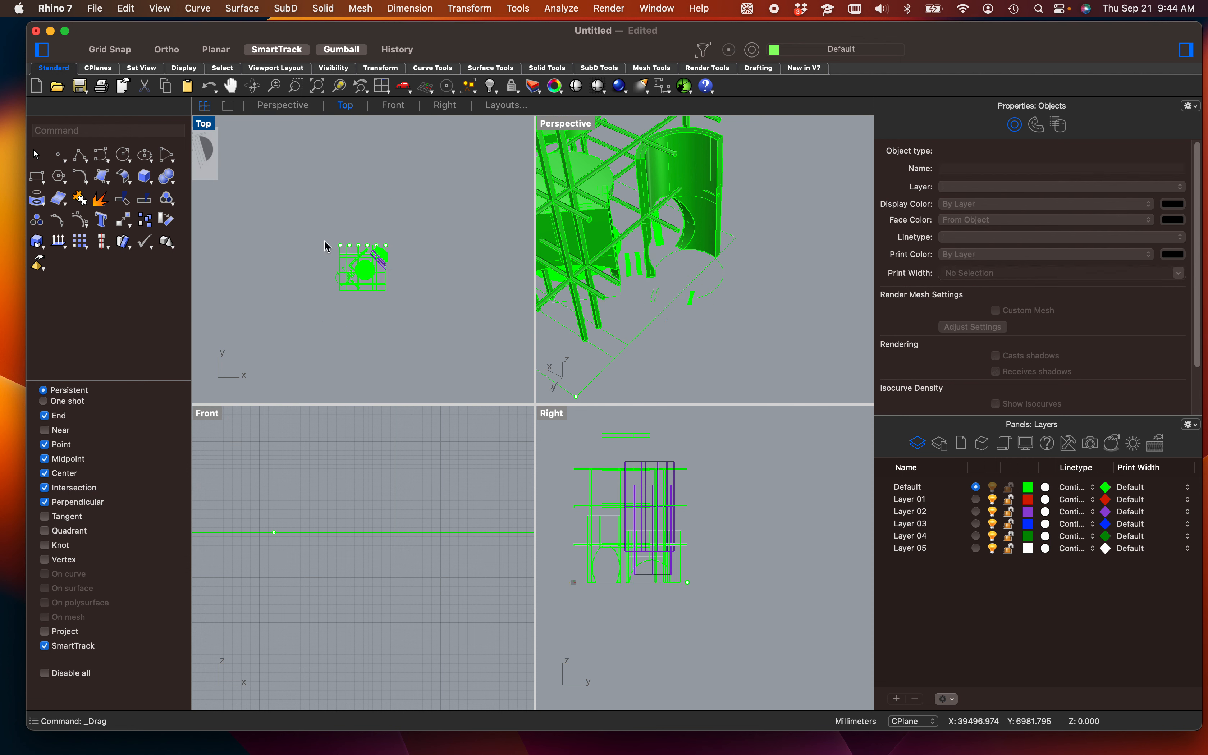
drag(320, 212, 439, 315)
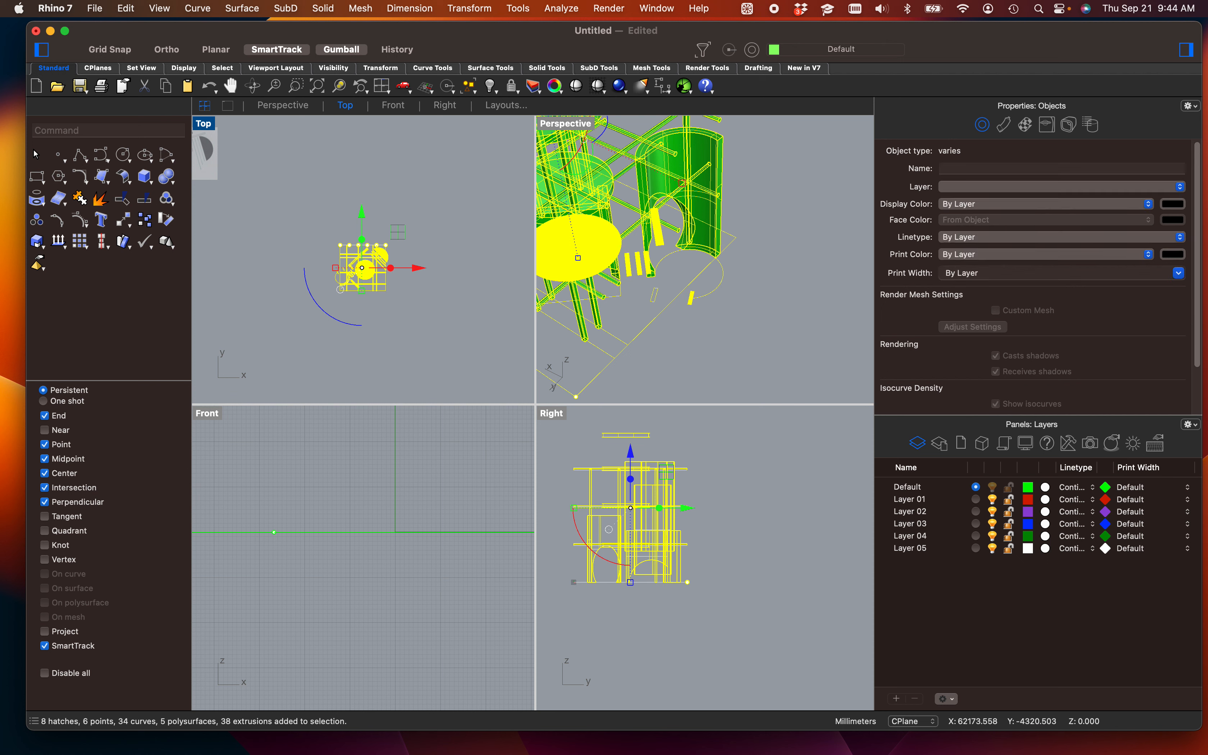
text(Make2D)
key(Return)
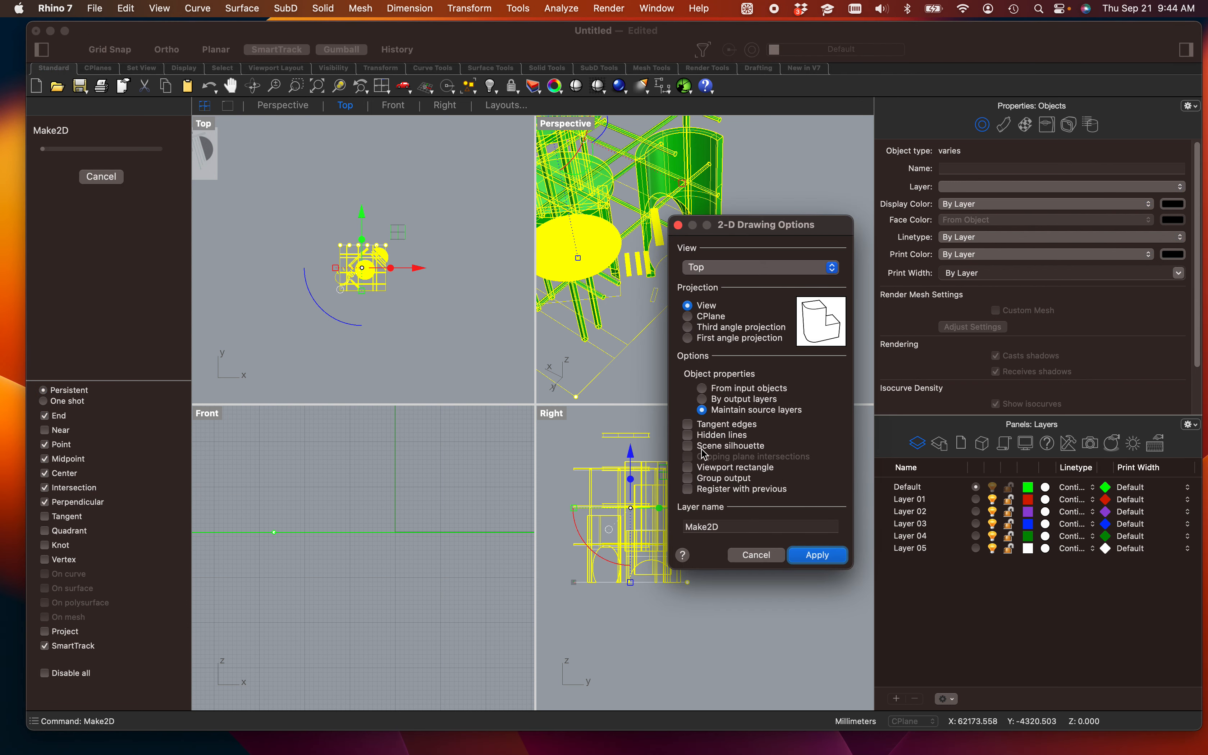
click(808, 554)
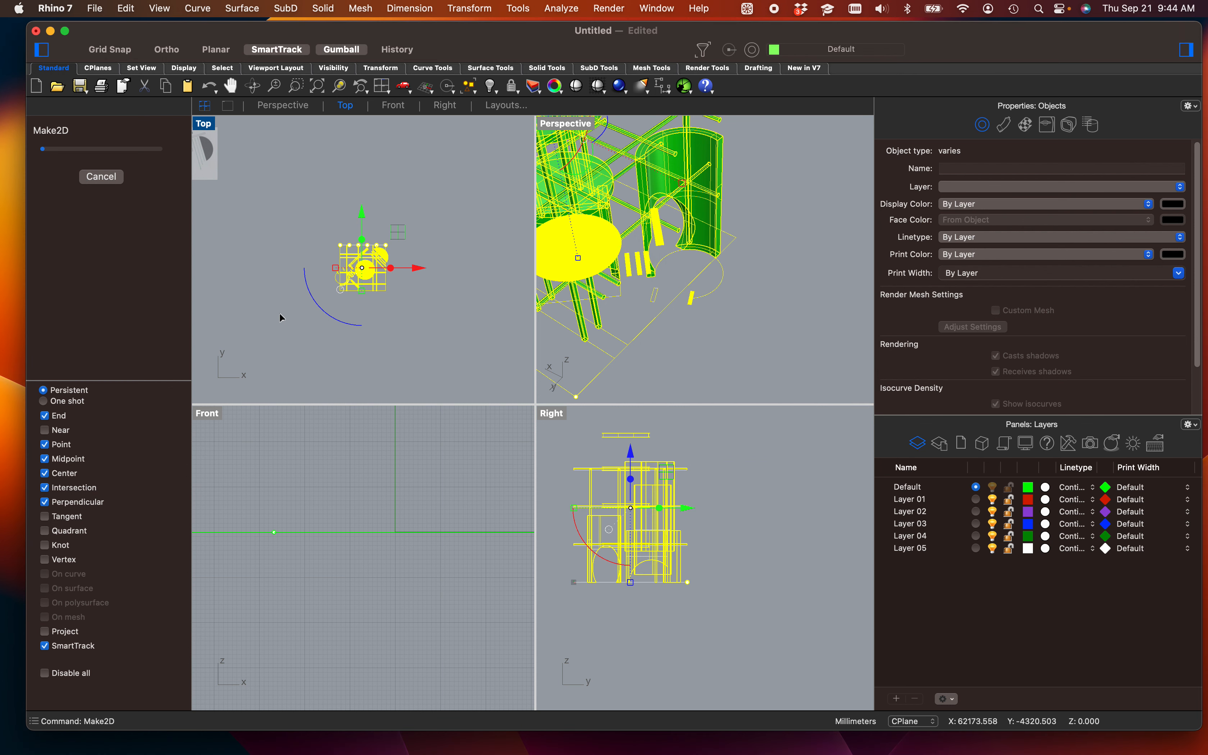
right_drag(273, 303, 401, 206)
scroll(377, 241, down, 8)
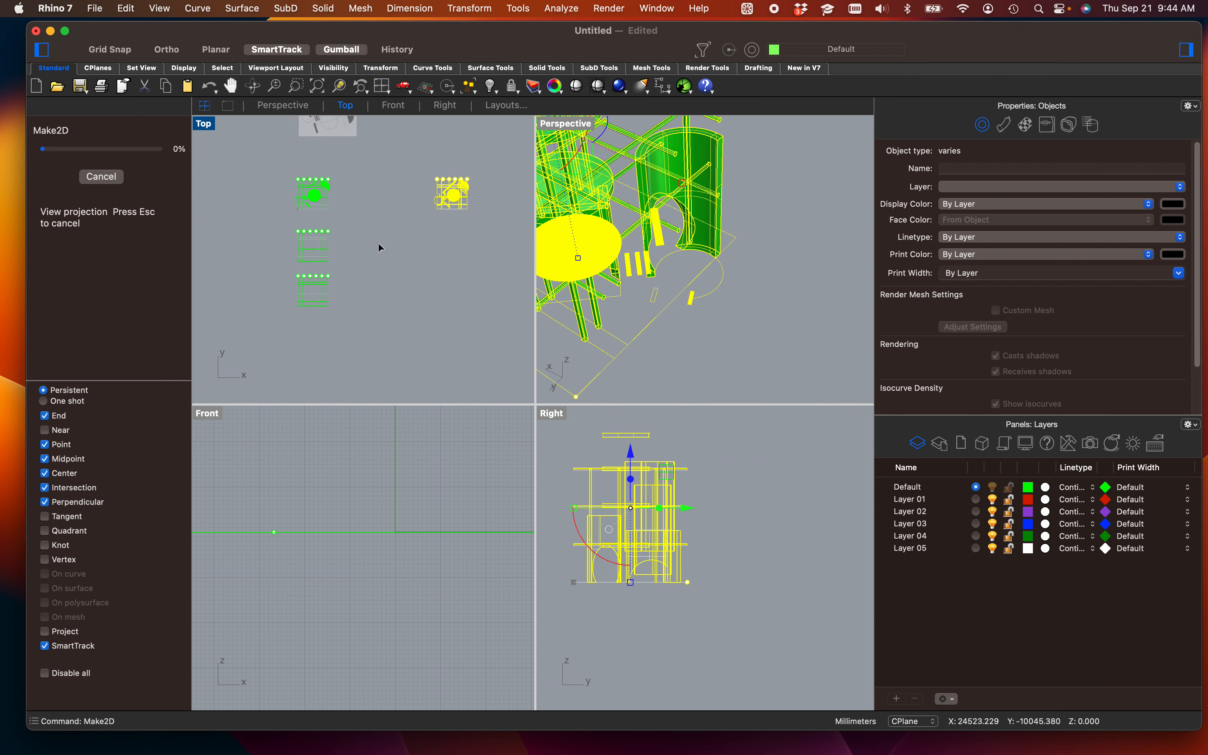
scroll(337, 276, up, 6)
scroll(351, 261, down, 6)
right_drag(380, 266, 379, 308)
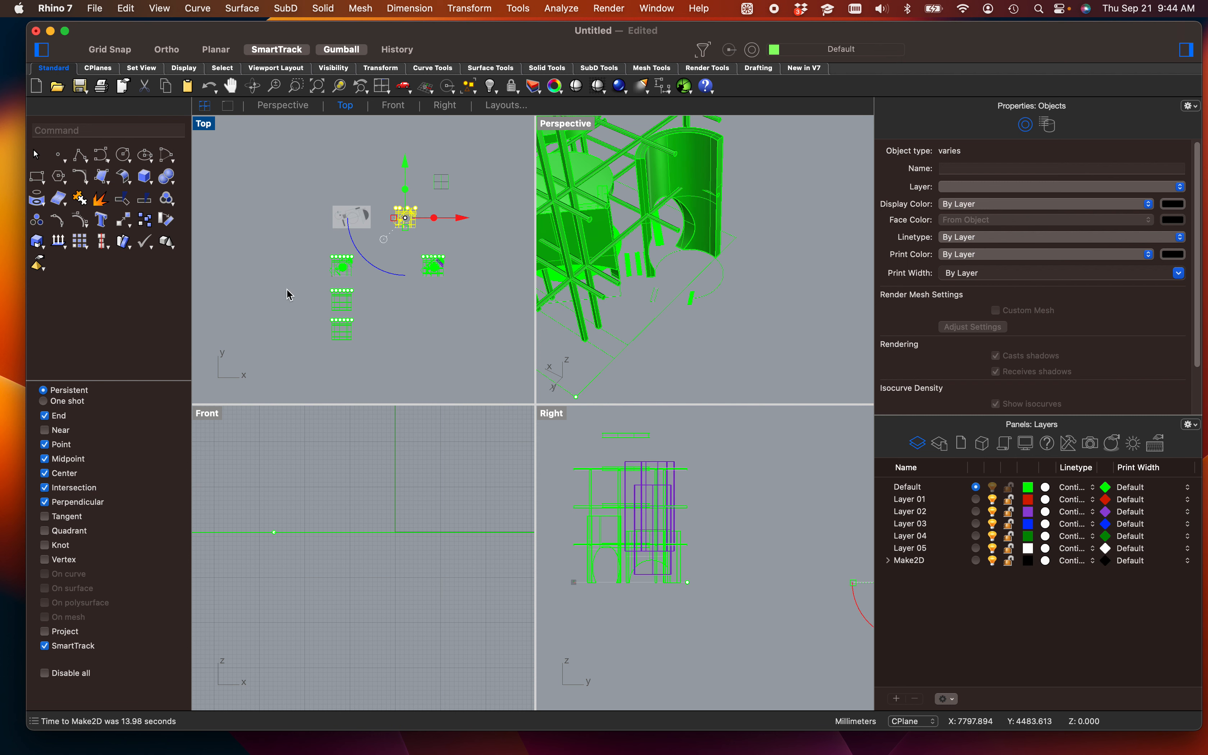
Step: Examine the linework of the Make2D plan drawing, including the pipes and the diagonal purple panels
scroll(677, 151, up, 5)
scroll(424, 216, up, 15)
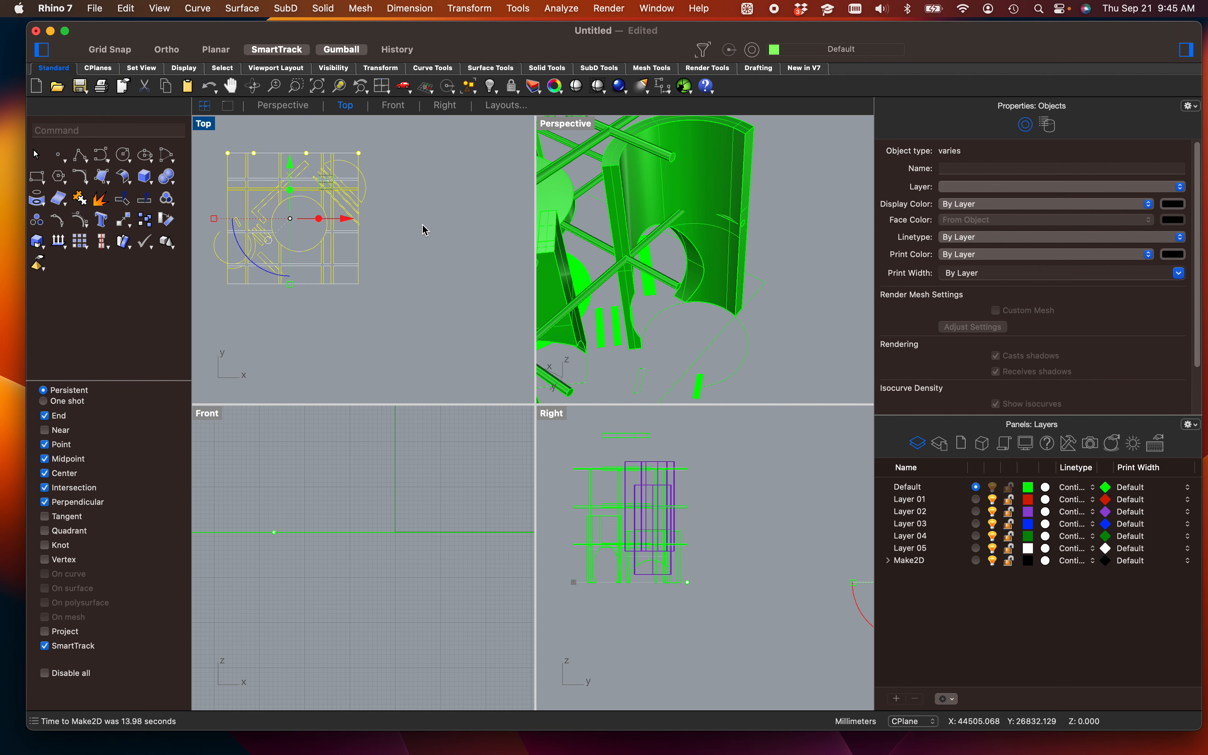
click(395, 236)
scroll(257, 215, up, 9)
scroll(276, 216, down, 6)
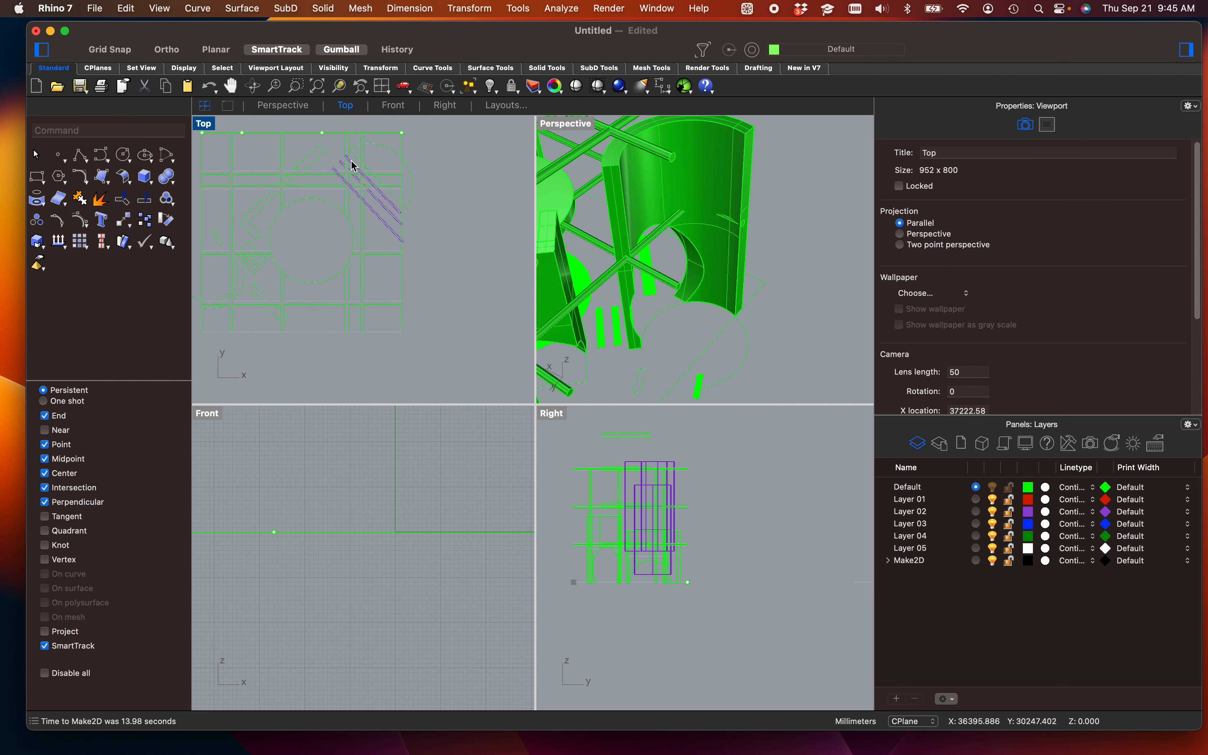
scroll(352, 165, up, 6)
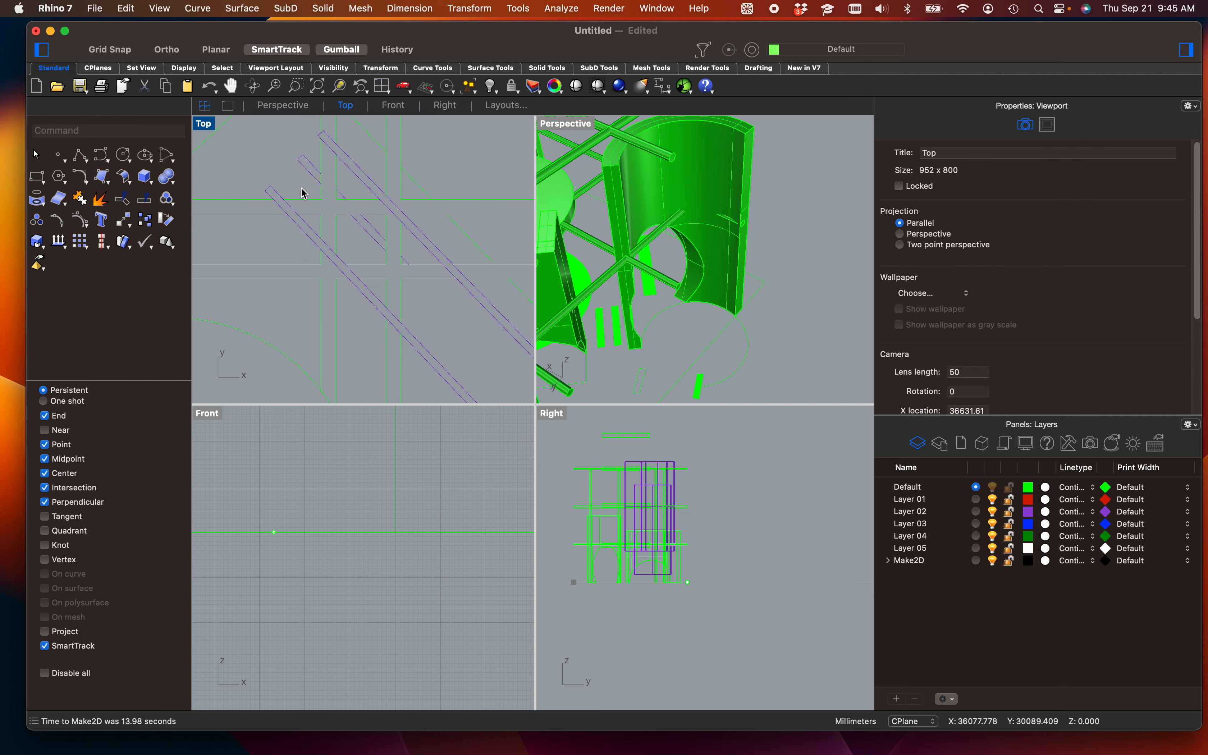
scroll(348, 194, down, 6)
right_drag(309, 218, 434, 243)
scroll(304, 302, down, 5)
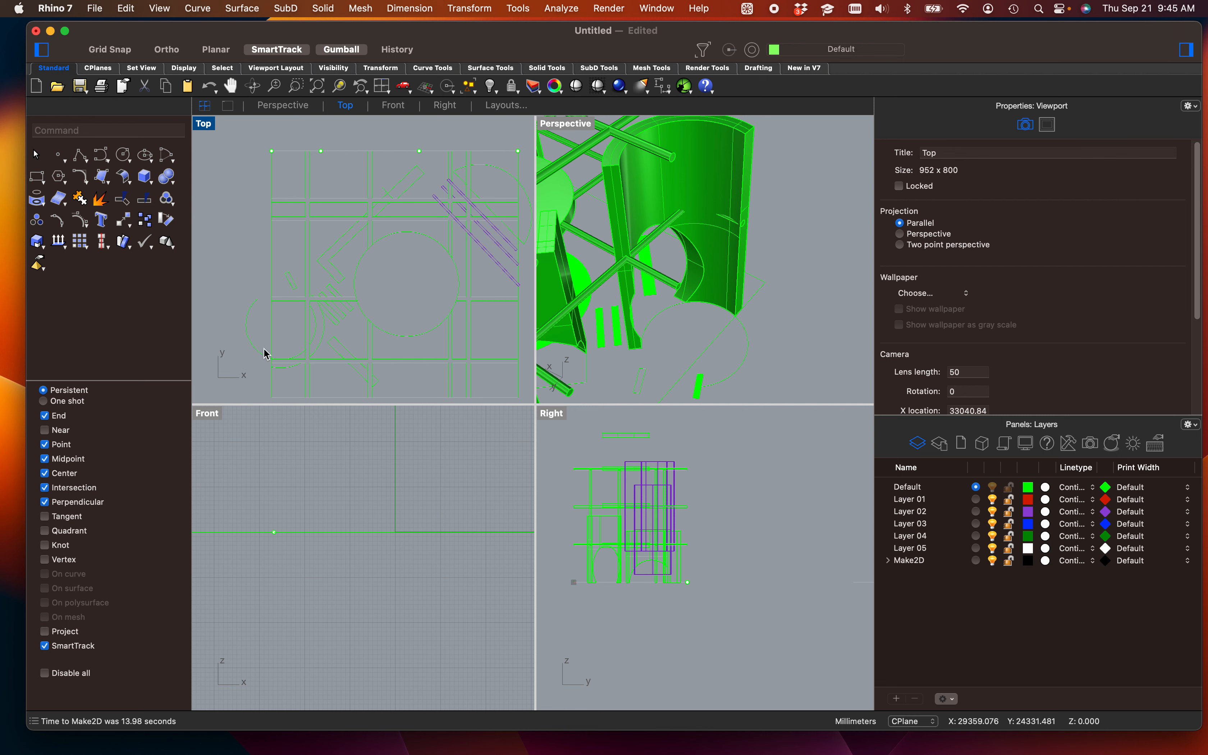
Step: Compare the Make2D plan drawing with the reference image and the flat hatched composition
scroll(264, 353, down, 8)
right_drag(266, 365, 442, 236)
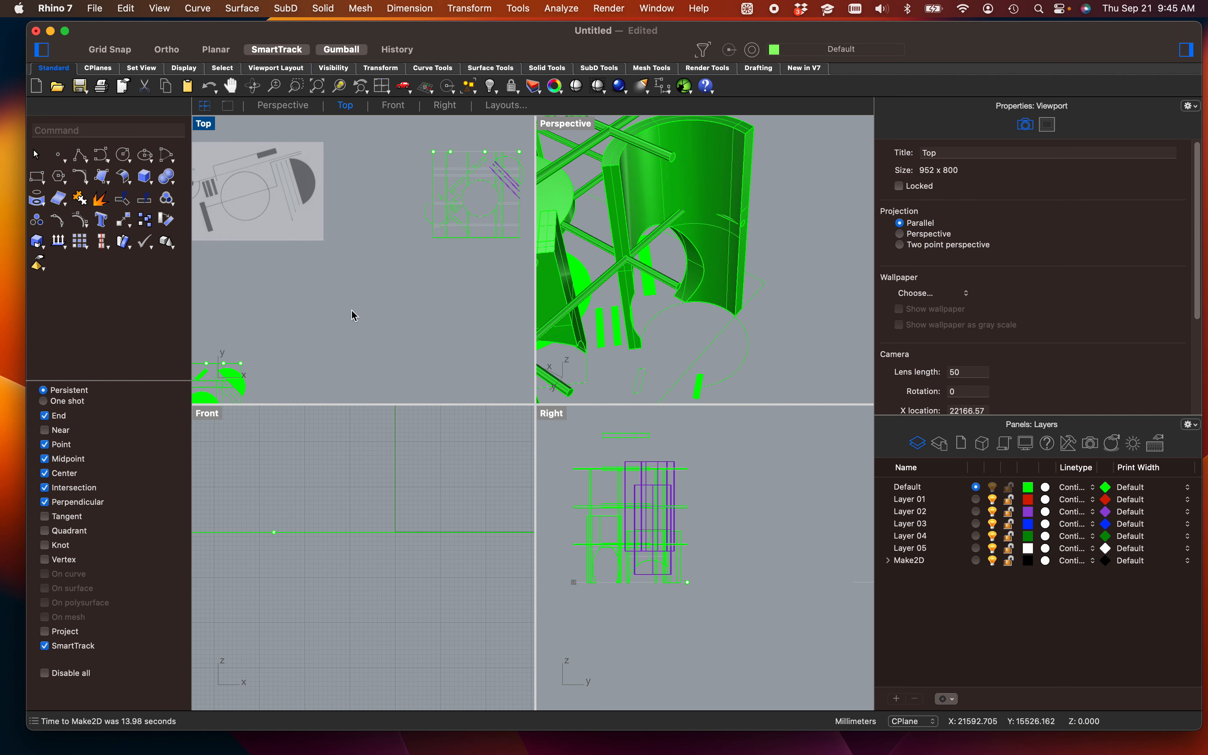
right_drag(354, 319, 432, 235)
scroll(261, 315, up, 6)
right_drag(259, 312, 360, 267)
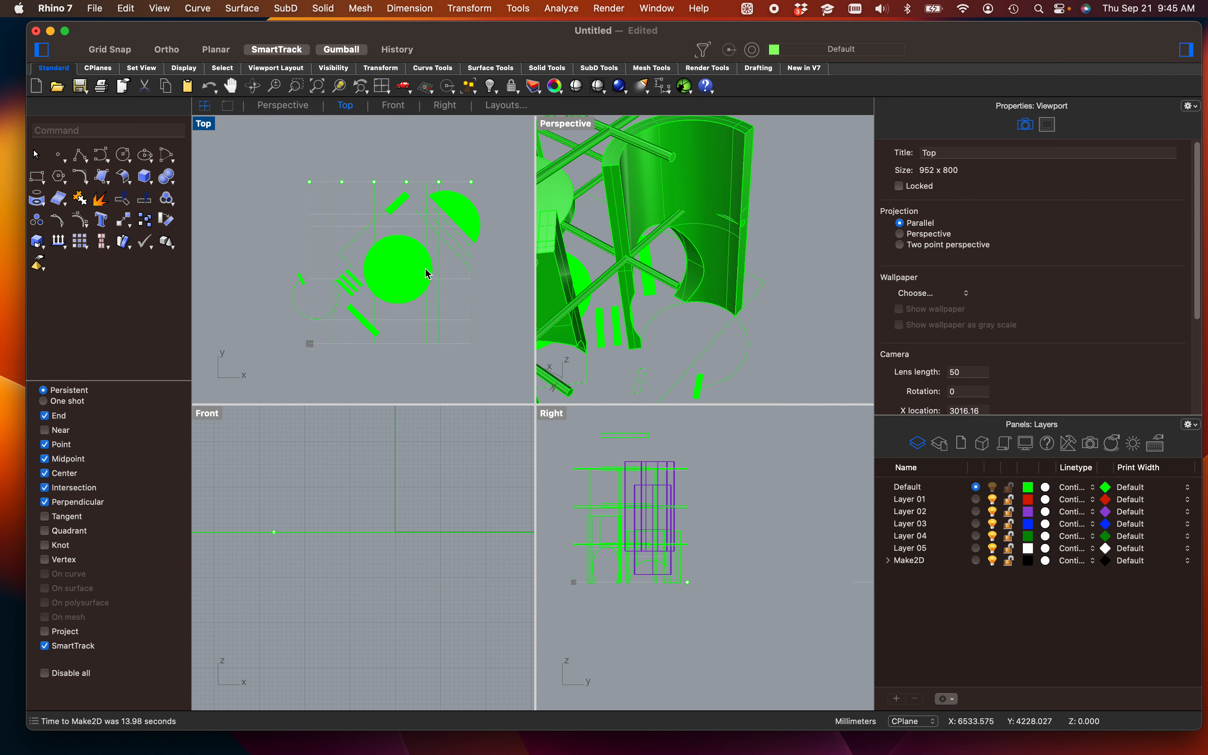
scroll(436, 270, down, 6)
scroll(508, 240, down, 5)
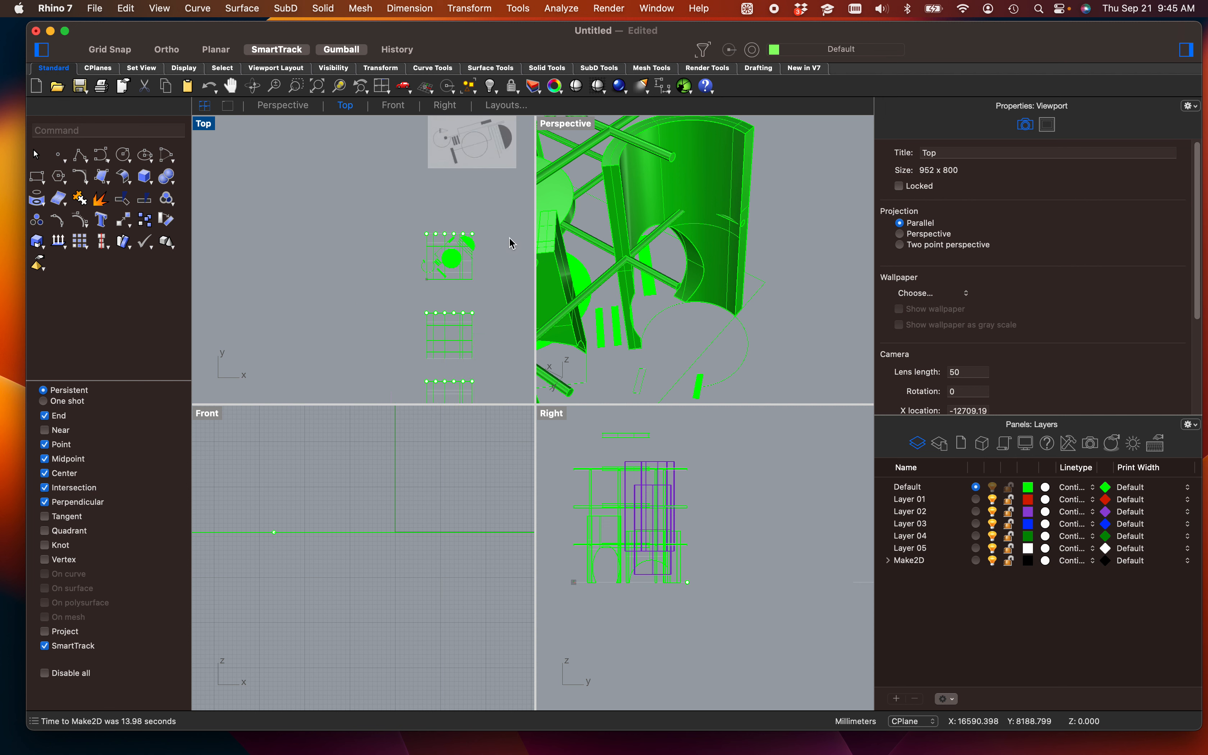
right_drag(508, 240, 244, 341)
scroll(350, 231, up, 6)
scroll(352, 235, up, 4)
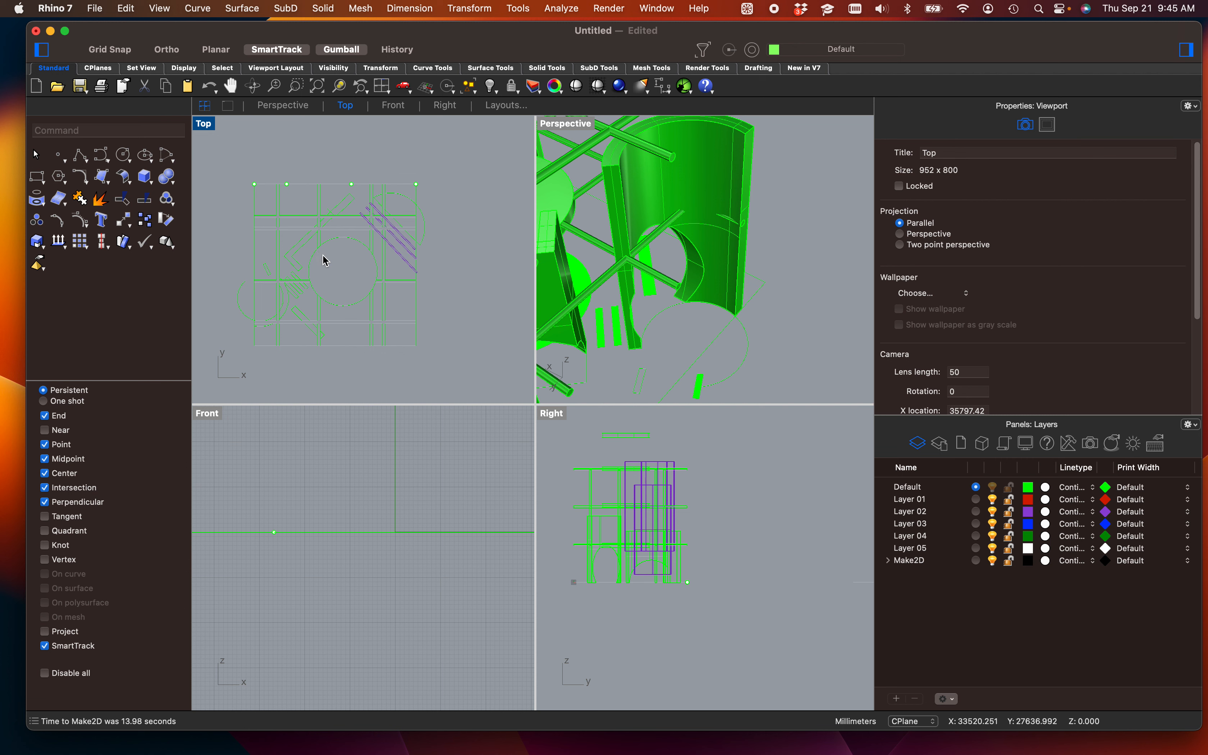
Step: Move the Make2D plan drawing into line between the flat hatched composition and the 3D model
scroll(371, 244, down, 6)
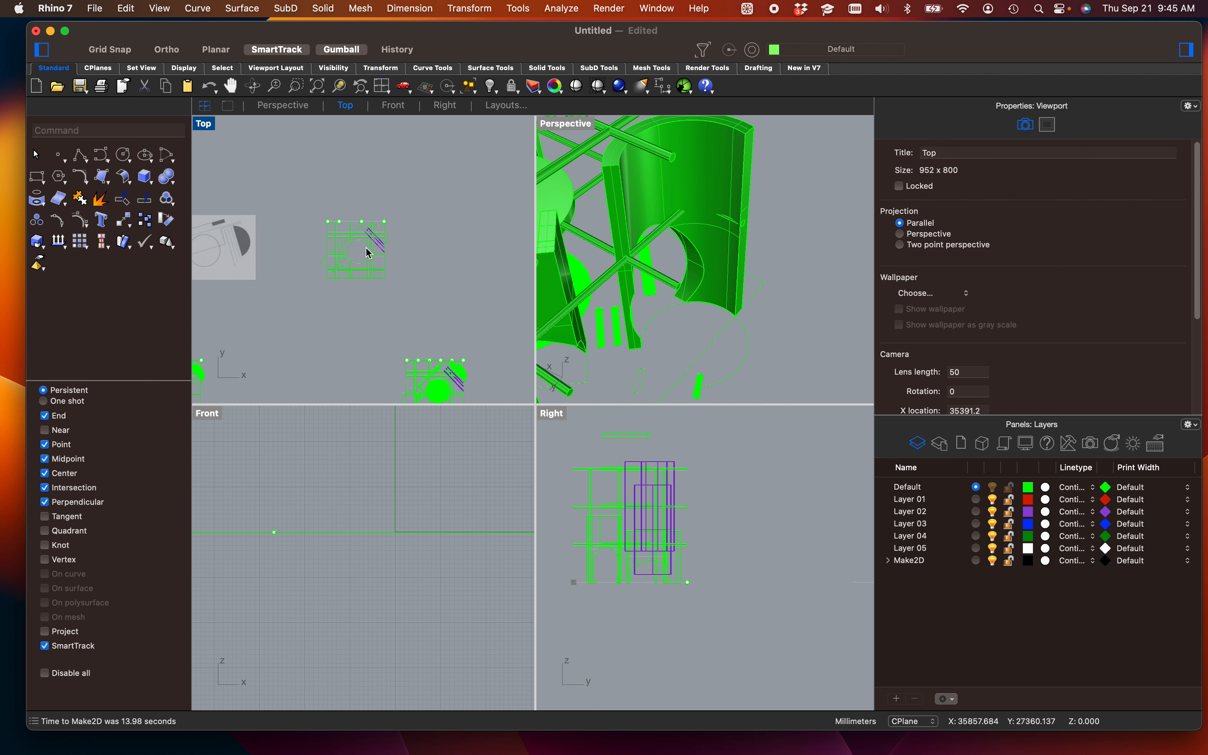
scroll(380, 265, down, 3)
scroll(391, 262, down, 3)
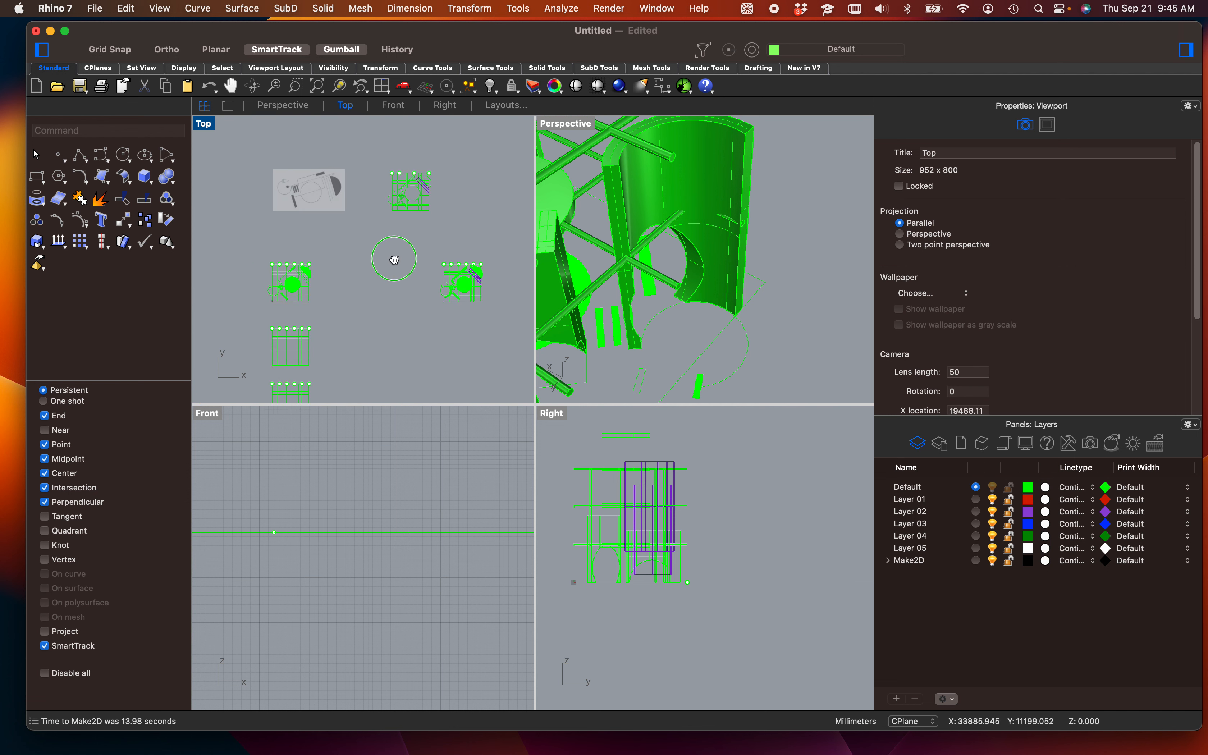
mouse_move(348, 177)
mouse_down()
mouse_move(423, 232)
mouse_move(379, 247)
mouse_move(339, 296)
mouse_move(344, 315)
mouse_up()
scroll(339, 302, up, 5)
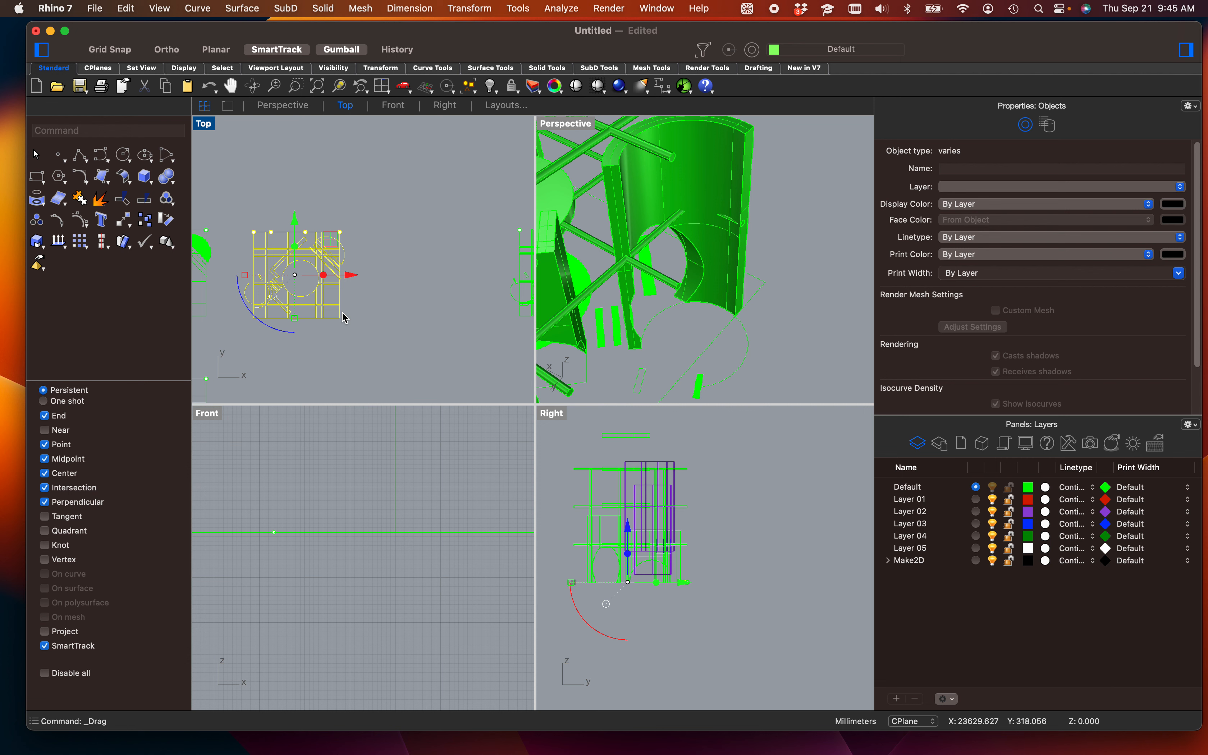
click(425, 319)
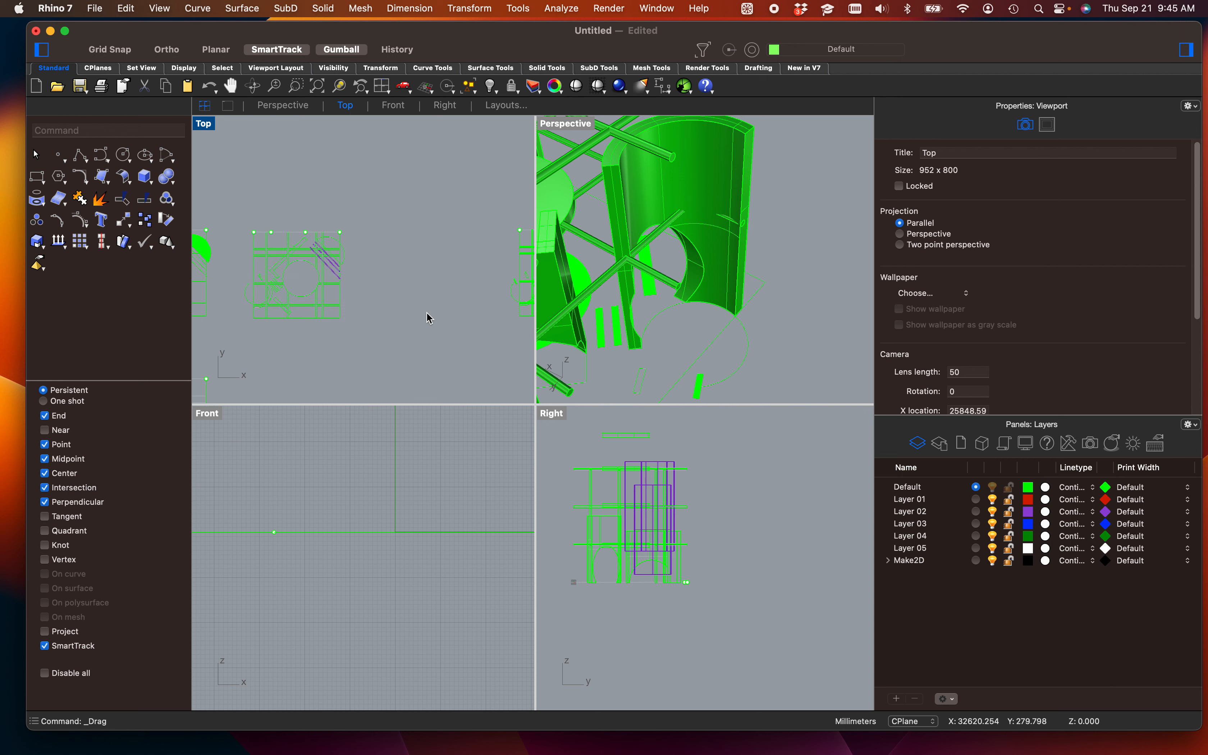
scroll(434, 312, down, 3)
scroll(432, 308, down, 2)
right_drag(428, 308, 345, 303)
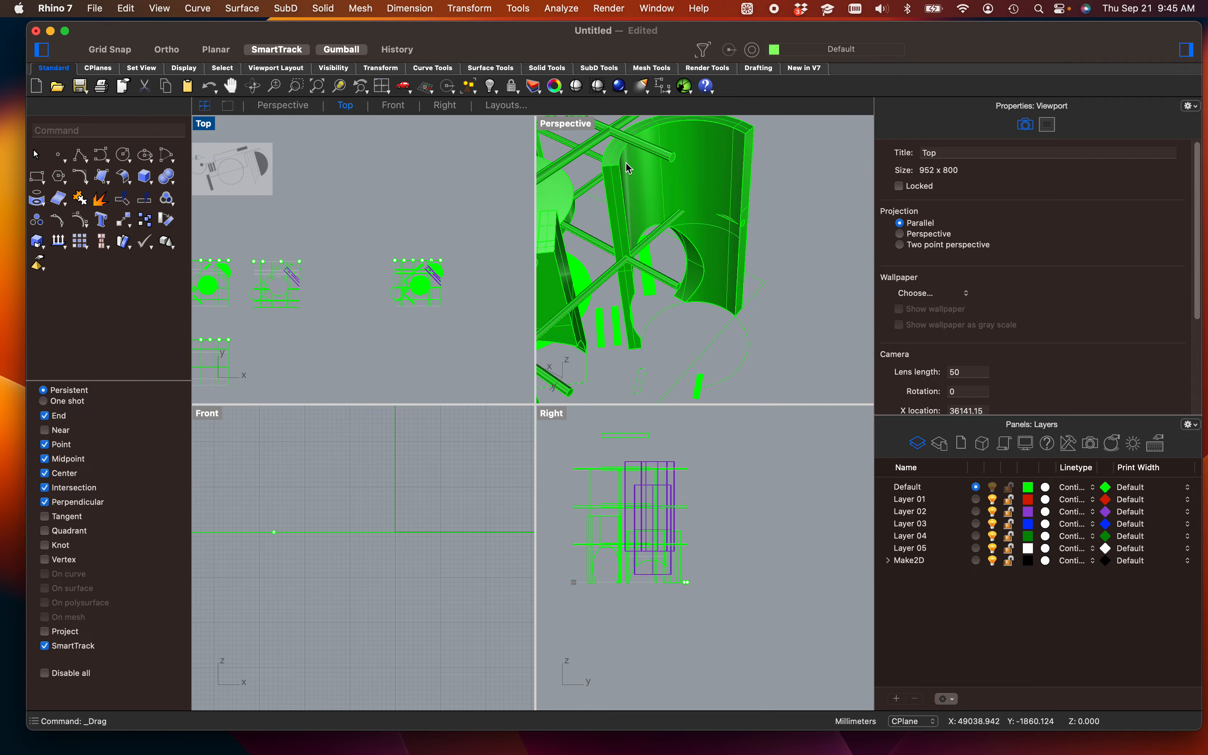
double_click(570, 123)
scroll(566, 250, down, 10)
mouse_move(529, 381)
right_down()
mouse_move(652, 375)
mouse_move(526, 429)
mouse_move(655, 391)
mouse_move(646, 404)
mouse_move(452, 453)
right_up()
scroll(400, 448, up, 6)
click(398, 447)
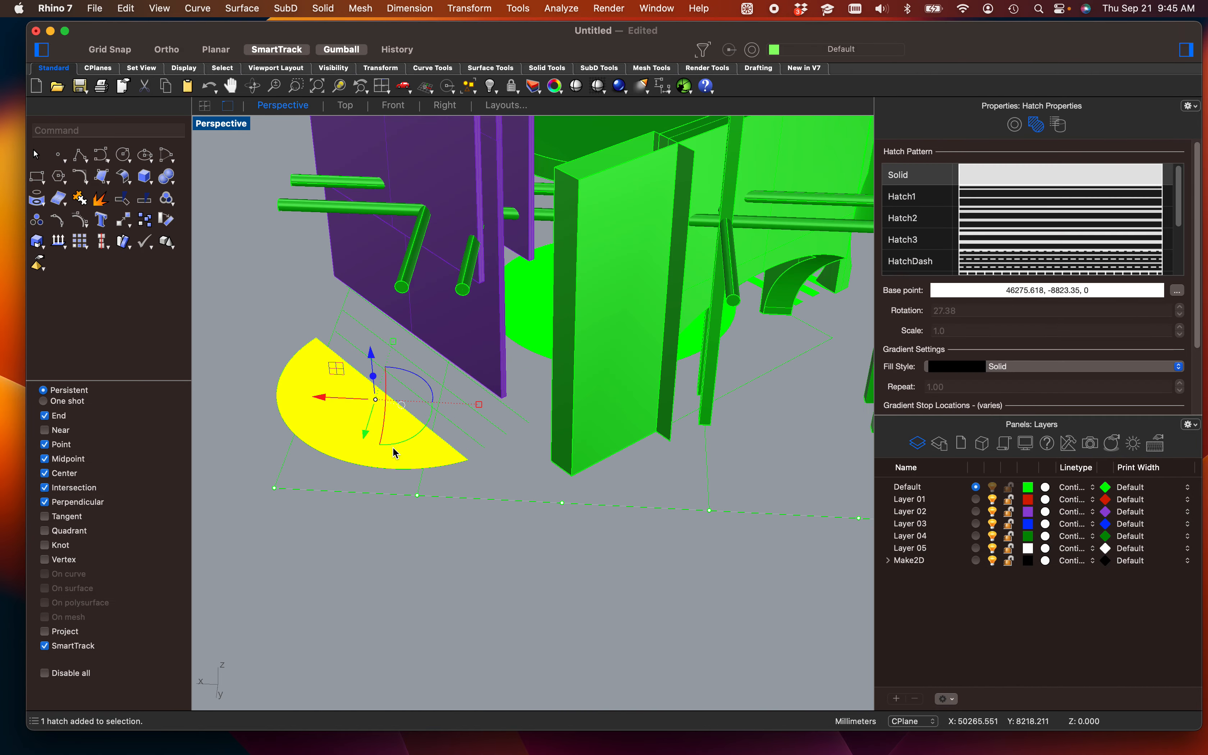
text(ExtrudeCrv)
key(Return)
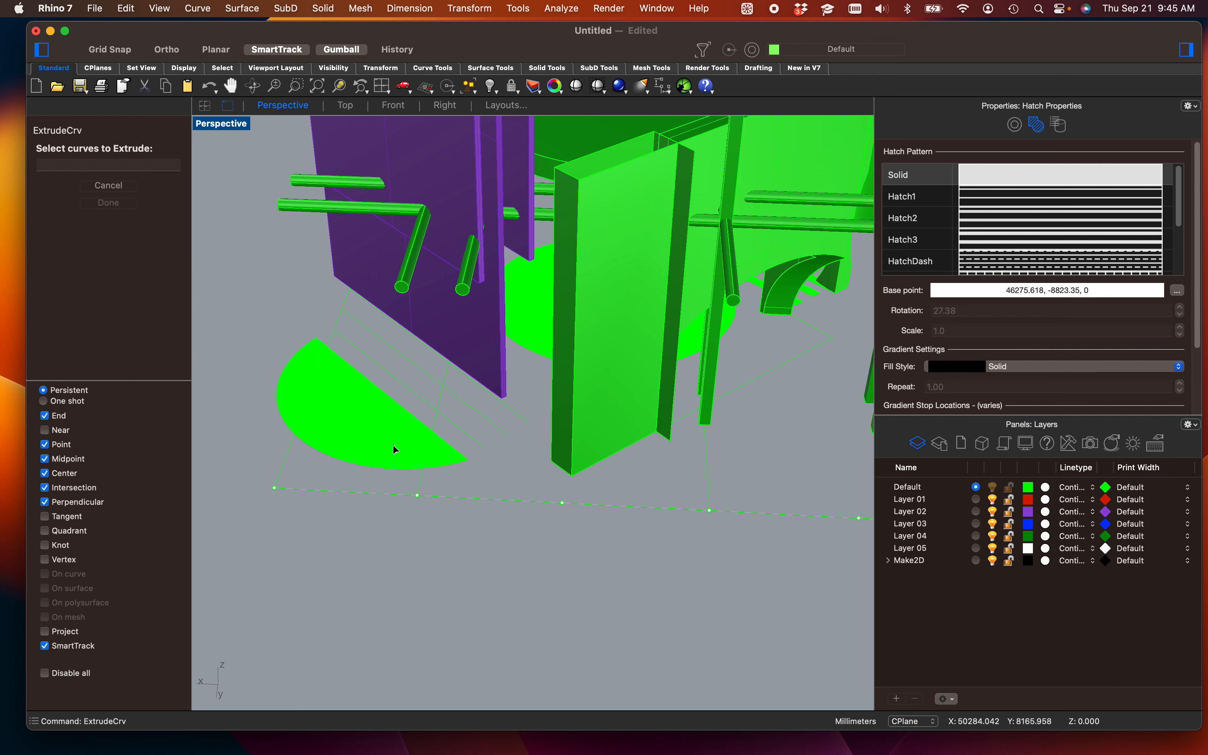
click(372, 468)
key(Return)
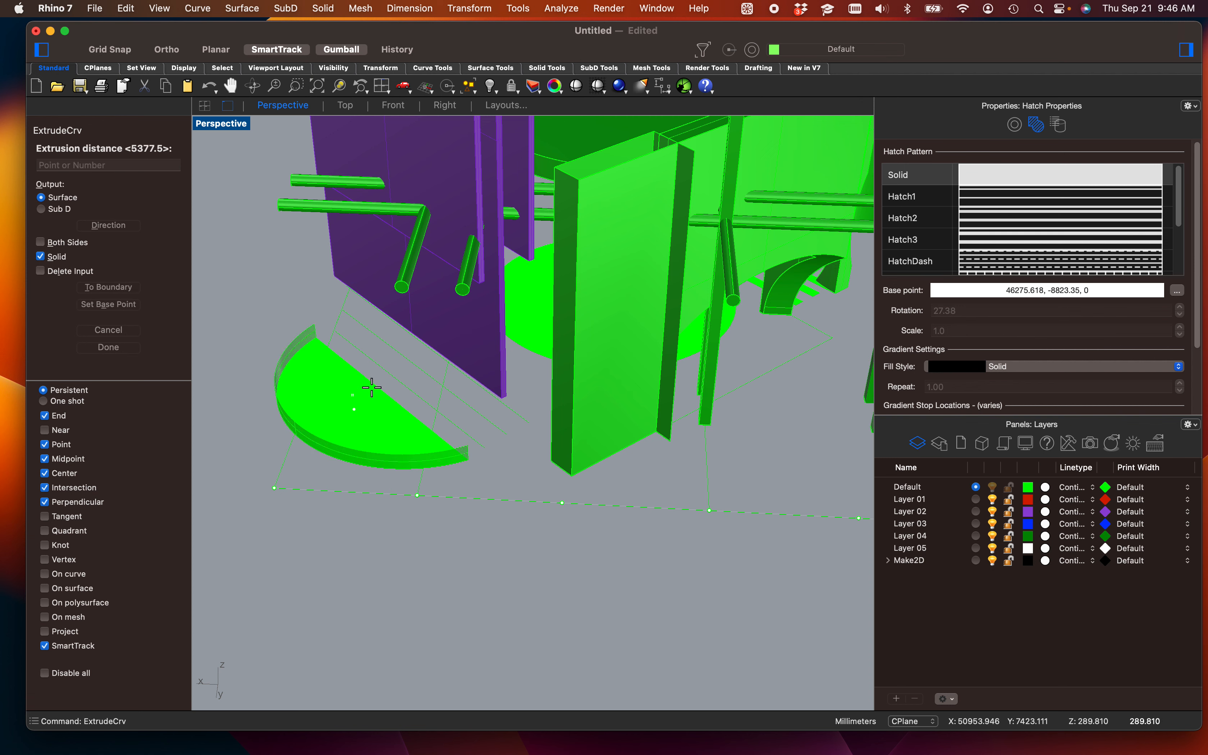
key(Escape)
Step: Join the straight edge and the arc of the half disc beside the purple panels into one closed curve
scroll(371, 386, up, 5)
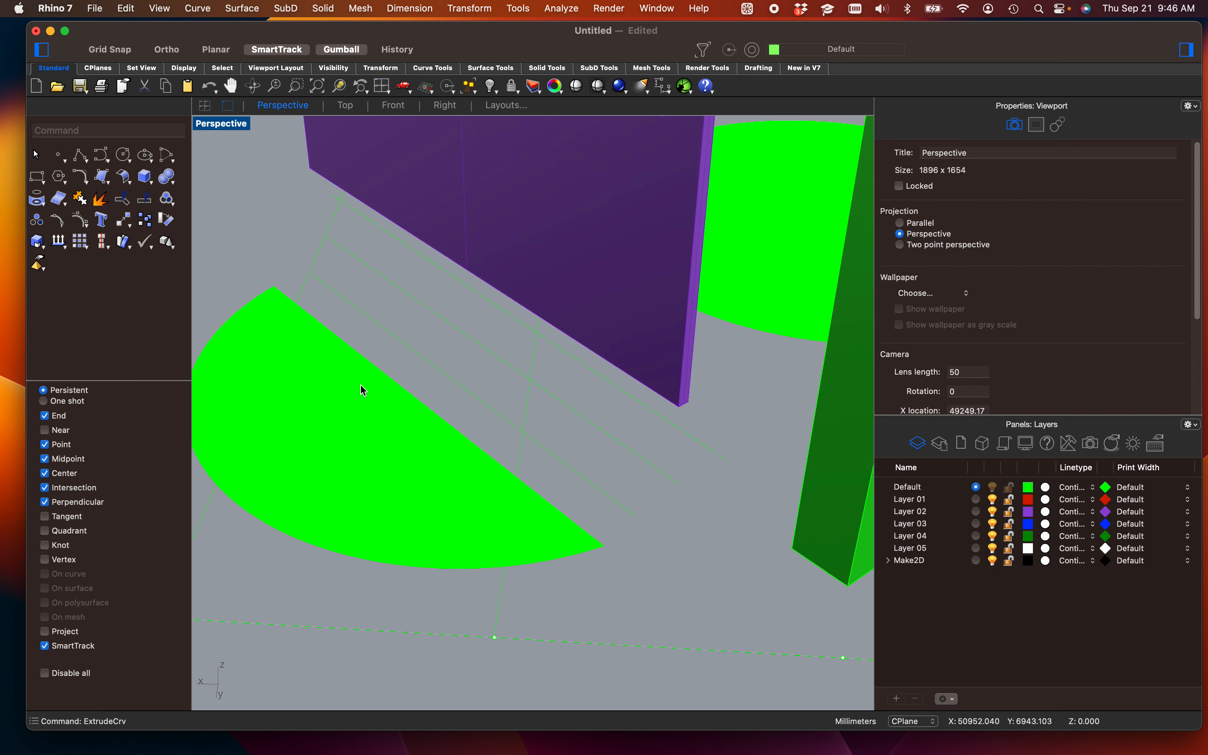
click(374, 361)
click(364, 356)
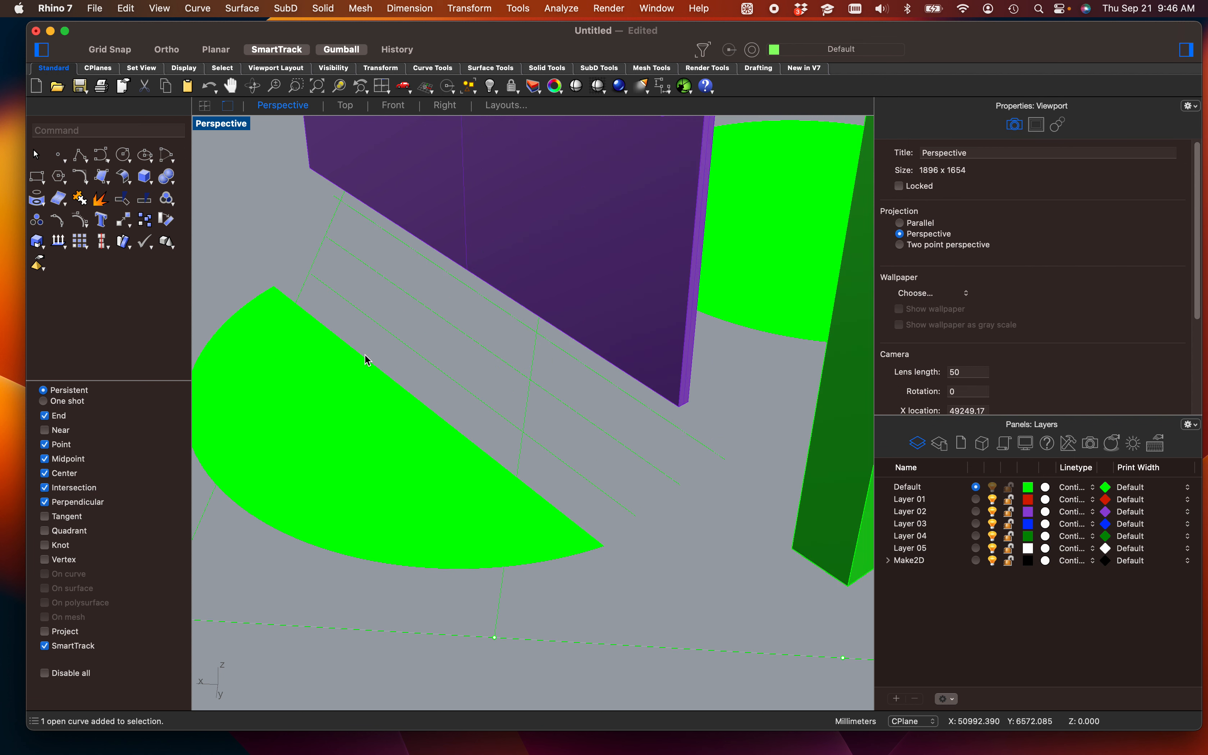
click(421, 387)
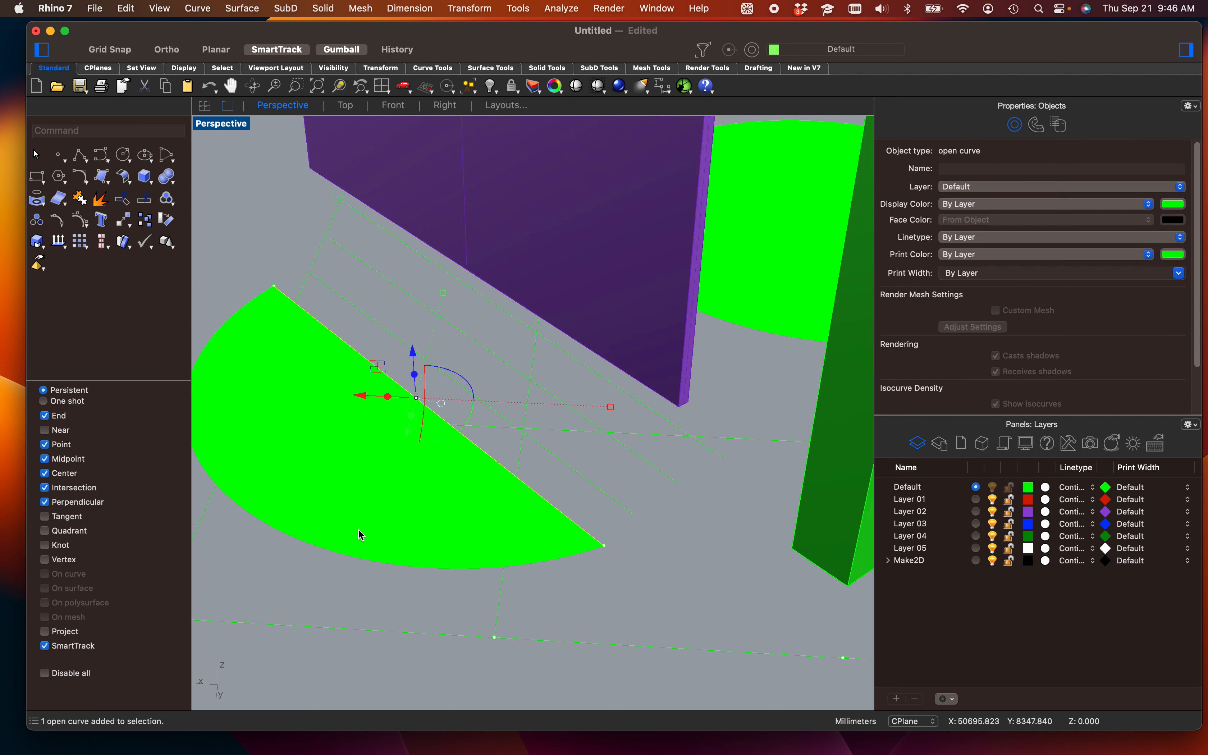
click(353, 559)
click(414, 581)
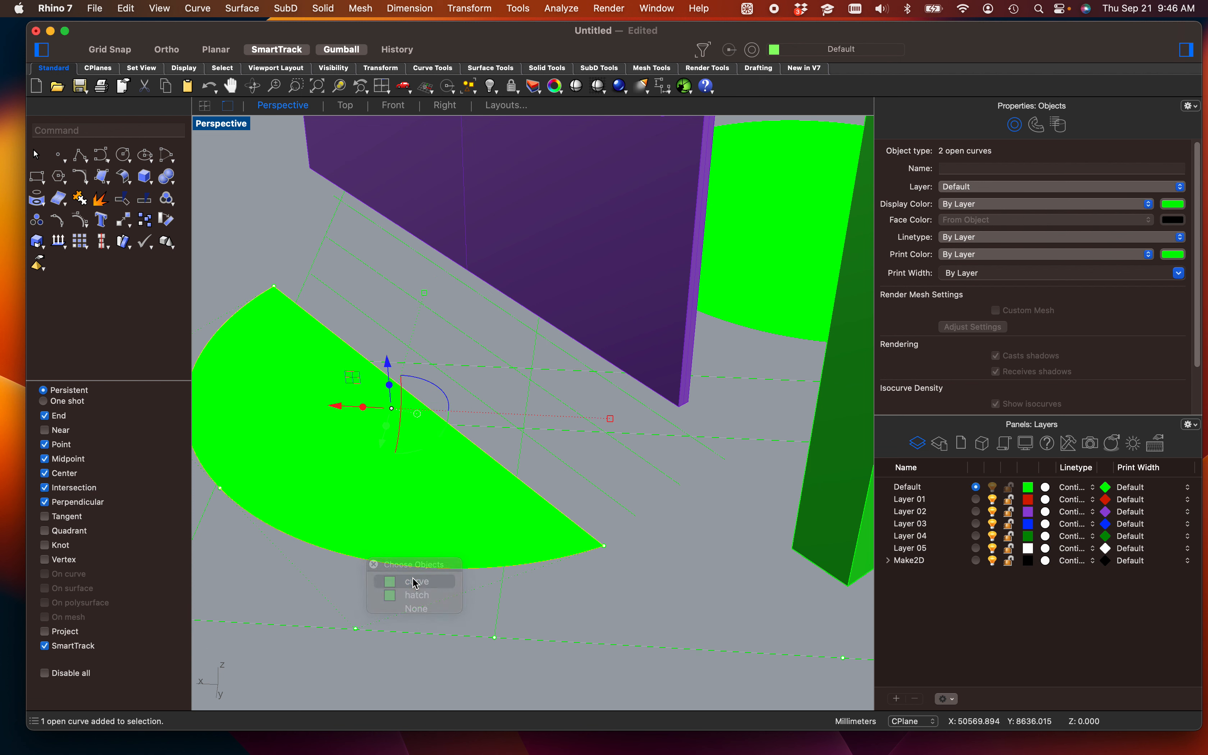
key(super+j)
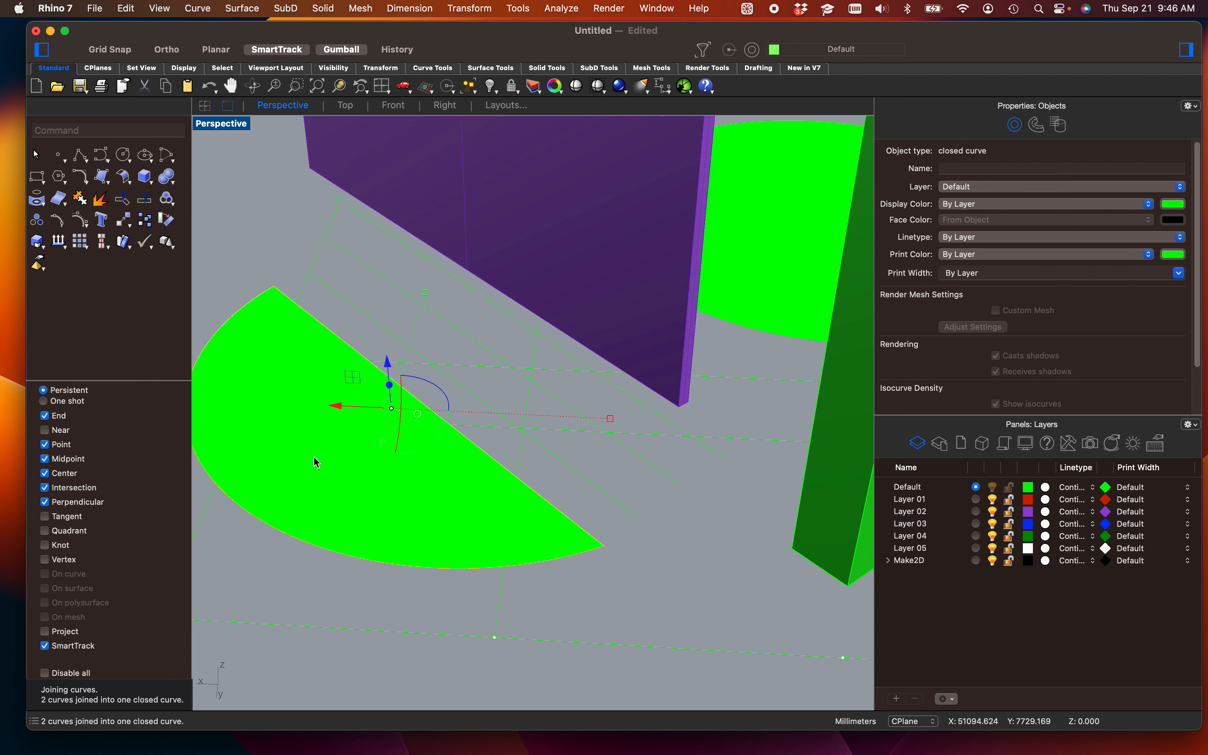
Step: Extrude the closed half-disc curve upward 12" as a solid
click(252, 292)
click(258, 303)
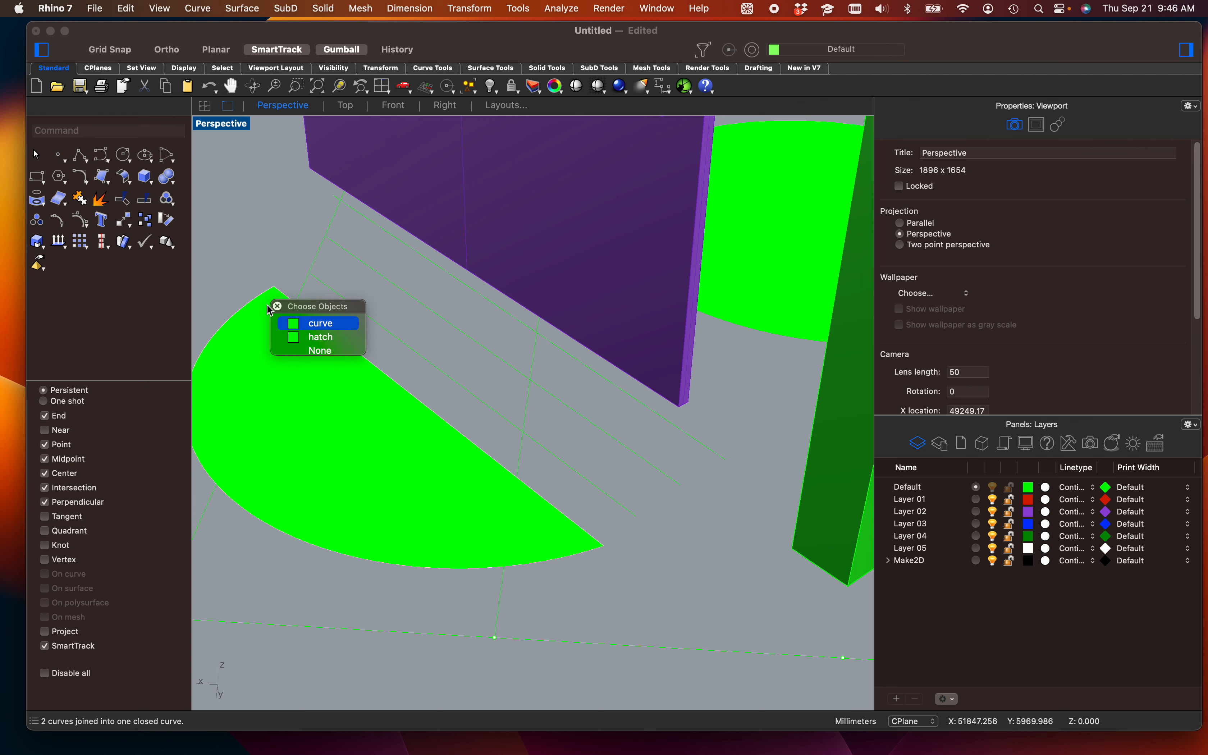
click(307, 329)
text(Ex)
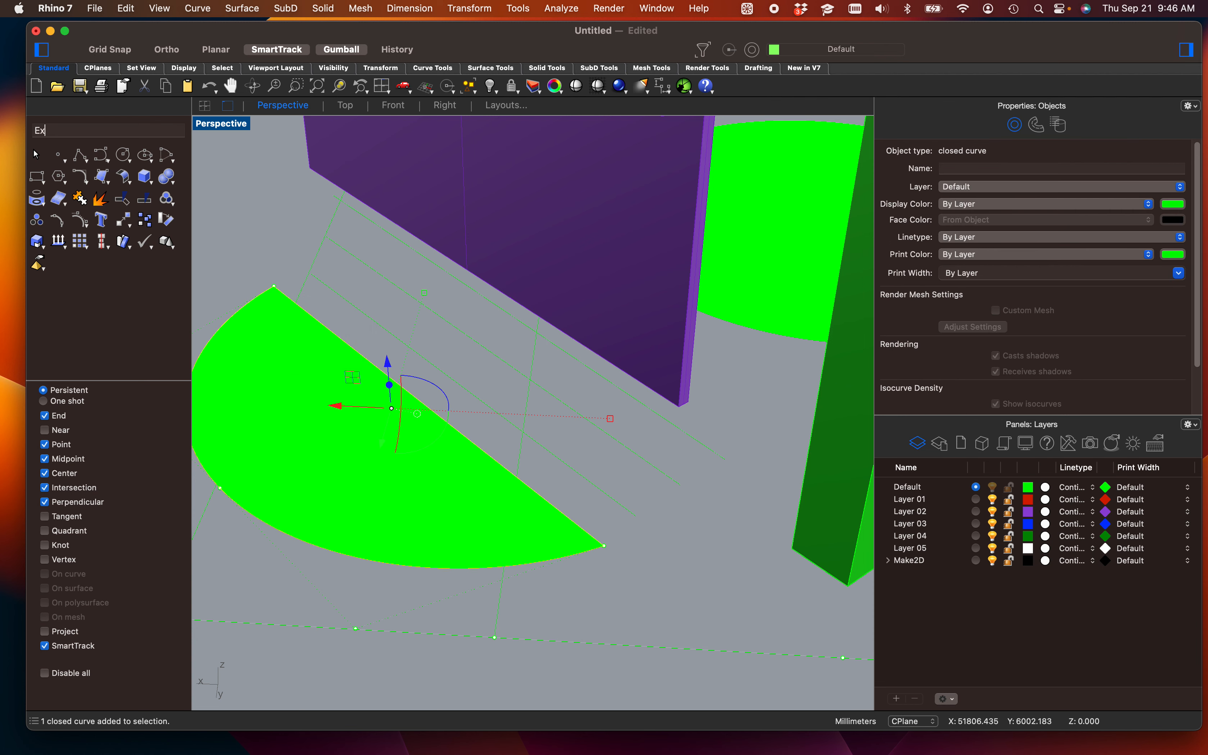
text(trude)
key(Return)
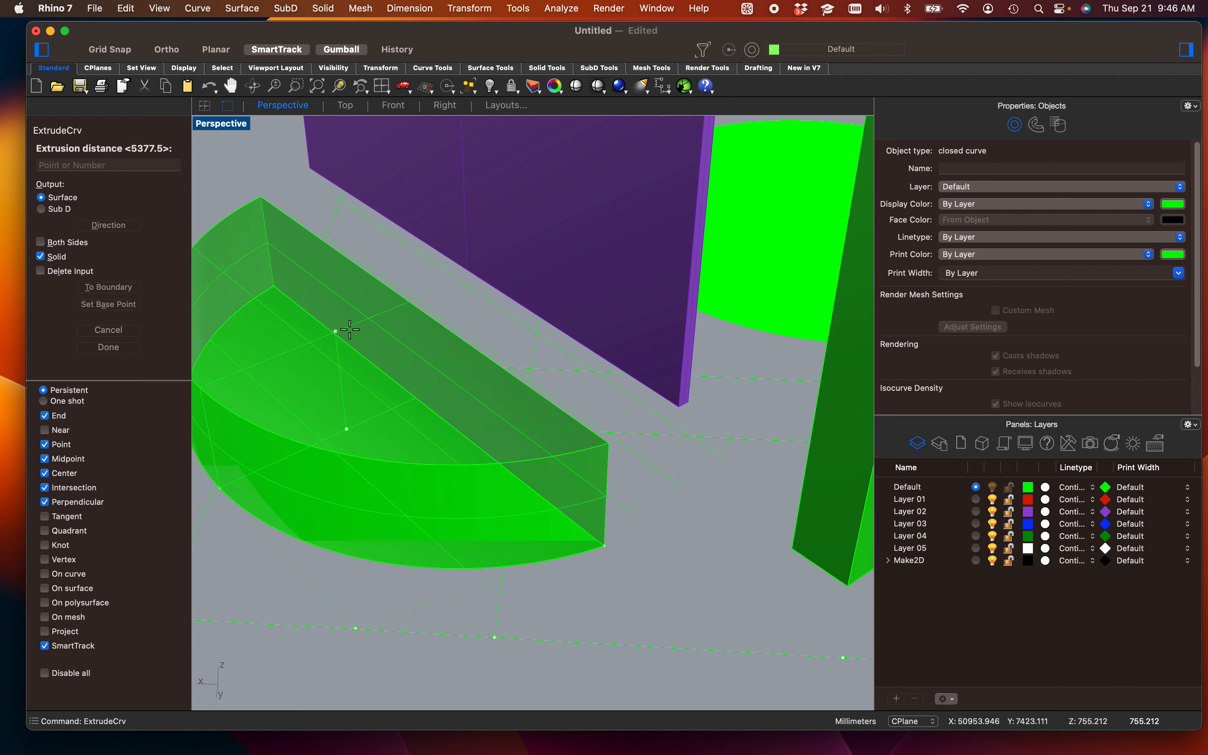
text(12")
key(Return)
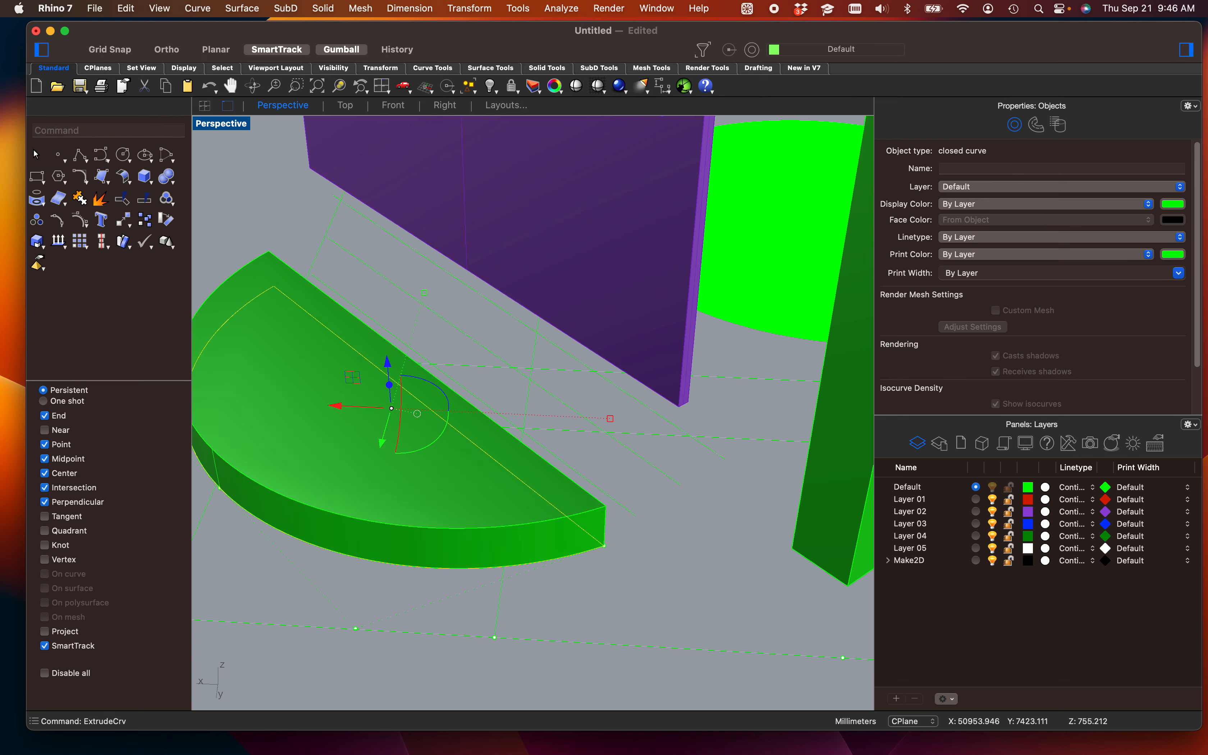
scroll(345, 351, down, 5)
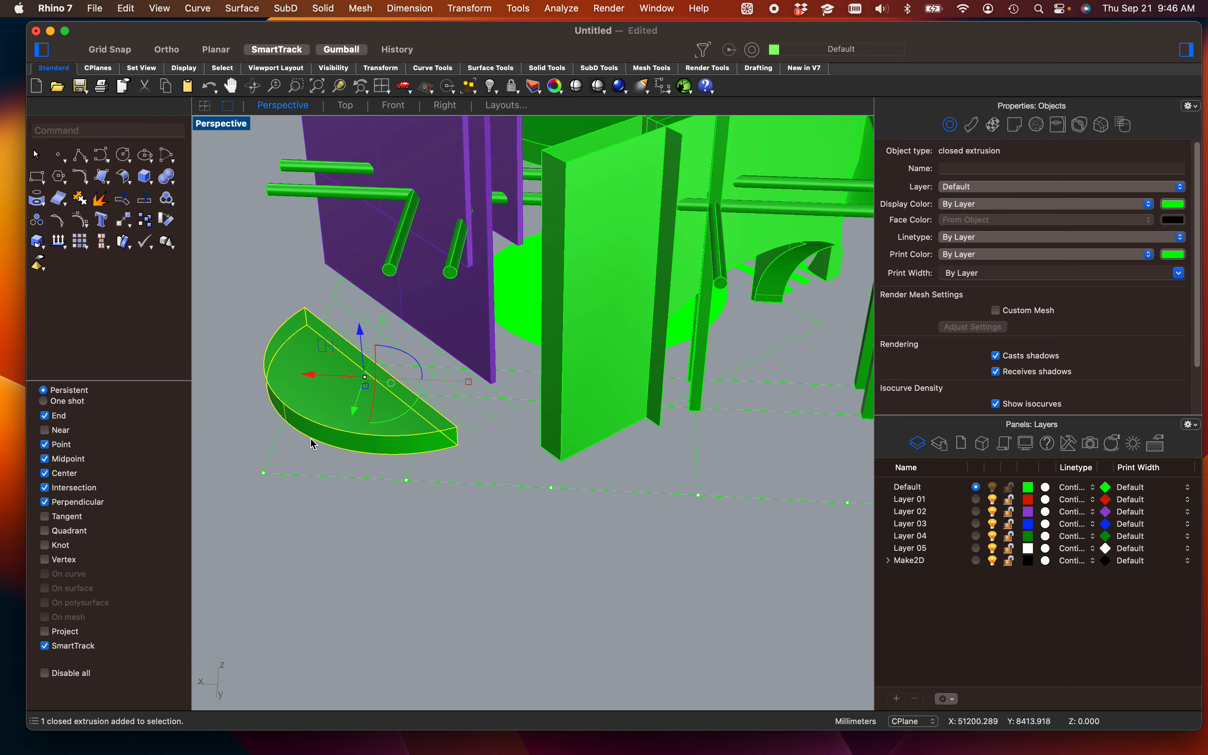
right_drag(293, 503, 458, 584)
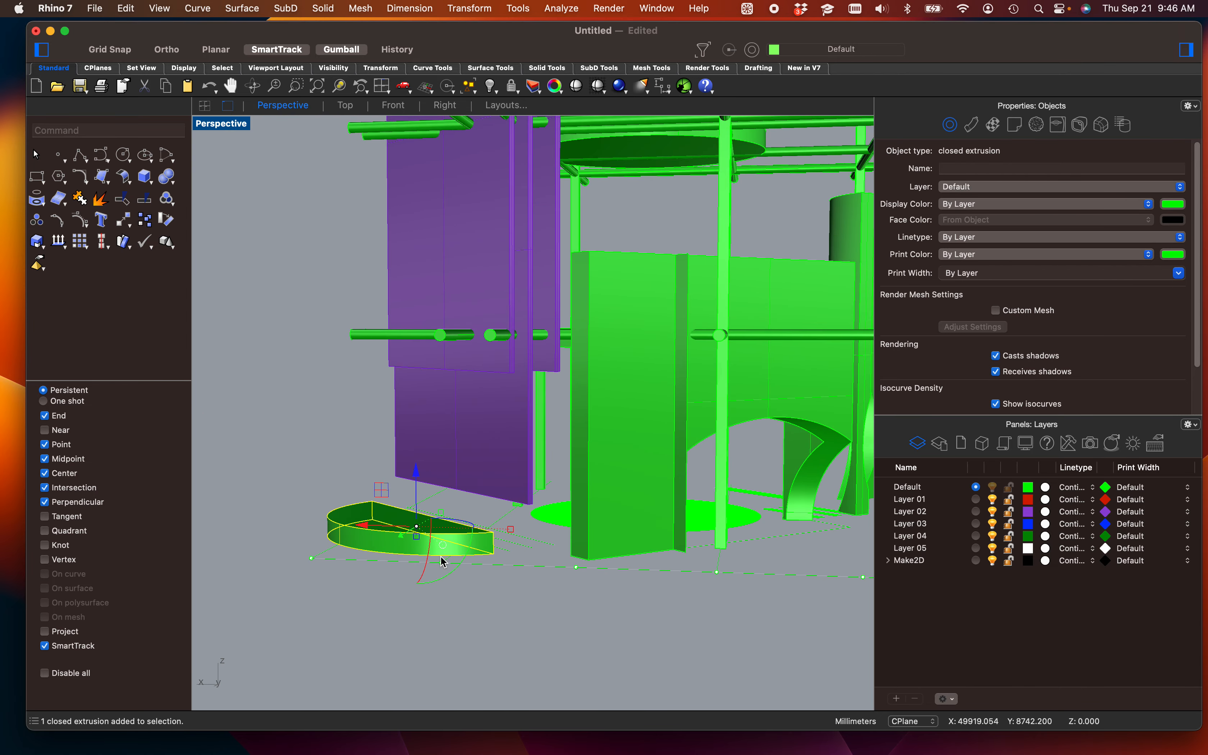
mouse_move(441, 543)
shift+right_down()
mouse_move(440, 573)
mouse_move(441, 563)
shift+right_up()
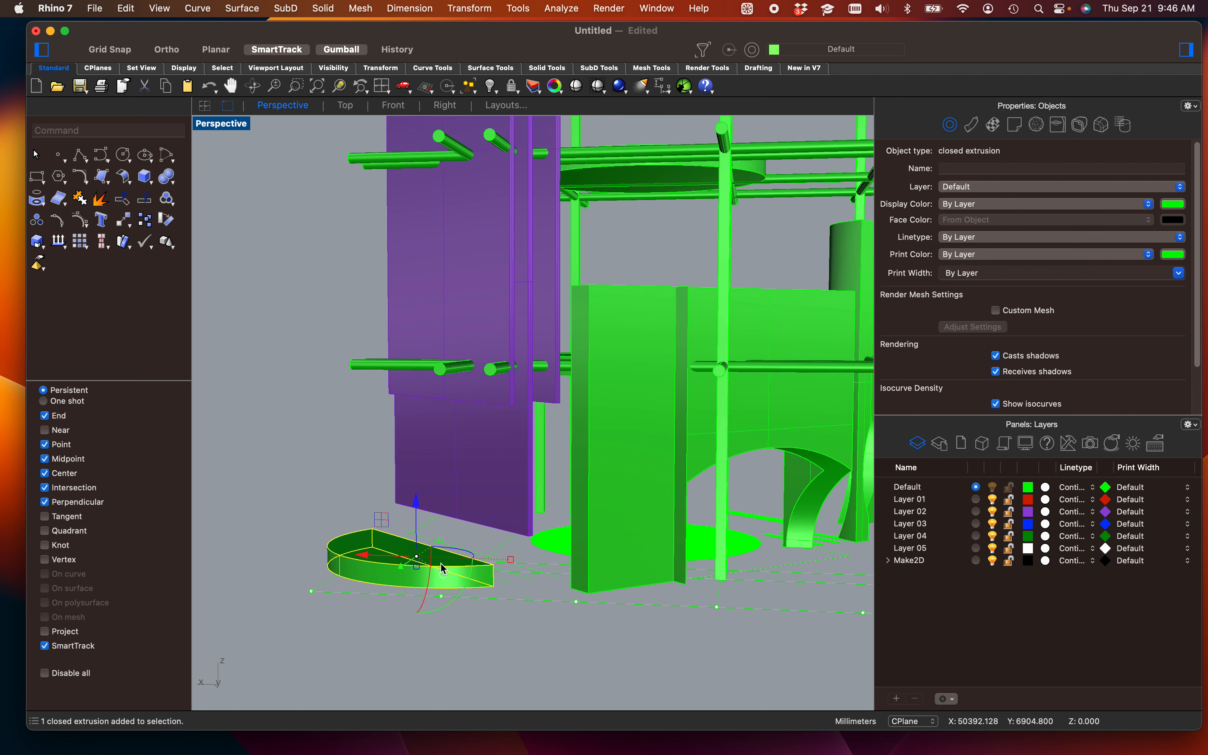
text(Array)
key(Return)
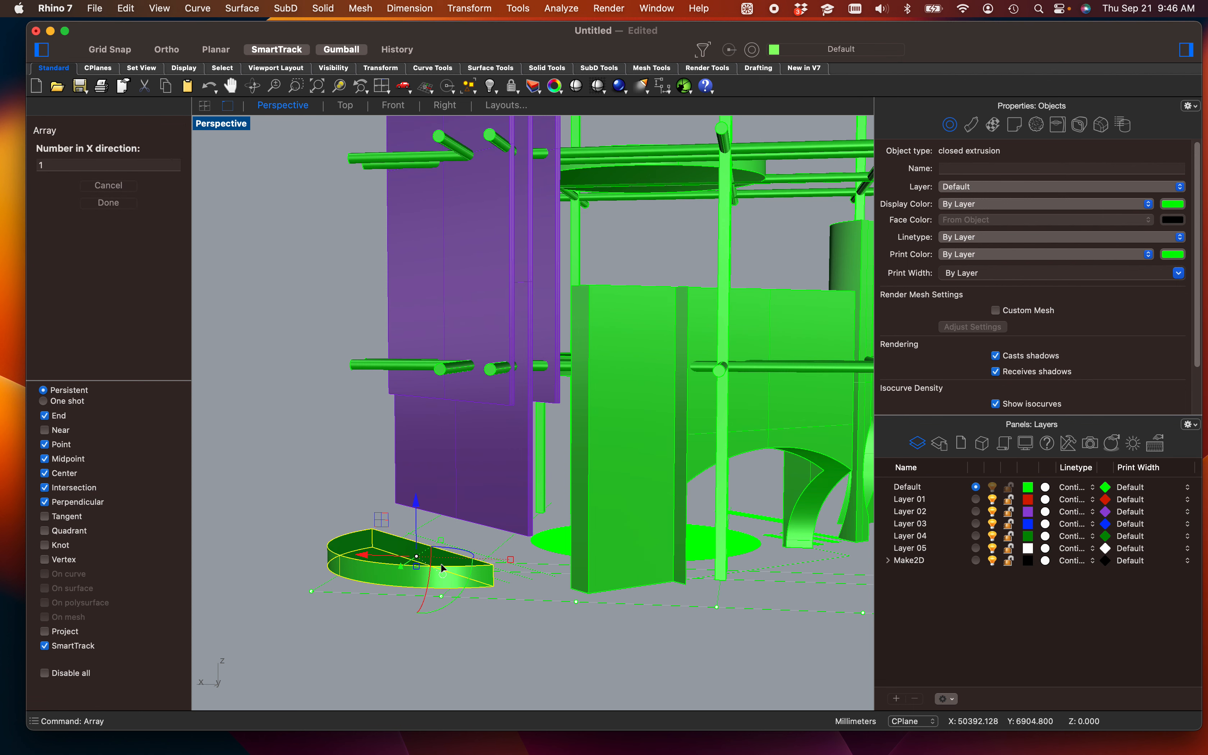
double_click(214, 123)
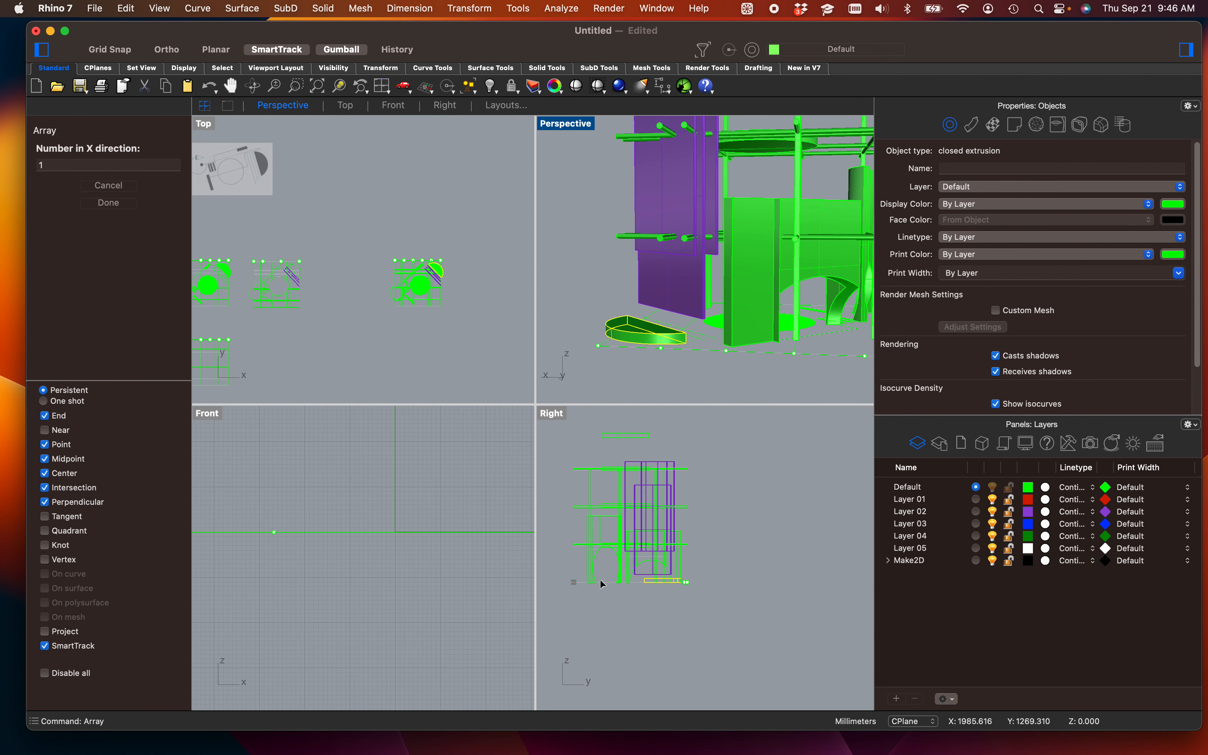
click(74, 166)
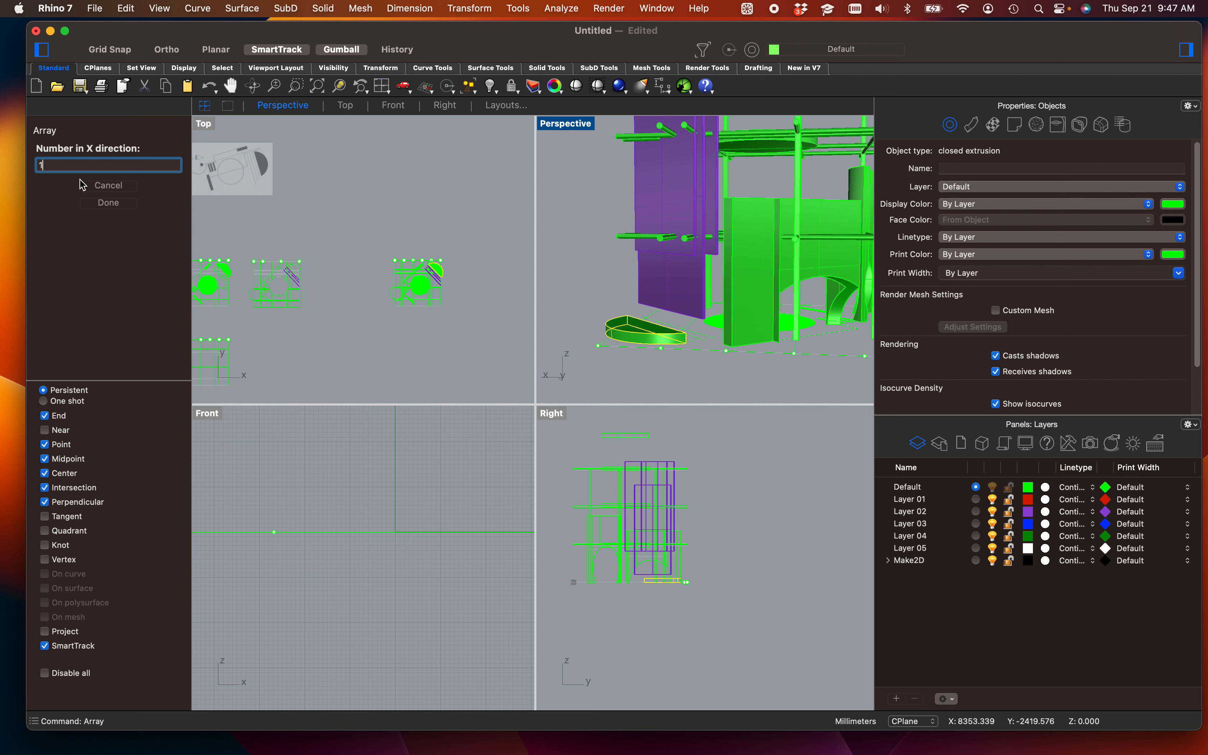
key(Return)
drag(77, 165, 14, 165)
key(Return)
drag(67, 165, 29, 166)
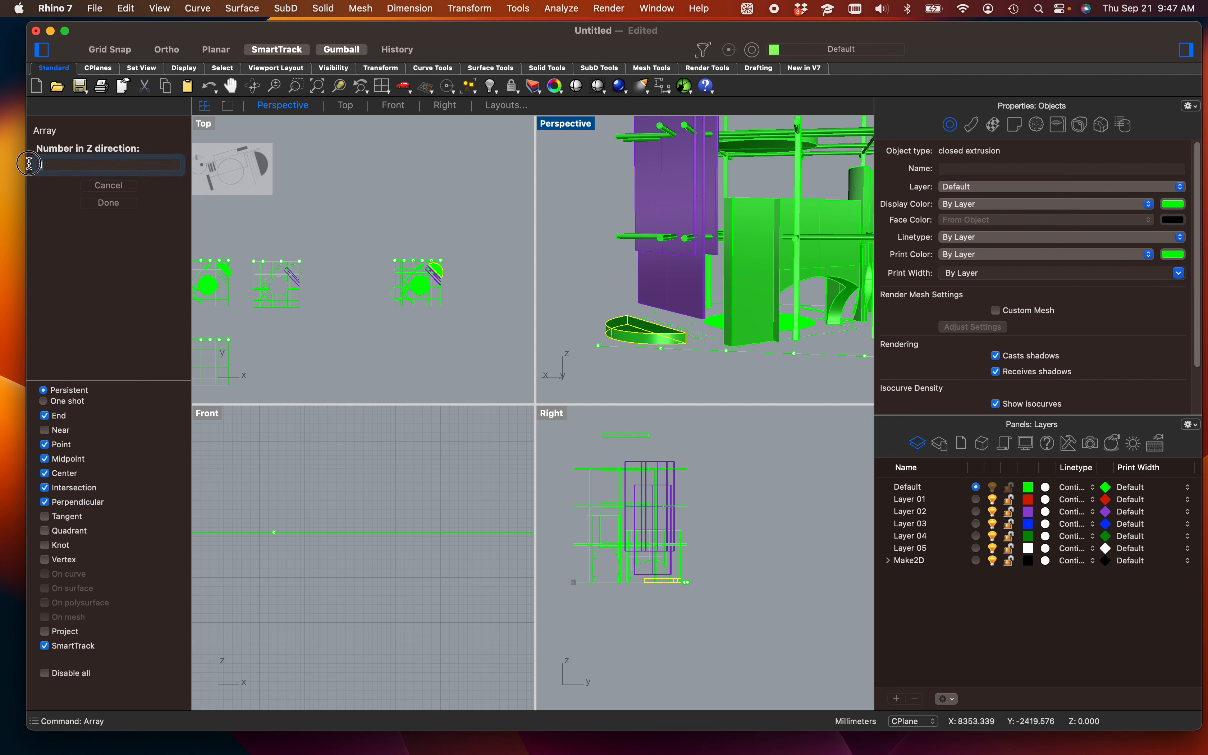
text(20)
key(Return)
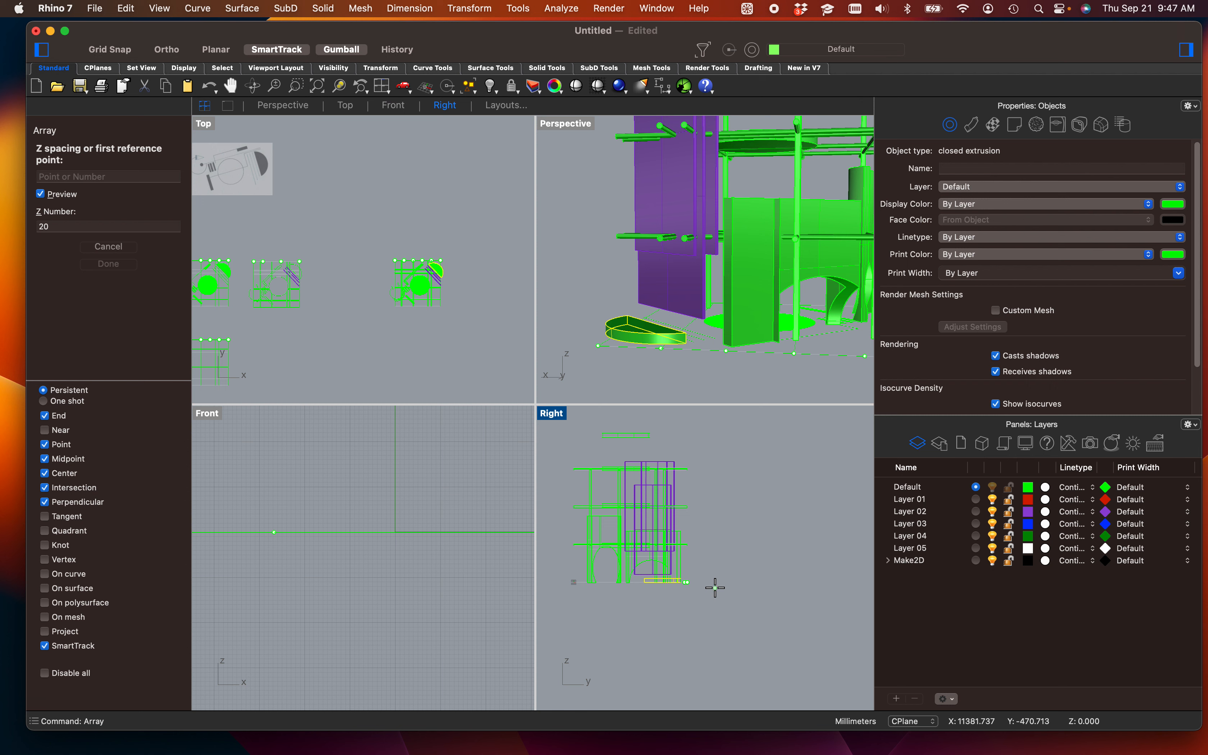
click(714, 583)
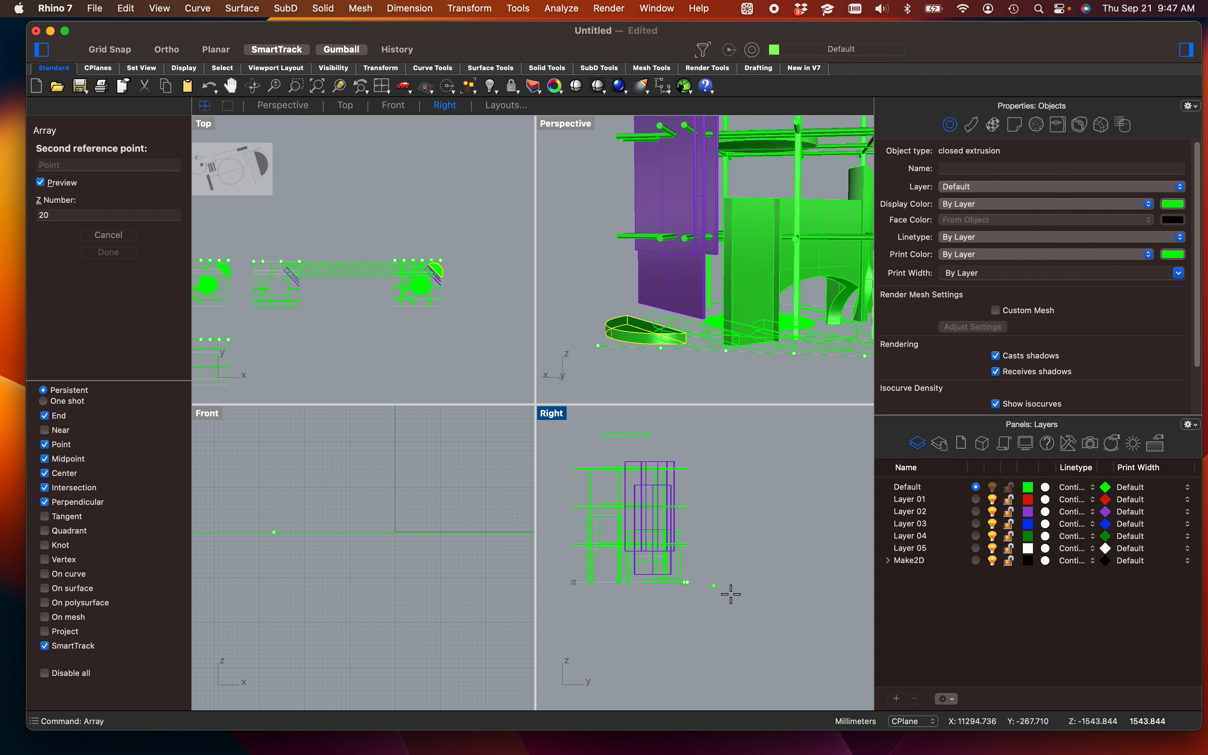
key(Escape)
key(Escape)
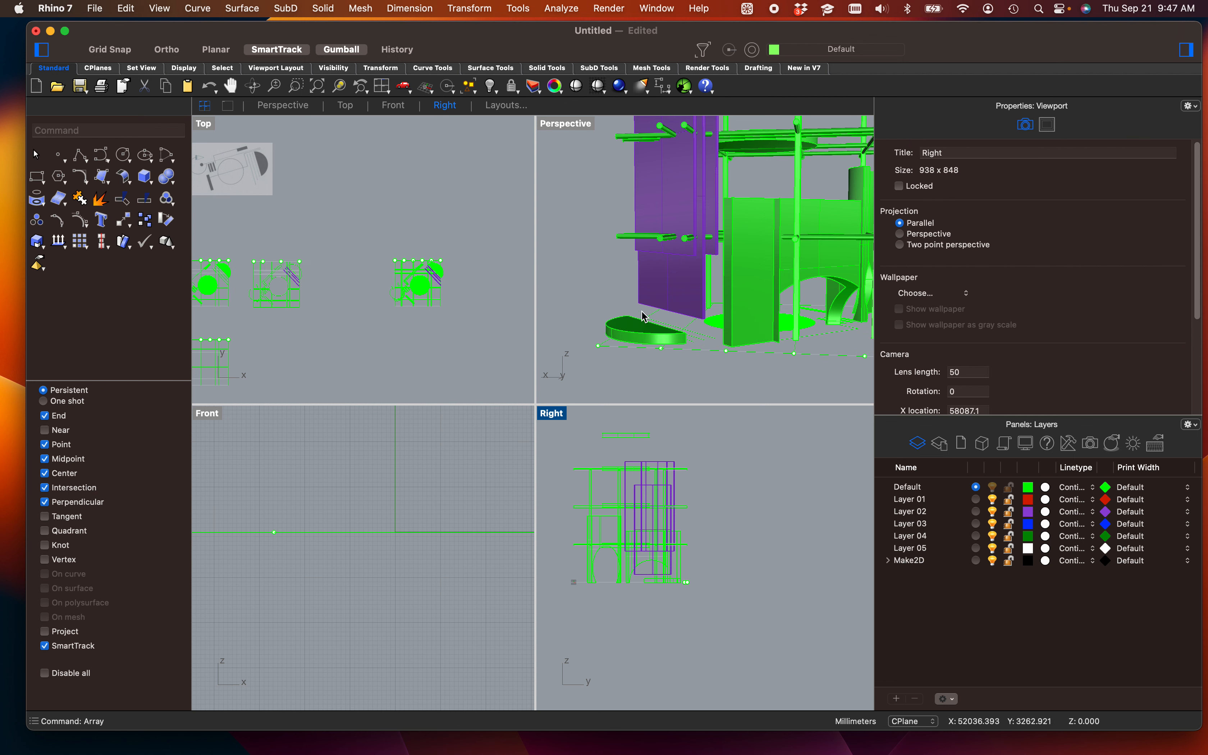
Step: Array the half-disc slab vertically in the Right view, with a Y number of 20 and a spacing of about 609 mm
scroll(637, 325, up, 8)
click(636, 356)
key(Return)
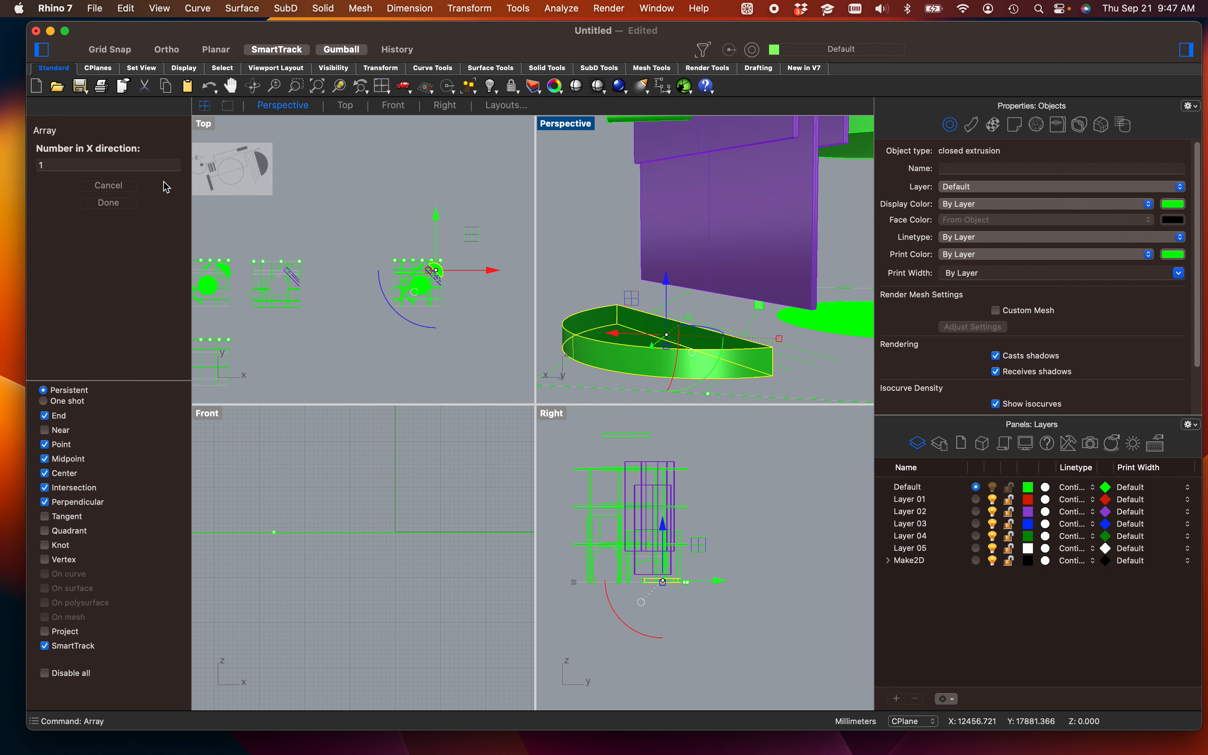
click(64, 167)
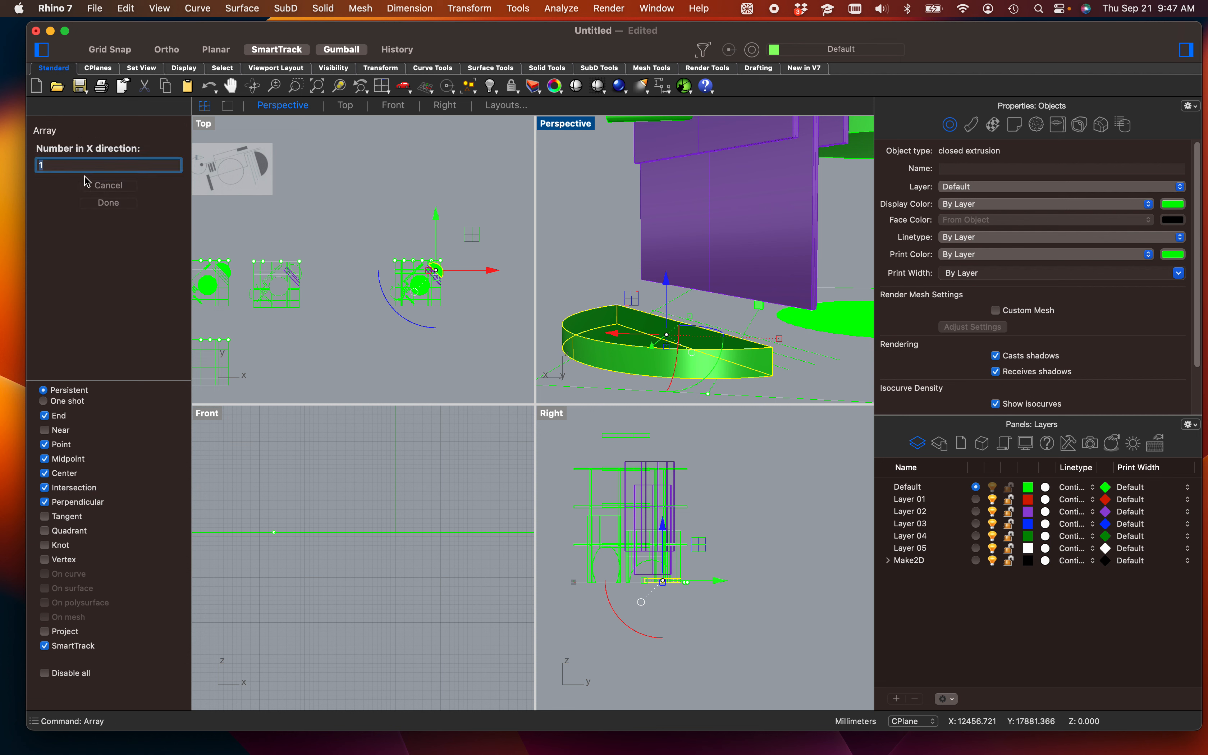
key(Return)
text(10)
key(Return)
key(Return)
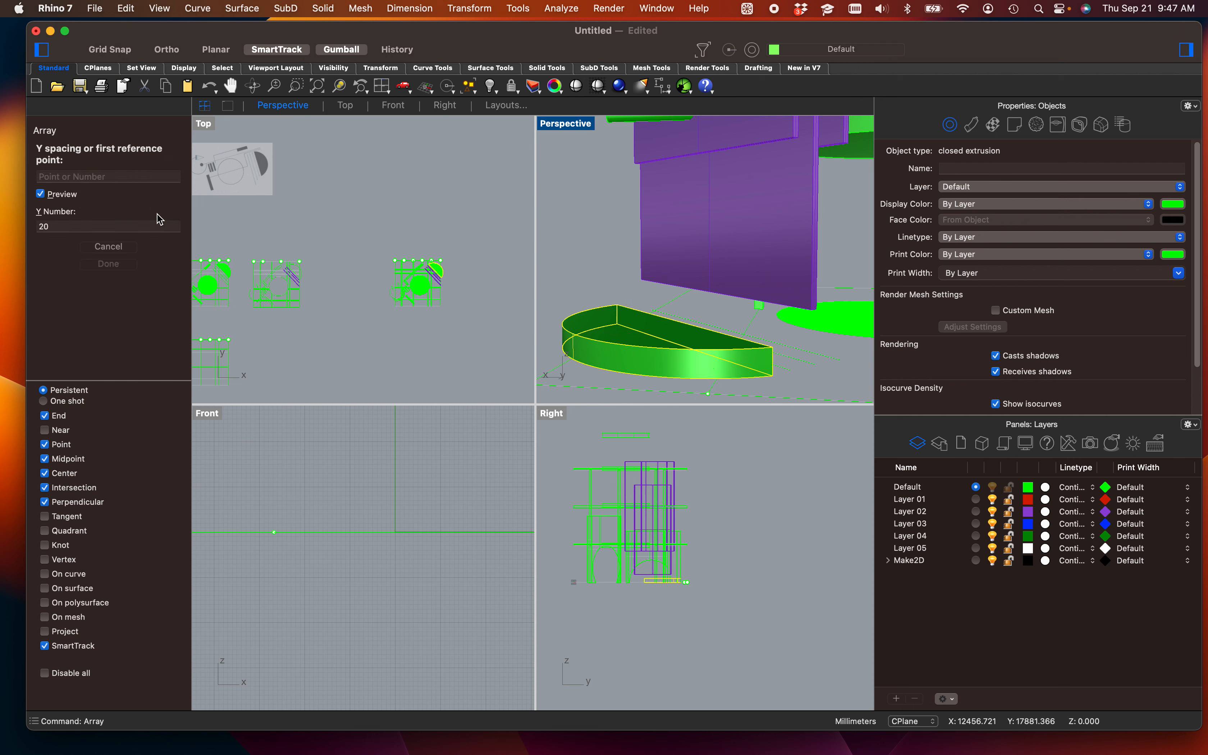
click(698, 563)
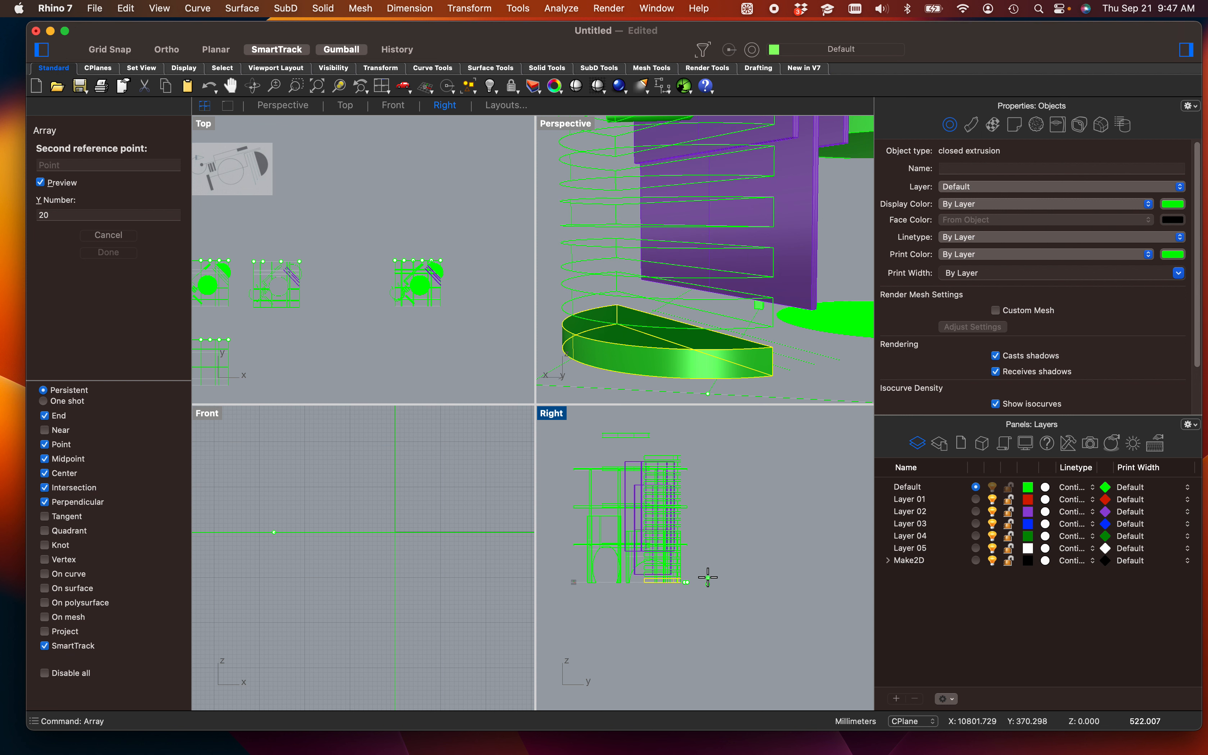
click(708, 576)
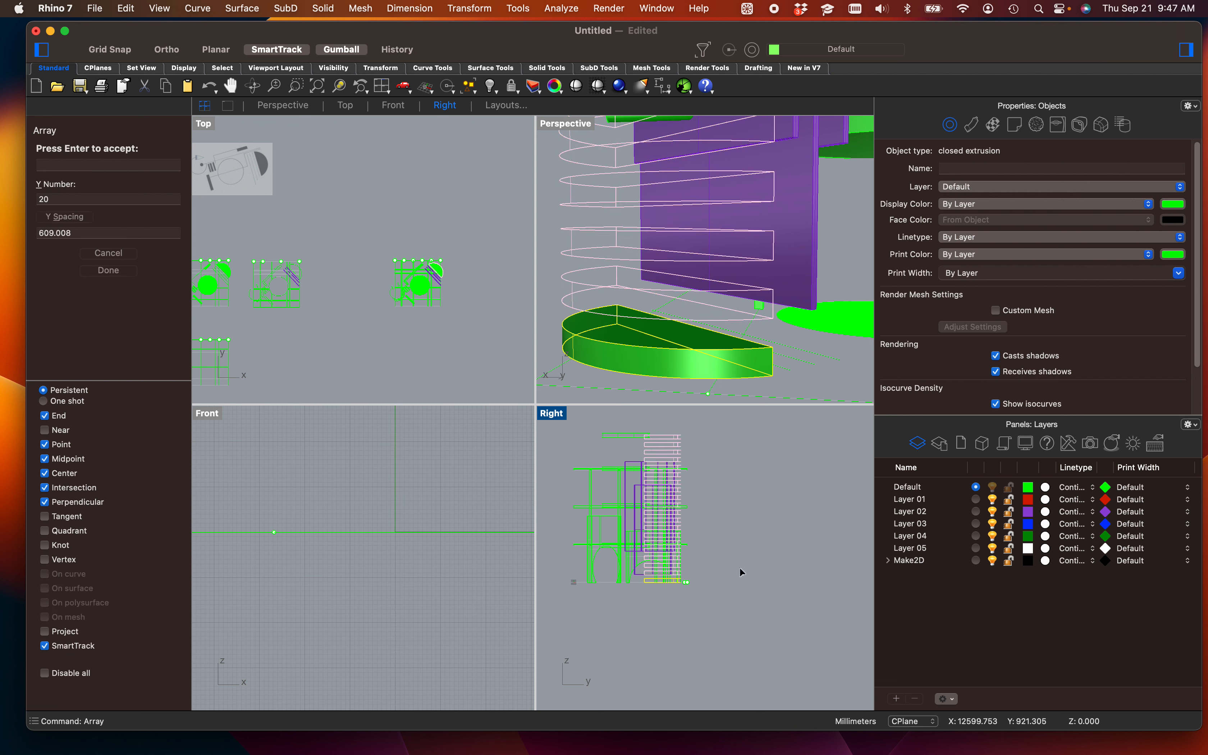
key(Return)
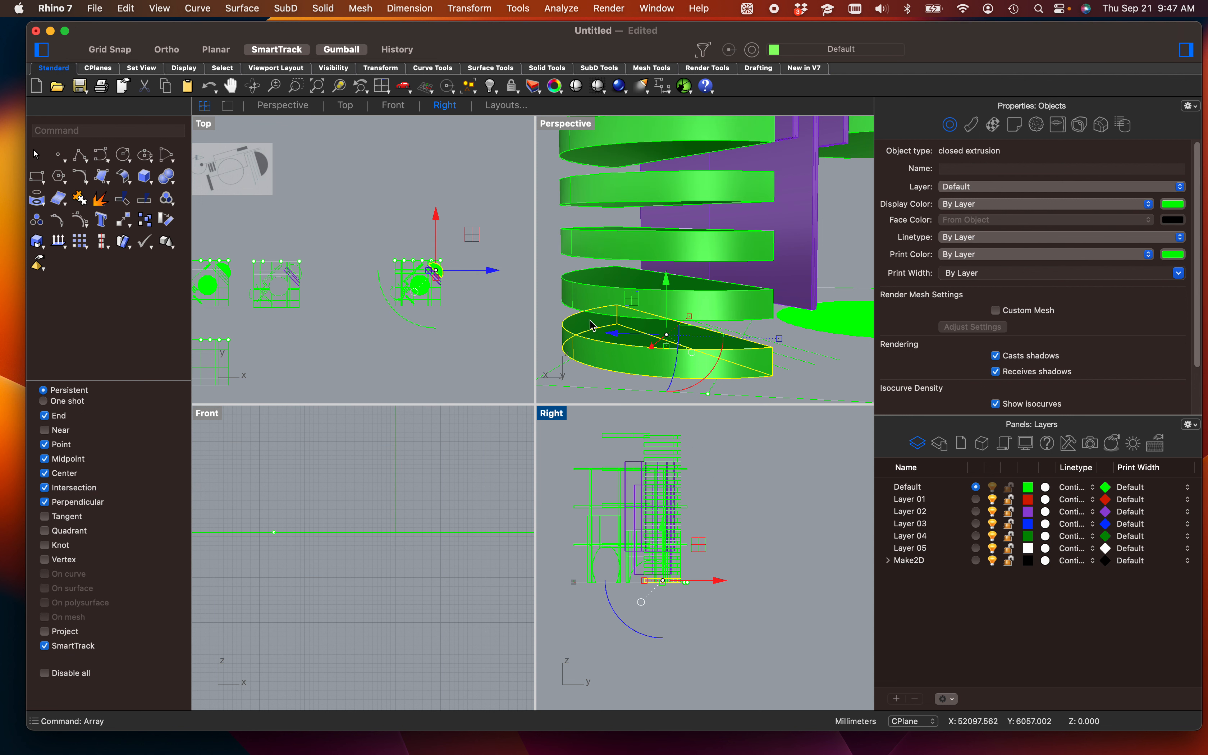
Step: Examine the stacked half discs and the rest of the model in a maximized Perspective view with Rendered display
scroll(553, 278, down, 3)
click(553, 277)
scroll(553, 278, down, 6)
right_drag(571, 289, 499, 315)
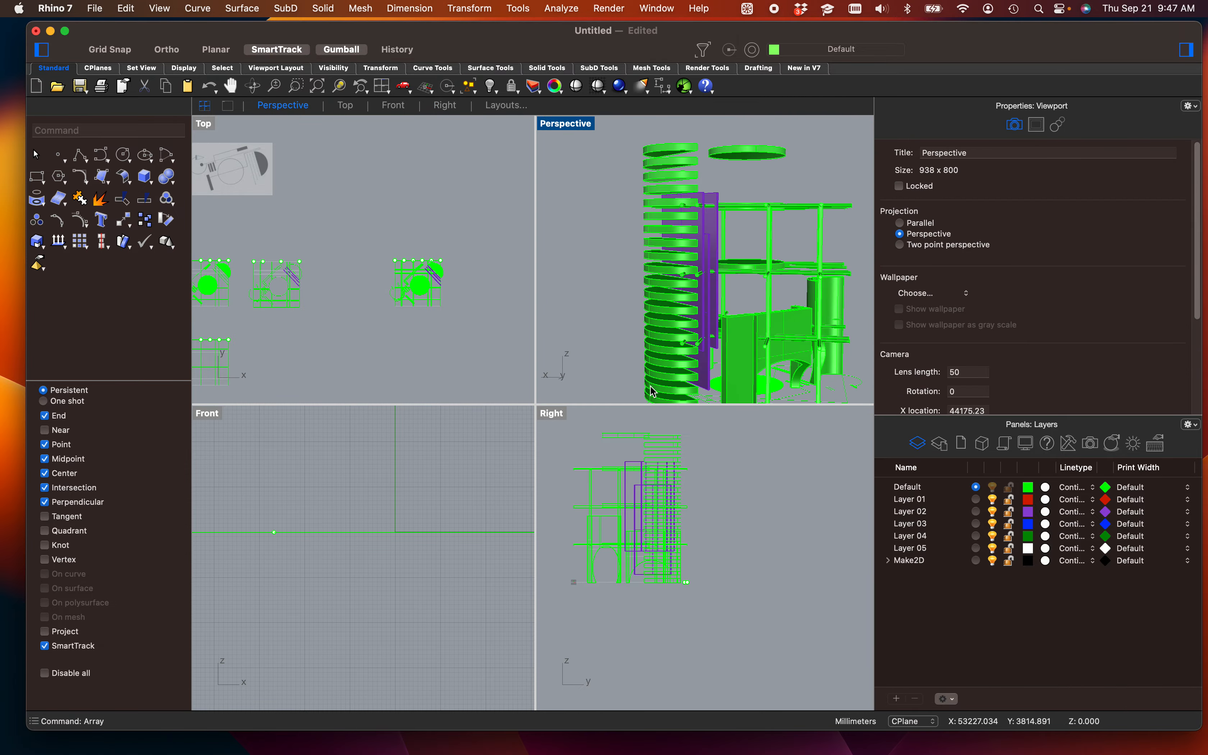
right_drag(699, 304, 795, 386)
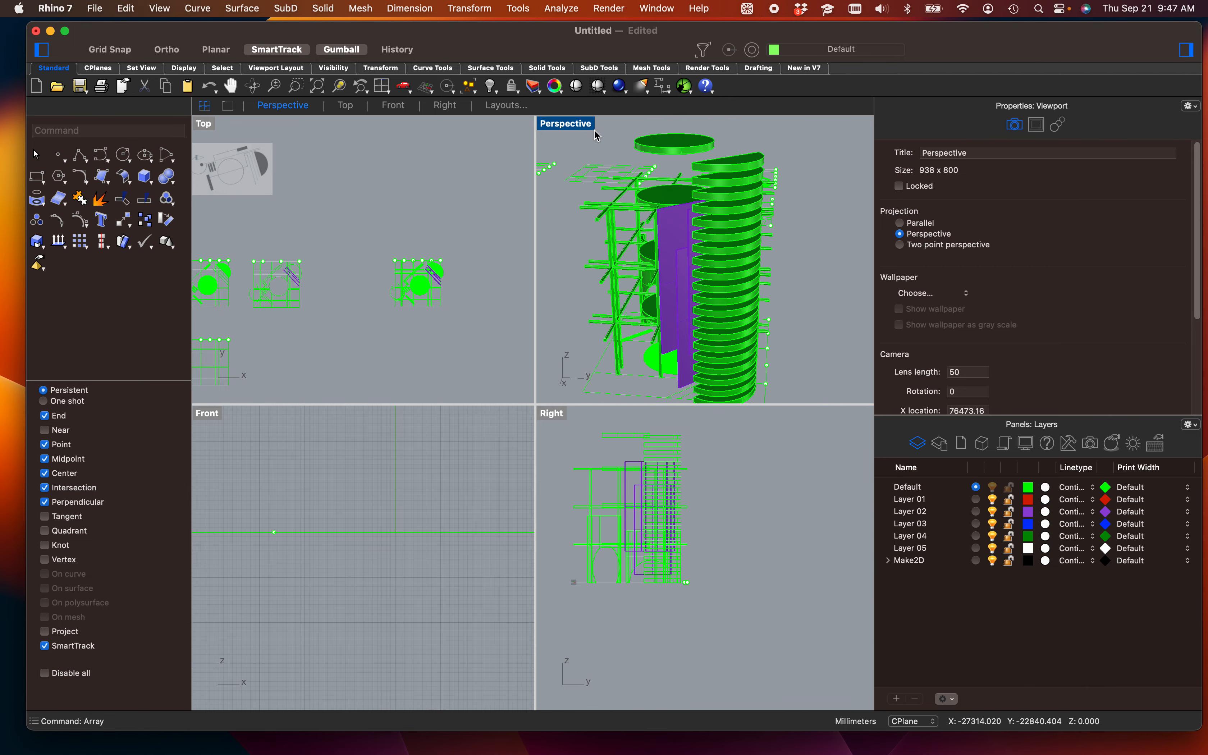
double_click(575, 124)
click(226, 123)
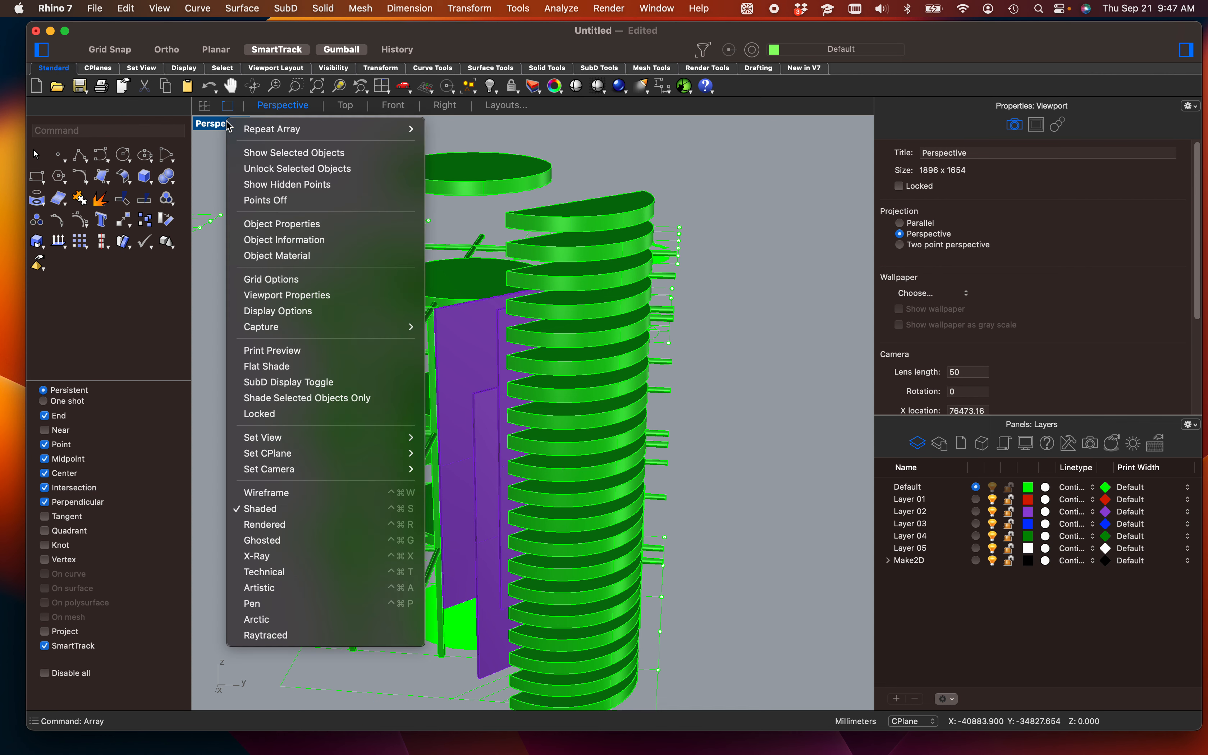
click(265, 524)
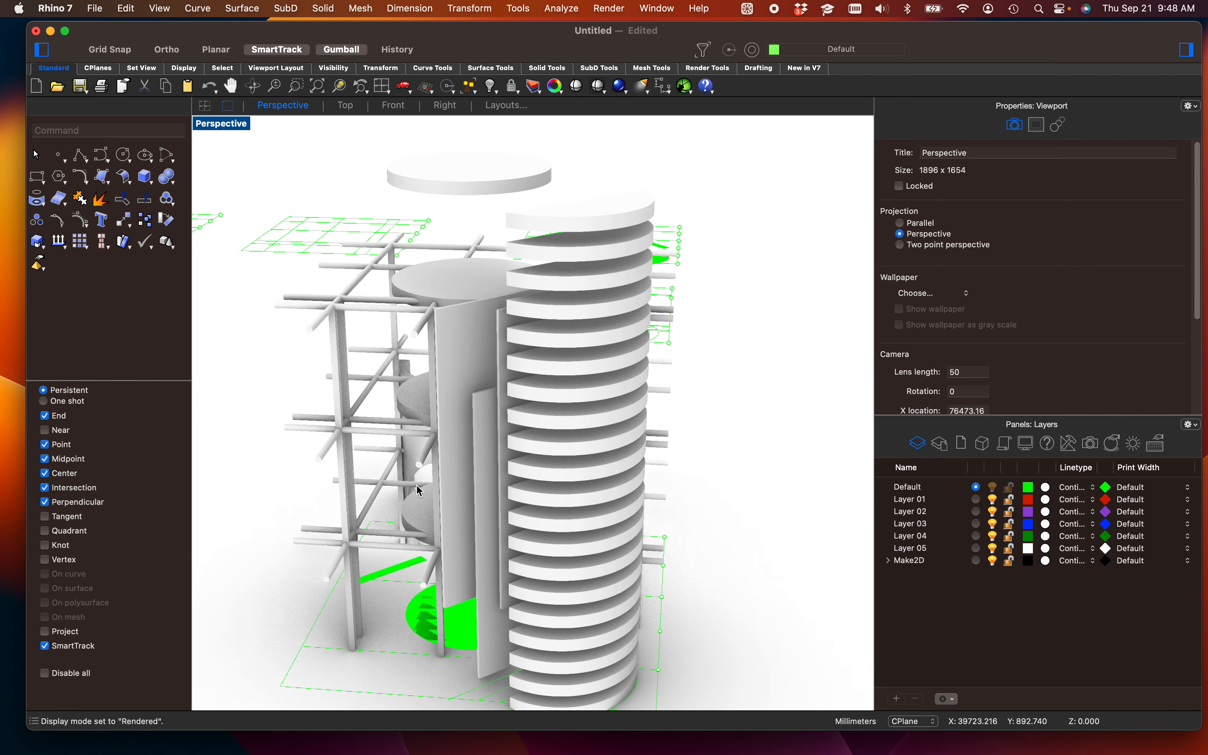
right_drag(417, 486, 603, 476)
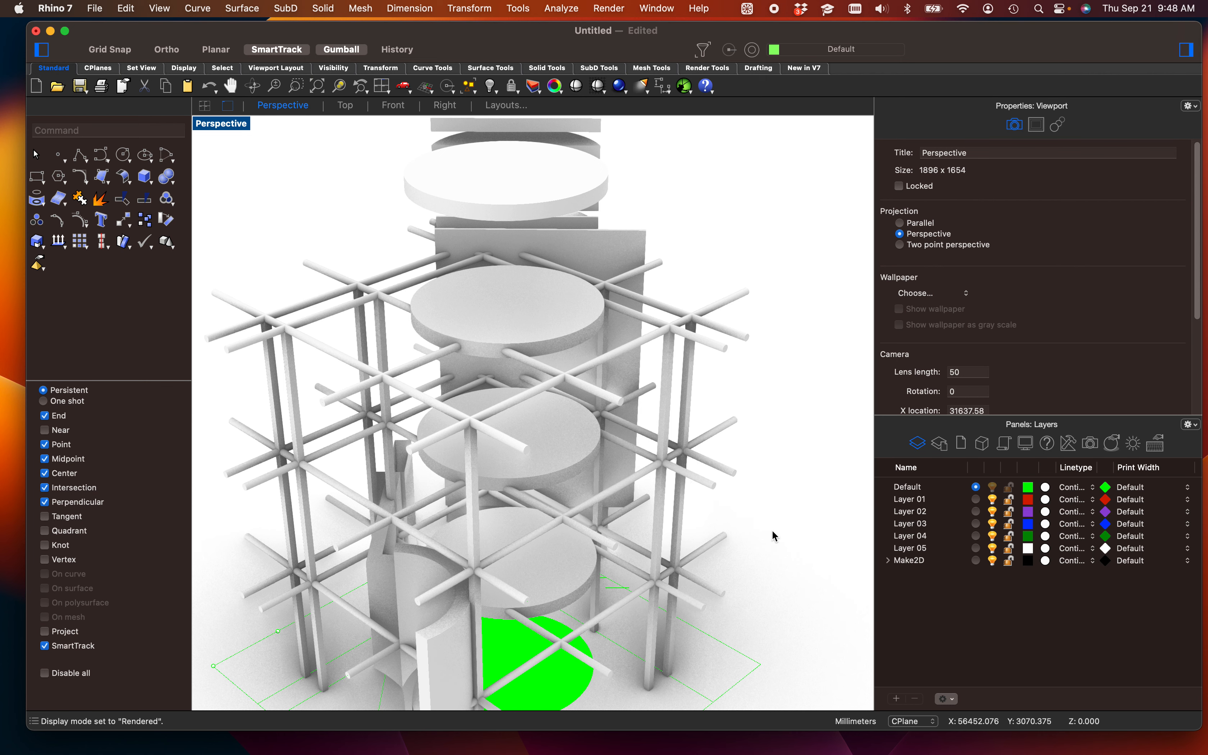
shift+right_drag(772, 529, 801, 477)
scroll(738, 475, down, 5)
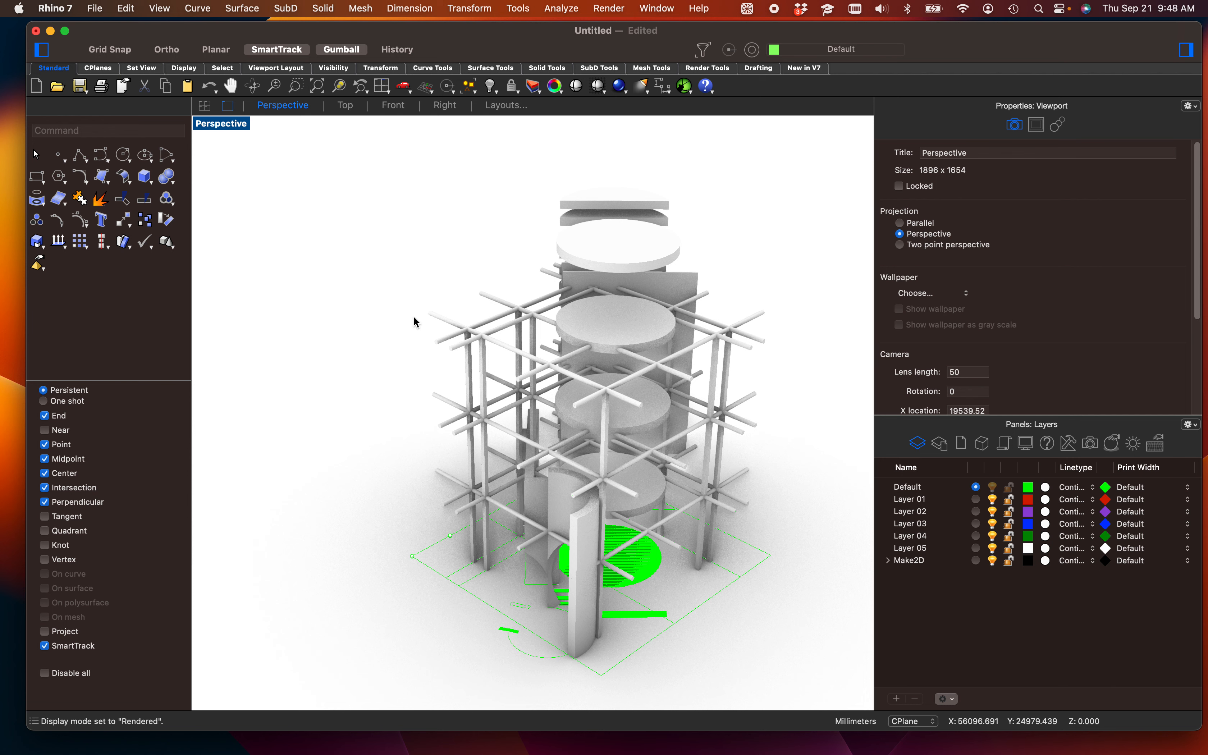
Step: Return the Perspective view to Shaded display and view the model from the side showing the half-disc stack
click(216, 128)
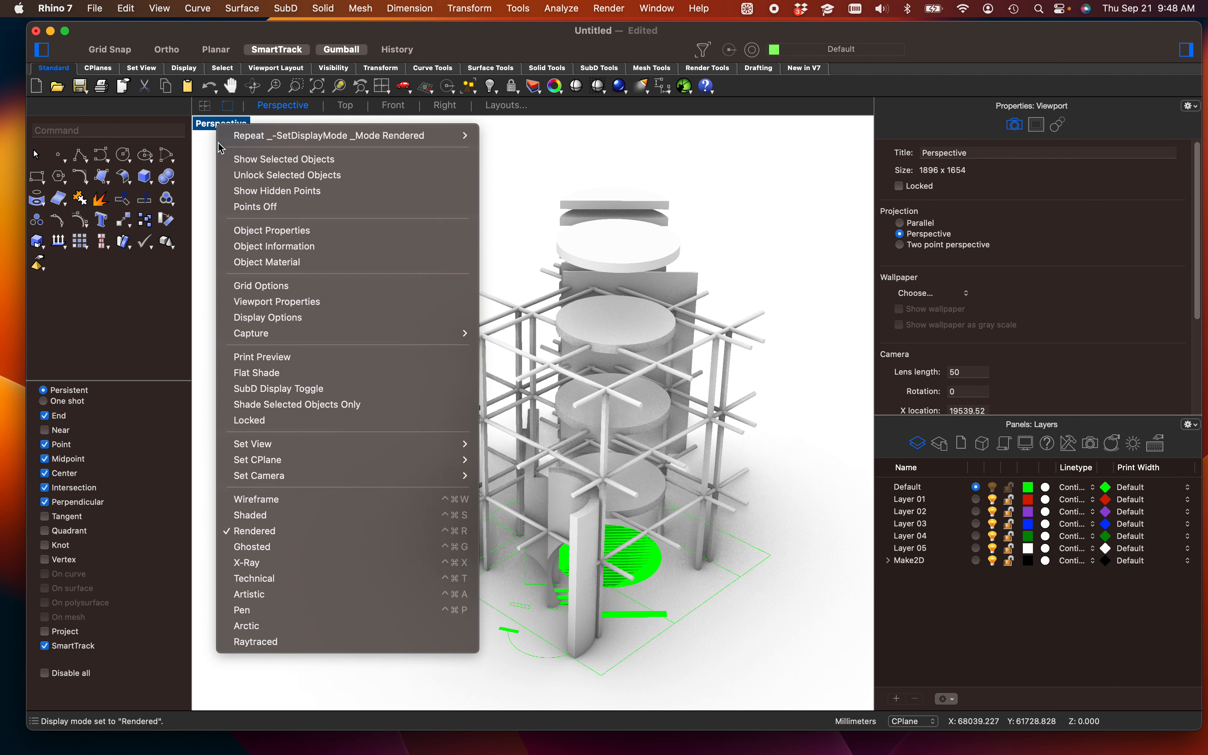
click(250, 515)
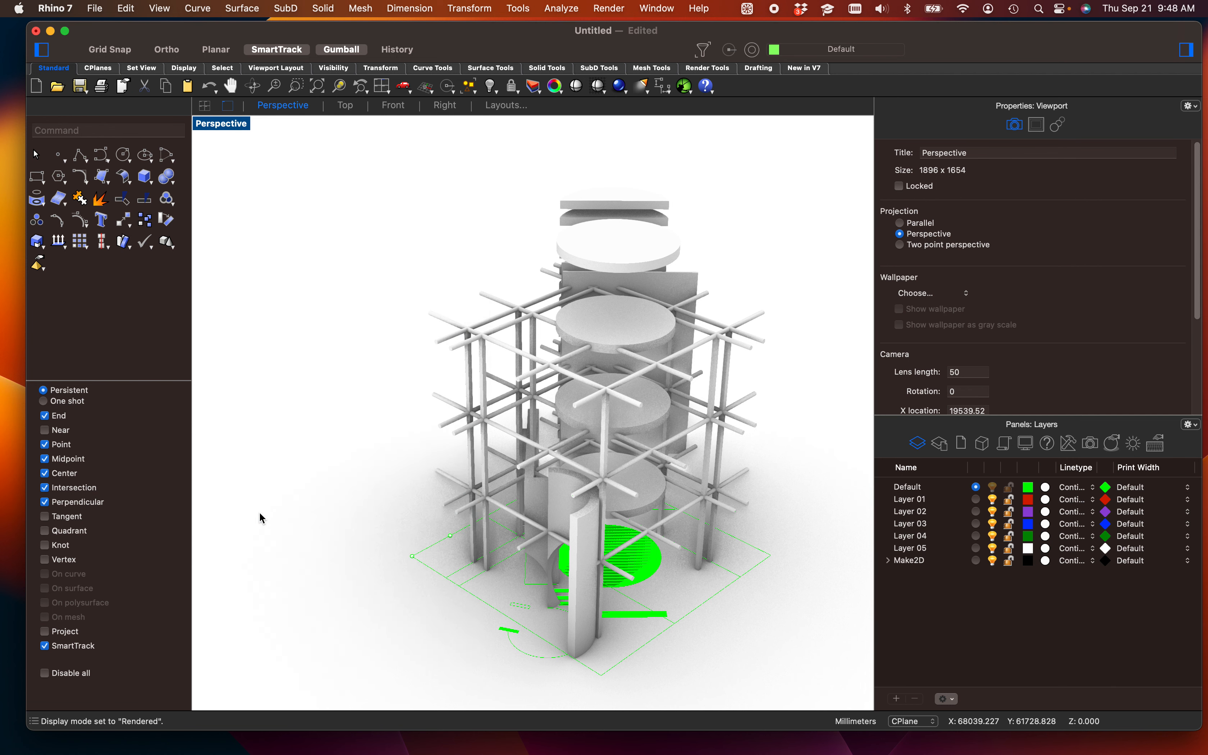
shift+right_drag(372, 342, 329, 324)
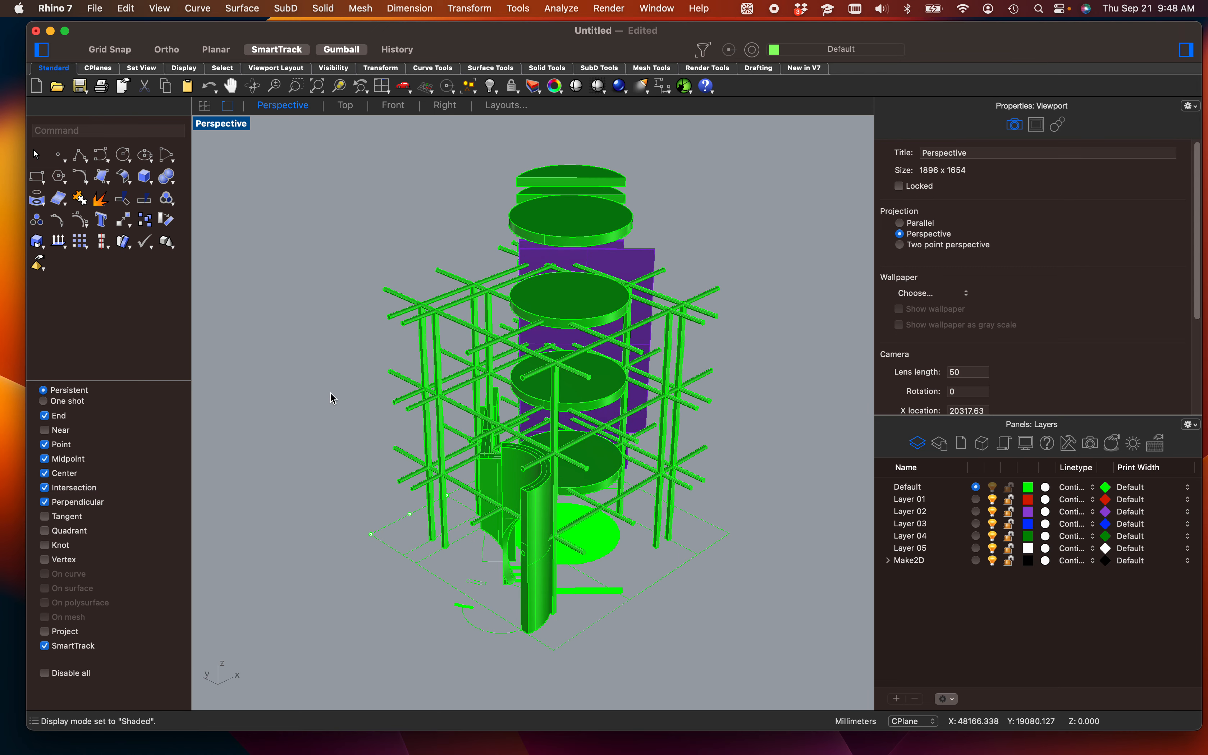
right_drag(332, 395, 451, 395)
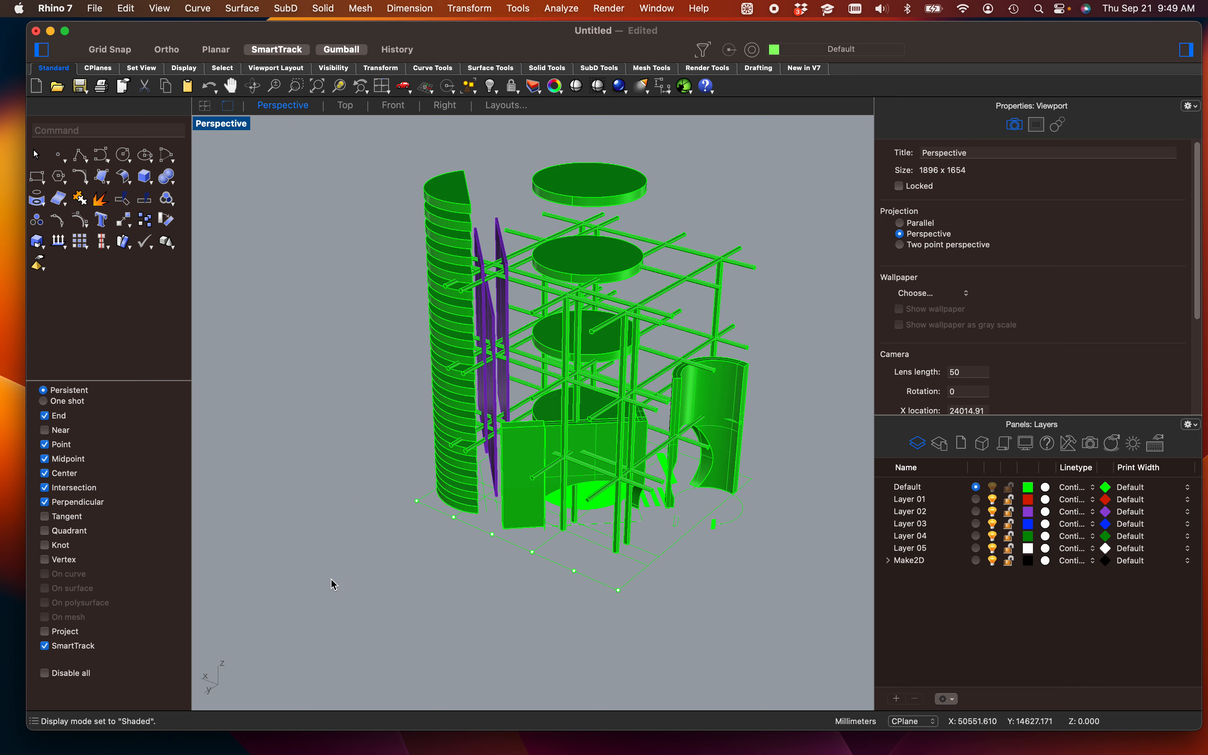
Step: Examine the pipe frame in the Perspective view, including the paired pipes and their junctions at the upper corner
shift+right_drag(349, 601, 590, 430)
scroll(389, 582, down, 10)
shift+right_drag(482, 482, 646, 463)
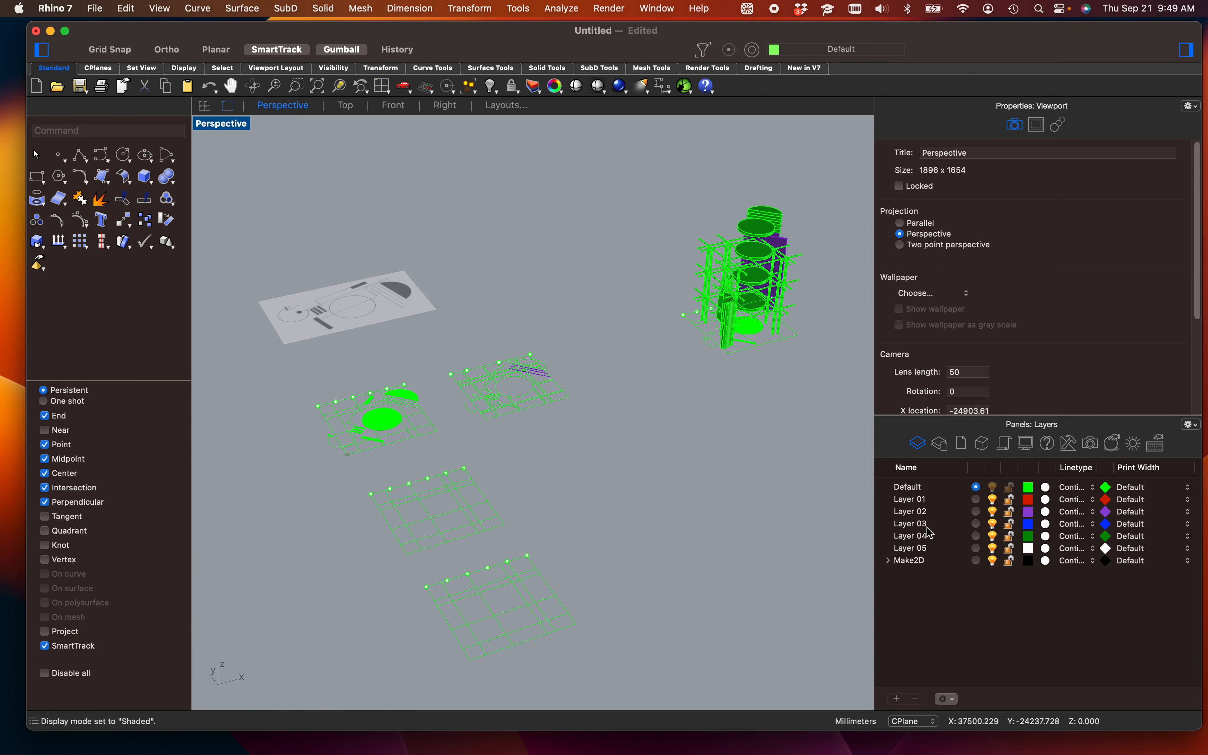
scroll(798, 352, up, 10)
scroll(719, 262, up, 3)
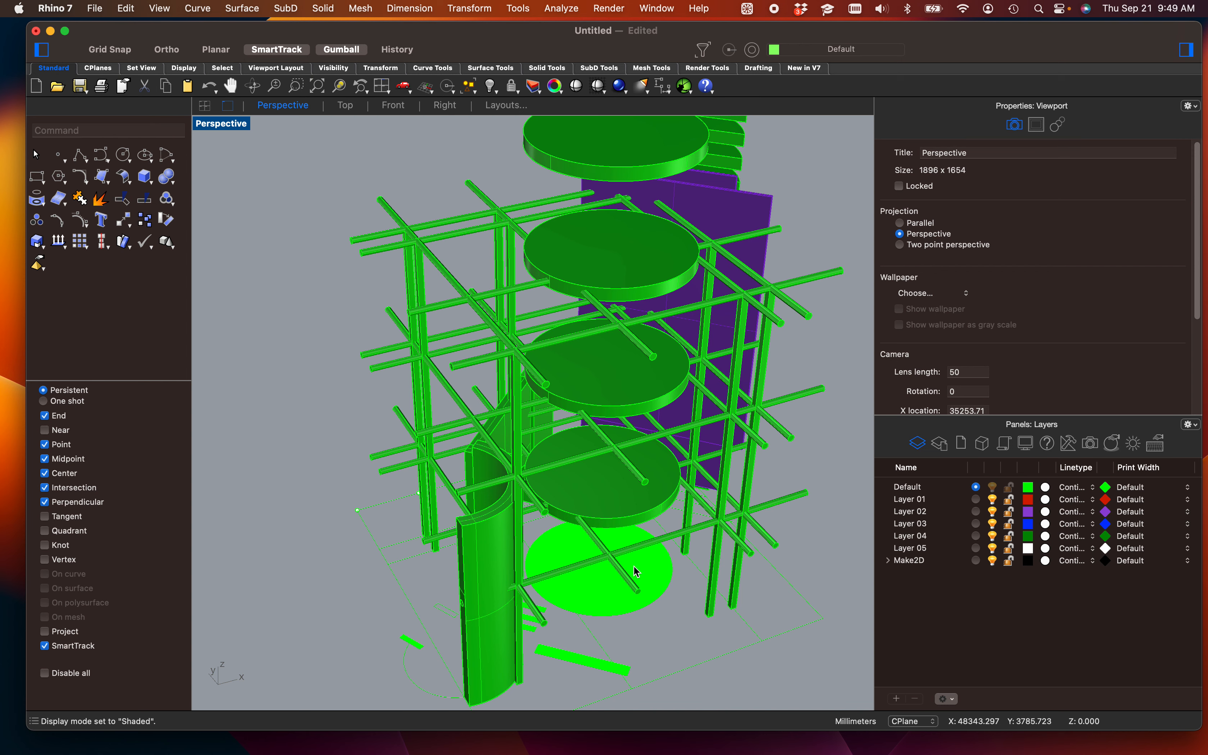
right_drag(633, 565, 463, 514)
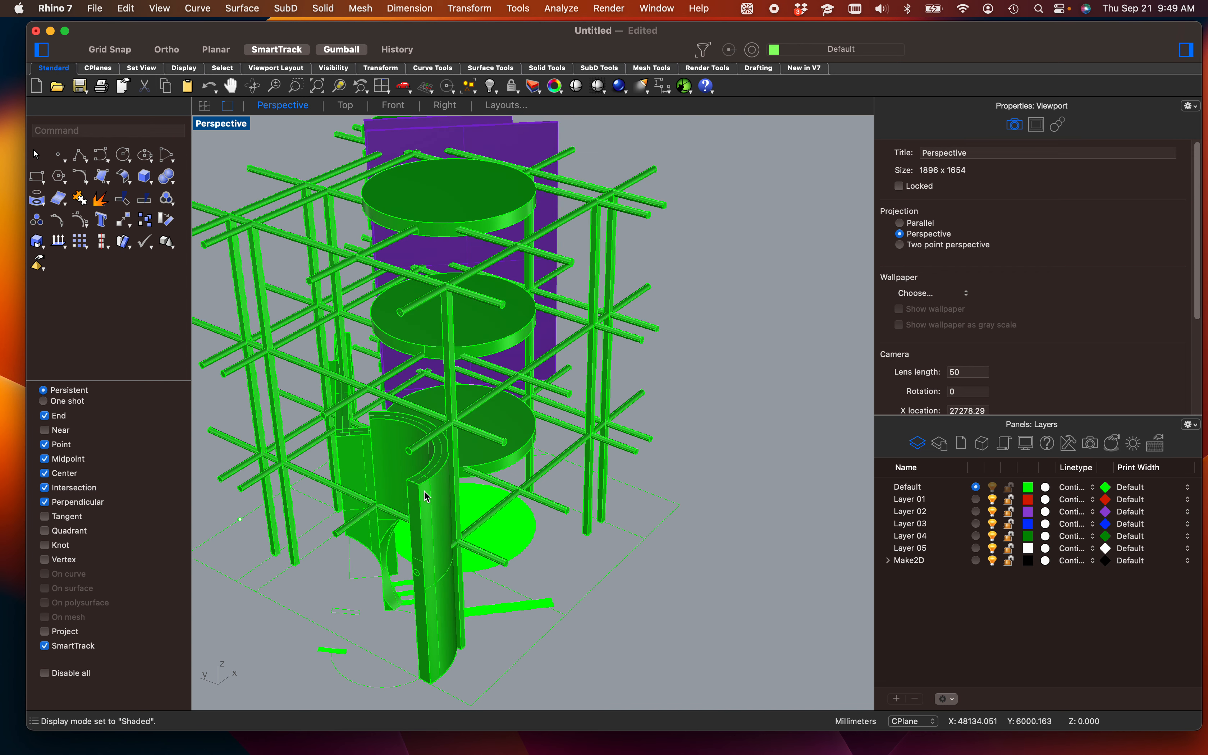
scroll(592, 360, up, 10)
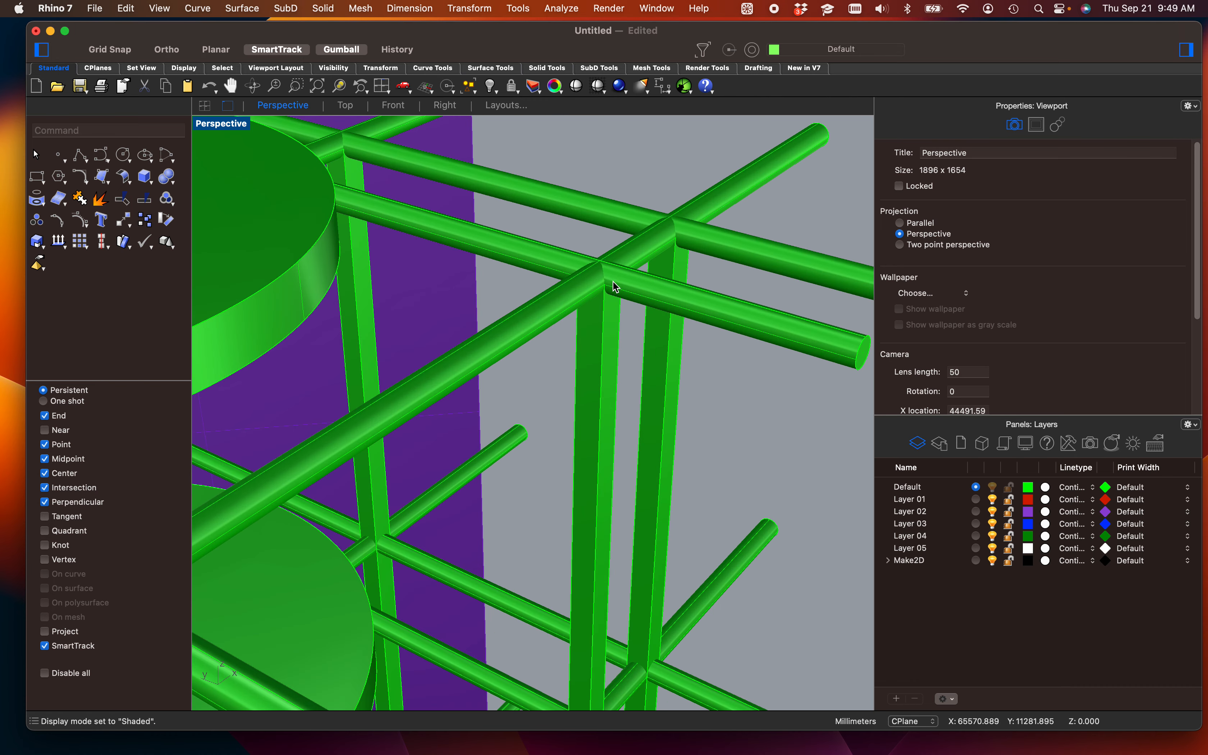
scroll(611, 281, down, 3)
drag(812, 381, 740, 295)
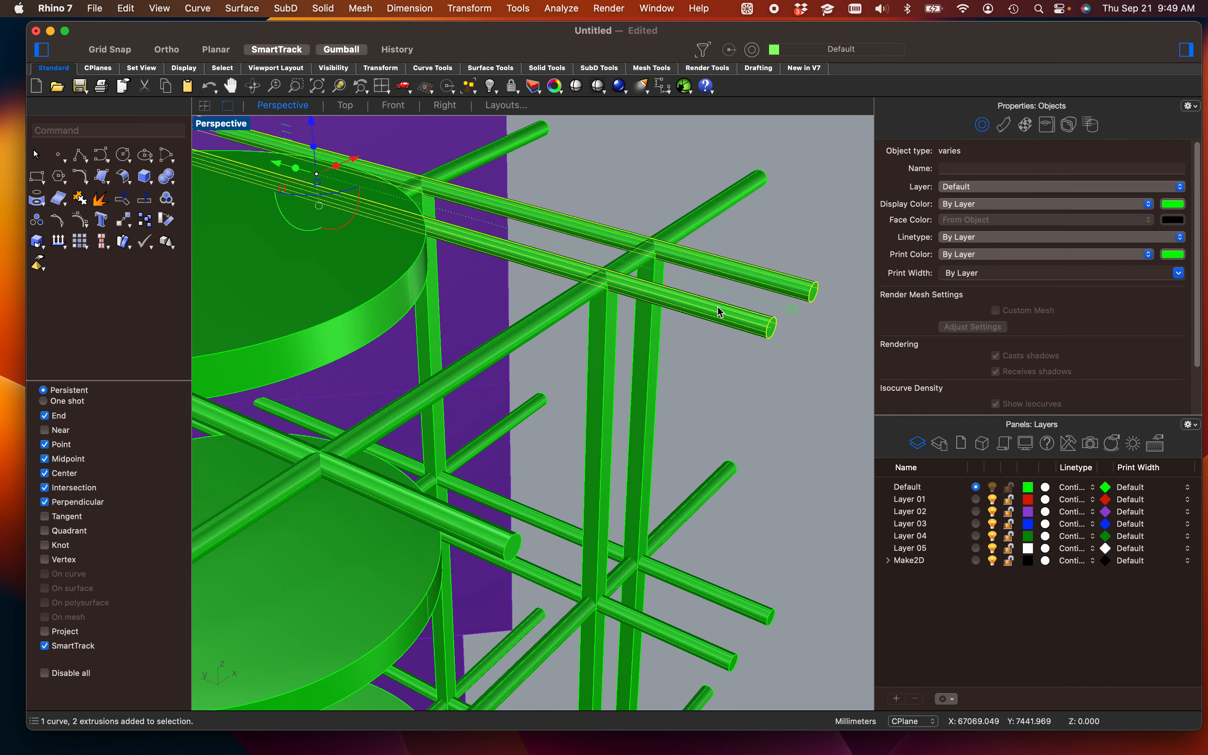
click(698, 411)
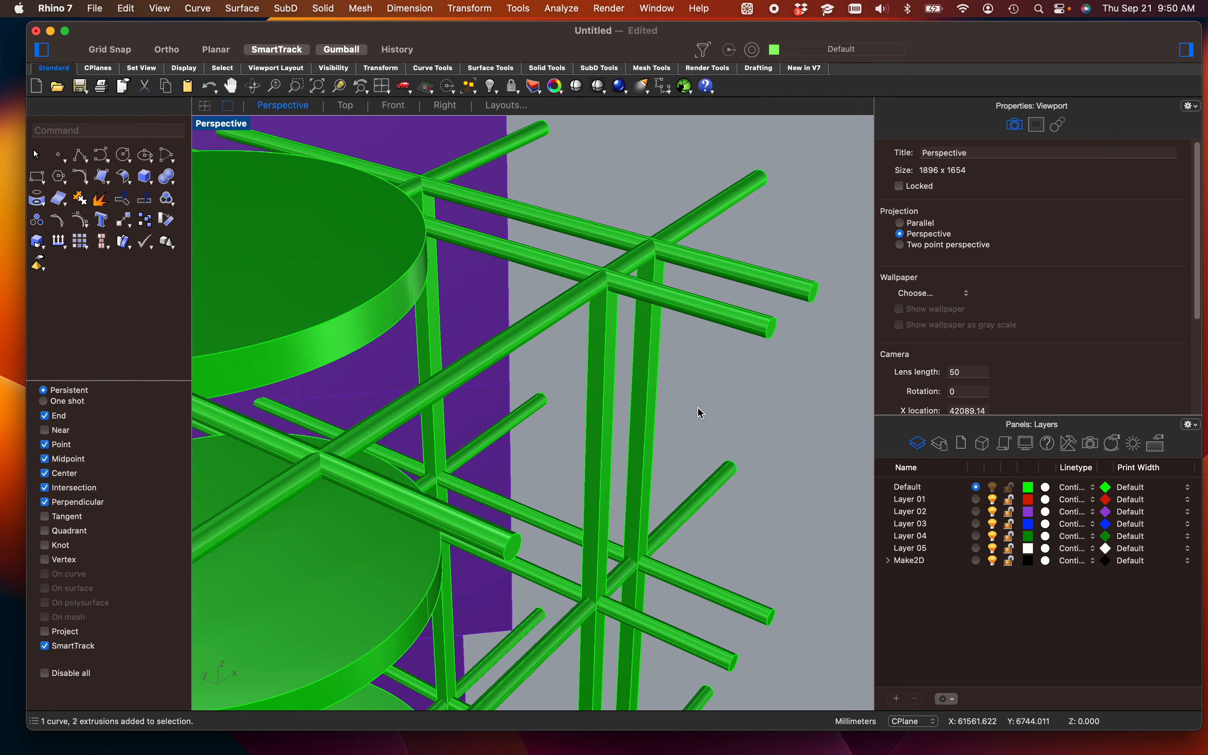
Step: Examine the whole 3D composition and the flat grid and plan drawings beside it from above
scroll(686, 403, down, 5)
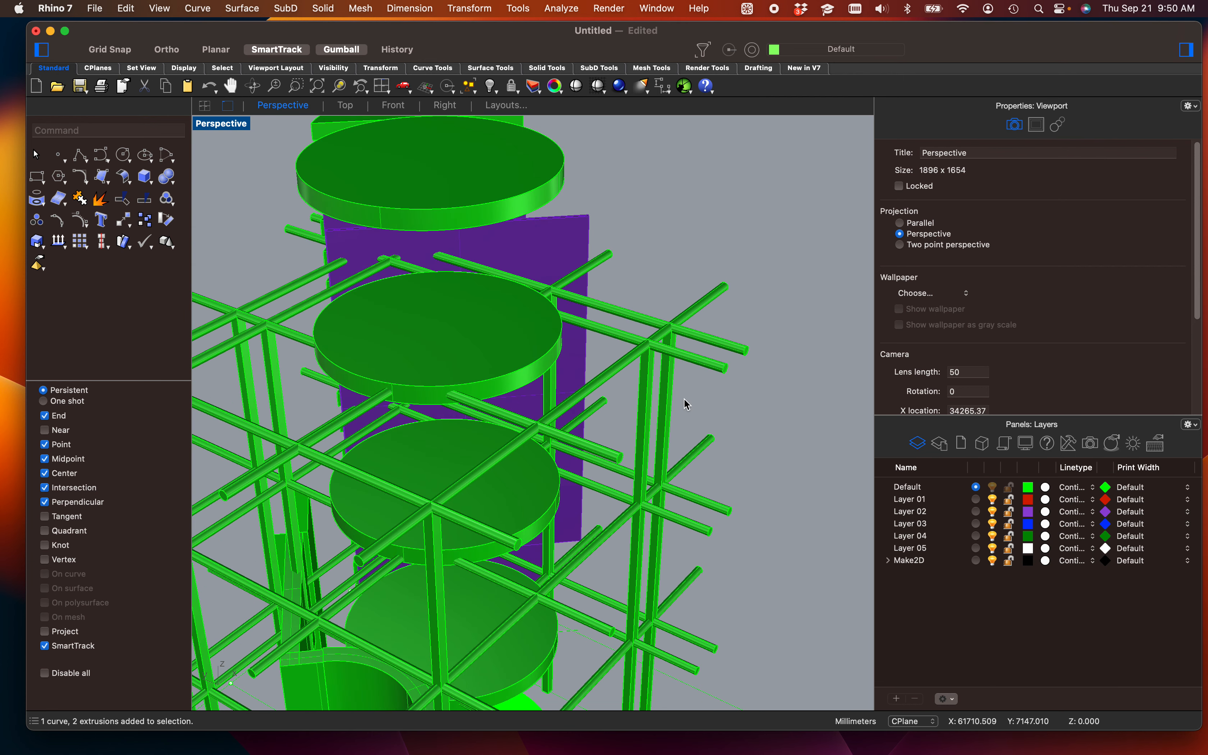
scroll(686, 404, down, 5)
scroll(686, 404, down, 5)
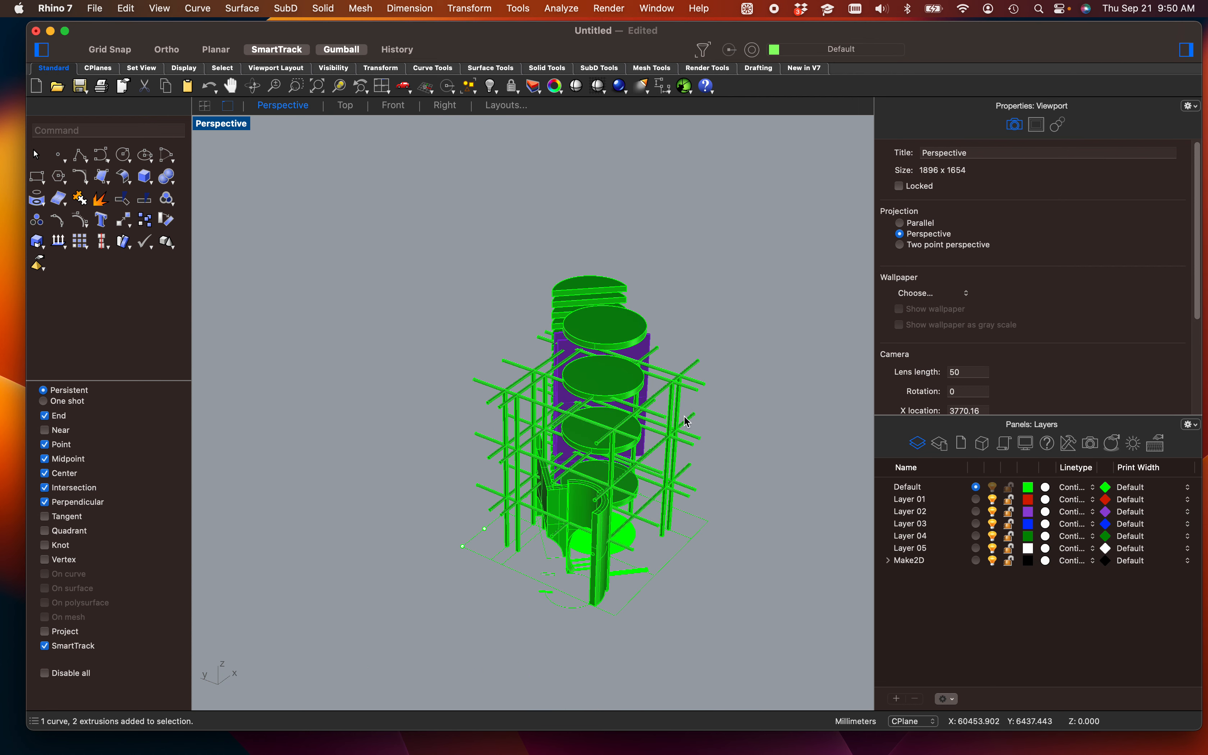
shift+right_drag(686, 416, 682, 251)
right_drag(681, 328, 633, 383)
scroll(633, 383, down, 6)
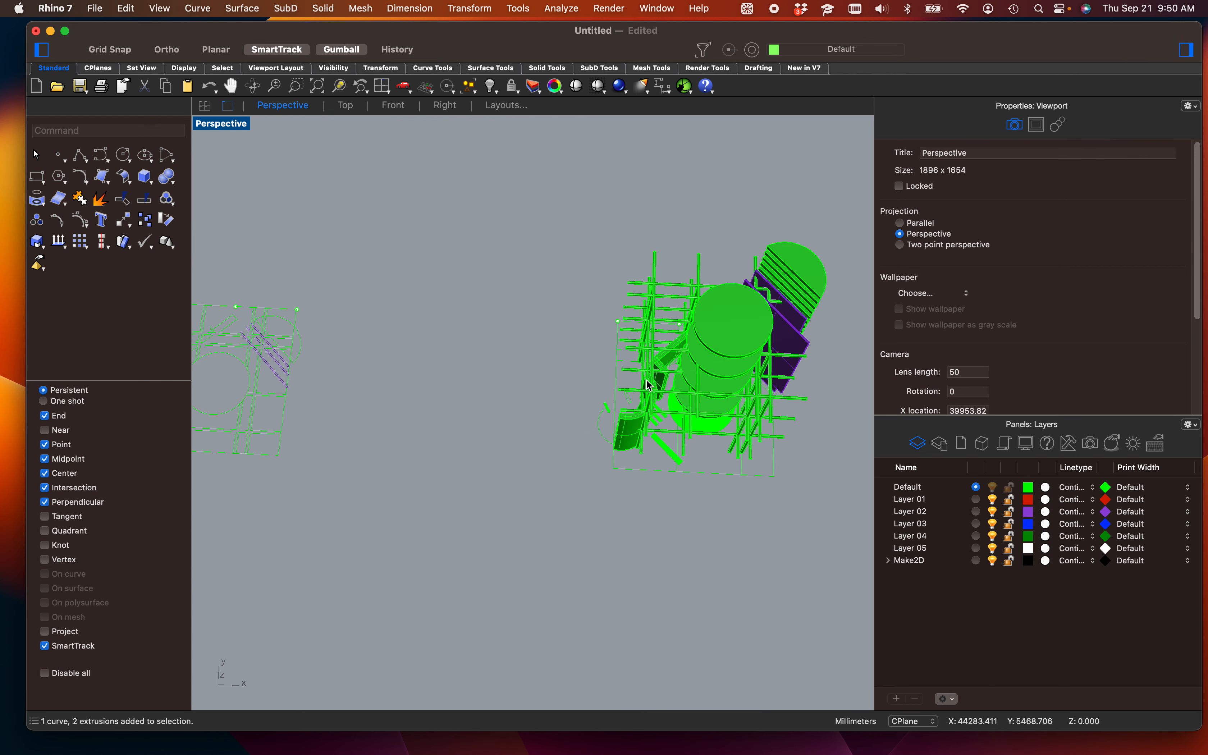
shift+right_drag(531, 436, 634, 316)
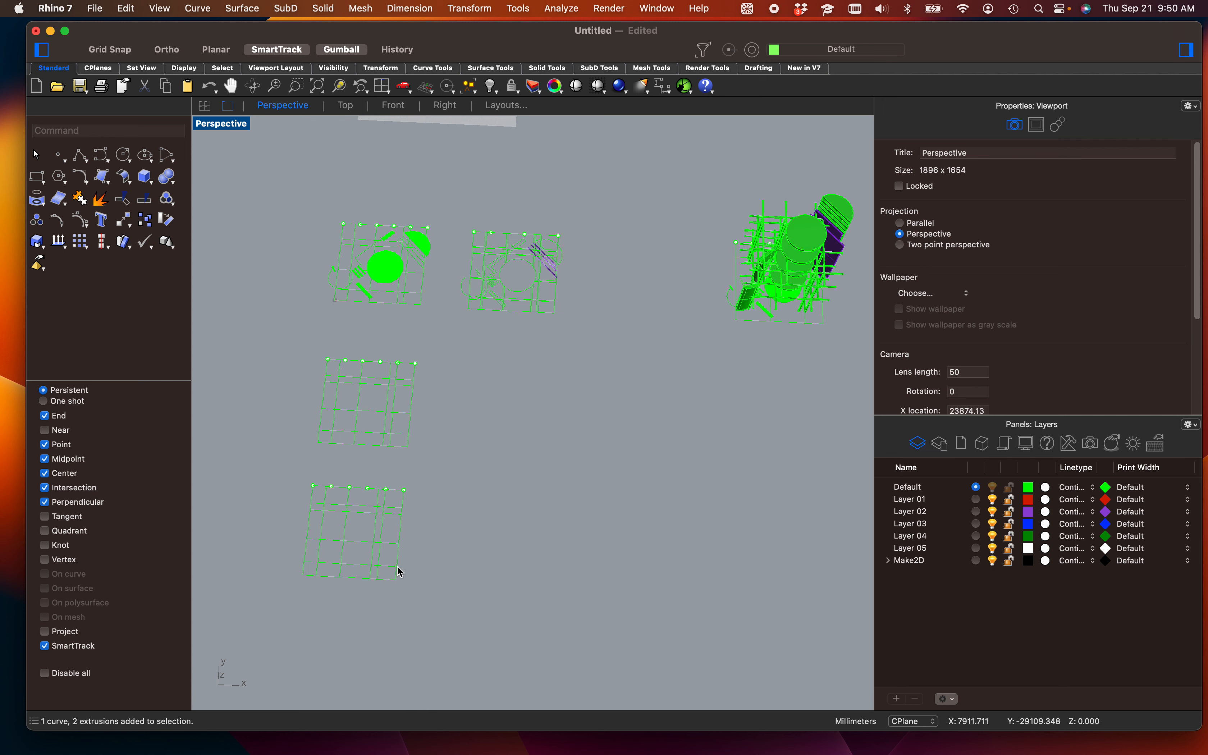
shift+right_drag(398, 511, 487, 491)
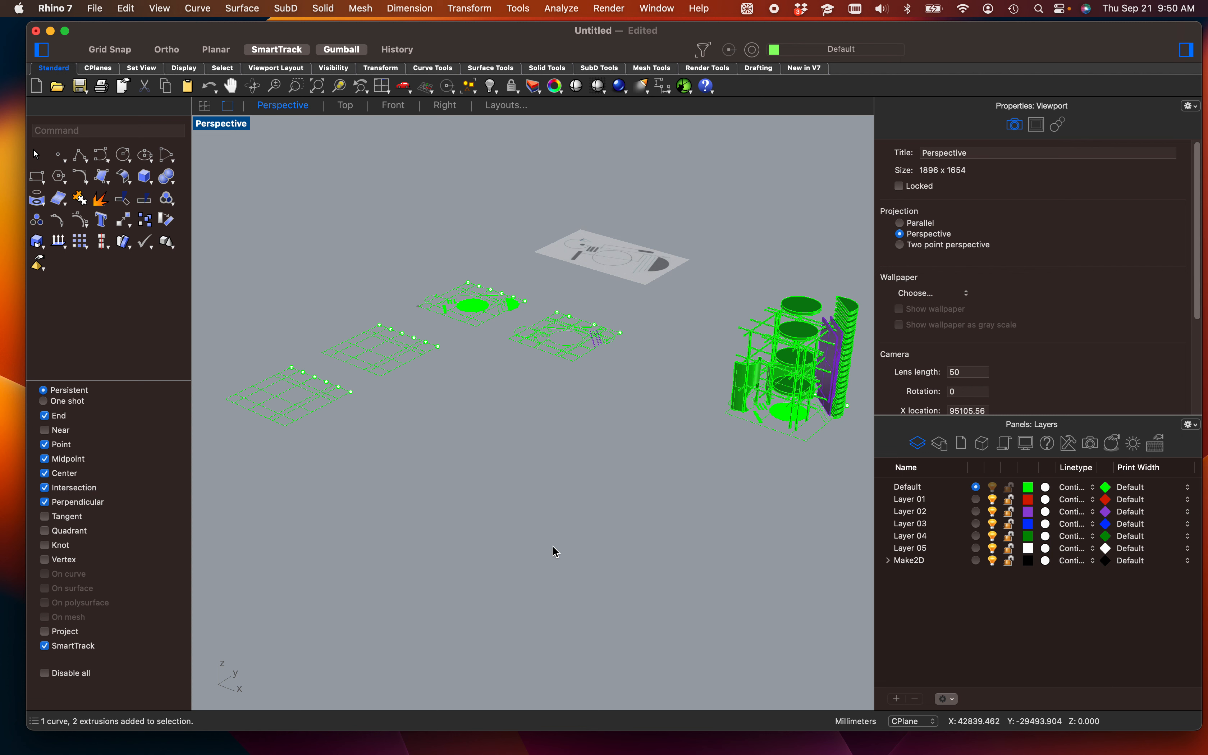
Step: Select the four stacked circular discs together with the circular hatch on the ground below them
scroll(669, 426, up, 15)
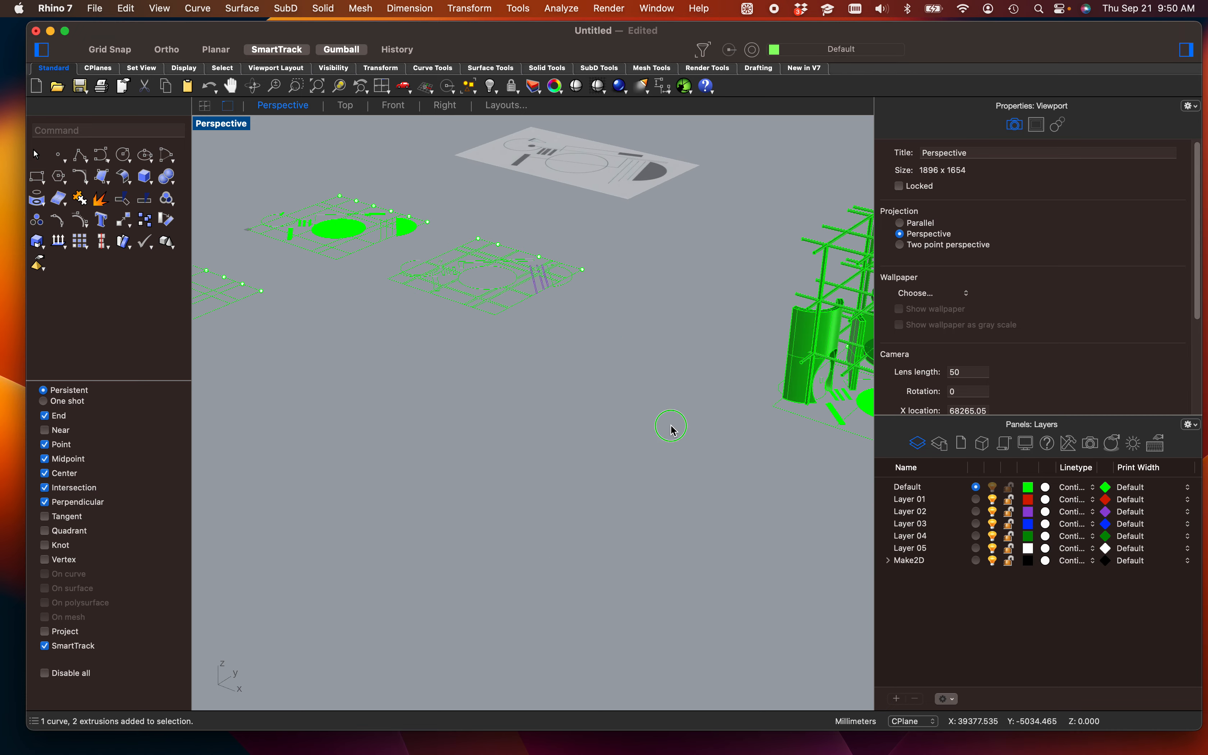
scroll(547, 306, down, 5)
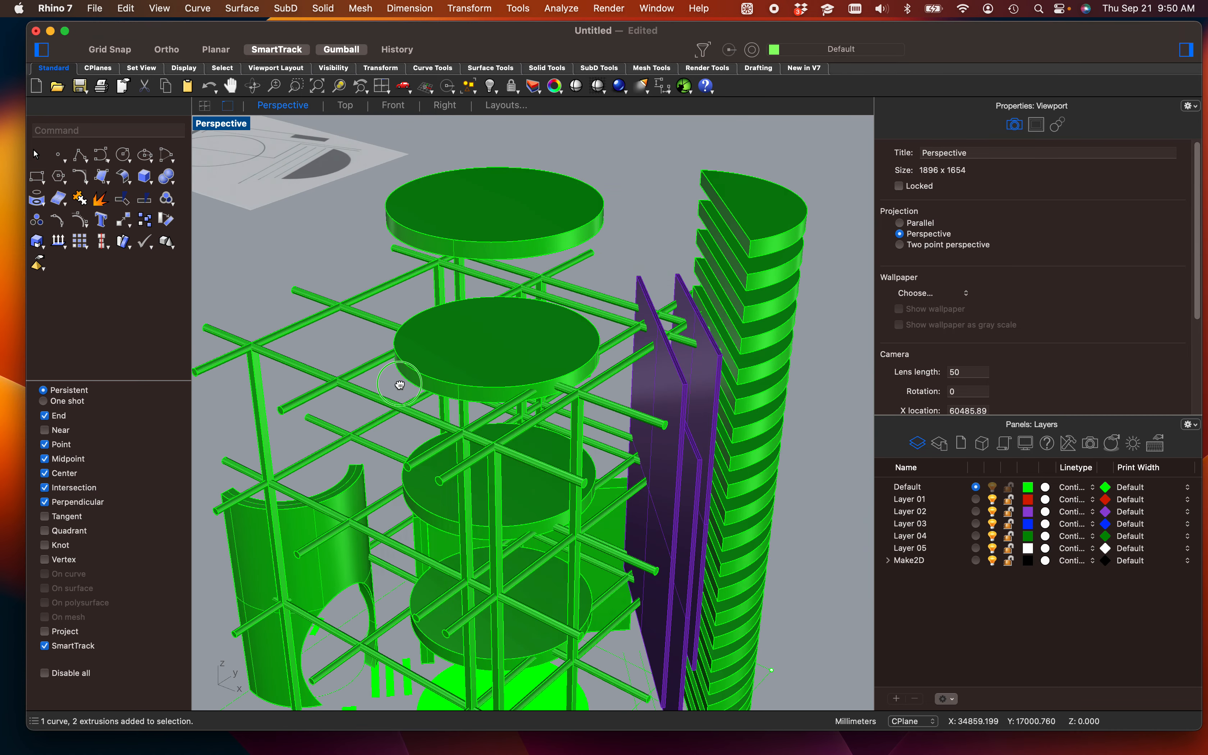
click(494, 248)
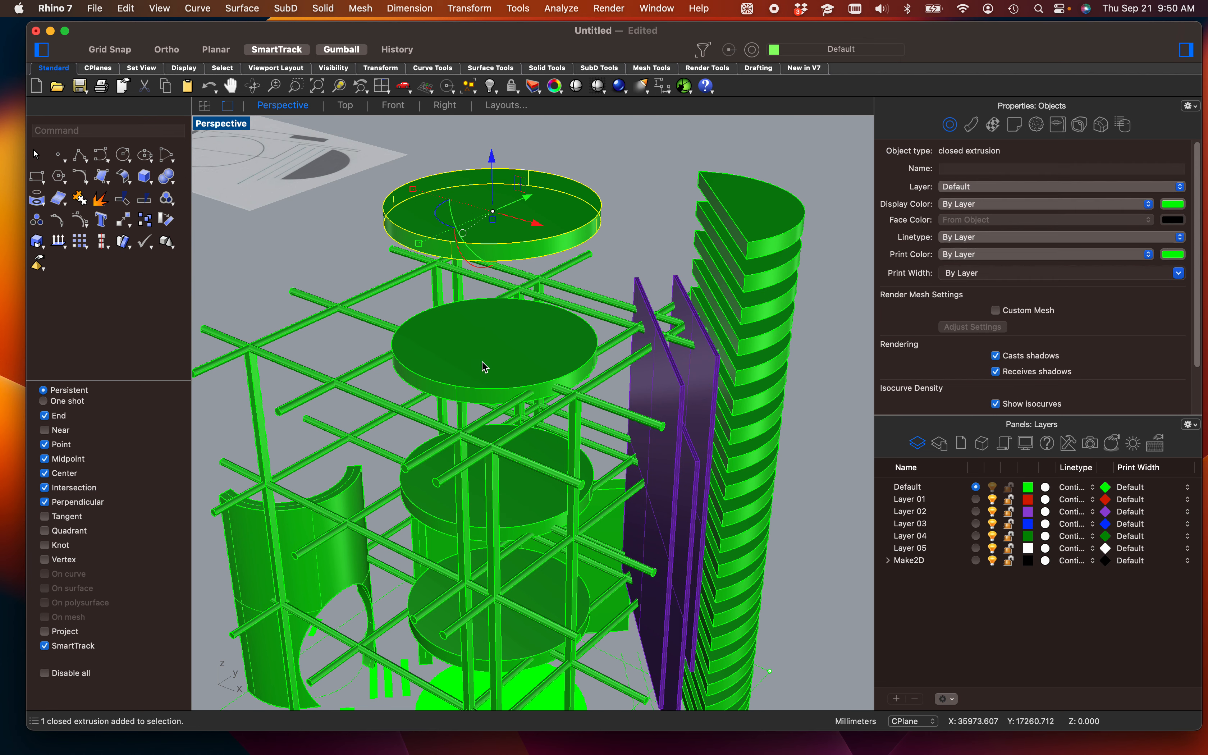
shift+click(495, 318)
shift+click(439, 523)
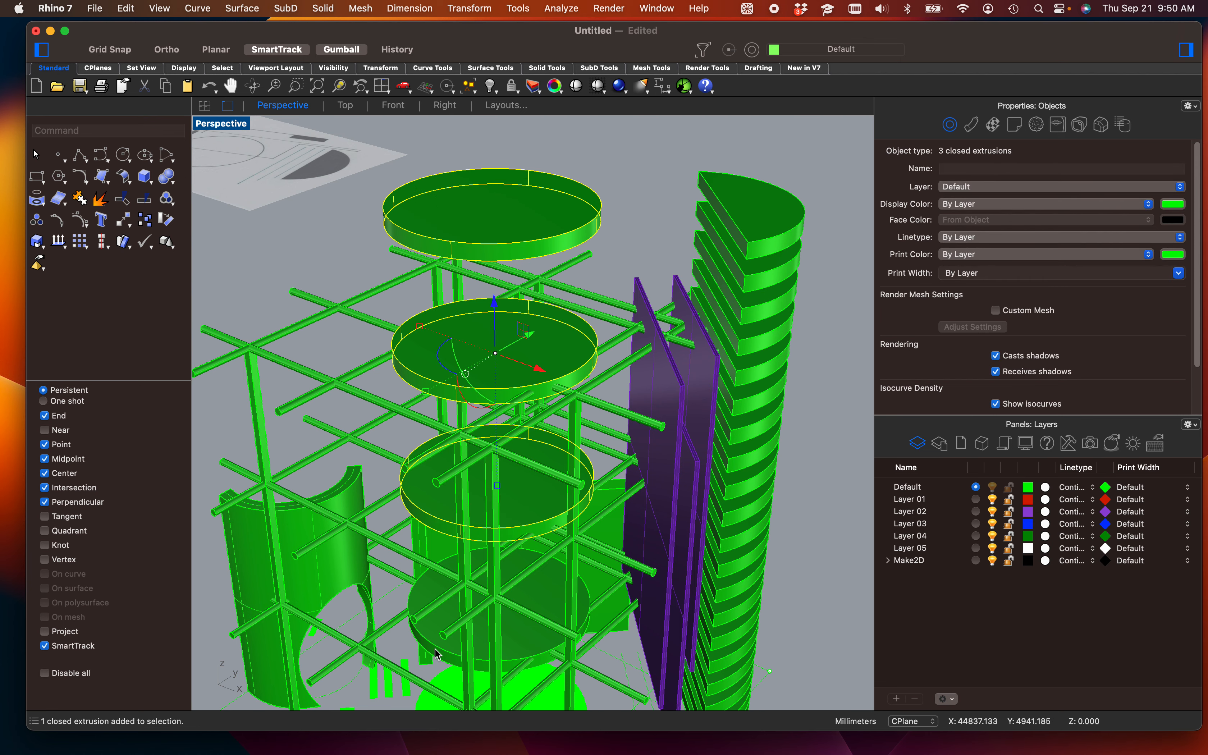
shift+click(461, 650)
mouse_move(520, 564)
shift+right_down()
mouse_move(476, 442)
mouse_move(532, 469)
shift+right_up()
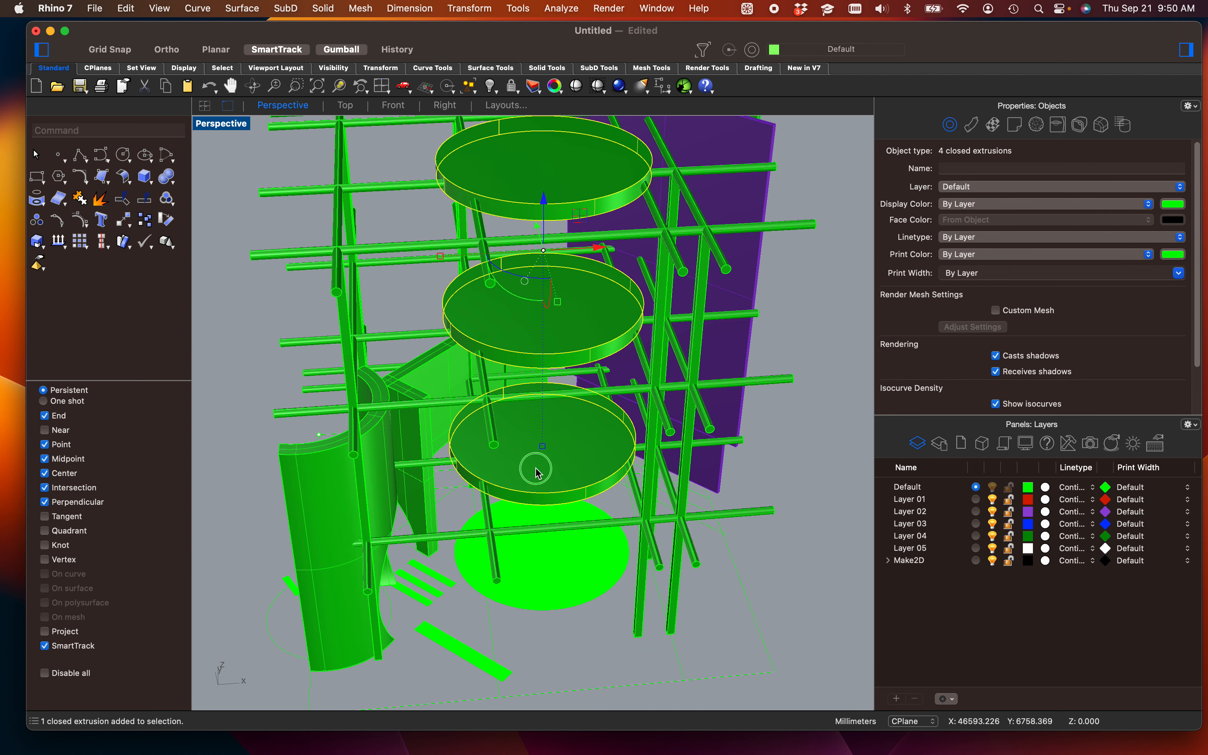
shift+click(557, 563)
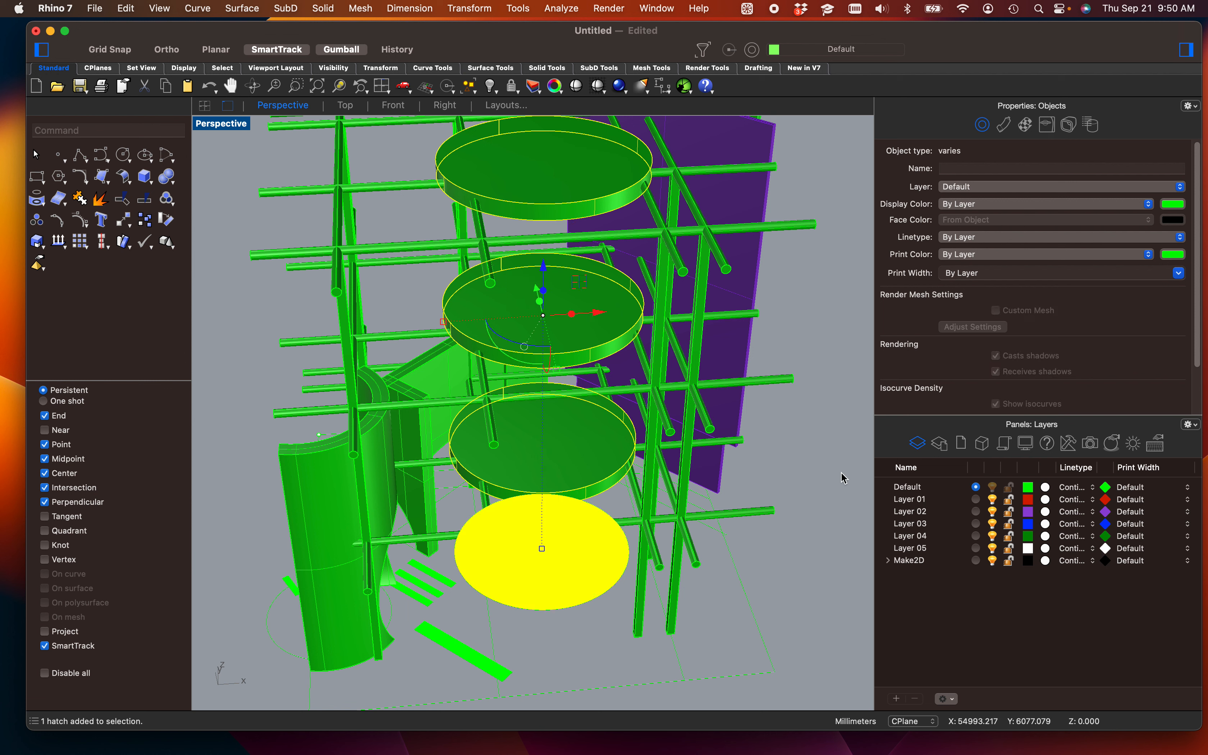
Step: Rename Layer 03 as Floors
click(920, 528)
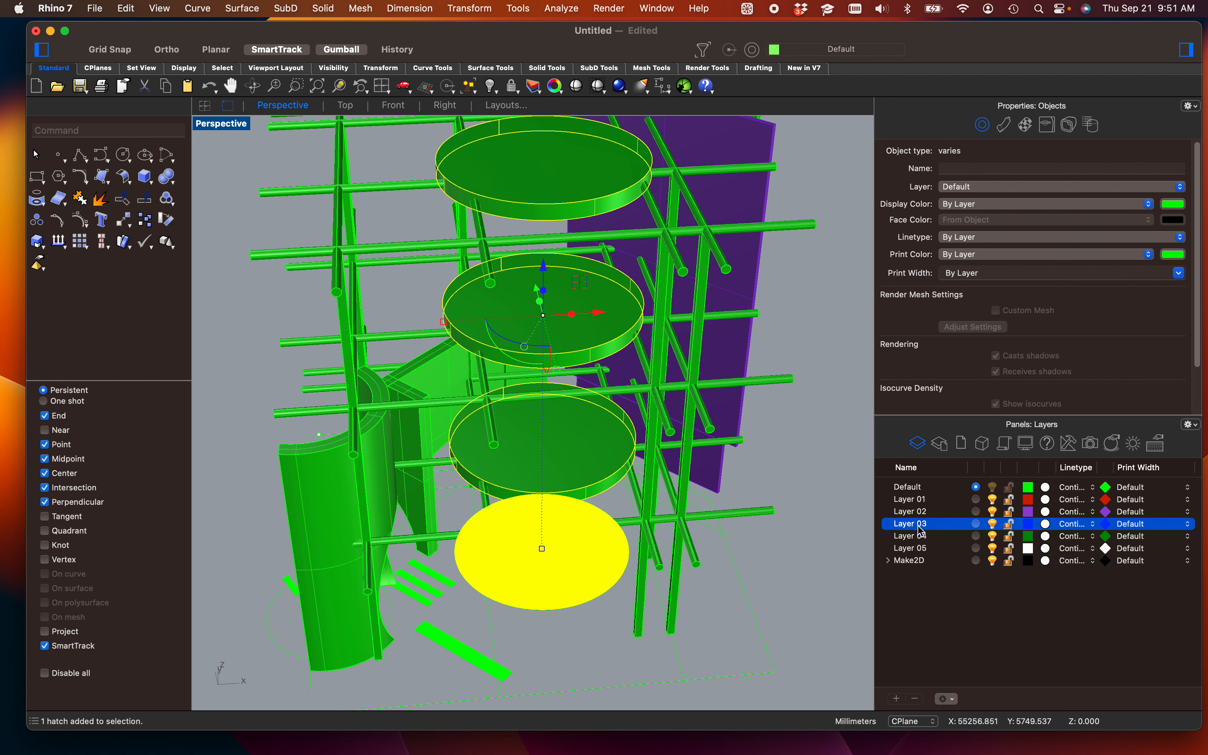
click(920, 528)
text(Floors)
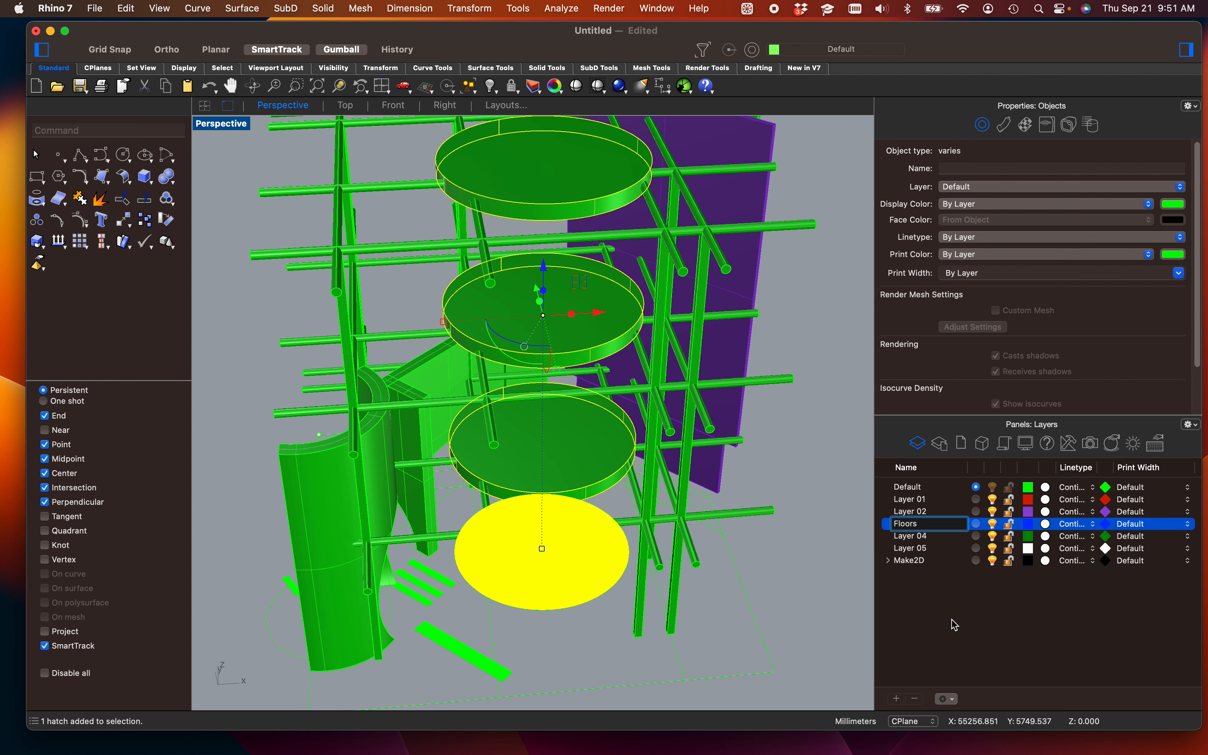
click(952, 620)
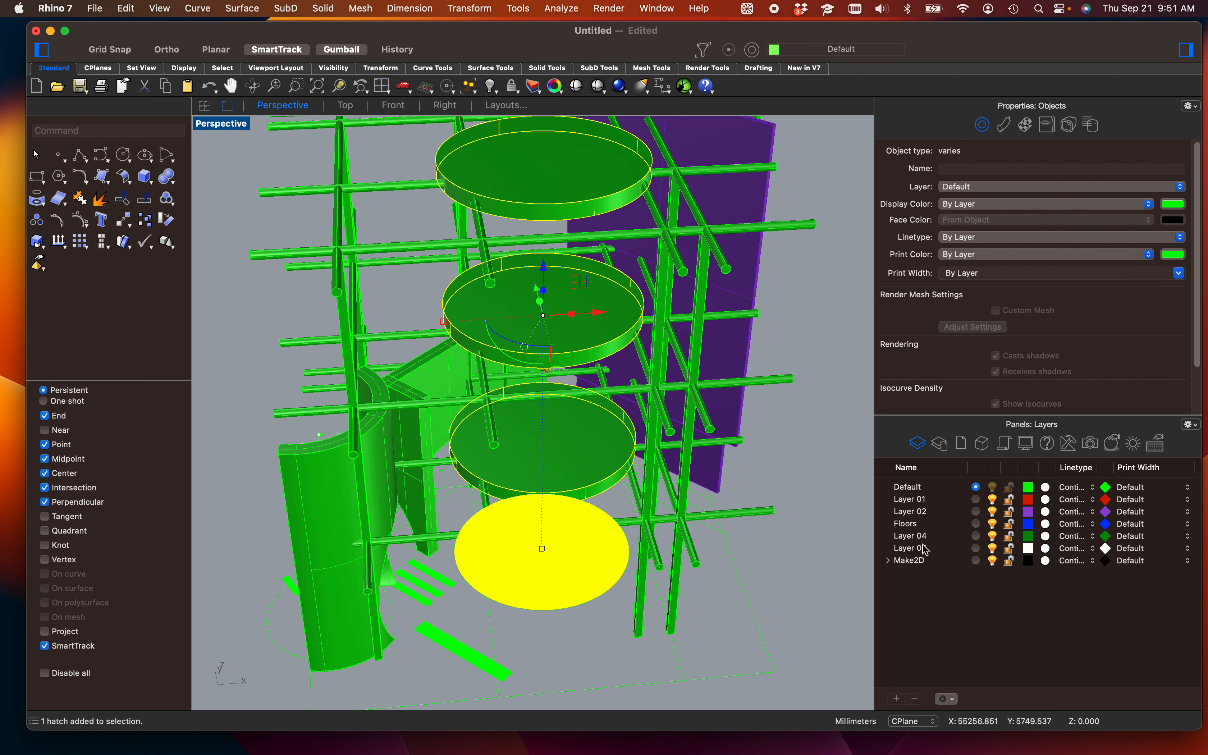
Step: Move the selected discs and circular hatch to the Floors layer and clear the selection
right_click(909, 525)
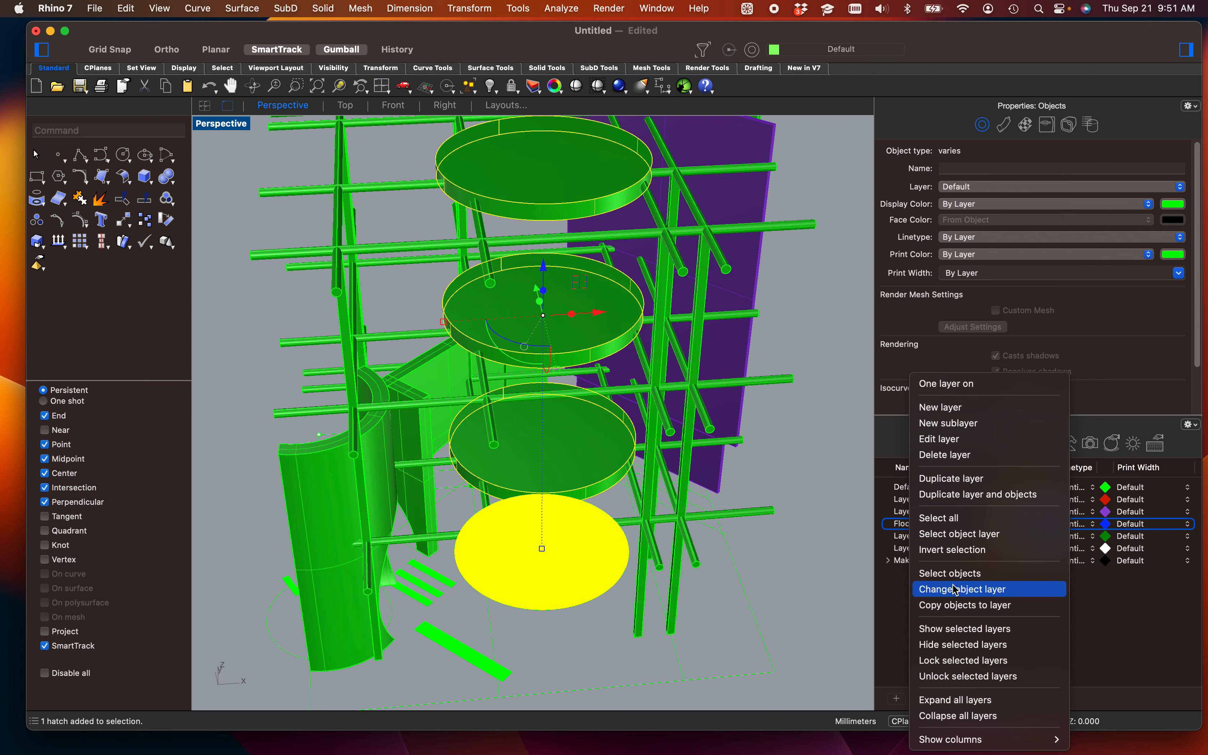
click(971, 595)
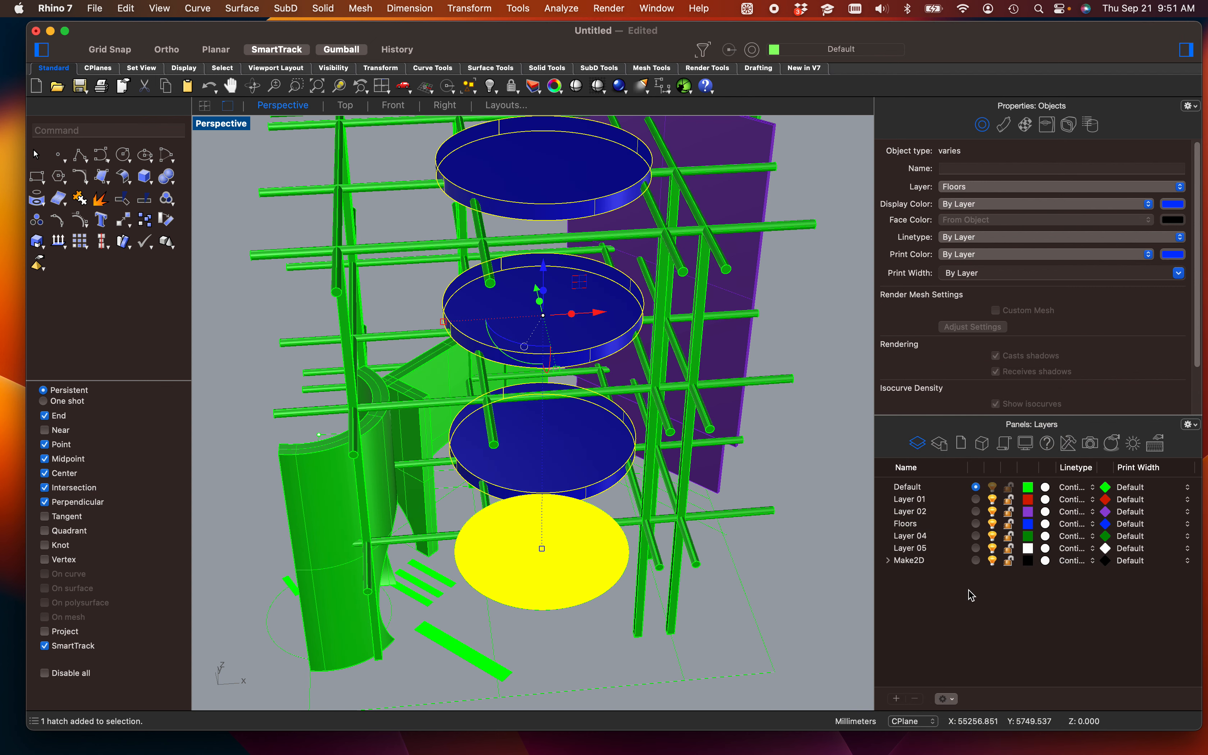
click(833, 489)
Step: Hide the Floors layer and Layer 02 with the purple panels
right_drag(832, 489, 739, 500)
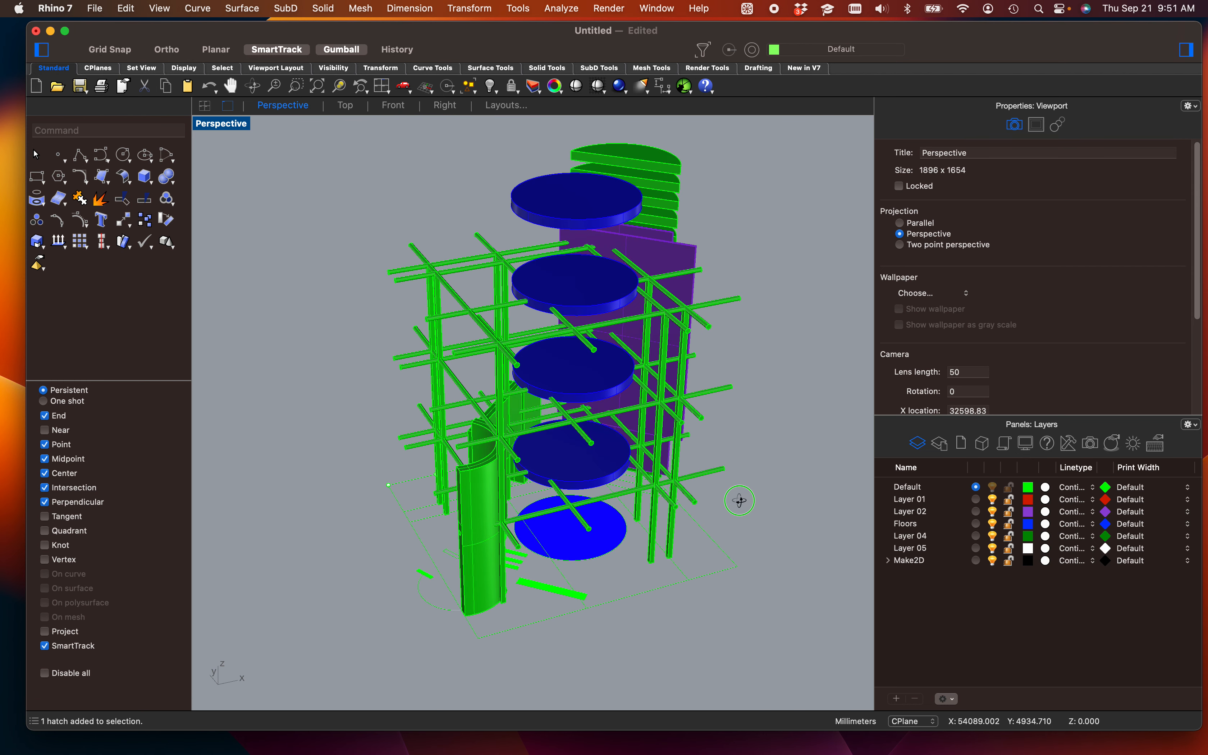
shift+right_drag(600, 459, 622, 432)
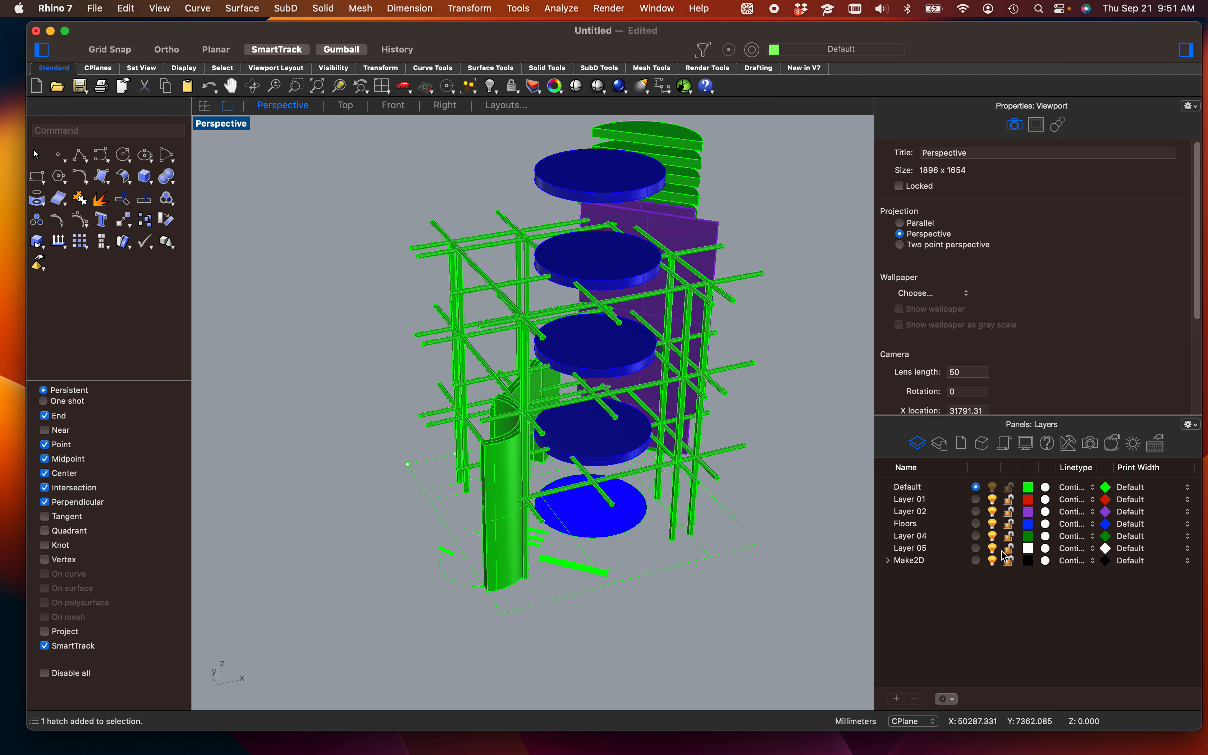
click(993, 528)
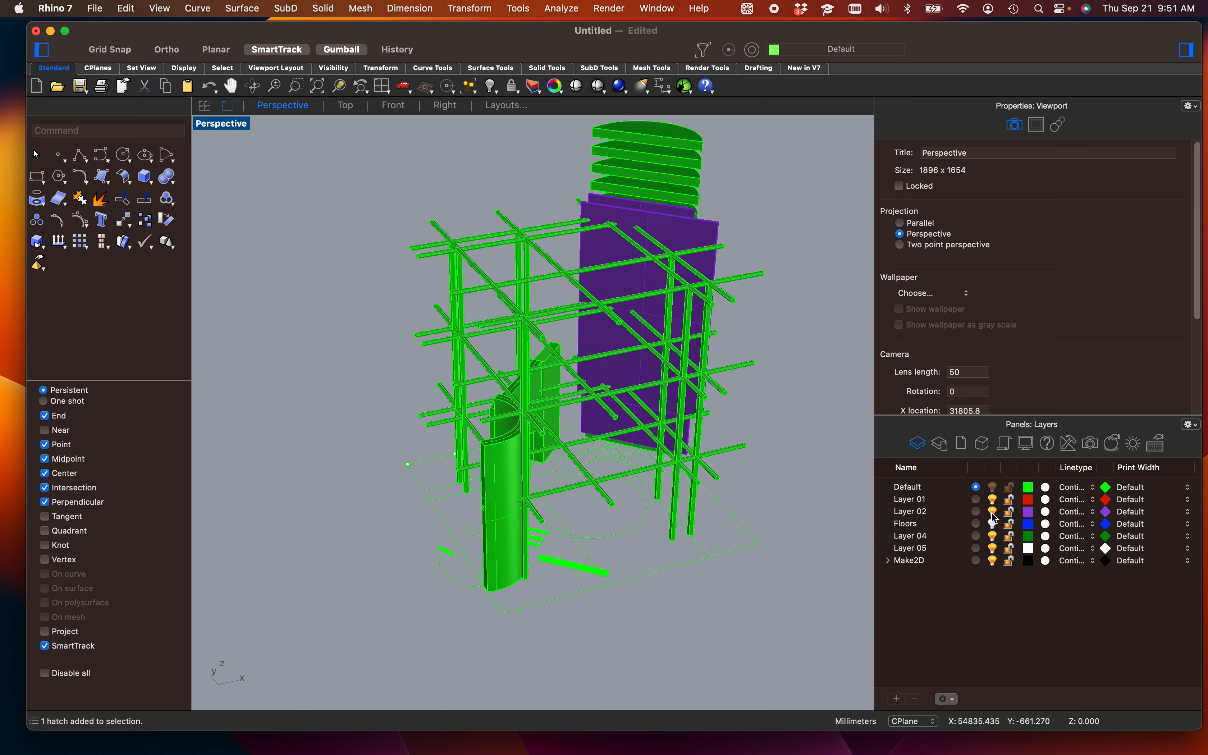
click(993, 513)
right_drag(859, 500, 554, 521)
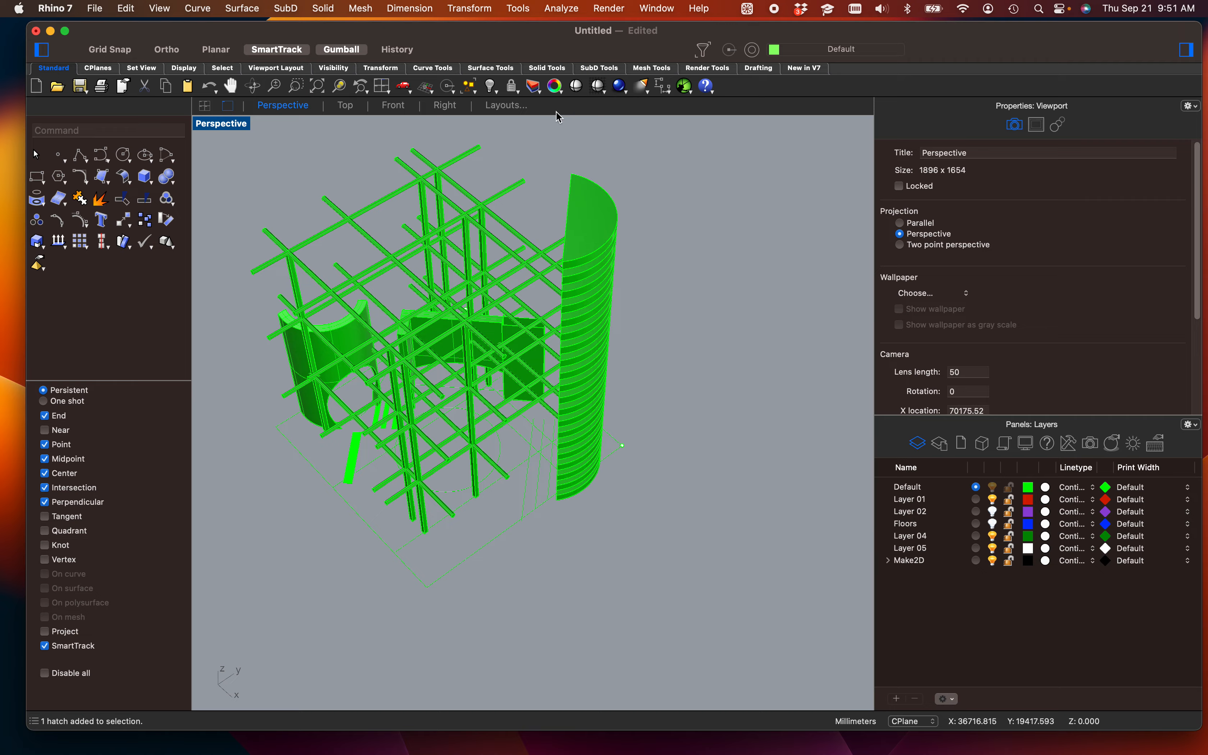
mouse_move(546, 161)
mouse_down()
mouse_move(661, 424)
mouse_move(664, 531)
mouse_move(653, 527)
mouse_up()
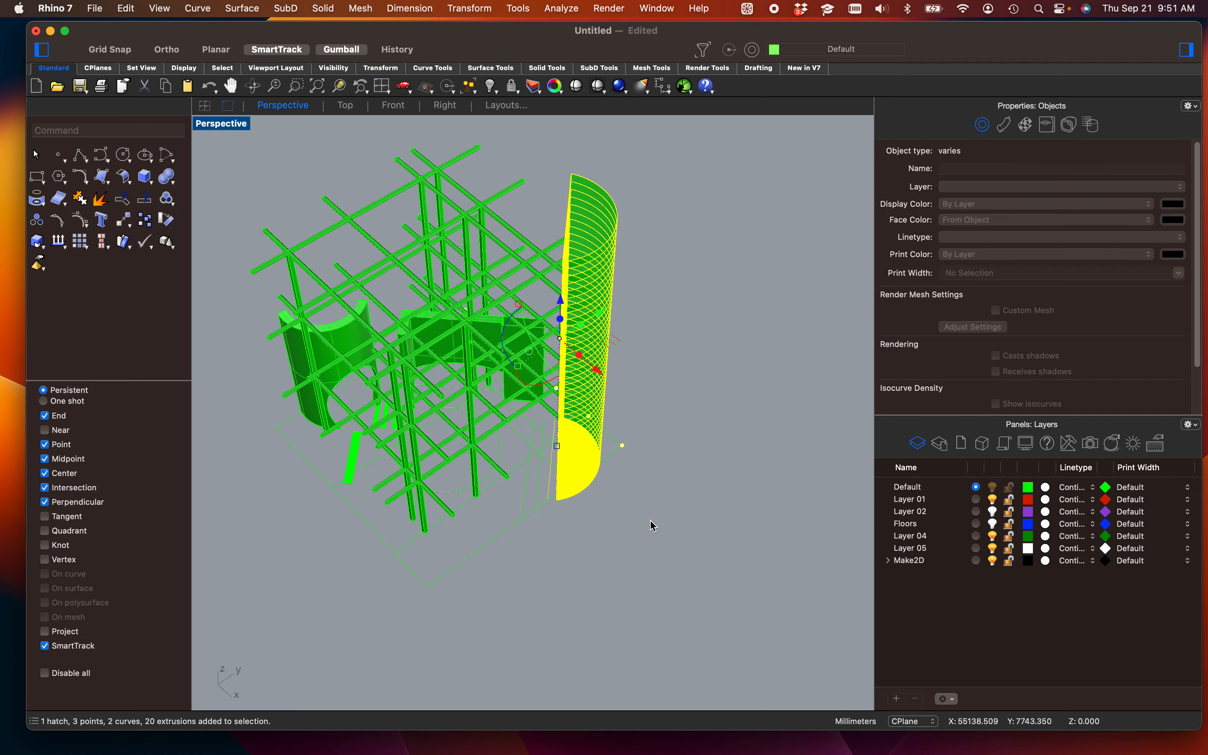
mouse_move(650, 525)
right_down()
mouse_move(614, 499)
mouse_move(655, 523)
mouse_move(701, 470)
mouse_move(599, 487)
mouse_move(591, 591)
mouse_move(602, 597)
mouse_move(612, 569)
right_up()
key(Escape)
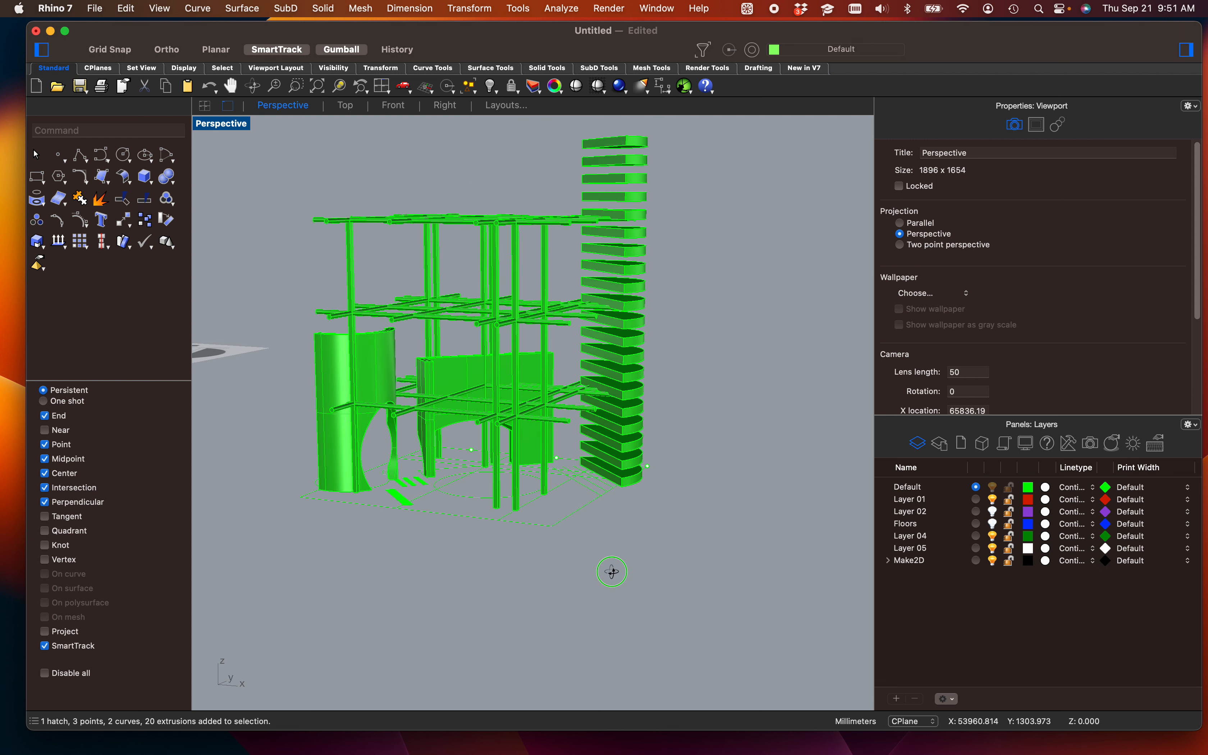
Step: Move the curved arched wall, the second arched wall and its adjoining straight panel to Layer 04
scroll(386, 376, up, 5)
click(370, 371)
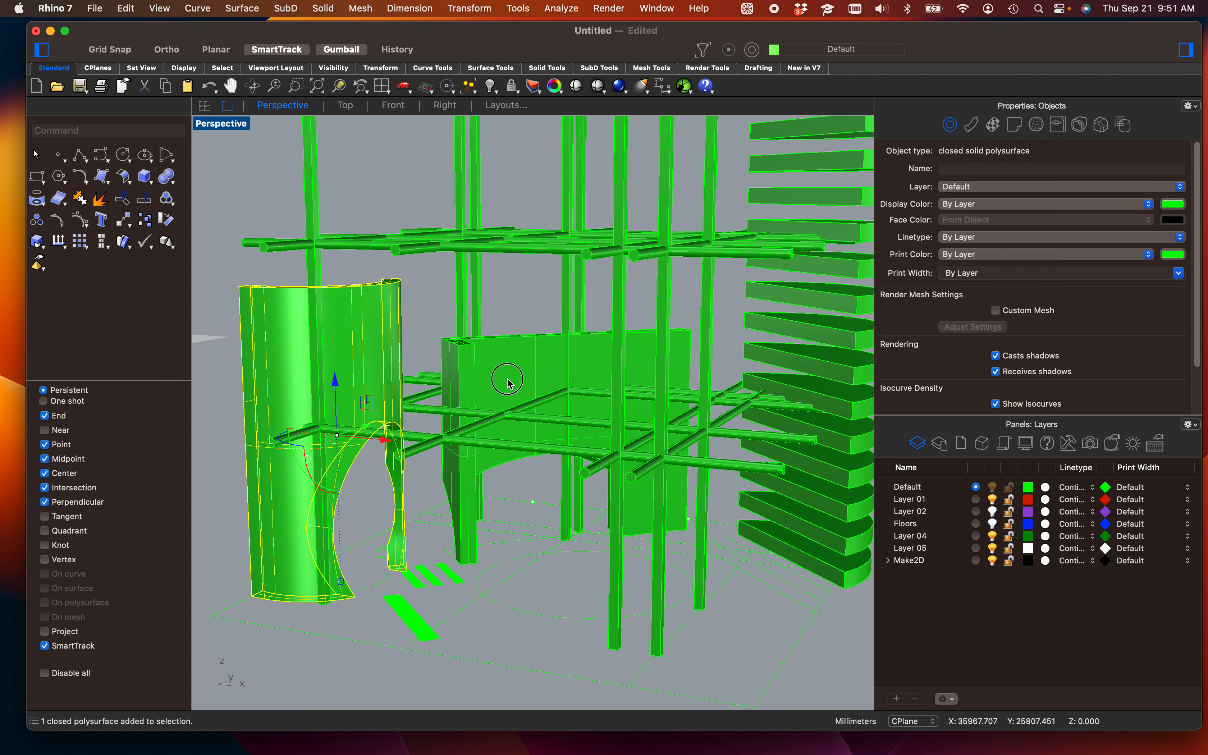
shift+click(519, 381)
shift+click(649, 357)
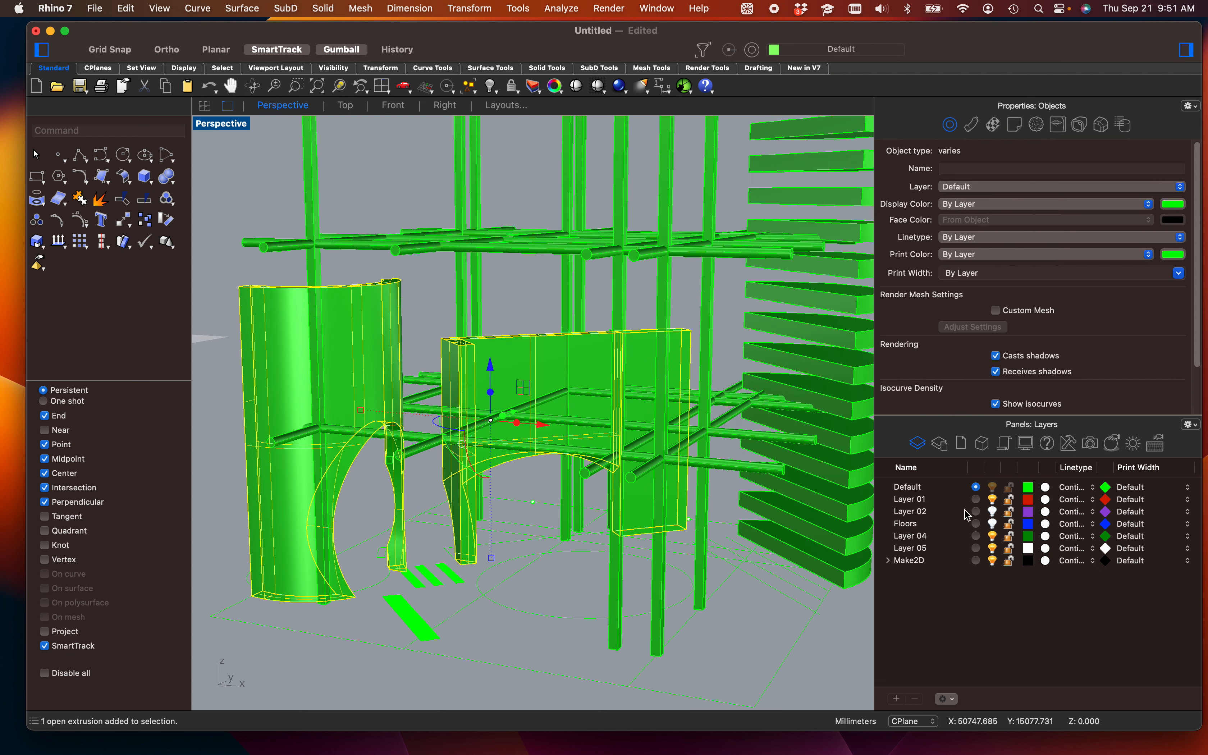
click(918, 538)
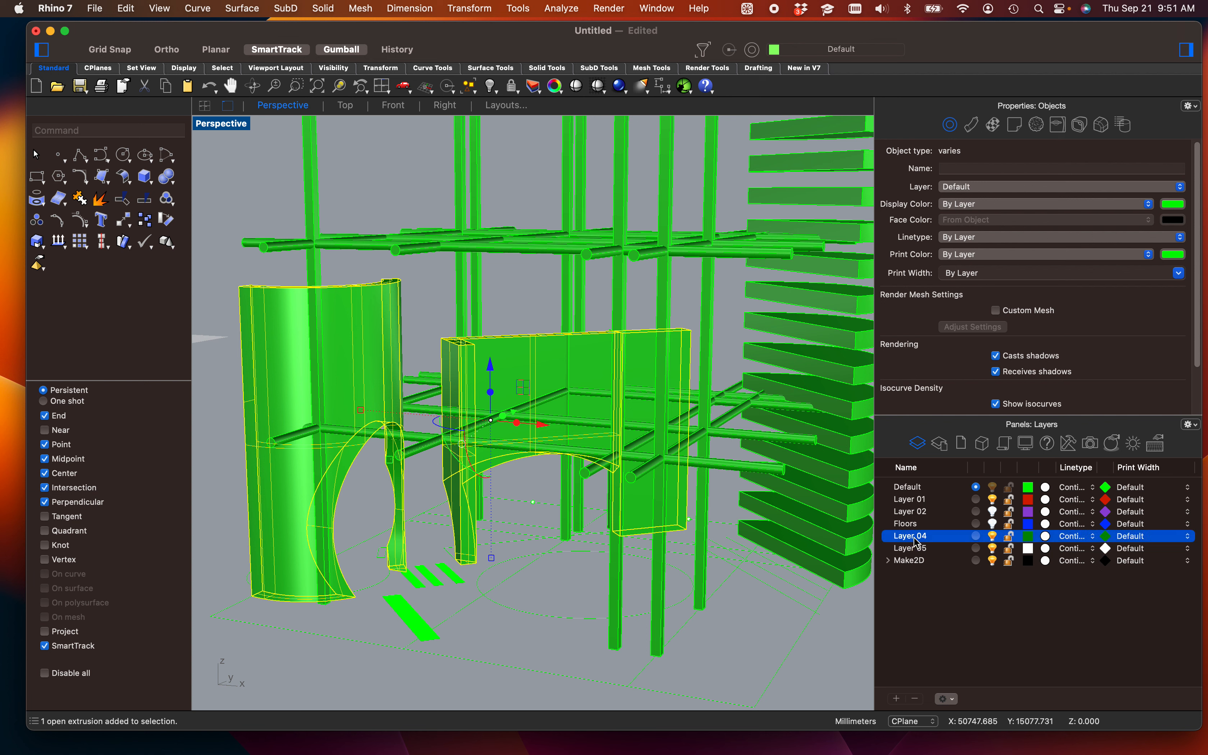
right_click(917, 538)
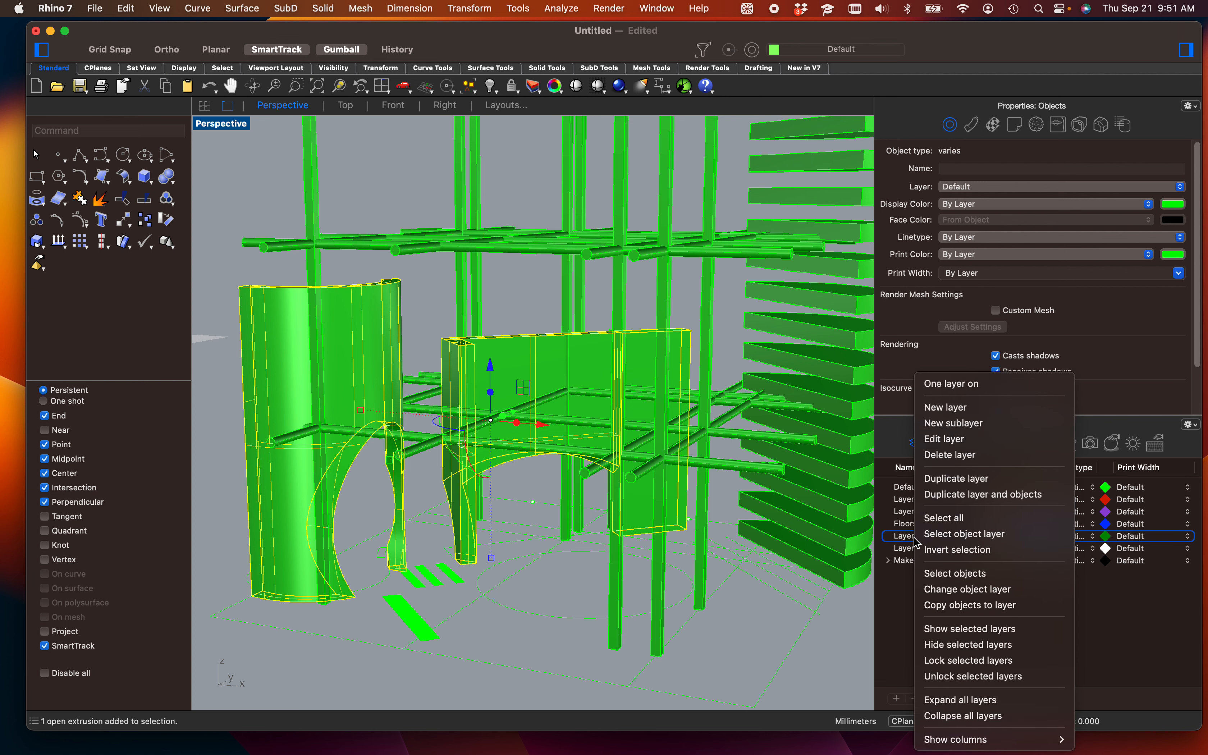
click(966, 589)
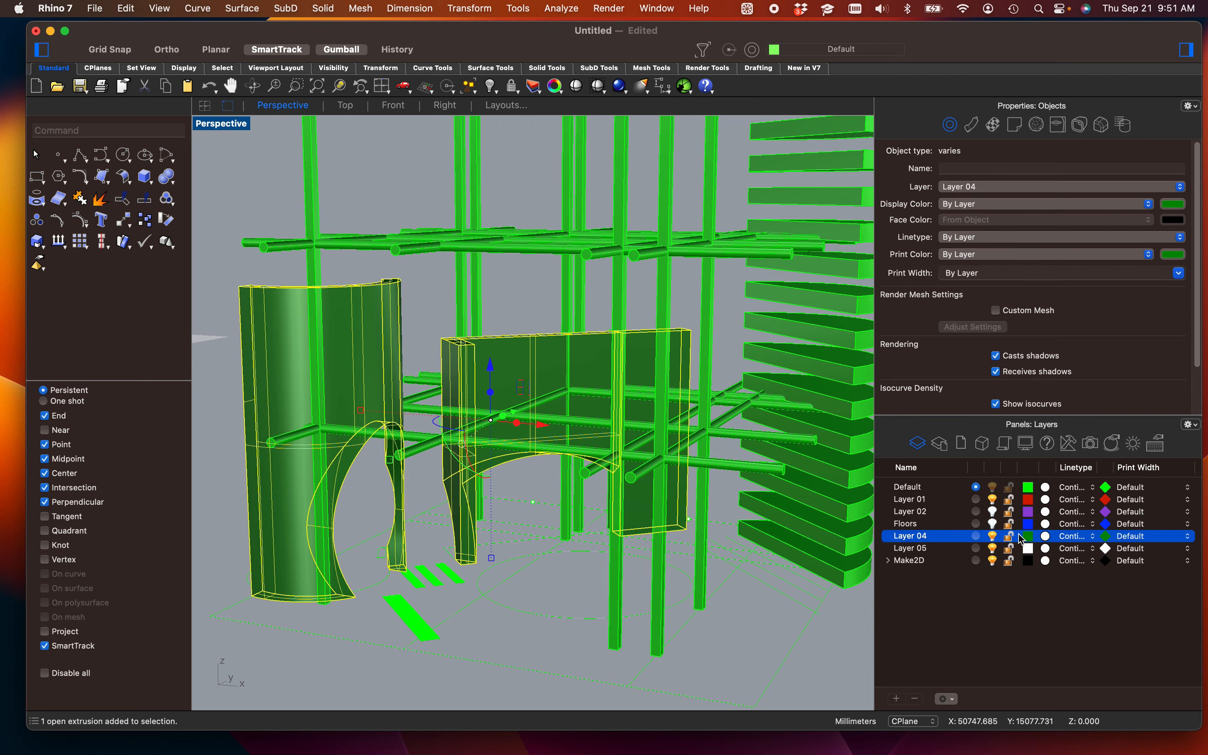
click(751, 656)
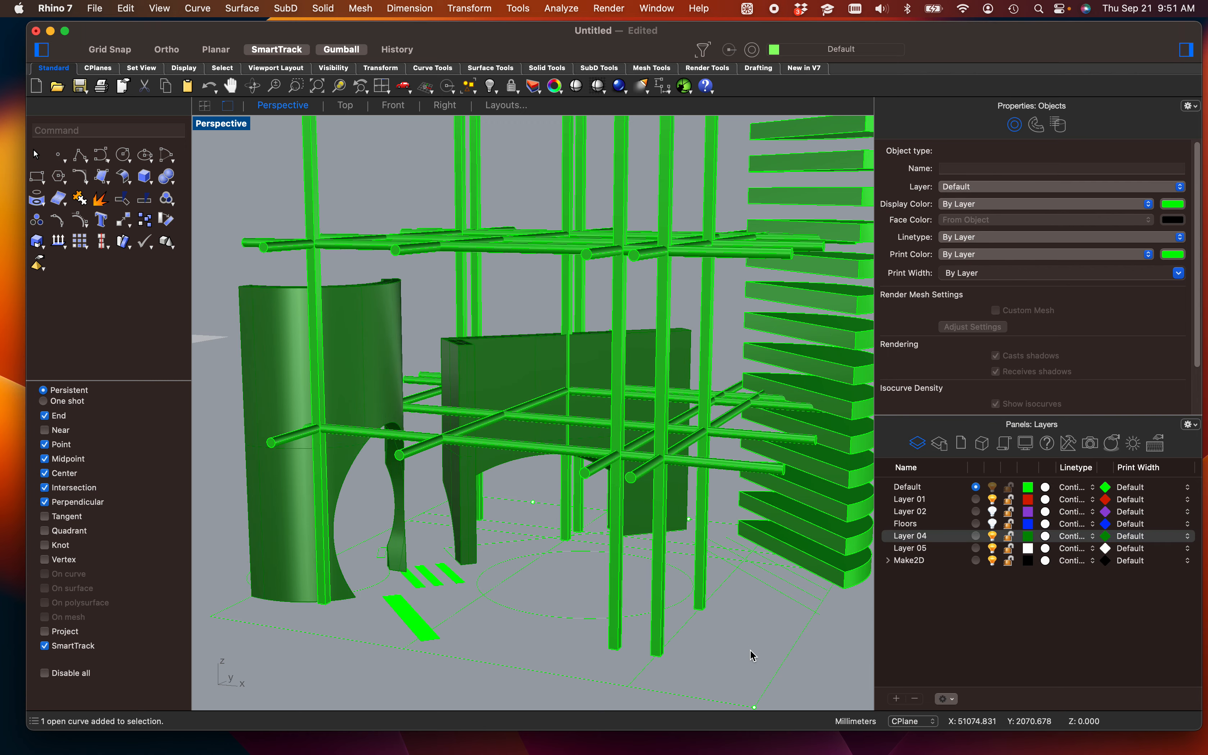
right_drag(751, 656, 695, 464)
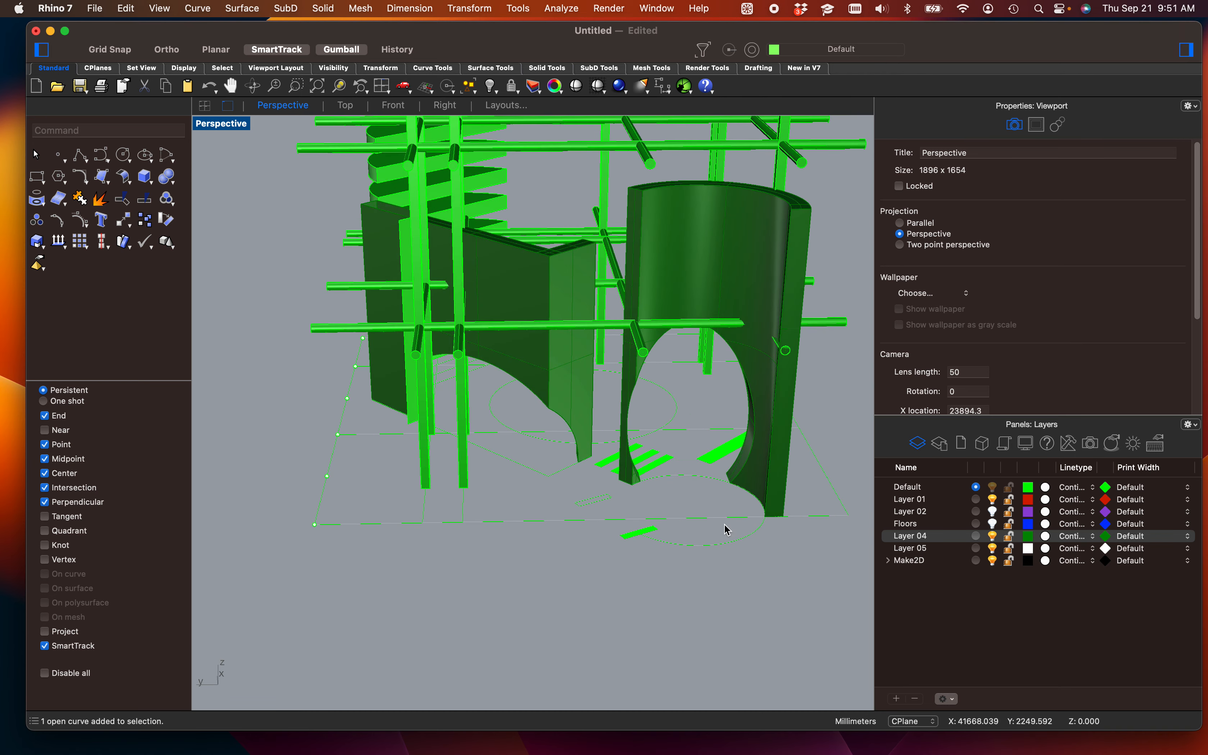
Step: Hide Layer 04 with the curved arched wall, the second arched wall and its adjoining straight panel
scroll(557, 525, up, 5)
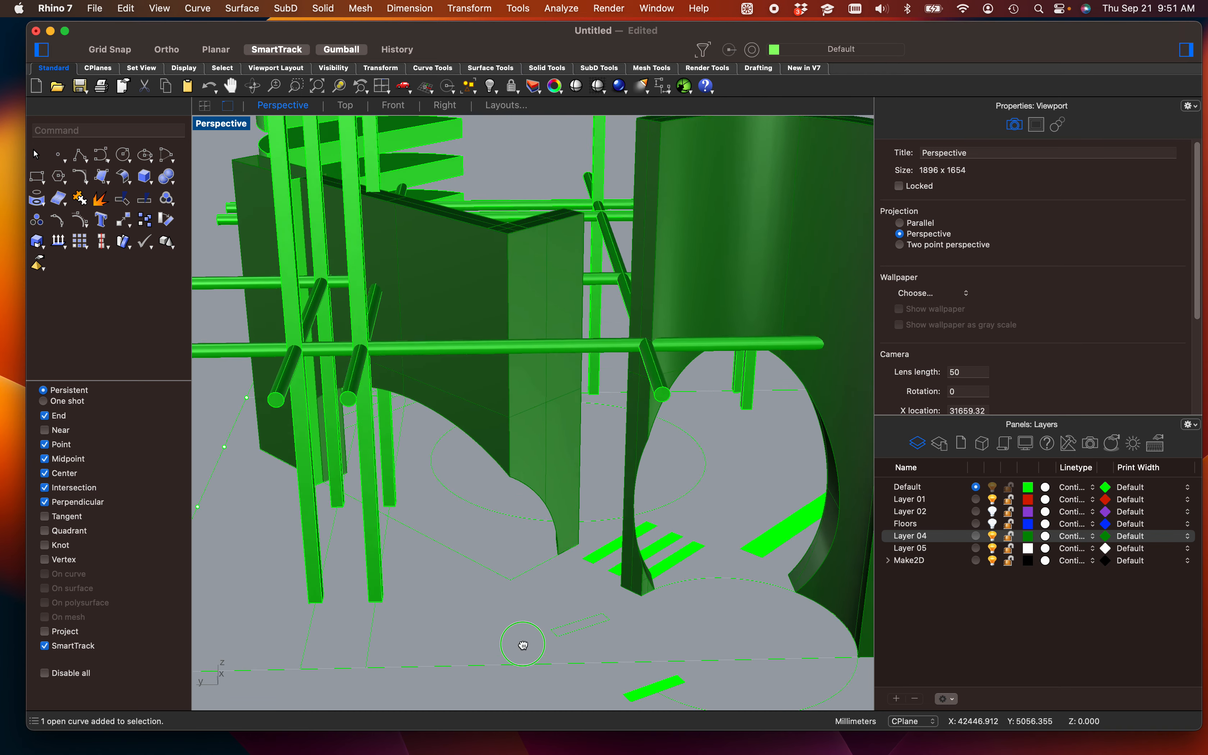
right_drag(523, 644, 358, 657)
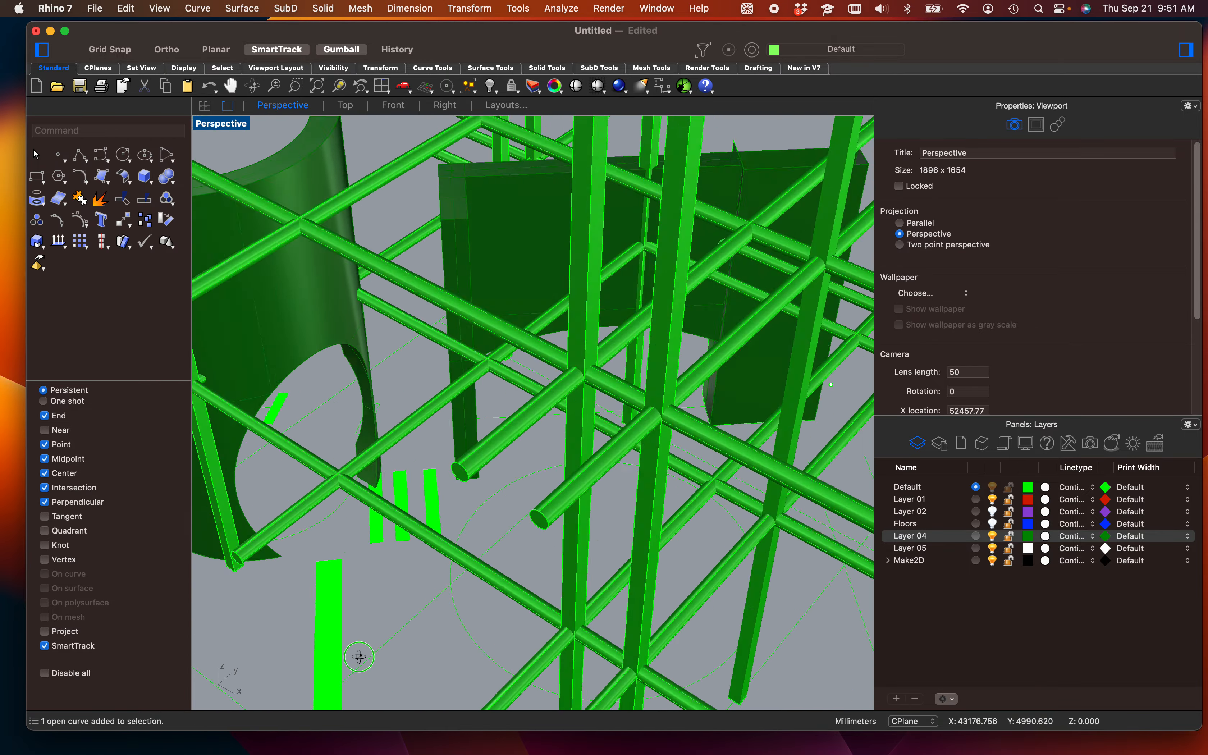
scroll(359, 657, down, 8)
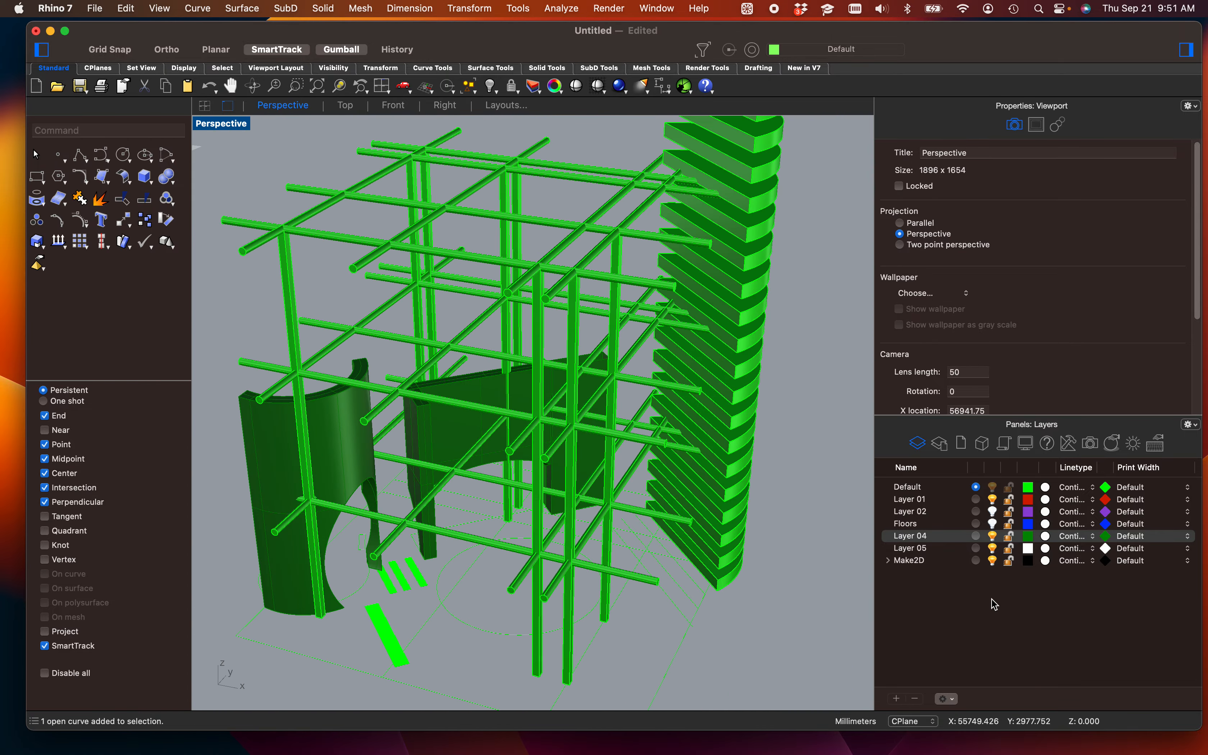
click(993, 538)
Step: Examine the remaining pipe framework, its joints and the stack of half-round plates from several angles
scroll(688, 512, down, 4)
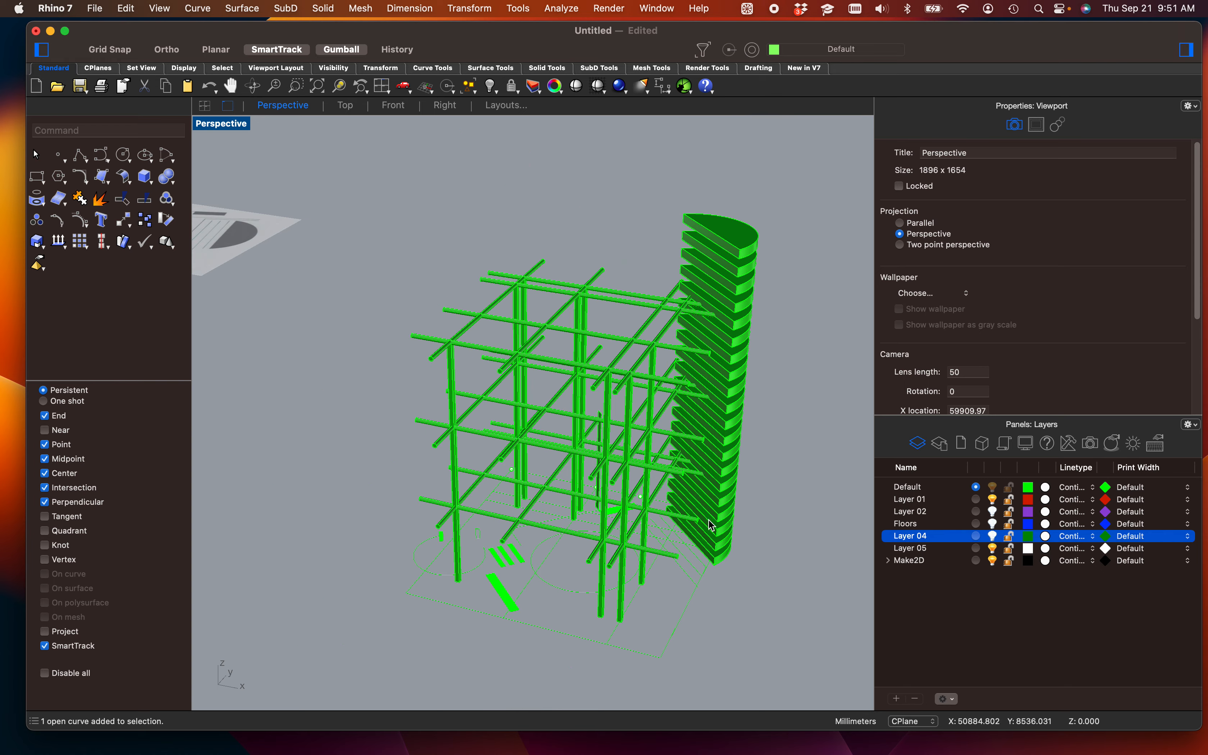
right_drag(687, 512, 658, 521)
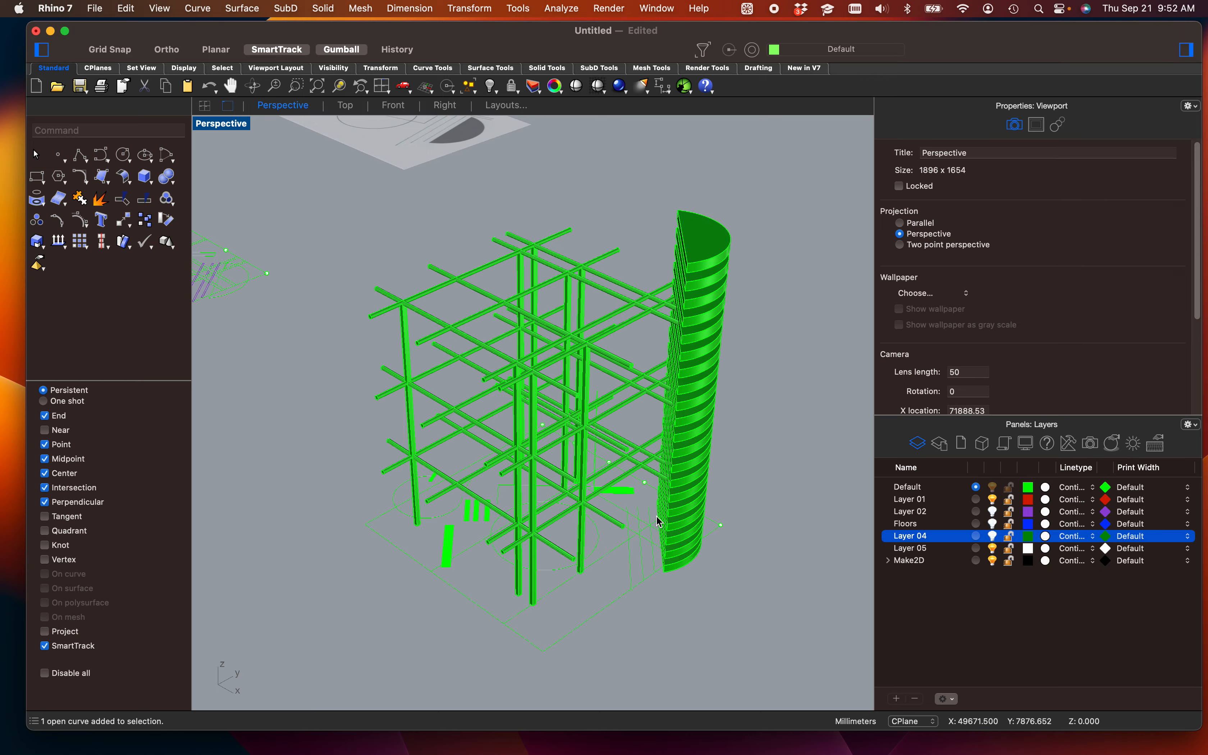
scroll(610, 373, up, 10)
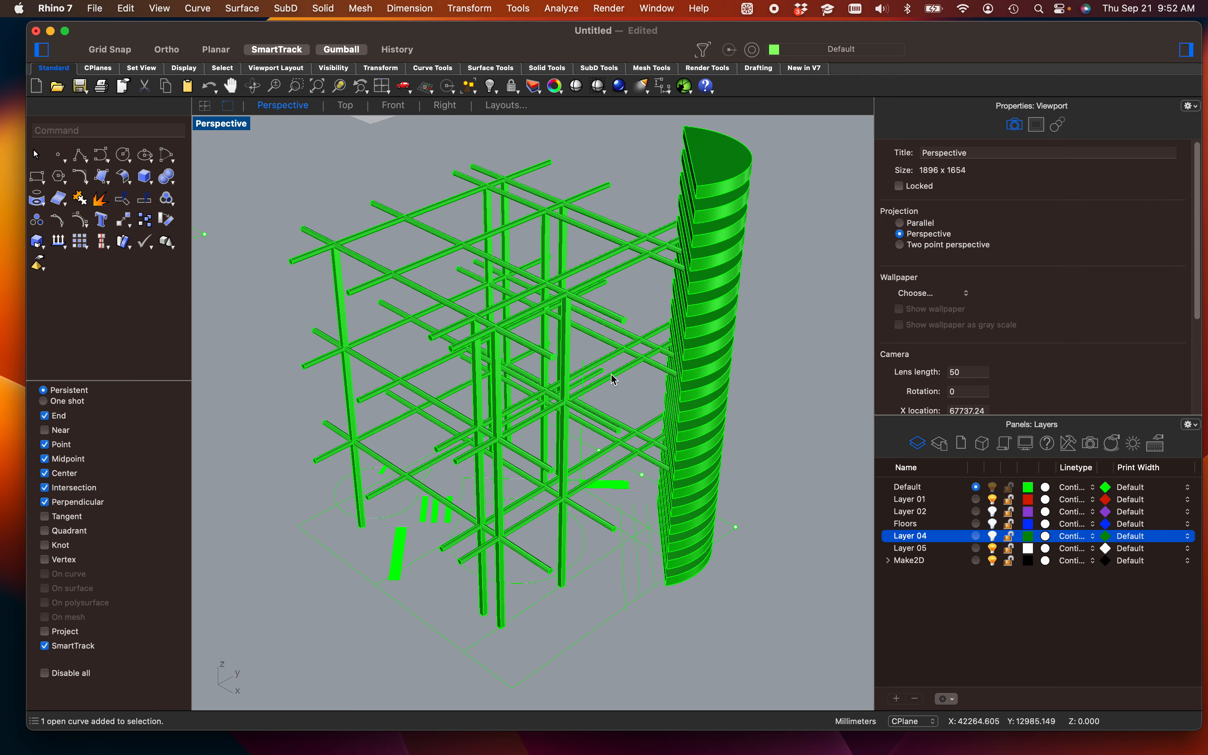
right_drag(571, 361, 595, 347)
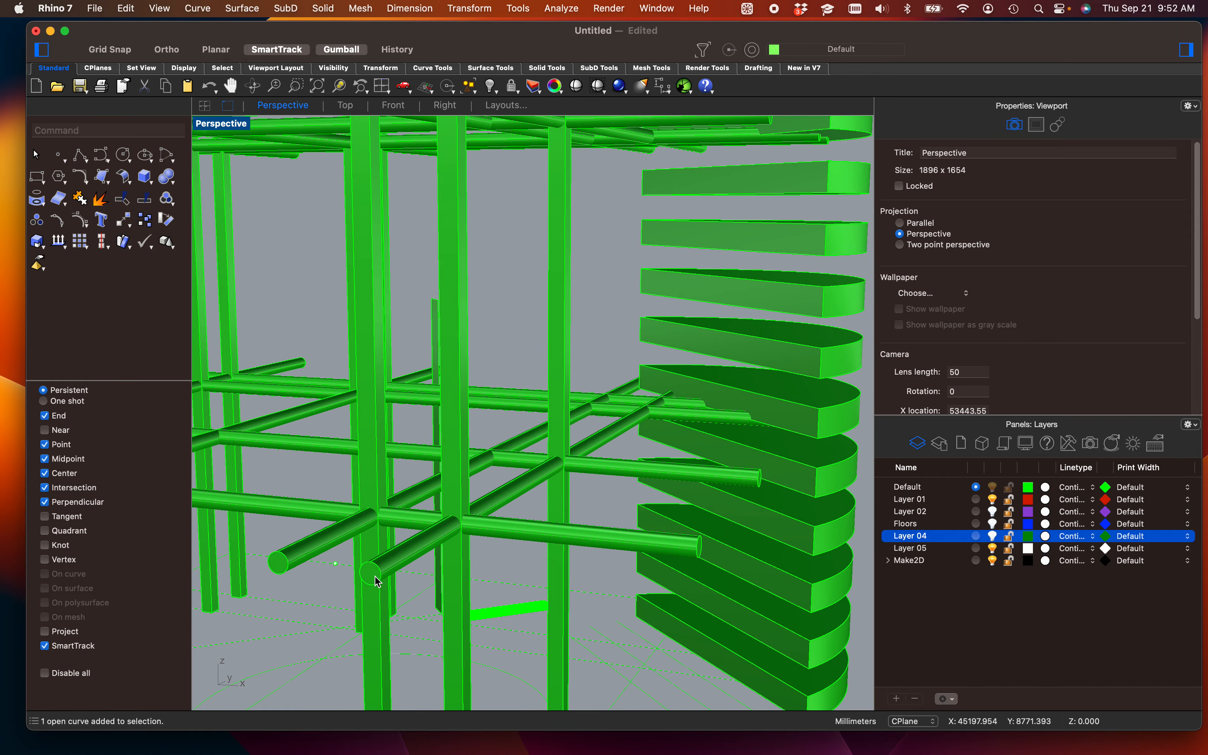
right_drag(375, 575, 517, 435)
scroll(394, 372, up, 6)
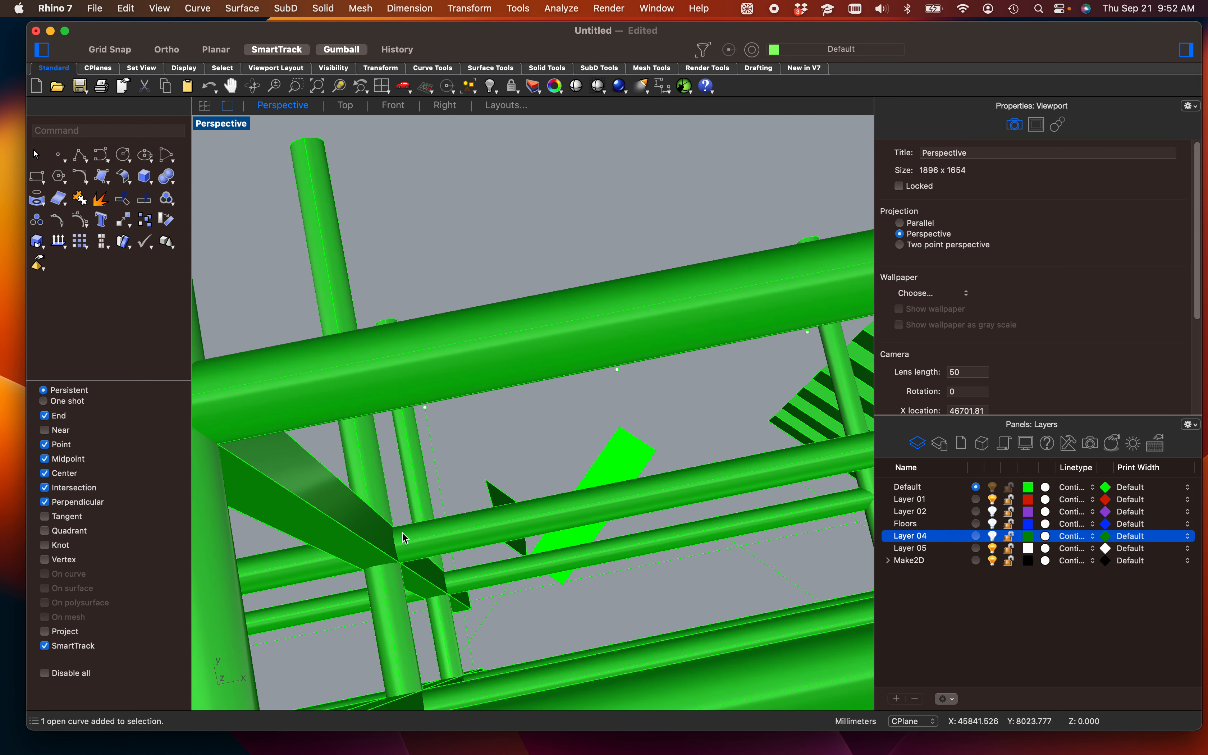
scroll(403, 577, down, 3)
scroll(404, 578, down, 5)
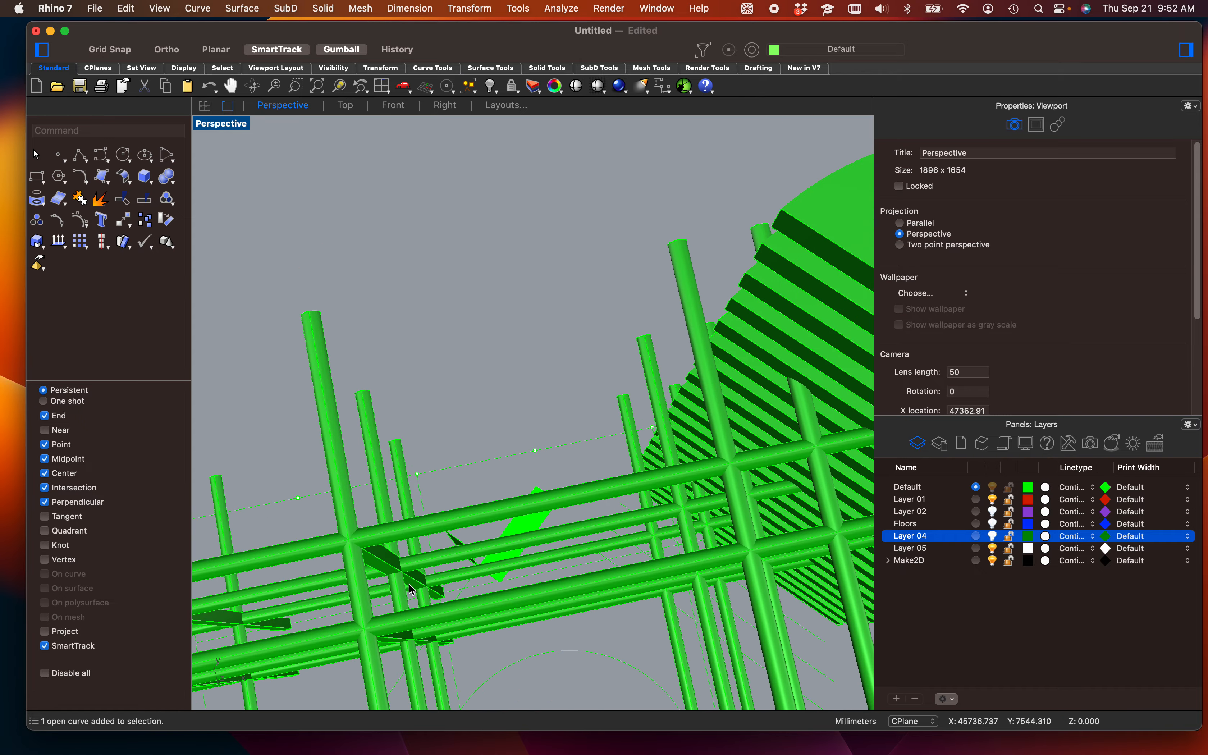
right_drag(514, 575, 470, 526)
scroll(472, 523, down, 8)
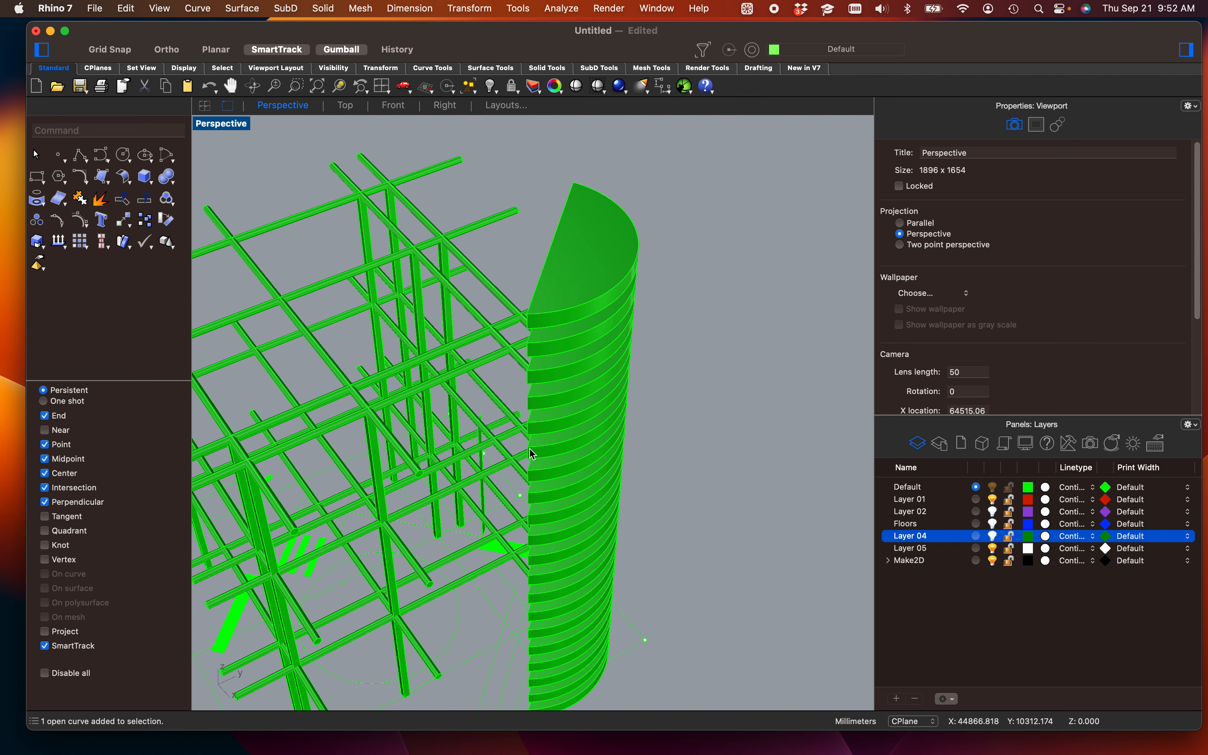
scroll(530, 447, down, 5)
shift+right_drag(615, 413, 701, 455)
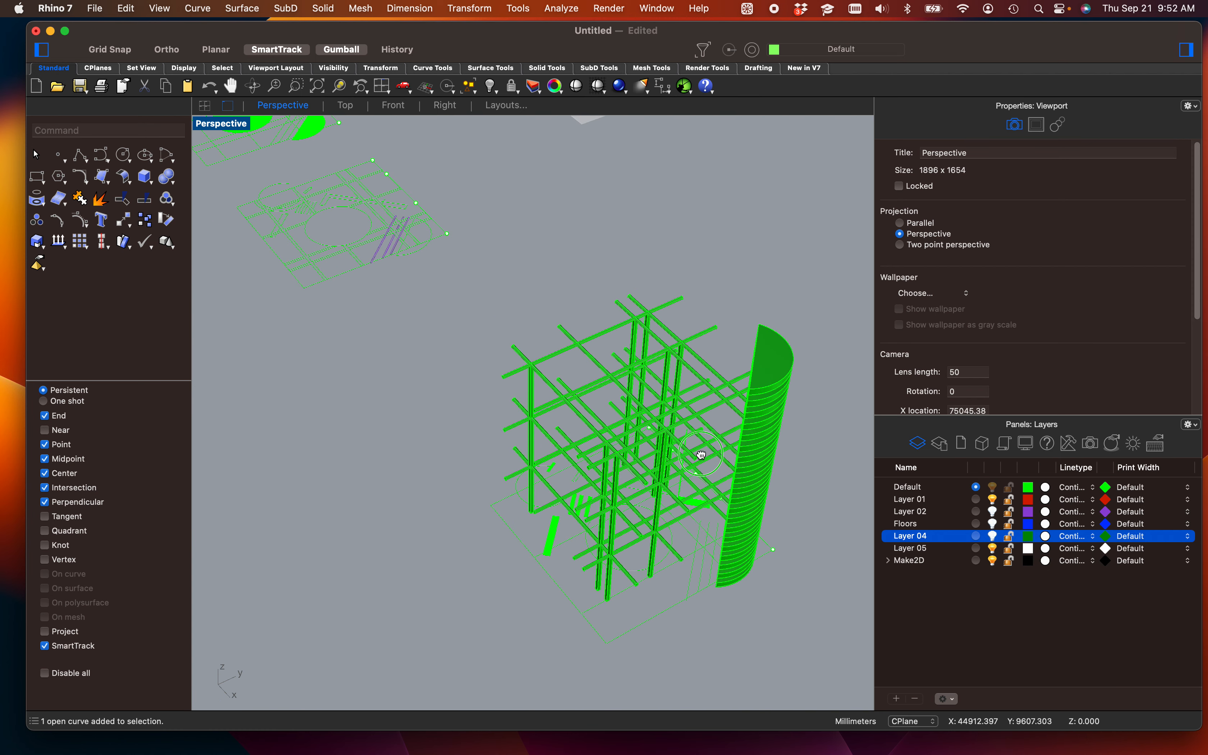